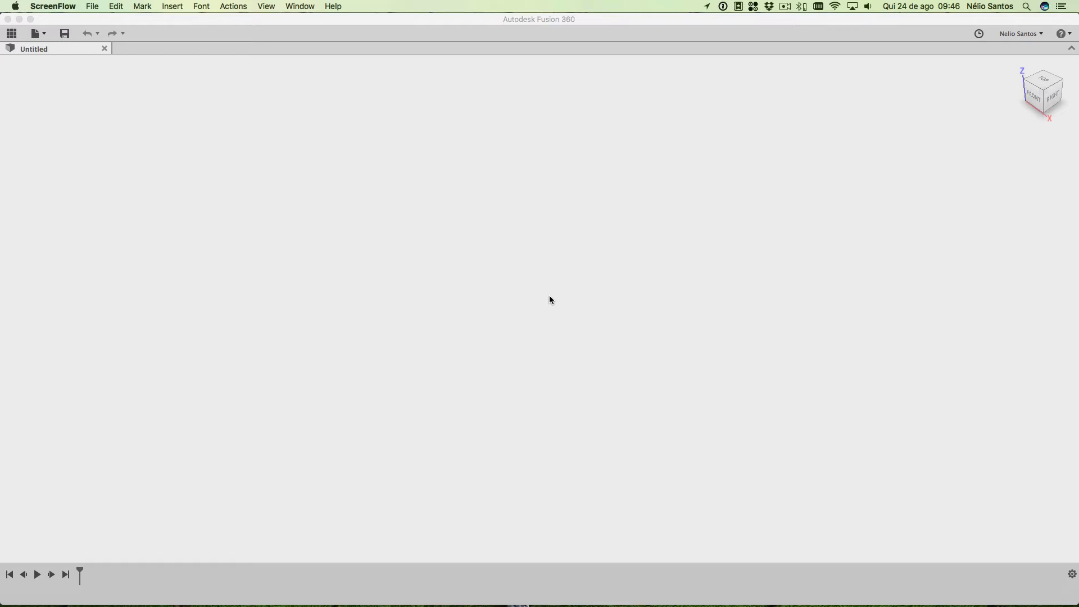
# Switch to Notability and sketch a tall front-view rectangle labelled 335mm wide and 500mm high
pyautogui.press('super+Tab')
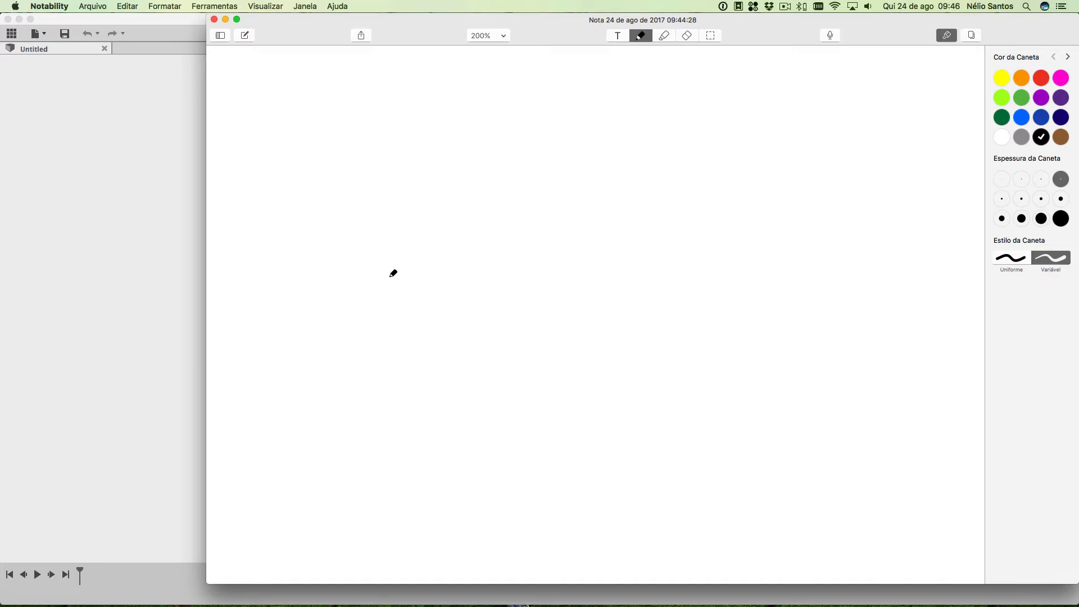
pyautogui.scroll(-1, 390, 314)
pyautogui.scroll(-5, 378, 187)
pyautogui.moveTo(335, 153)
pyautogui.mouseDown()
pyautogui.moveTo(334, 358)
pyautogui.moveTo(462, 378)
pyautogui.moveTo(477, 140)
pyautogui.moveTo(332, 152)
pyautogui.mouseUp()
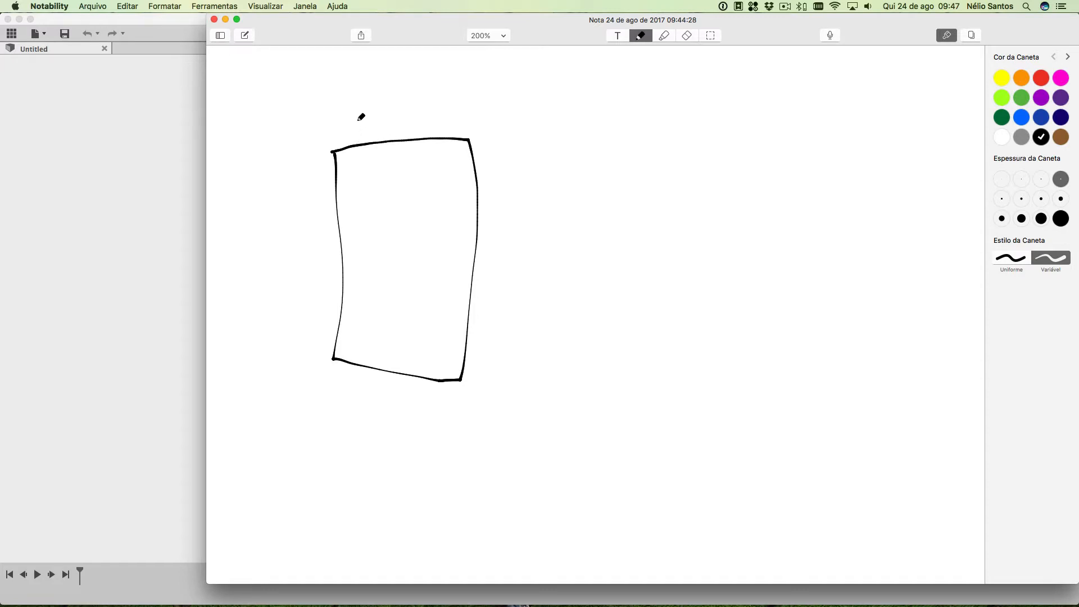
pyautogui.moveTo(358, 119); pyautogui.dragTo(361, 141)
pyautogui.moveTo(376, 116)
pyautogui.mouseDown()
pyautogui.moveTo(372, 139)
pyautogui.moveTo(434, 130)
pyautogui.mouseUp()
pyautogui.moveTo(297, 279)
pyautogui.mouseDown()
pyautogui.moveTo(320, 290)
pyautogui.moveTo(309, 270)
pyautogui.moveTo(321, 222)
pyautogui.mouseUp()
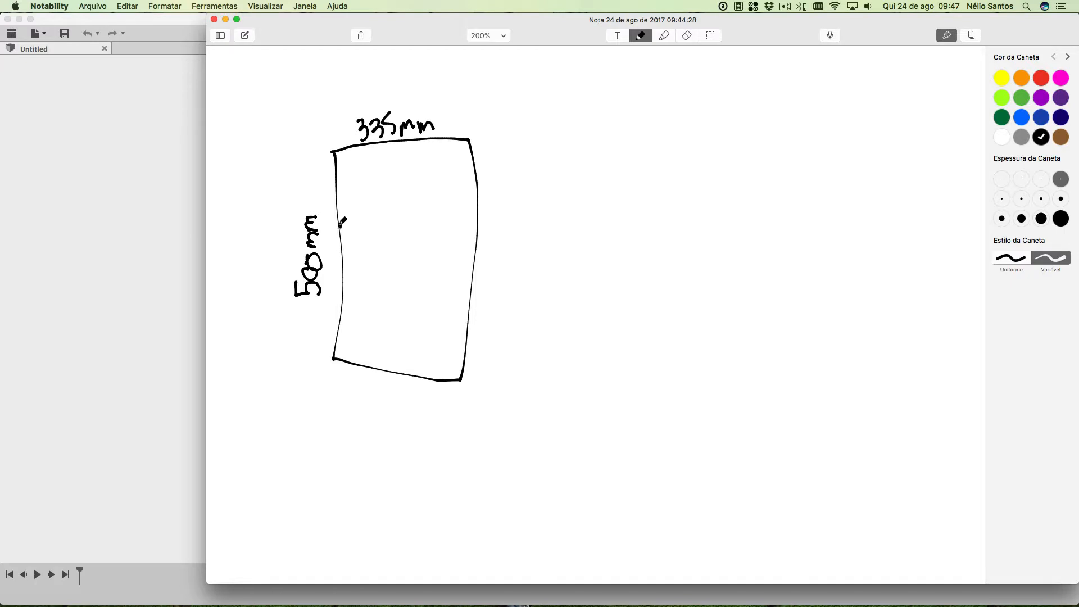
# Divide off the rectangle's upper part with a horizontal line labelled 200mm, and sketch a tapered side profile marked 60 wide
pyautogui.moveTo(340, 225)
pyautogui.mouseDown()
pyautogui.moveTo(477, 217)
pyautogui.moveTo(466, 218)
pyautogui.mouseUp()
pyautogui.moveTo(489, 195)
pyautogui.mouseDown()
pyautogui.moveTo(500, 187)
pyautogui.moveTo(492, 170)
pyautogui.moveTo(502, 134)
pyautogui.mouseUp()
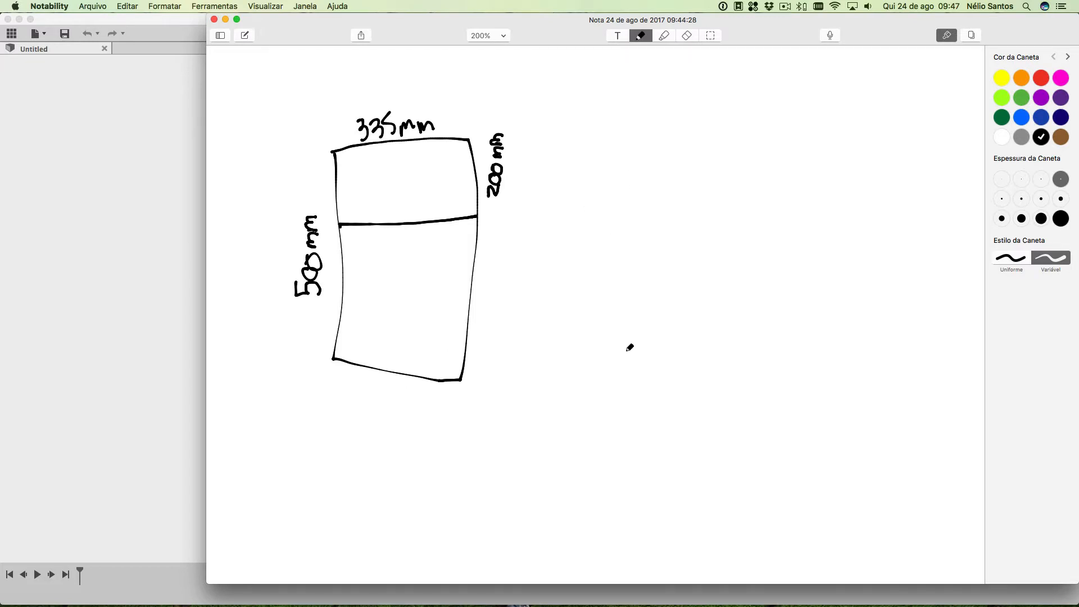
pyautogui.moveTo(636, 365)
pyautogui.mouseDown()
pyautogui.moveTo(638, 374)
pyautogui.moveTo(603, 269)
pyautogui.moveTo(609, 203)
pyautogui.moveTo(644, 212)
pyautogui.moveTo(640, 381)
pyautogui.mouseUp()
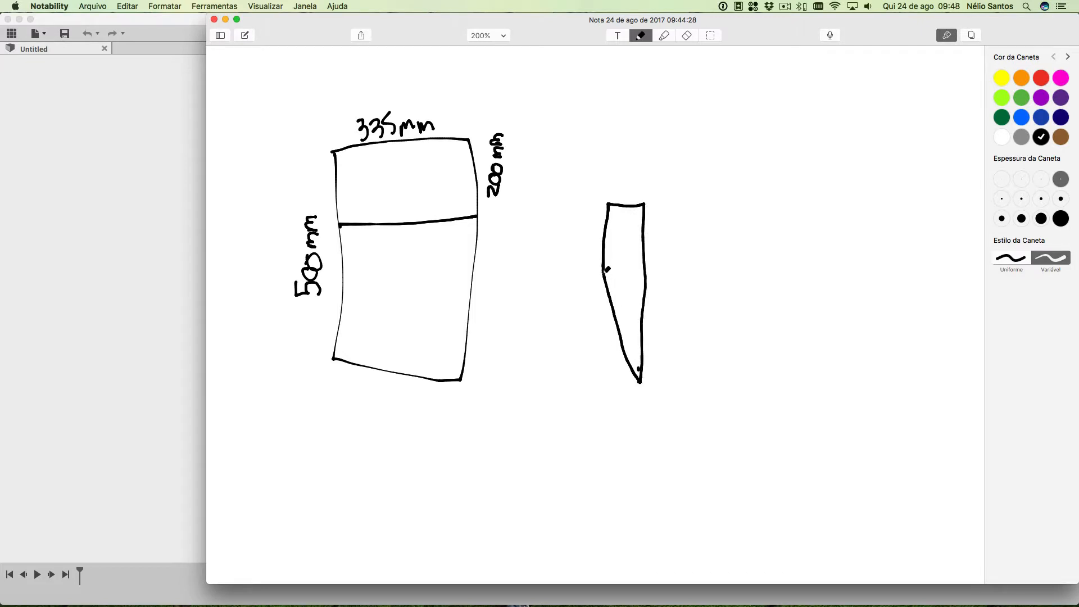
pyautogui.moveTo(604, 271)
pyautogui.mouseDown()
pyautogui.moveTo(641, 275)
pyautogui.moveTo(604, 272)
pyautogui.moveTo(626, 262)
pyautogui.mouseUp()
# Write the notes "MDF 15mm" and "PAREDE" above the side profile, erasing the miswritten thickness digit
pyautogui.moveTo(667, 132); pyautogui.dragTo(747, 130)
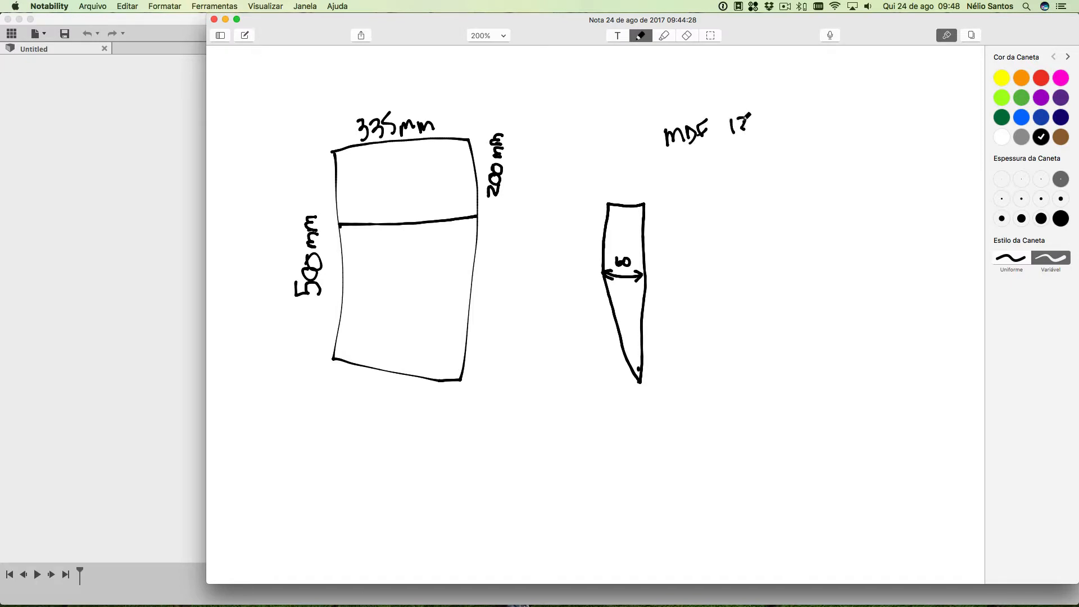
pyautogui.click(663, 35)
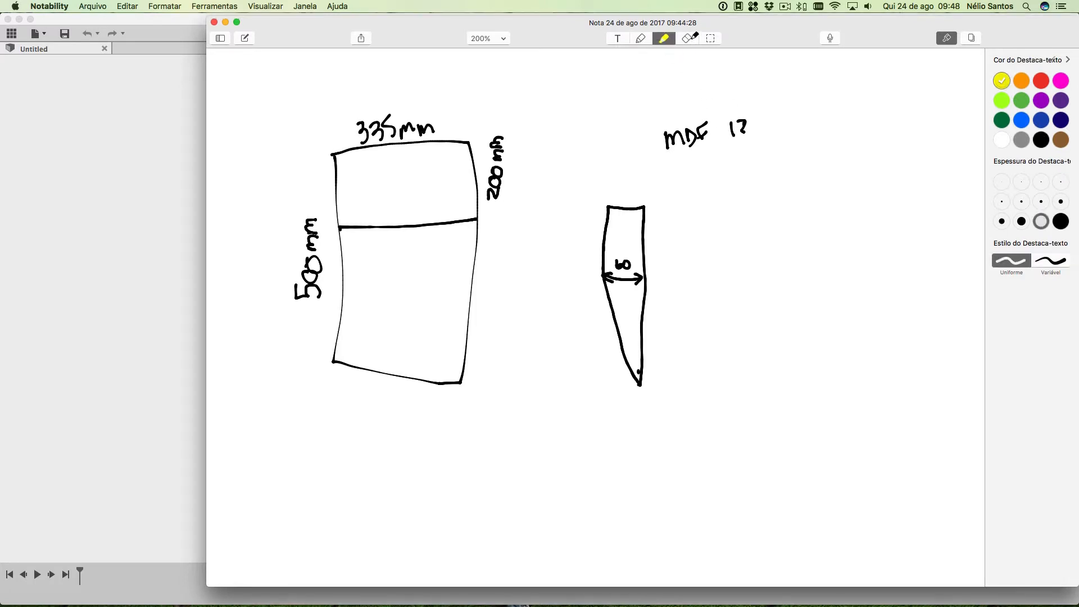
pyautogui.click(688, 35)
pyautogui.moveTo(748, 112)
pyautogui.mouseDown()
pyautogui.moveTo(742, 133)
pyautogui.moveTo(783, 125)
pyautogui.moveTo(788, 137)
pyautogui.mouseUp()
pyautogui.click(640, 38)
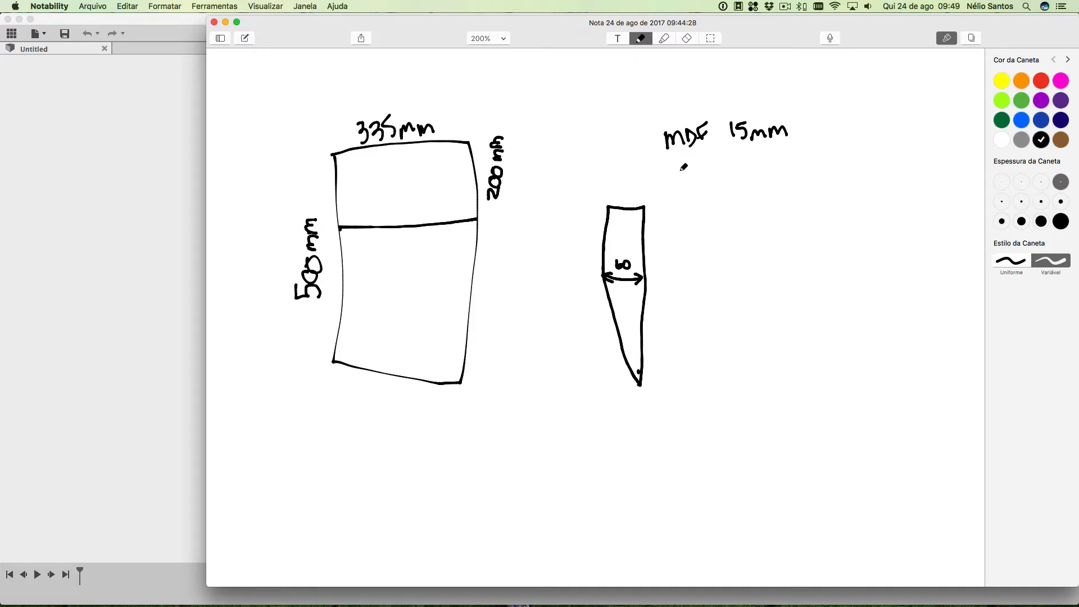
pyautogui.moveTo(668, 160)
pyautogui.mouseDown()
pyautogui.moveTo(681, 158)
pyautogui.moveTo(685, 181)
pyautogui.moveTo(696, 167)
pyautogui.moveTo(733, 174)
pyautogui.moveTo(753, 164)
pyautogui.mouseUp()
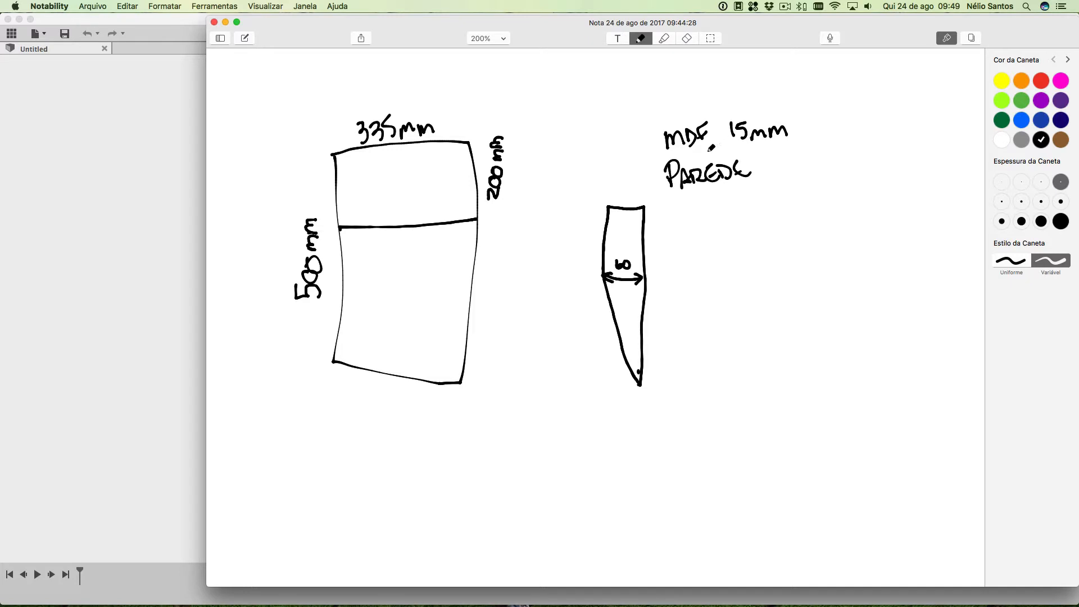
# Mark the angle at the side profile's lower tip with an arc and a handwritten label
pyautogui.keyDown('ctrl'); pyautogui.scroll(3, 708, 158); pyautogui.keyUp('ctrl')
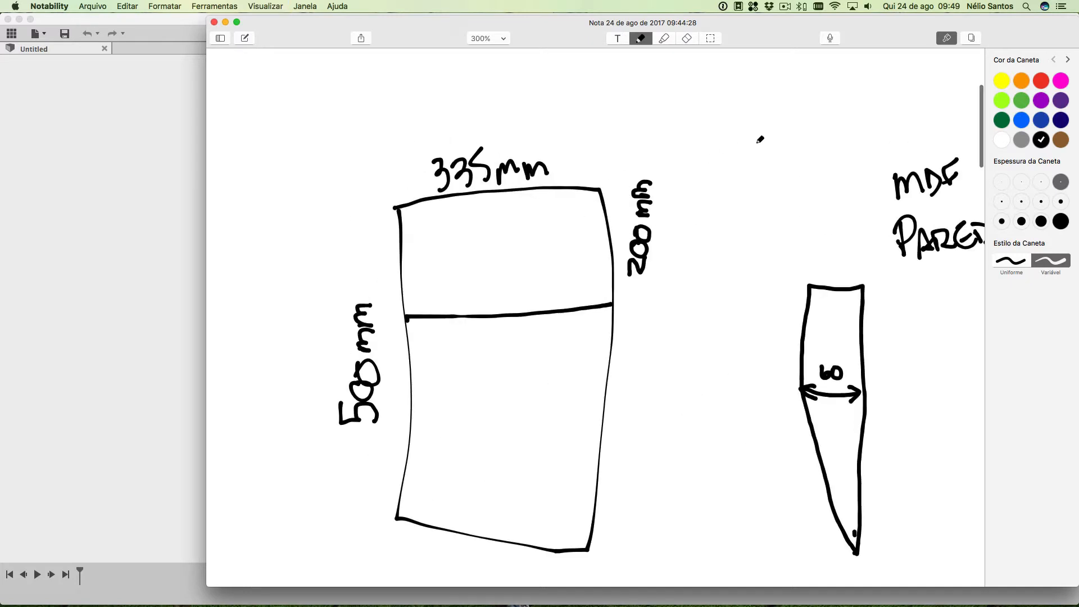
pyautogui.hscroll(5, 735, 246)
pyautogui.scroll(-1, 735, 246)
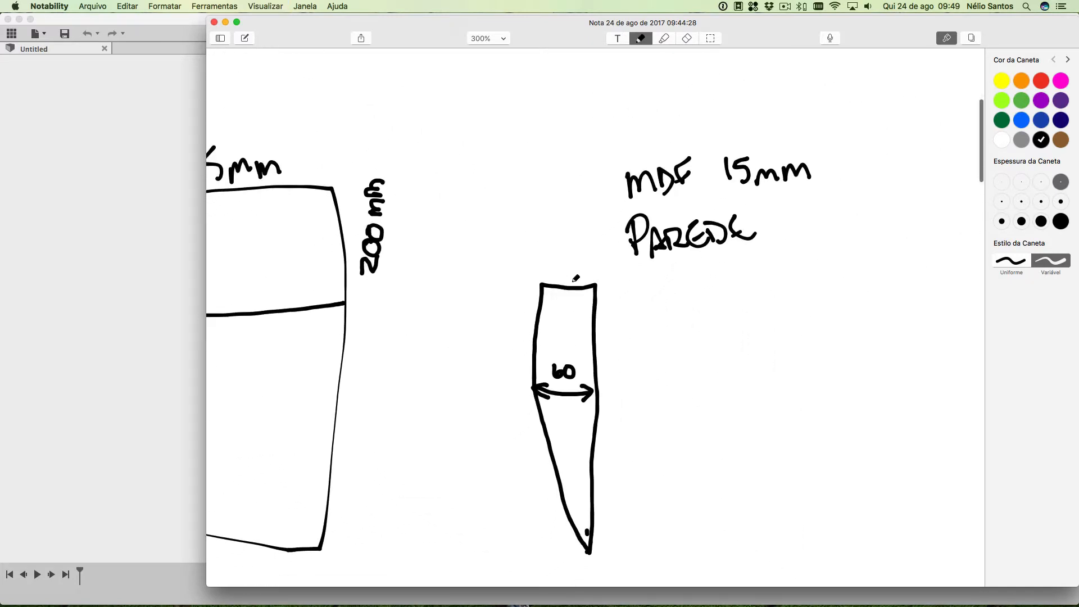
pyautogui.hscroll(1, 578, 250)
pyautogui.scroll(-1, 577, 251)
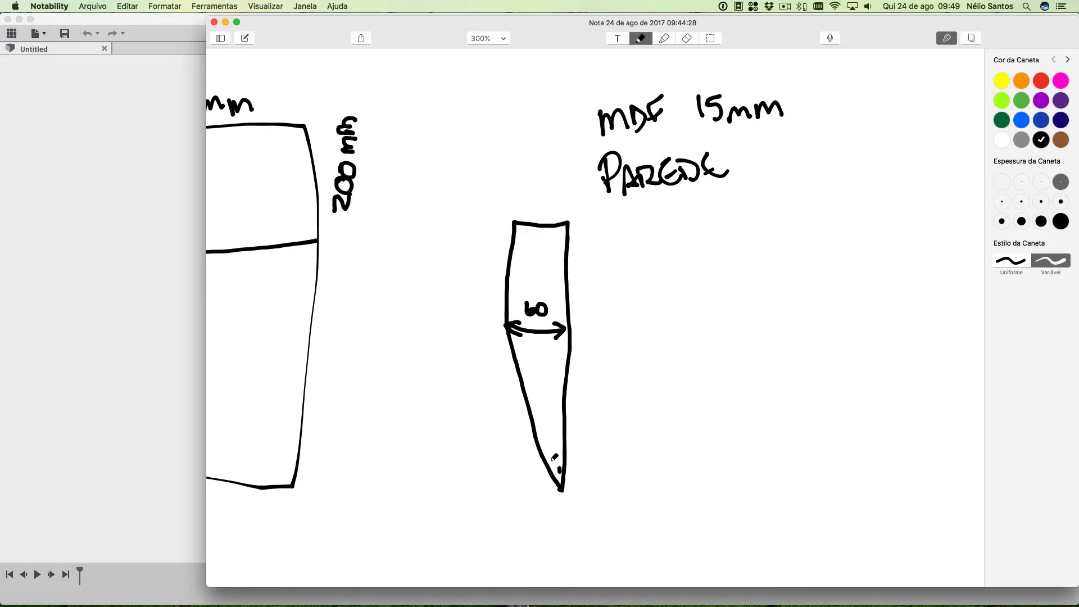
pyautogui.moveTo(544, 460)
pyautogui.mouseDown()
pyautogui.moveTo(586, 441)
pyautogui.moveTo(587, 454)
pyautogui.moveTo(607, 436)
pyautogui.moveTo(612, 449)
pyautogui.mouseUp()
# Sketch a thin horizontal bar with four short legs beneath it beside the side profile
pyautogui.moveTo(704, 271)
pyautogui.mouseDown()
pyautogui.moveTo(798, 264)
pyautogui.moveTo(801, 278)
pyautogui.moveTo(723, 287)
pyautogui.moveTo(703, 264)
pyautogui.mouseUp()
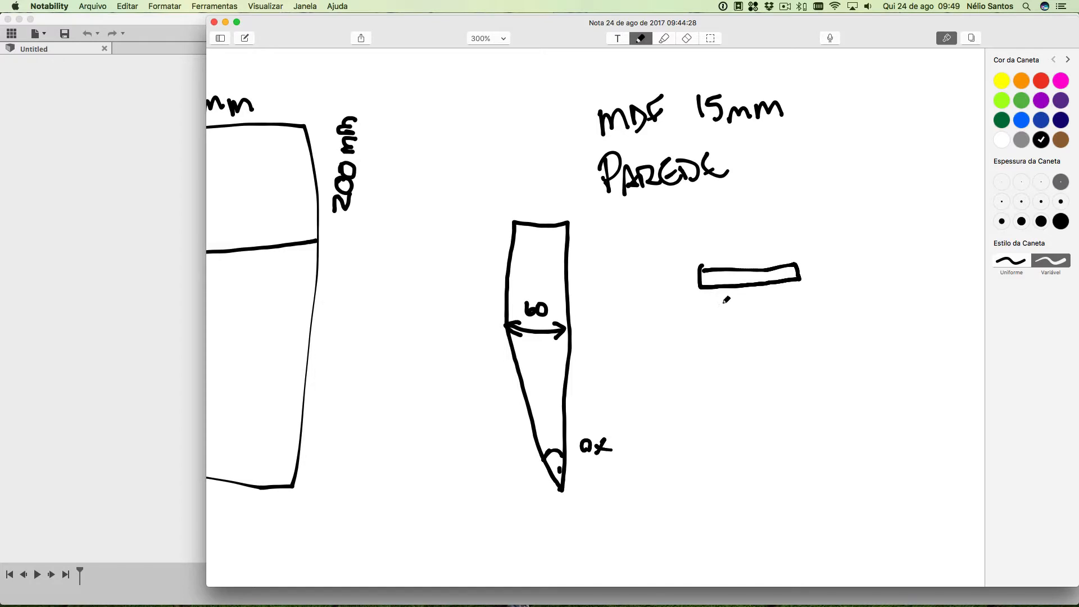
pyautogui.moveTo(722, 304); pyautogui.dragTo(722, 287)
pyautogui.moveTo(778, 285)
pyautogui.mouseDown()
pyautogui.moveTo(779, 307)
pyautogui.moveTo(723, 313)
pyautogui.mouseUp()
pyautogui.moveTo(702, 265); pyautogui.dragTo(704, 313)
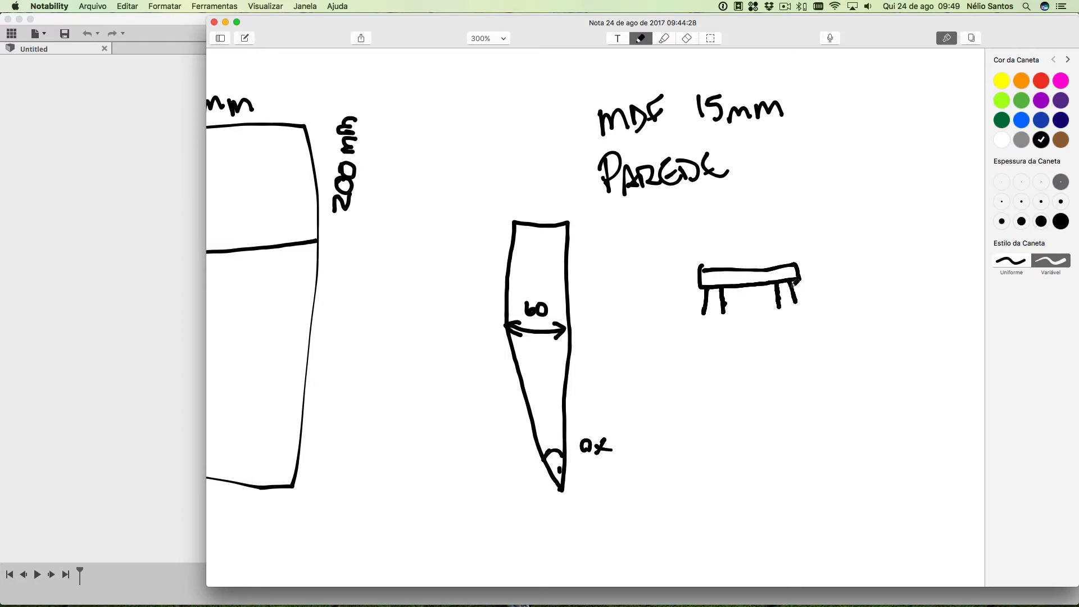
pyautogui.moveTo(794, 284); pyautogui.dragTo(798, 308)
pyautogui.click(701, 314)
pyautogui.click(798, 311)
# Draw a U-shaped outline around the legged bar and annotate it with an upward arrow and the word "CIMA"
pyautogui.moveTo(697, 266)
pyautogui.mouseDown()
pyautogui.moveTo(702, 390)
pyautogui.moveTo(724, 436)
pyautogui.moveTo(812, 429)
pyautogui.moveTo(808, 264)
pyautogui.mouseUp()
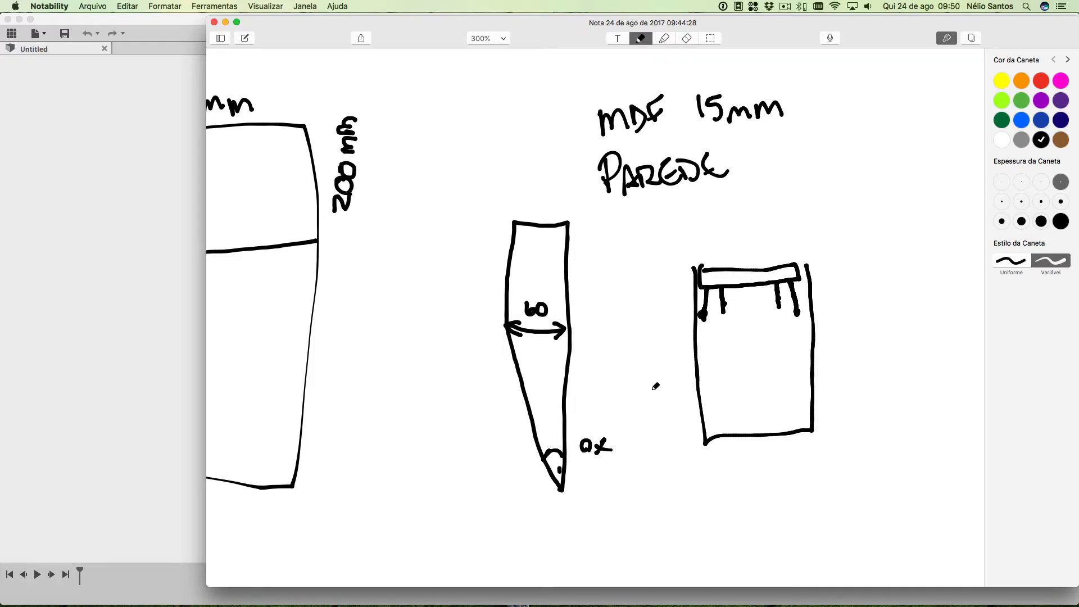
pyautogui.moveTo(647, 394)
pyautogui.mouseDown()
pyautogui.moveTo(665, 344)
pyautogui.moveTo(650, 353)
pyautogui.mouseUp()
pyautogui.moveTo(637, 315)
pyautogui.mouseDown()
pyautogui.moveTo(642, 325)
pyautogui.moveTo(662, 281)
pyautogui.mouseUp()
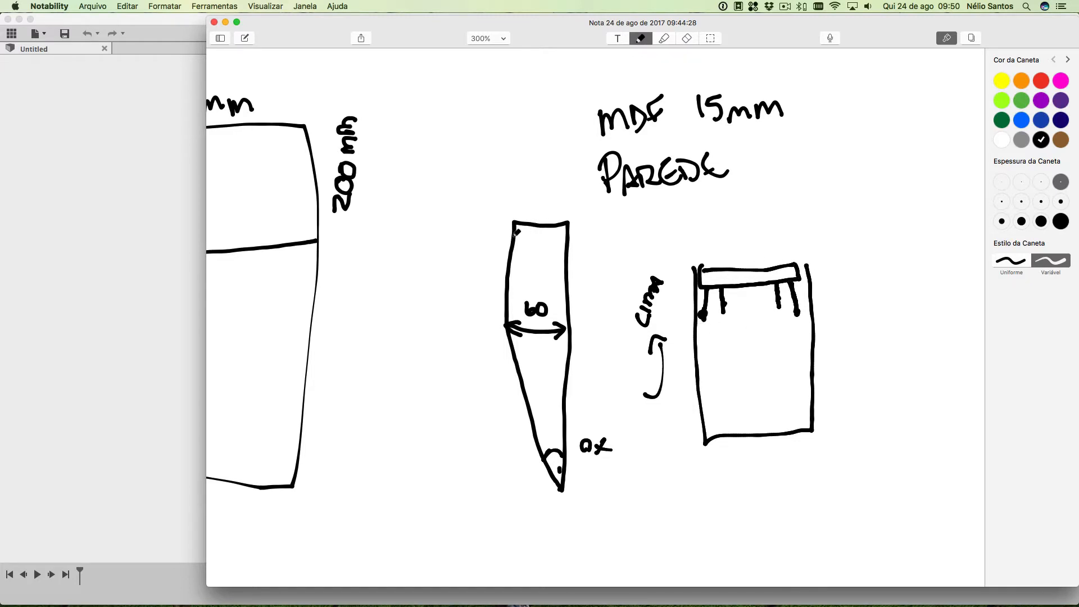
# Add a thin strip across the side profile's upper end and write "2x" beside the profile
pyautogui.moveTo(513, 223)
pyautogui.mouseDown()
pyautogui.moveTo(512, 214)
pyautogui.moveTo(571, 215)
pyautogui.moveTo(572, 224)
pyautogui.moveTo(569, 213)
pyautogui.moveTo(529, 217)
pyautogui.moveTo(558, 222)
pyautogui.mouseUp()
pyautogui.moveTo(461, 287)
pyautogui.mouseDown()
pyautogui.moveTo(465, 303)
pyautogui.moveTo(475, 300)
pyautogui.mouseUp()
pyautogui.moveTo(478, 285); pyautogui.dragTo(488, 293)
pyautogui.moveTo(485, 282); pyautogui.dragTo(478, 301)
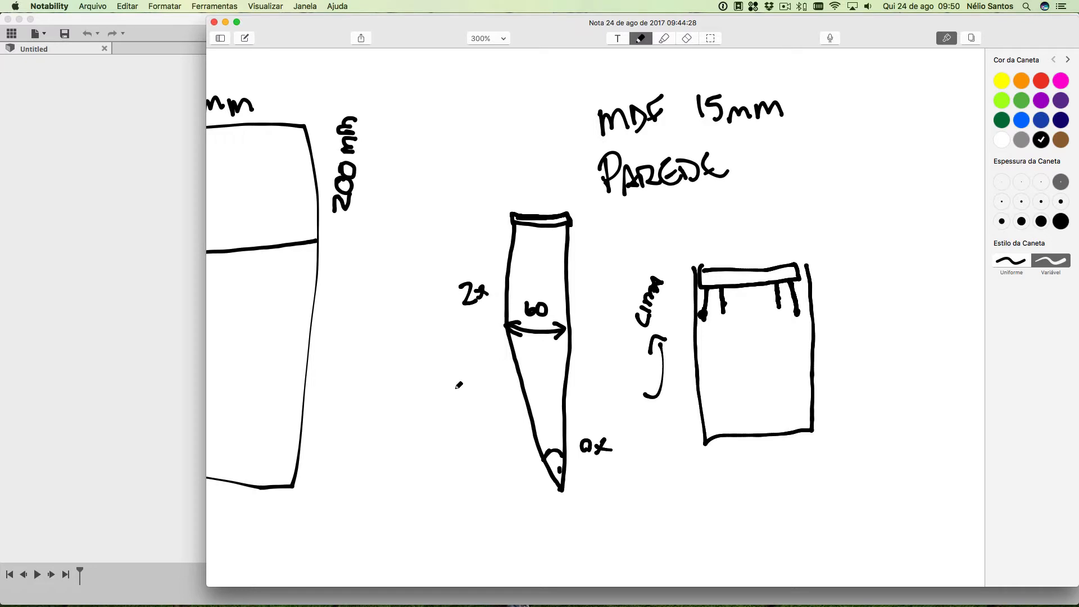
# Write the quantity "1x" beside the lower front panel, the upper front panel and the strip on the side profile
pyautogui.click(320, 400)
pyautogui.moveTo(324, 383)
pyautogui.mouseDown()
pyautogui.moveTo(327, 409)
pyautogui.moveTo(349, 404)
pyautogui.mouseUp()
pyautogui.moveTo(348, 221); pyautogui.dragTo(356, 237)
pyautogui.moveTo(357, 225); pyautogui.dragTo(370, 234)
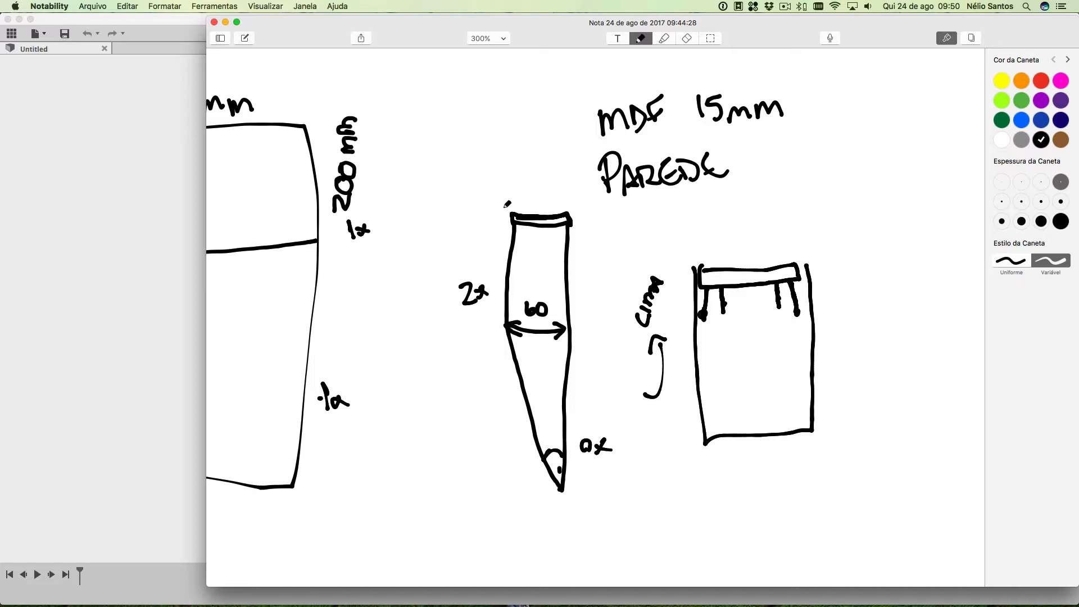
pyautogui.moveTo(492, 208)
pyautogui.mouseDown()
pyautogui.moveTo(493, 224)
pyautogui.moveTo(475, 221)
pyautogui.mouseUp()
pyautogui.moveTo(450, 210); pyautogui.dragTo(448, 229)
pyautogui.moveTo(453, 219); pyautogui.dragTo(462, 226)
pyautogui.moveTo(462, 218); pyautogui.dragTo(456, 227)
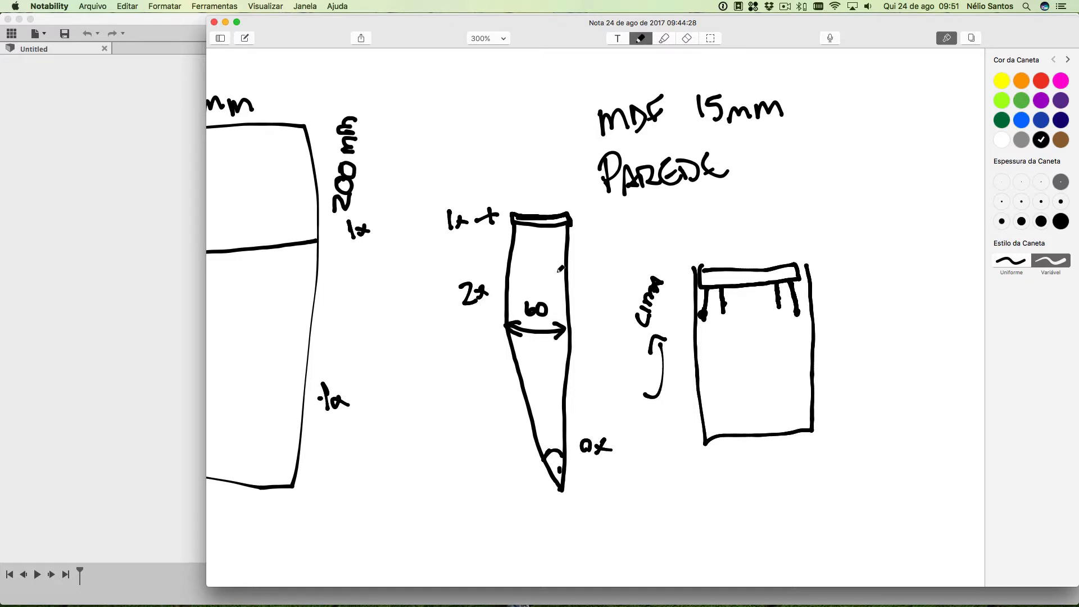
# Switch to Fusion 360 and save the untitled design as "Tampa Quadro Energia"
pyautogui.keyDown('ctrl'); pyautogui.scroll(-3, 574, 289); pyautogui.keyUp('ctrl')
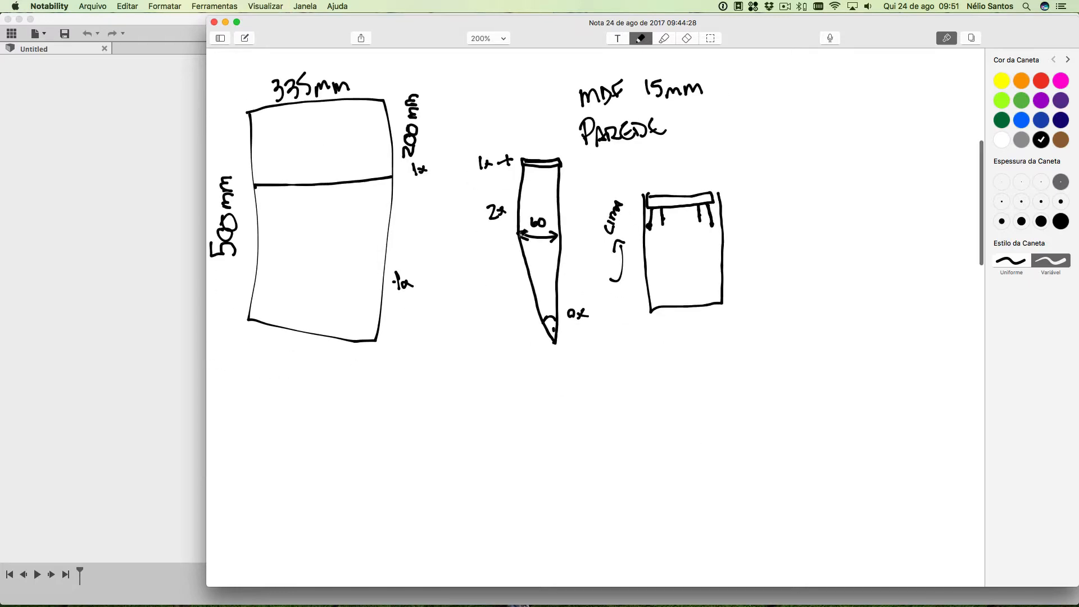
pyautogui.scroll(5, 470, 243)
pyautogui.hscroll(-4, 470, 242)
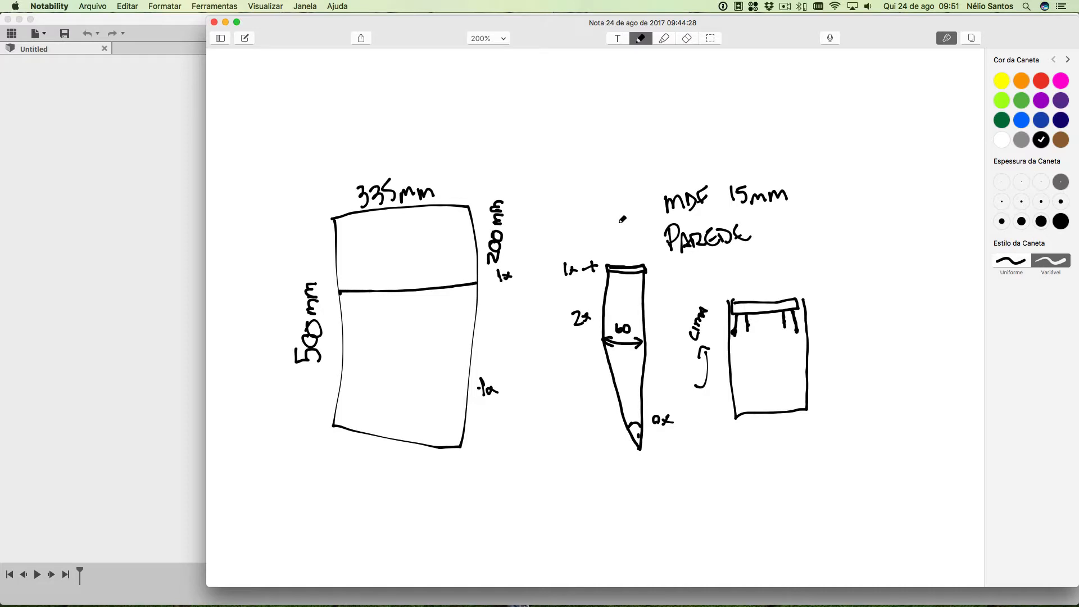
pyautogui.click(97, 160)
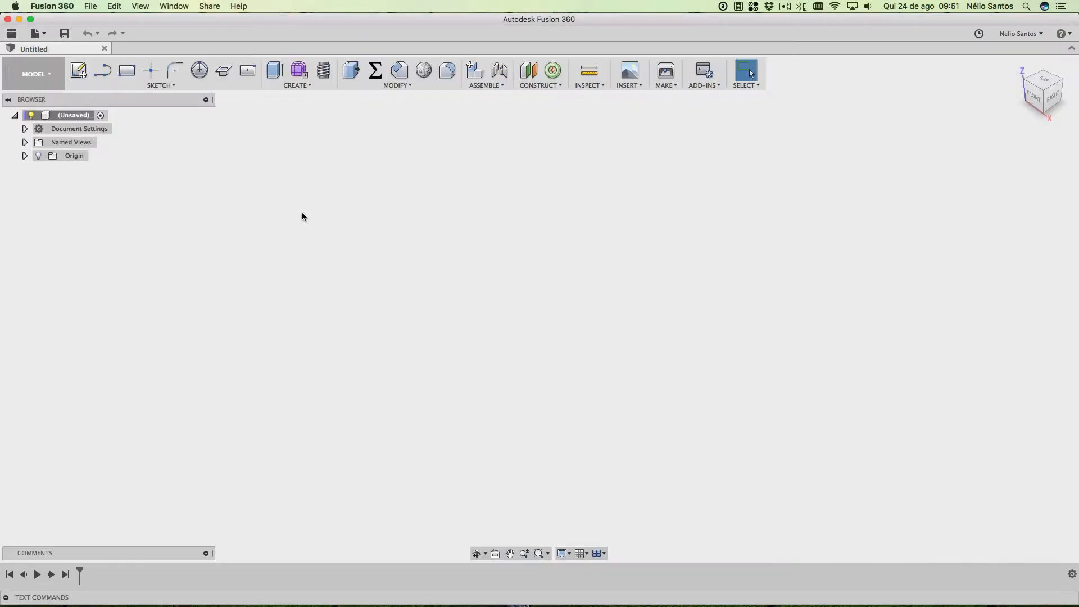
pyautogui.click(64, 33)
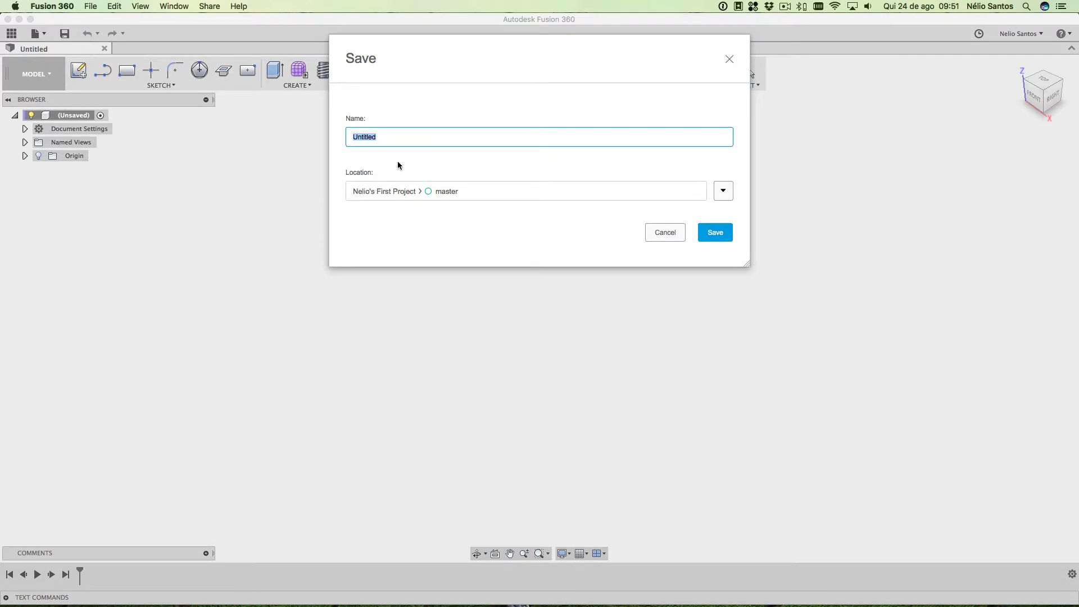
pyautogui.write('Tampa Quadro Energia')
pyautogui.press('Return')
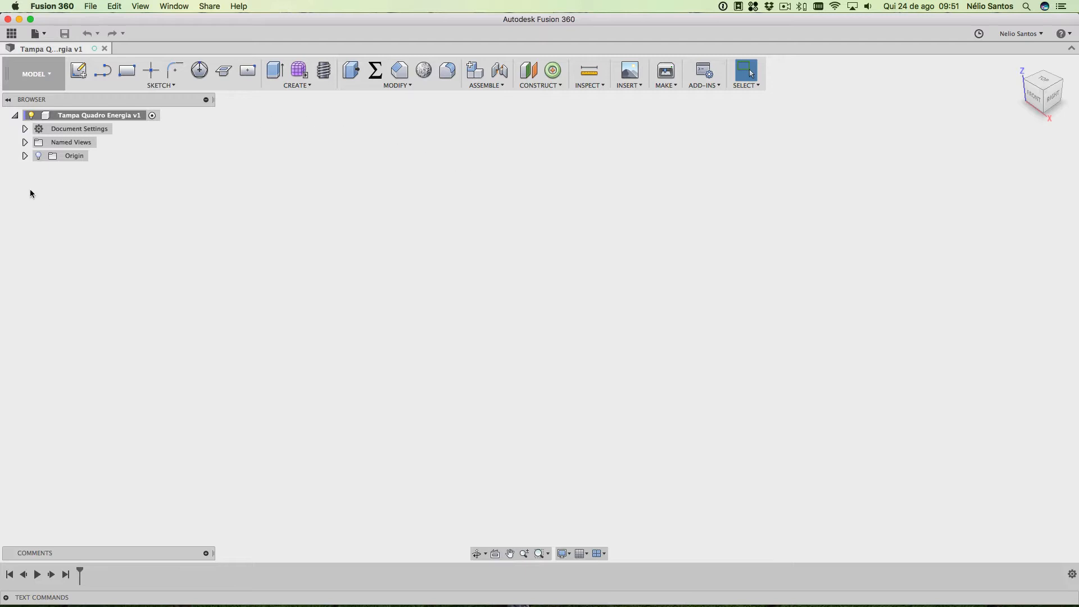
# Create a new empty component named "Lateral" in the design
pyautogui.click(303, 86)
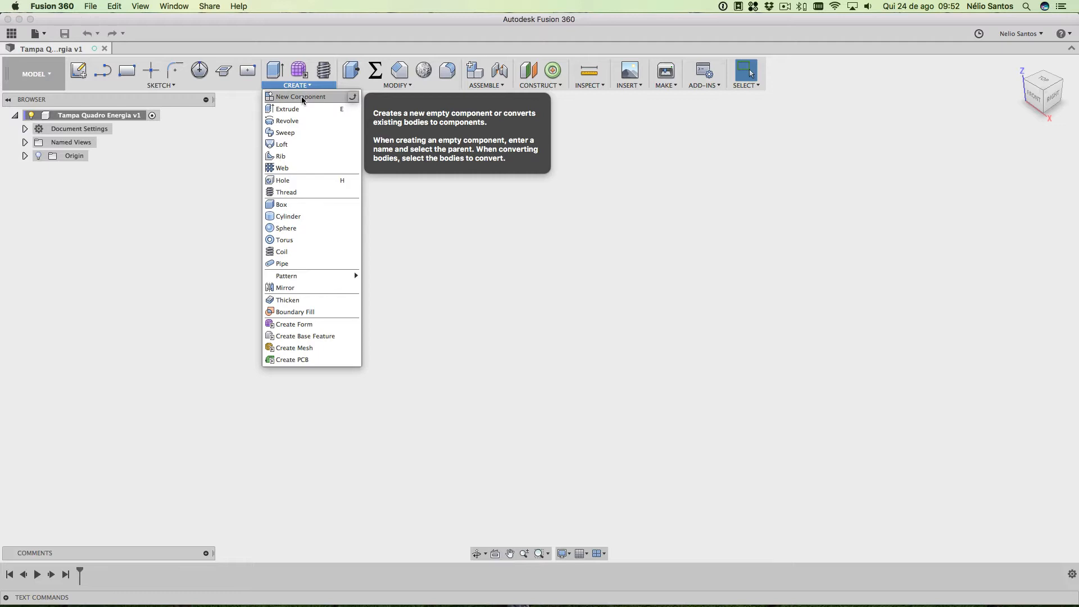
pyautogui.click(302, 98)
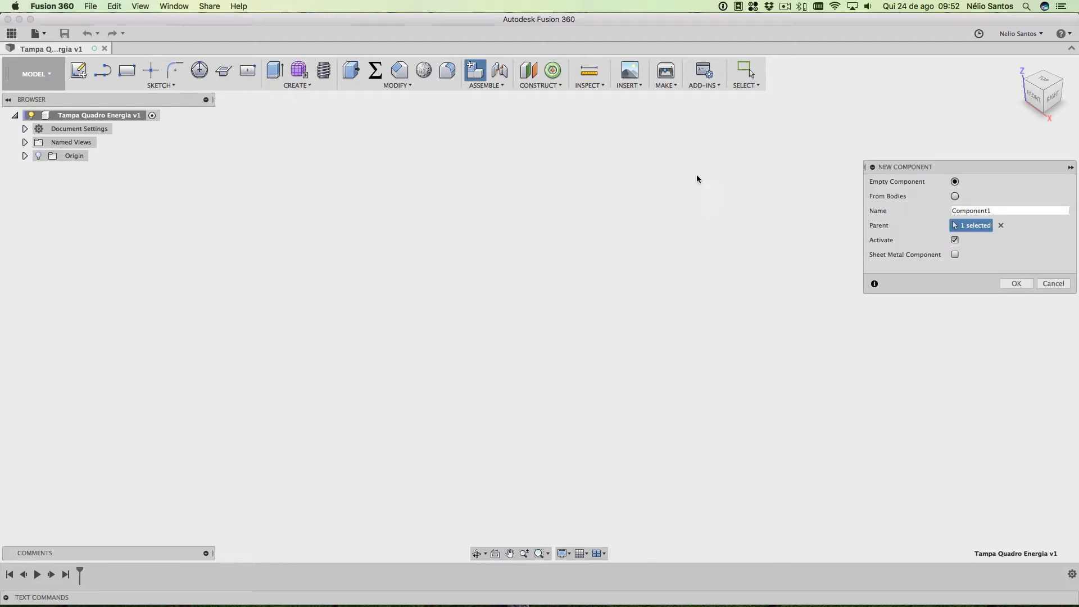
pyautogui.click(958, 211)
pyautogui.doubleClick(959, 210)
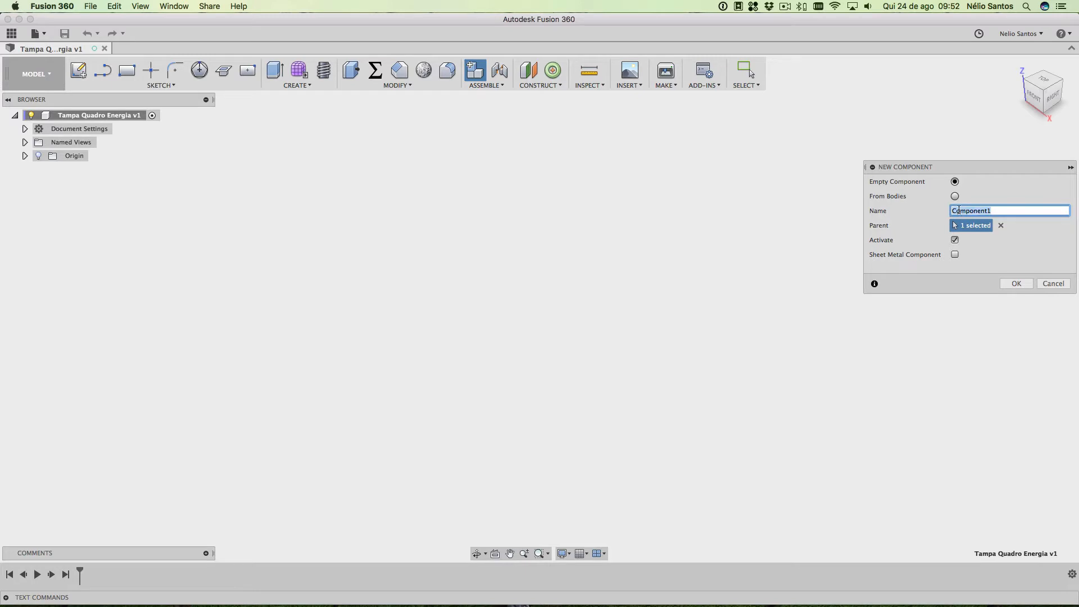
pyautogui.write('Lateral')
pyautogui.press('Return')
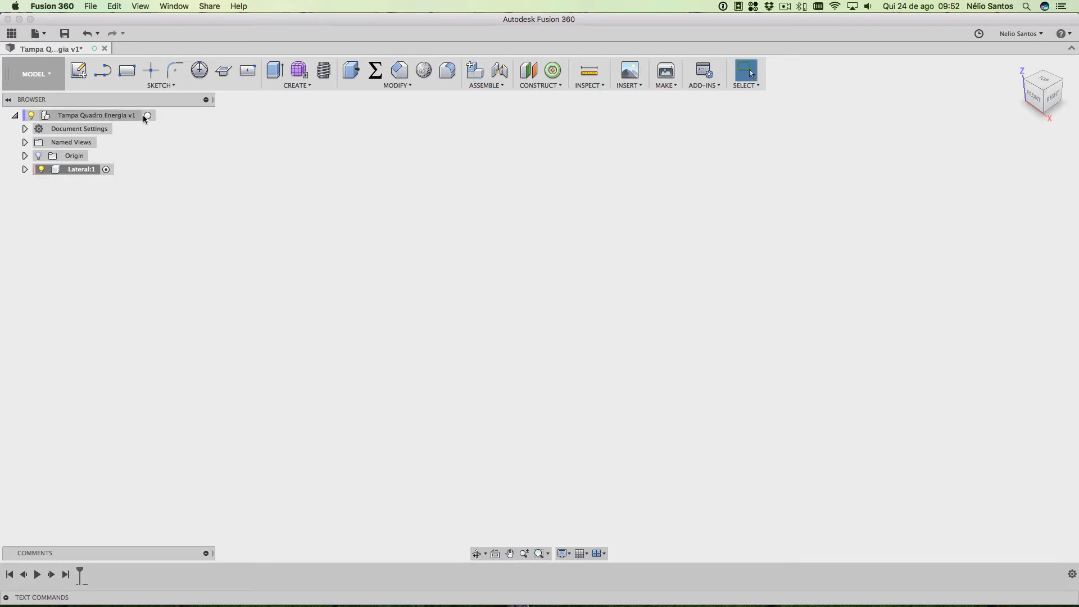
# Reactivate the top-level design and create a new empty component named "Fundo" in it
pyautogui.click(147, 115)
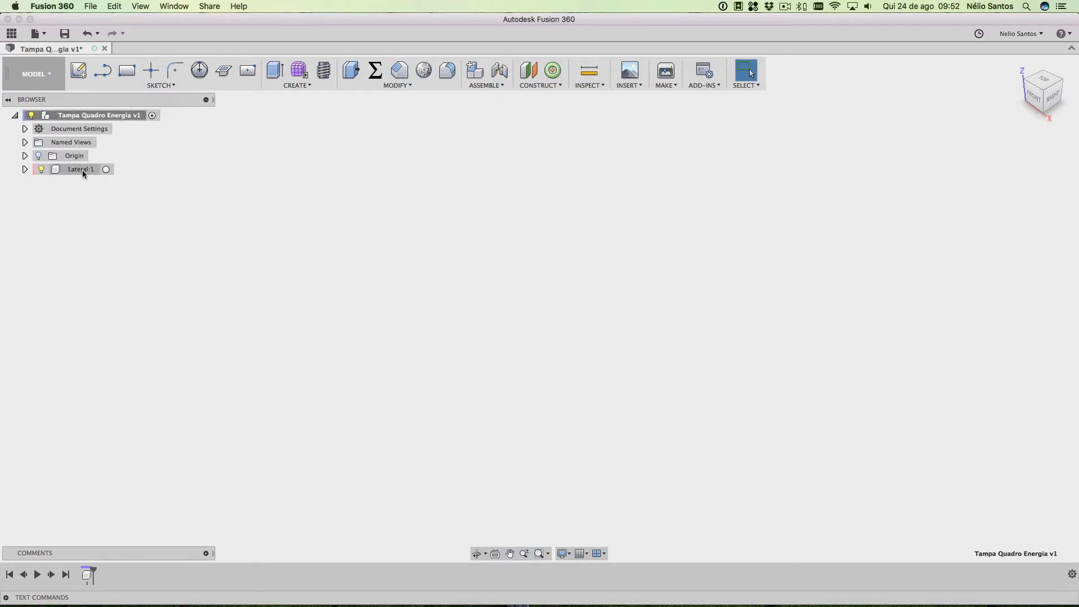
pyautogui.click(98, 170)
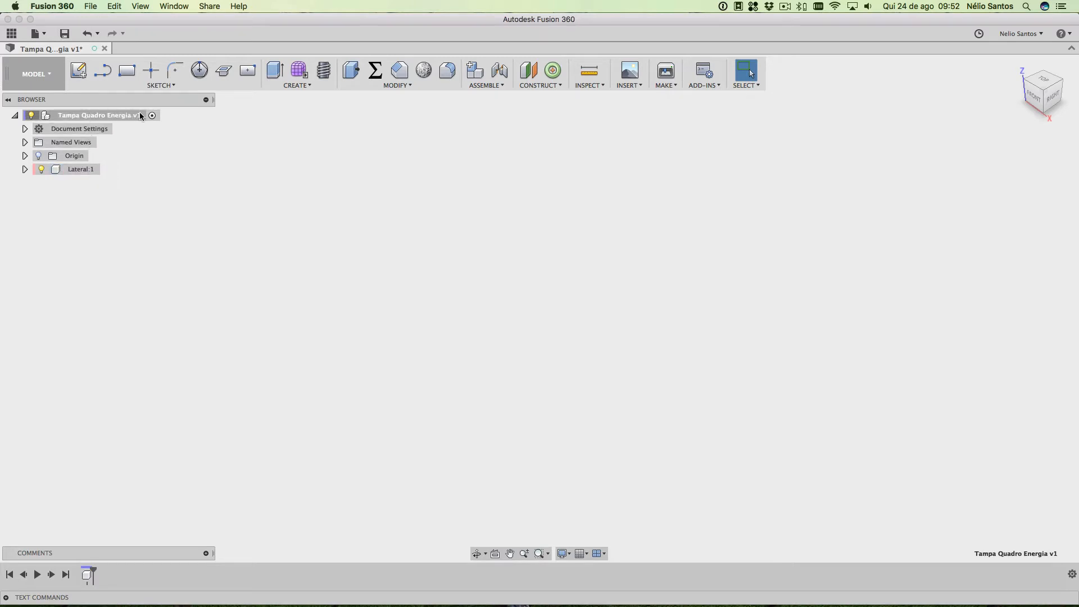
pyautogui.click(297, 83)
pyautogui.click(299, 95)
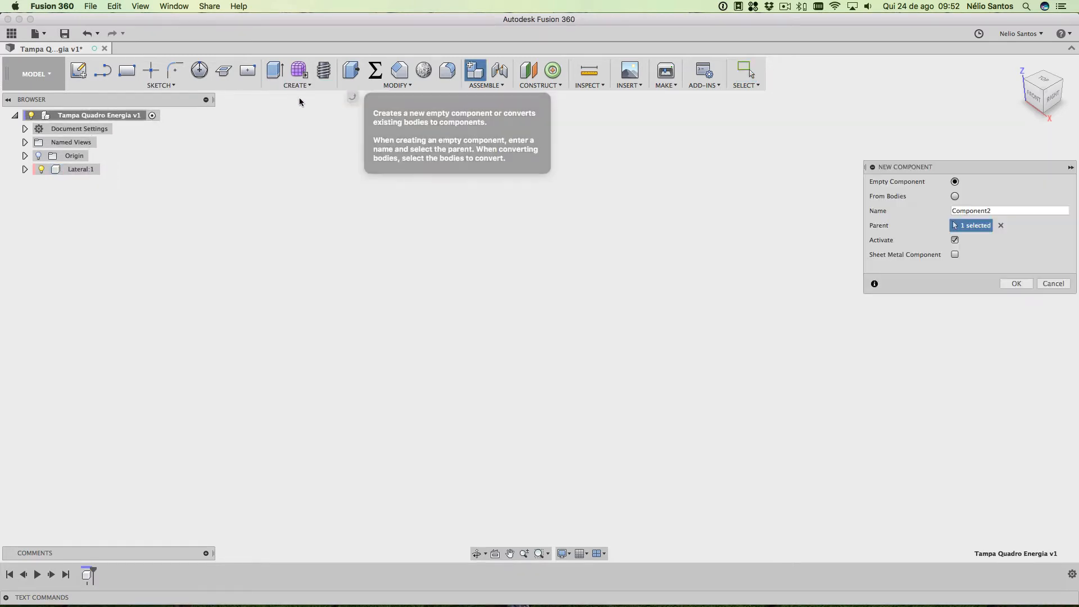
pyautogui.doubleClick(984, 211)
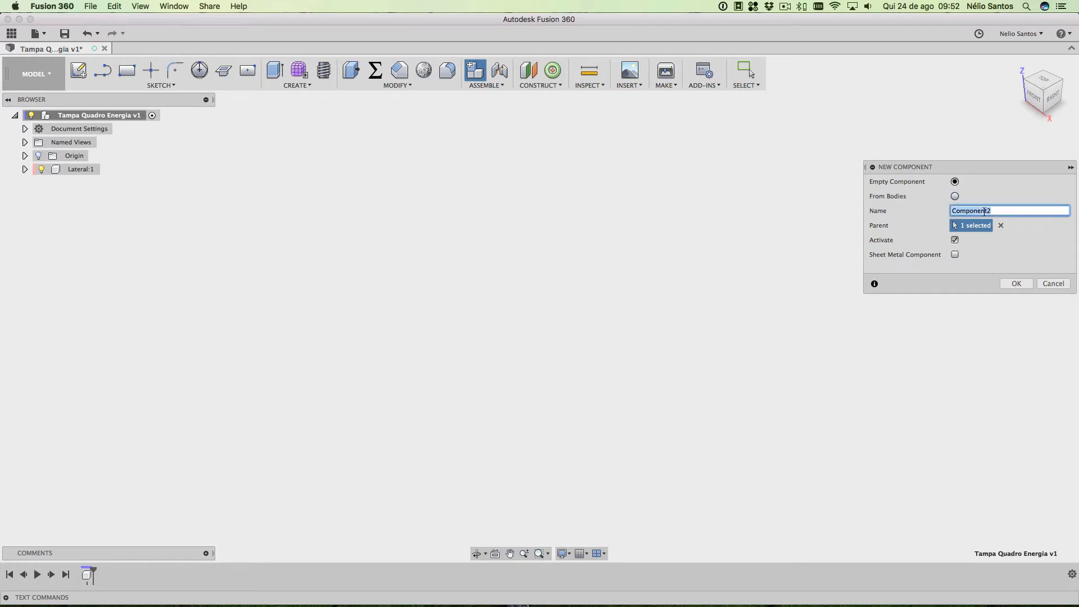
pyautogui.write('Fundo')
pyautogui.click(1016, 283)
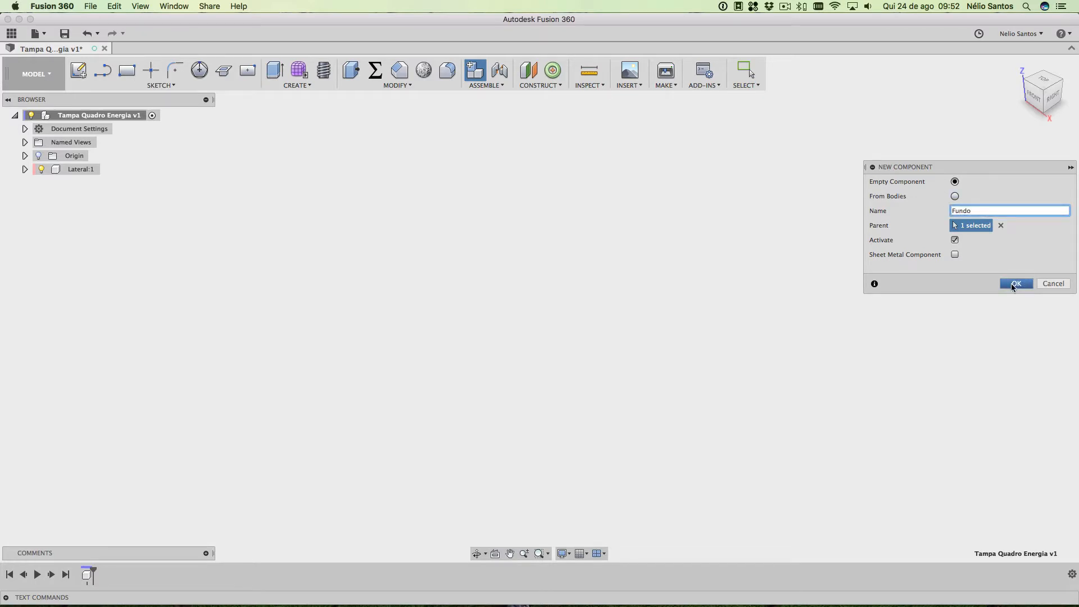
# Reactivate the top-level design and create a new empty component named "Tampa-Superior" in it
pyautogui.click(152, 115)
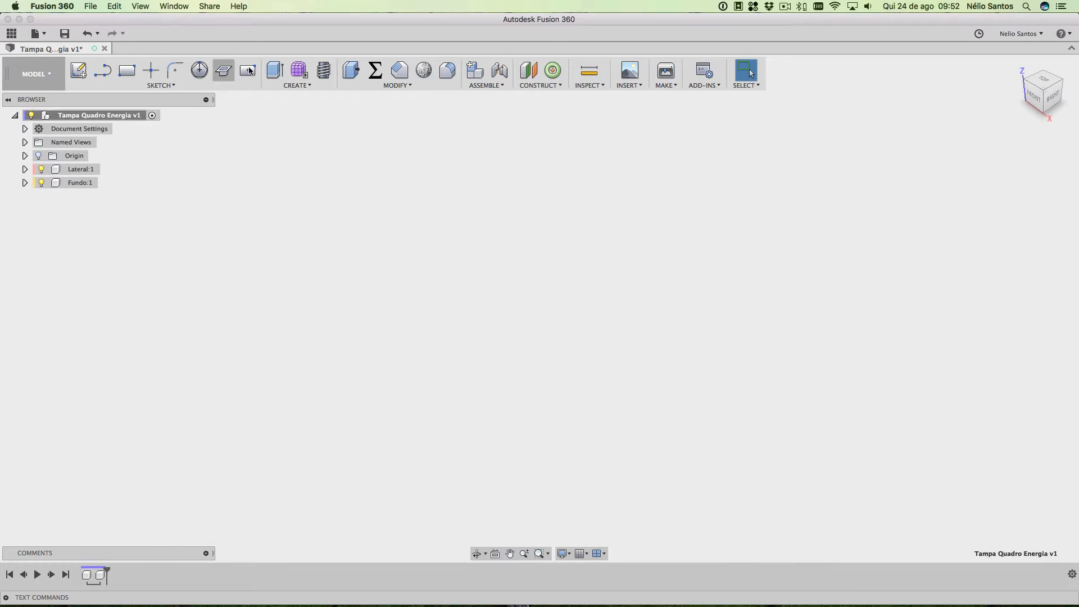
pyautogui.click(308, 85)
pyautogui.click(306, 96)
pyautogui.doubleClick(978, 212)
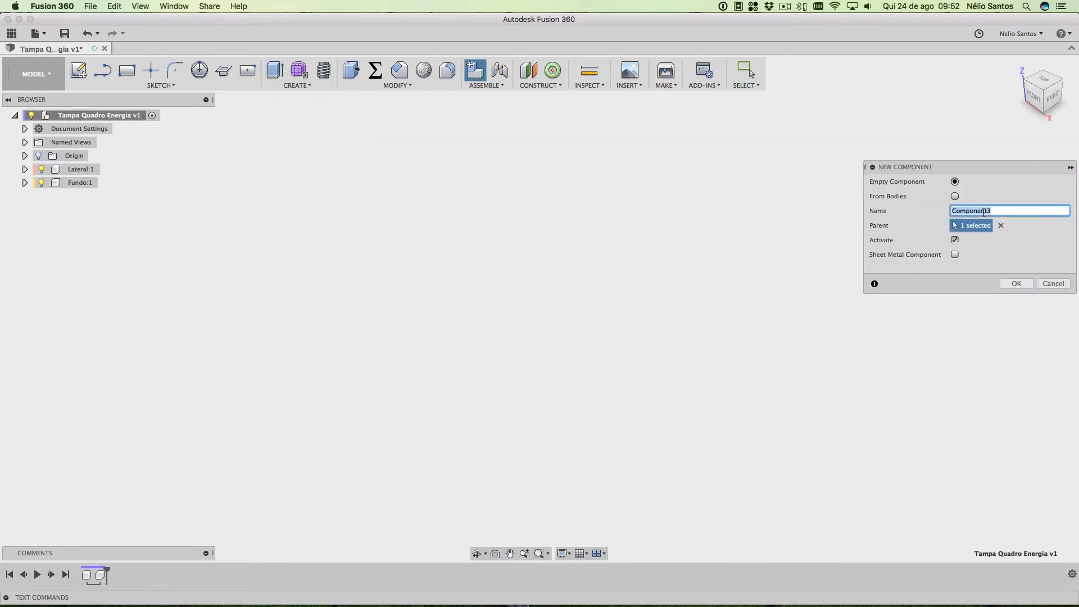
pyautogui.write('Tampa-Superior')
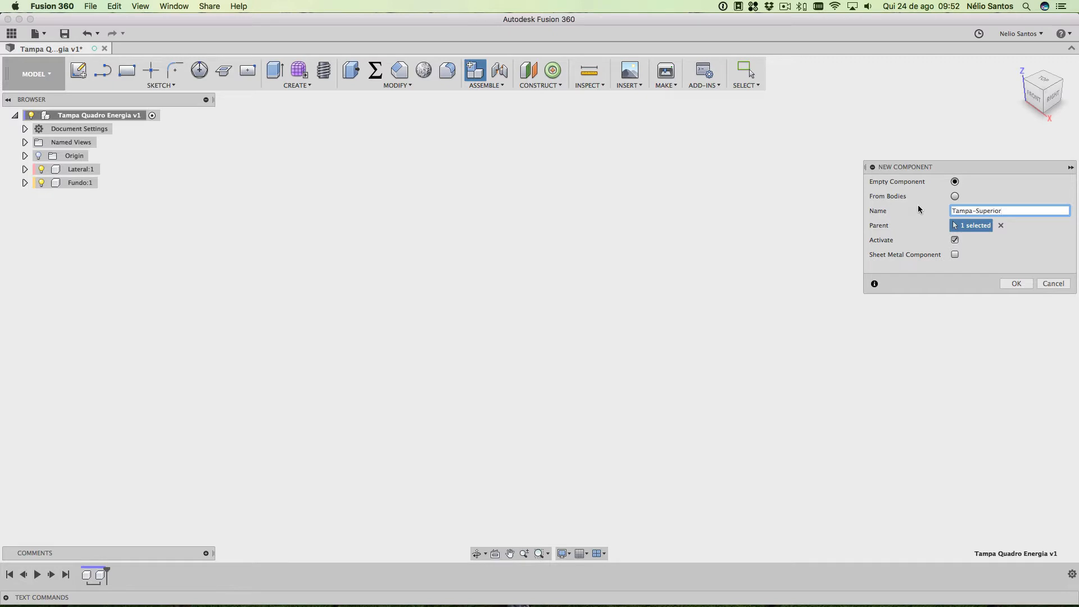
pyautogui.click(1017, 284)
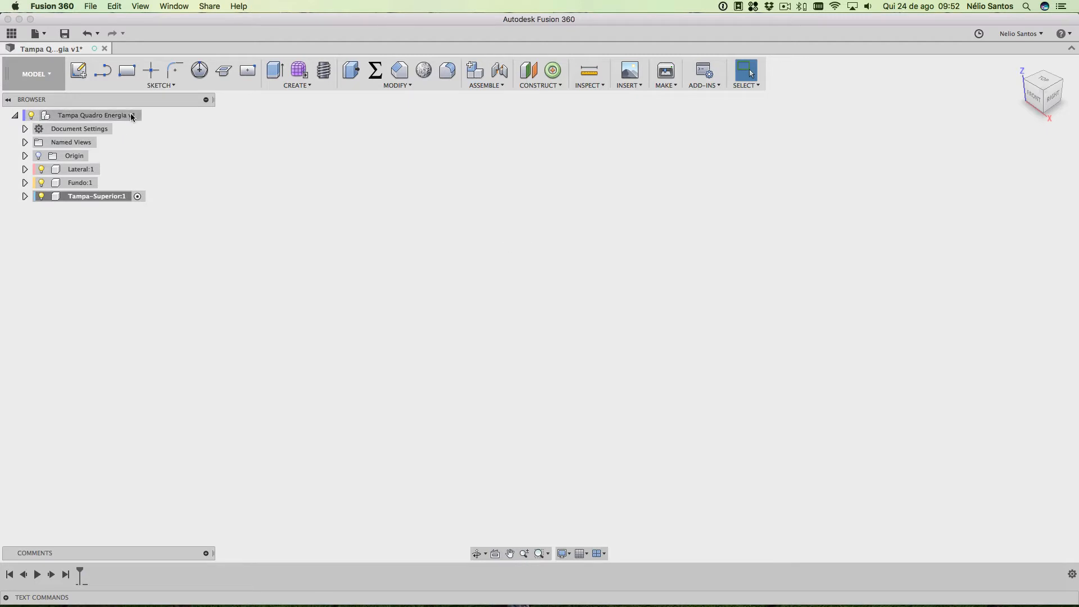
# Reactivate the top-level design and create a new empty component named "Tampa Inferior" in it
pyautogui.click(147, 115)
pyautogui.click(296, 85)
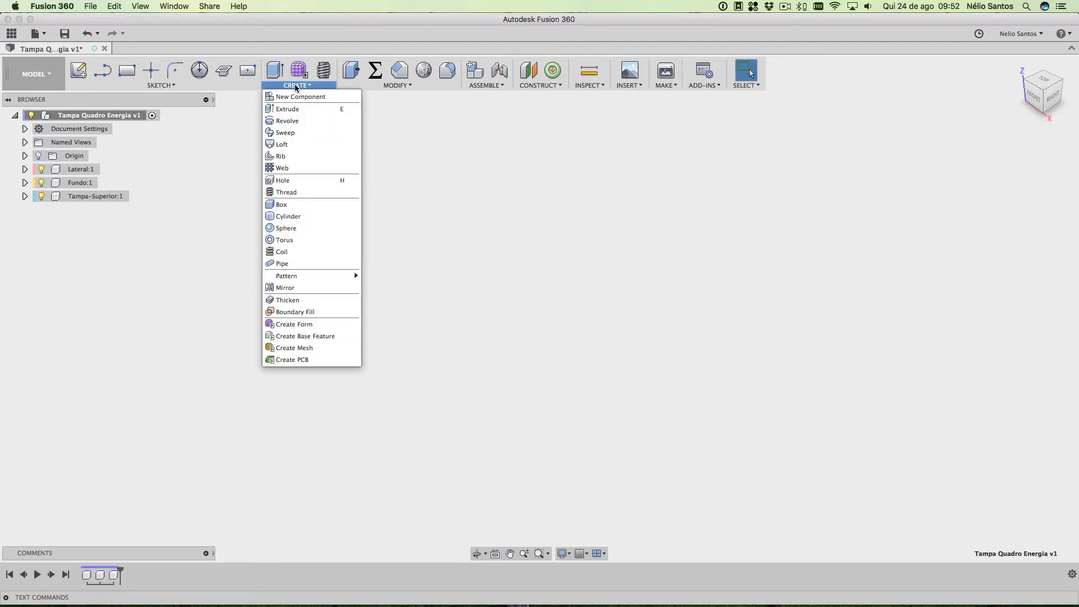
pyautogui.click(301, 98)
pyautogui.click(974, 211)
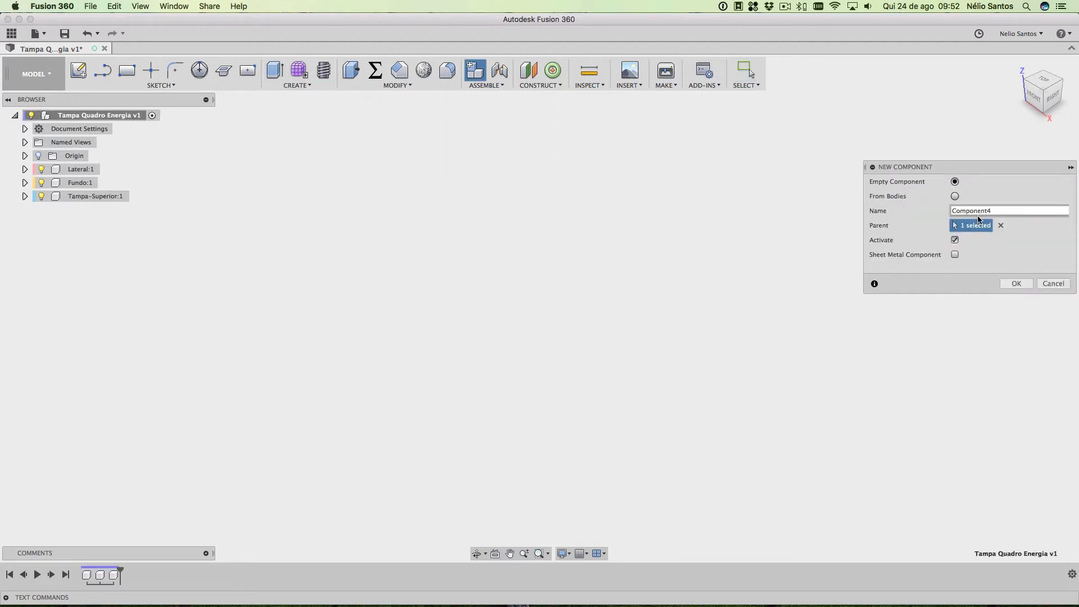
pyautogui.doubleClick(974, 211)
pyautogui.write('Tampa')
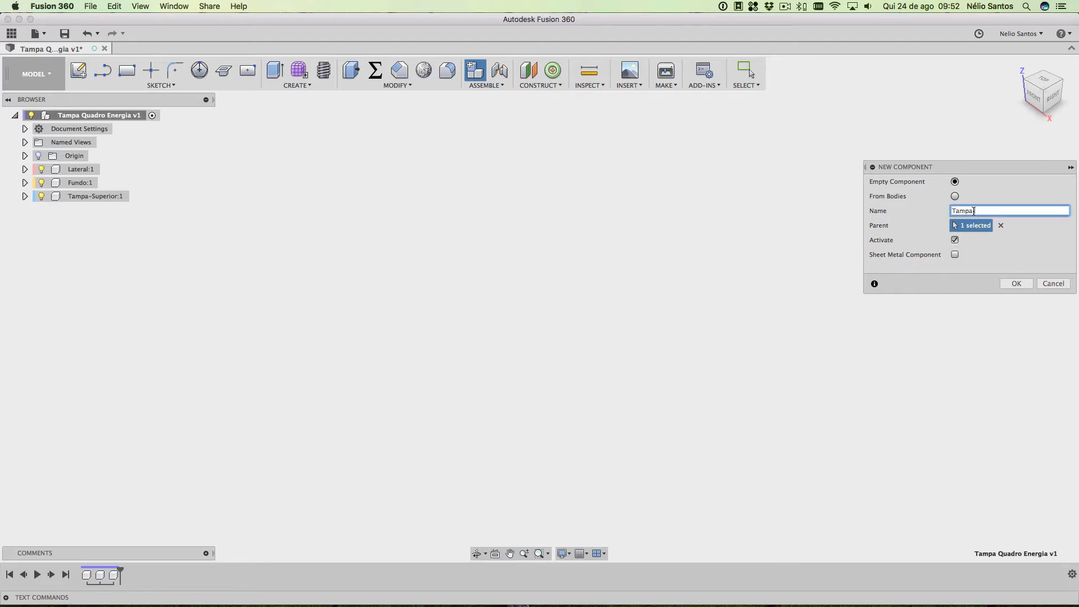
pyautogui.write(' Inferior')
pyautogui.press('Return')
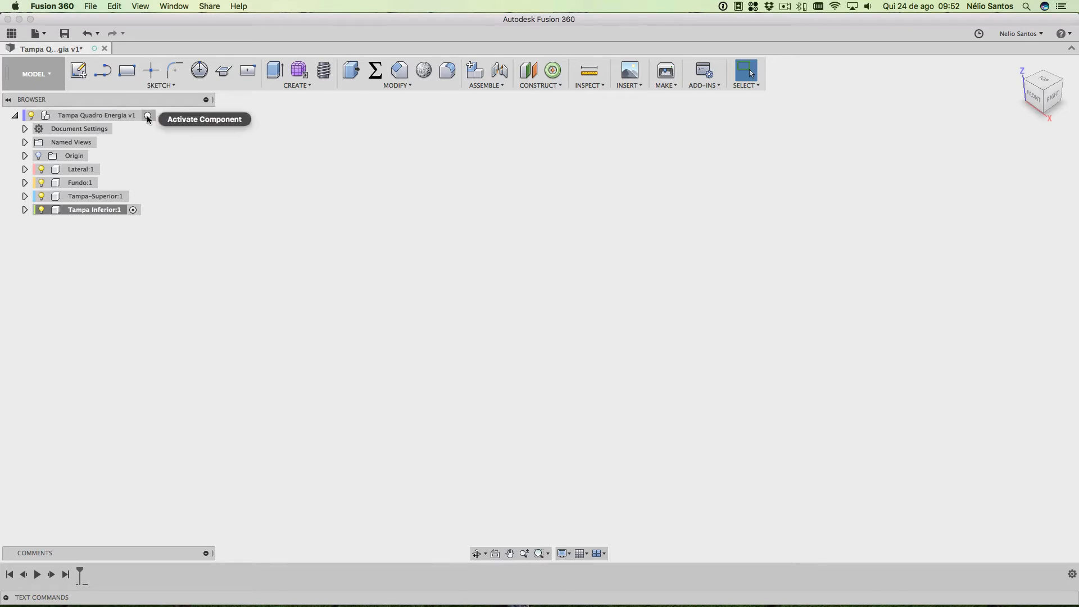
# Reactivate the top-level design and create a new empty component named "Tampa" in it
pyautogui.click(148, 115)
pyautogui.click(299, 85)
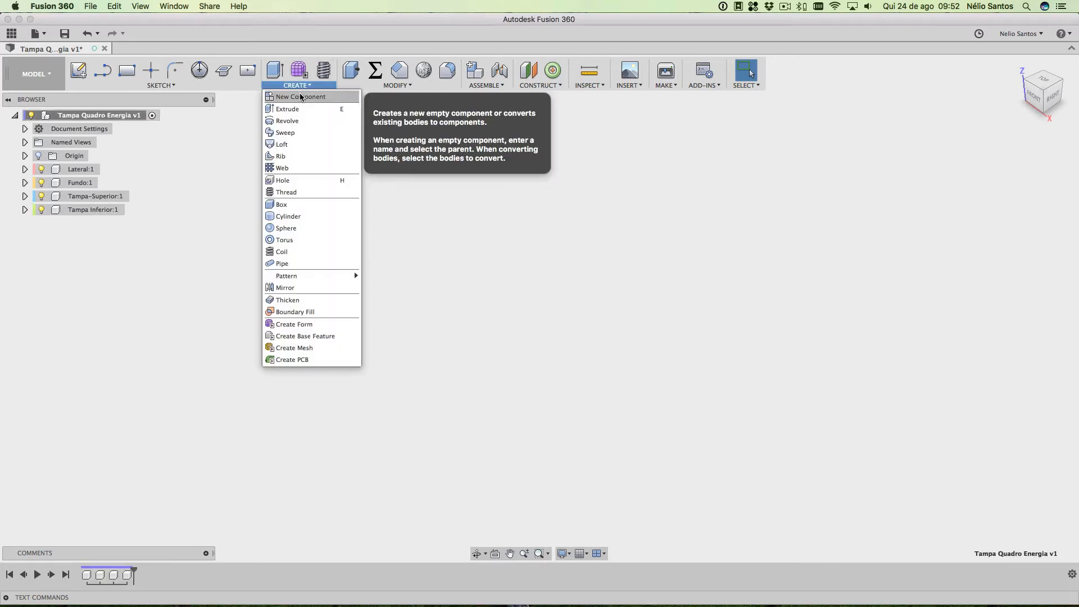
pyautogui.click(292, 96)
pyautogui.click(966, 211)
pyautogui.doubleClick(965, 211)
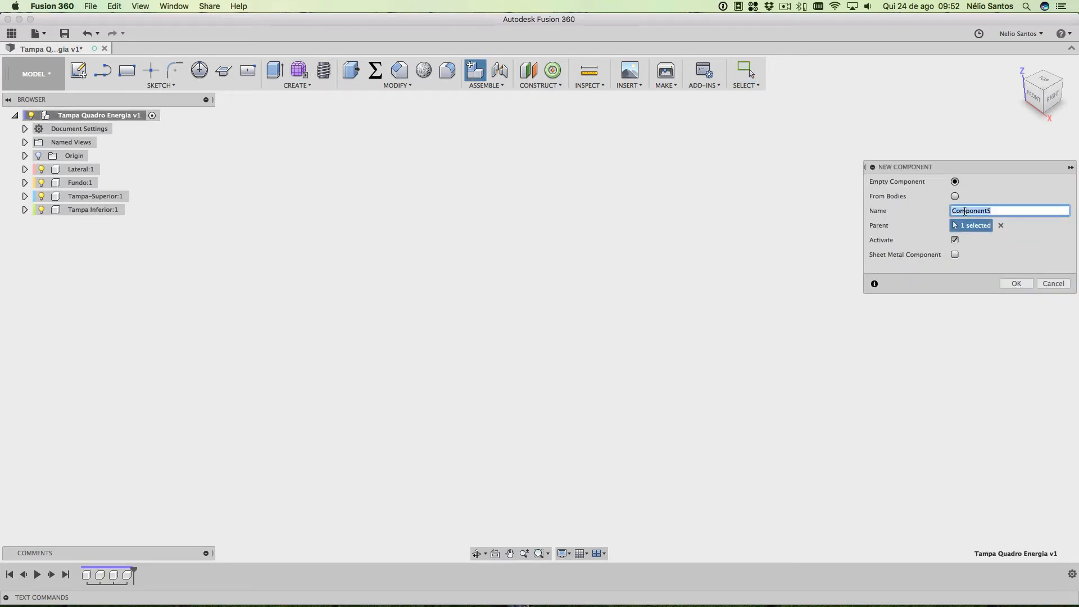
pyautogui.write('Tampa')
pyautogui.press('Return')
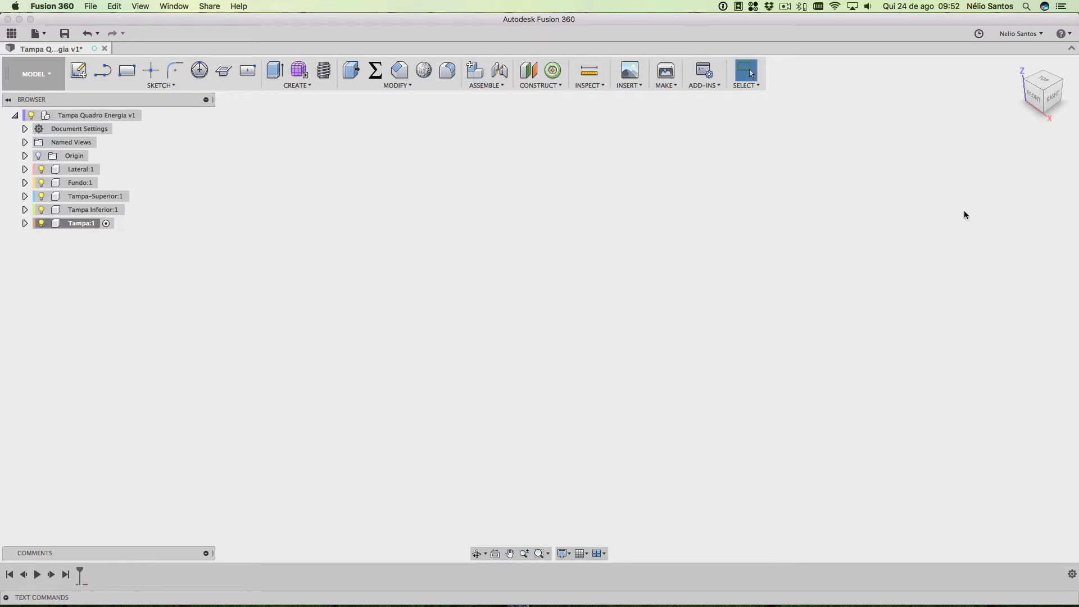
# Move the Tampa-Superior and Tampa Inferior components into the Tampa component and expand it to show its contents
pyautogui.click(106, 210)
pyautogui.keyDown('shift'); pyautogui.click(101, 198); pyautogui.keyUp('shift')
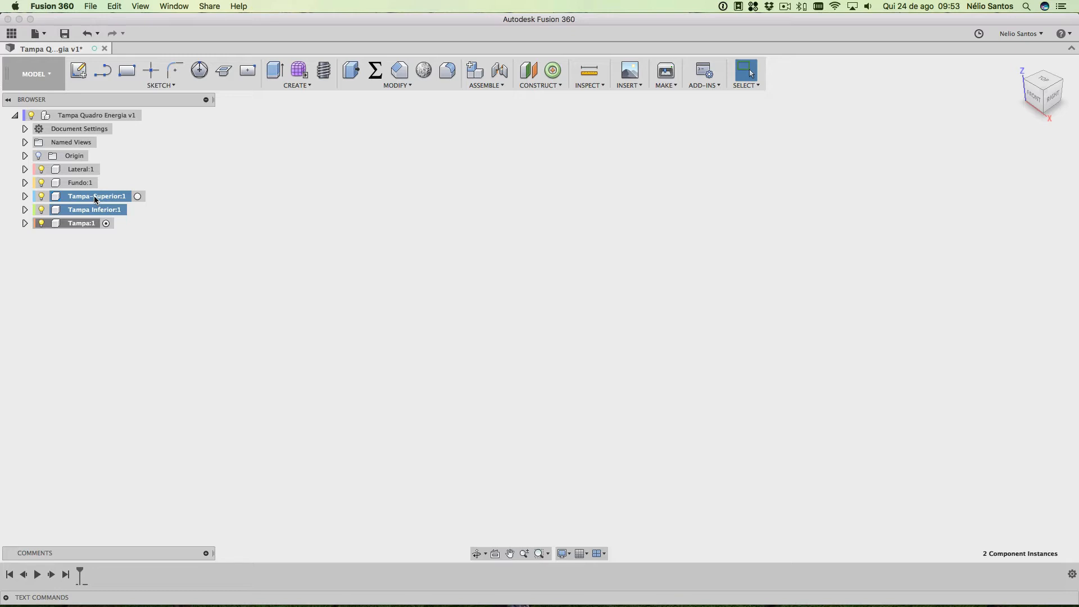
pyautogui.press('v')
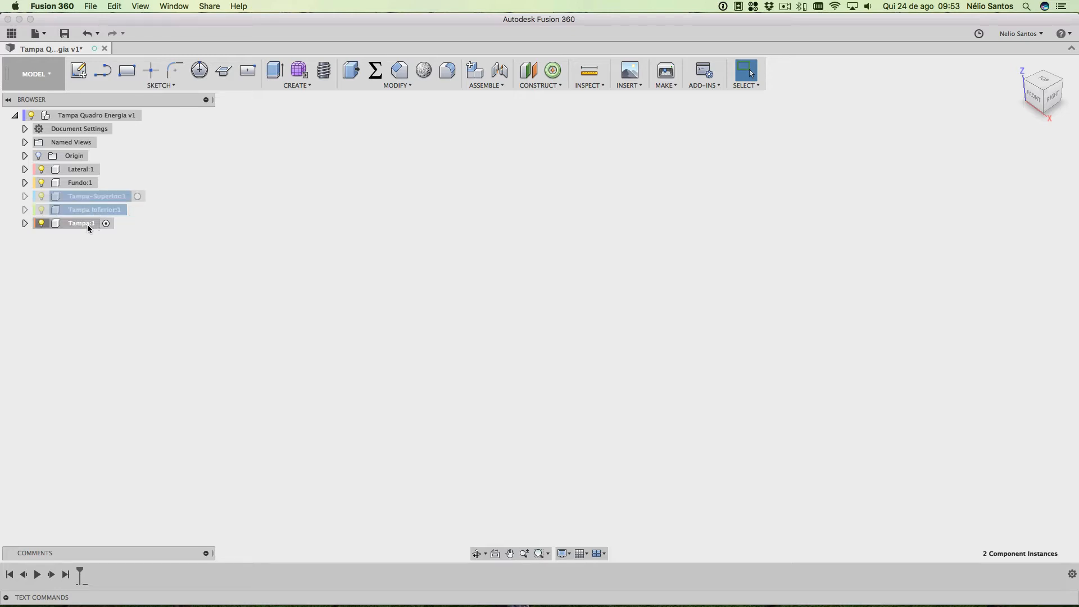
pyautogui.moveTo(87, 227); pyautogui.dragTo(83, 224)
pyautogui.click(24, 196)
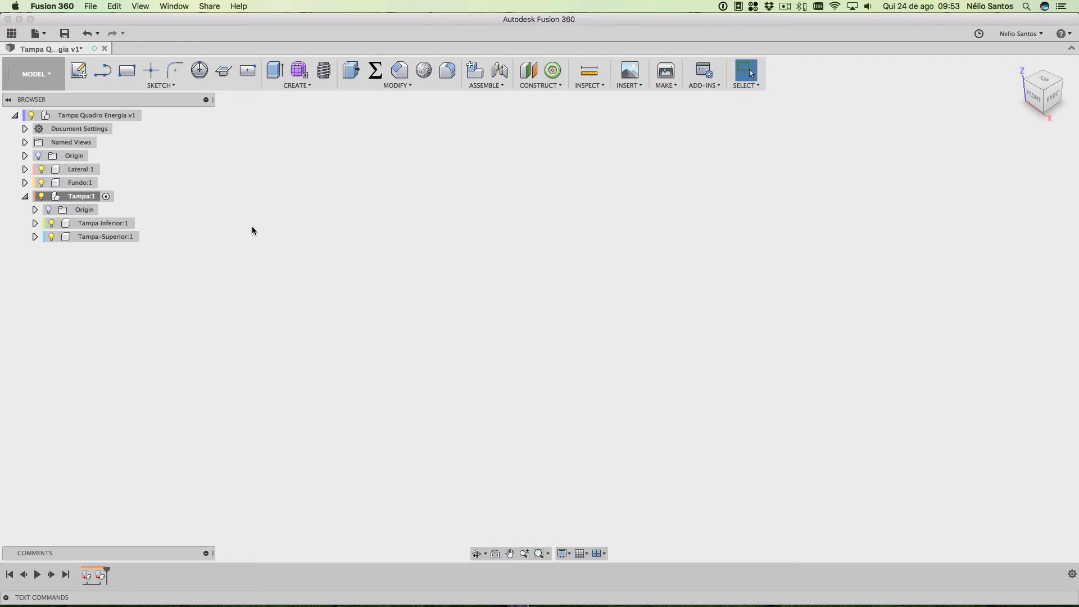
# Check the dimensions on the Notability sketch and return to Fusion 360 to view the design's parameter table
pyautogui.press('super+Tab')
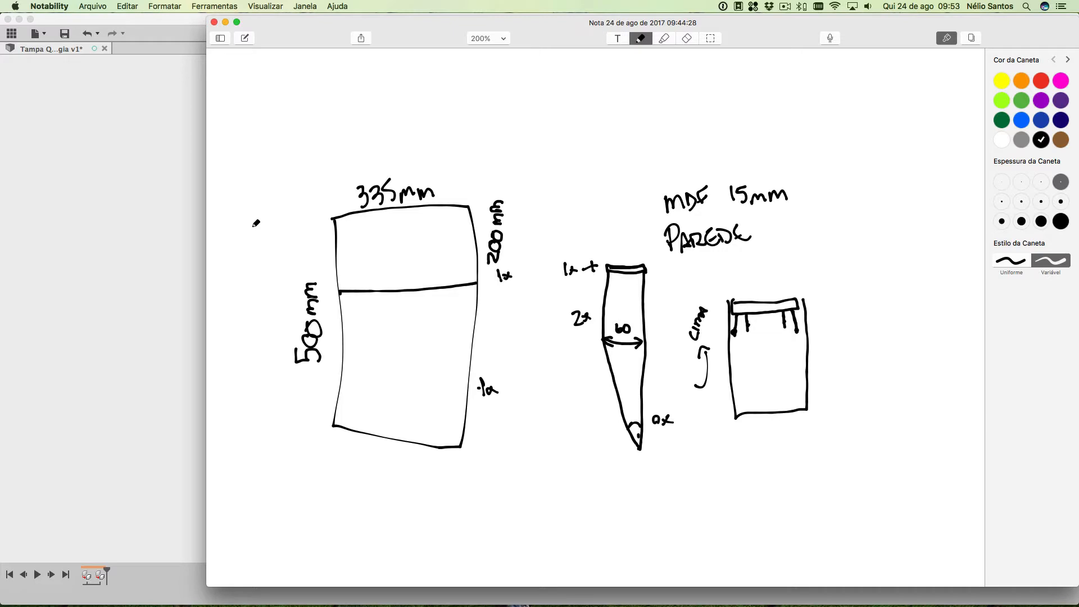
pyautogui.press('super+Tab')
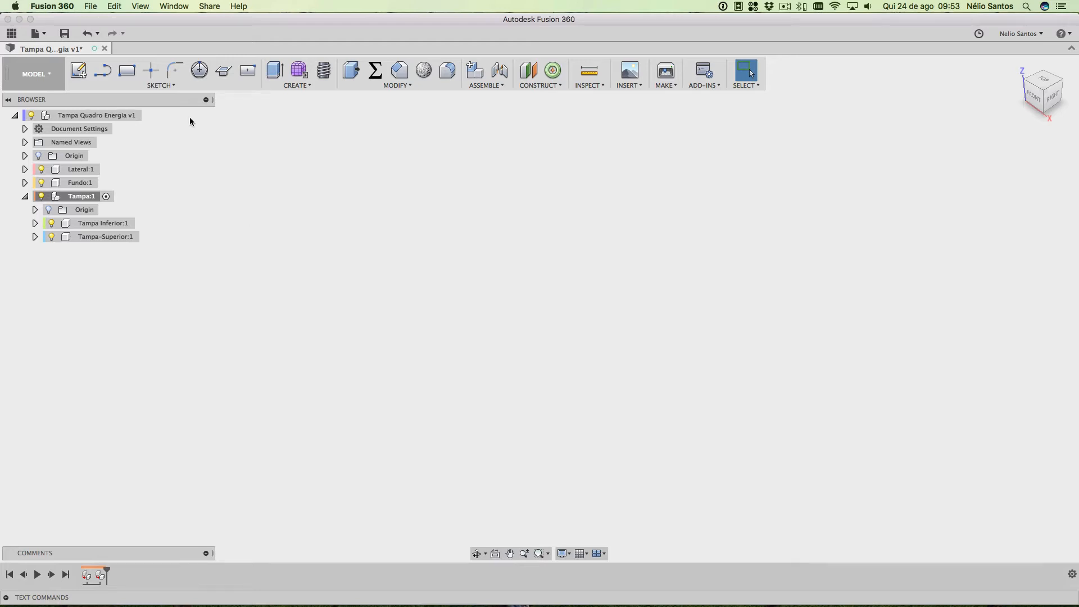
pyautogui.click(374, 71)
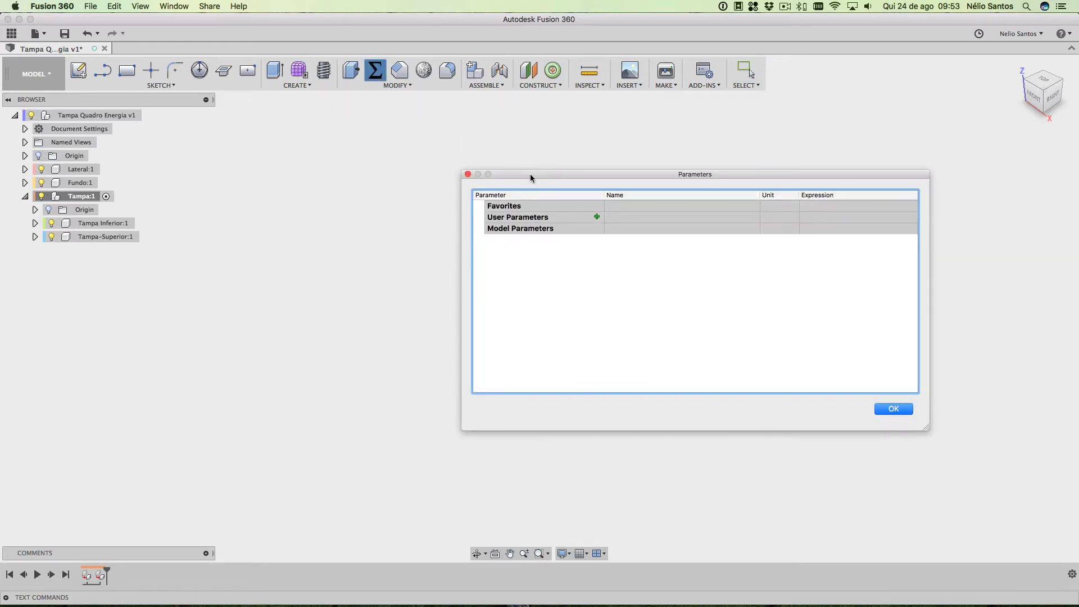
pyautogui.moveTo(531, 175); pyautogui.dragTo(435, 190)
pyautogui.click(798, 425)
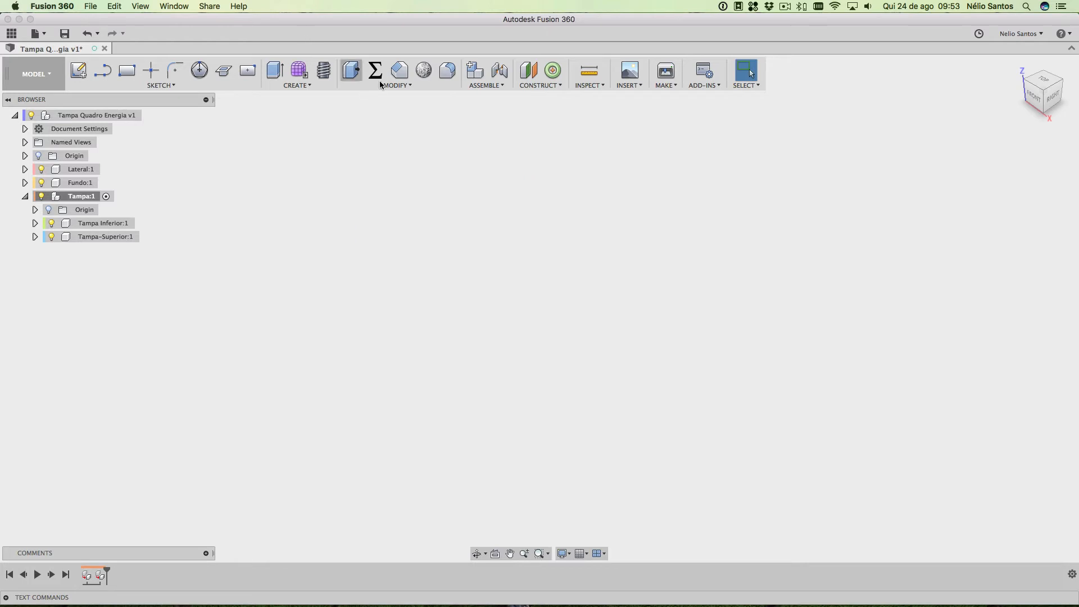
# Remove the Change Parameters shortcut from the Modify commands and pin it there again
pyautogui.click(394, 85)
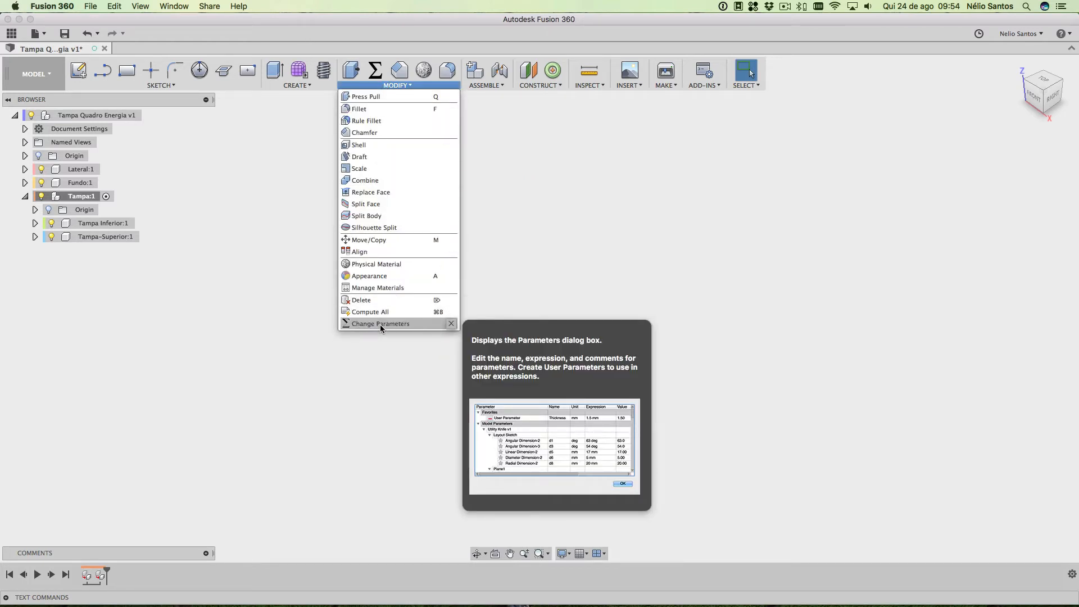
pyautogui.click(451, 325)
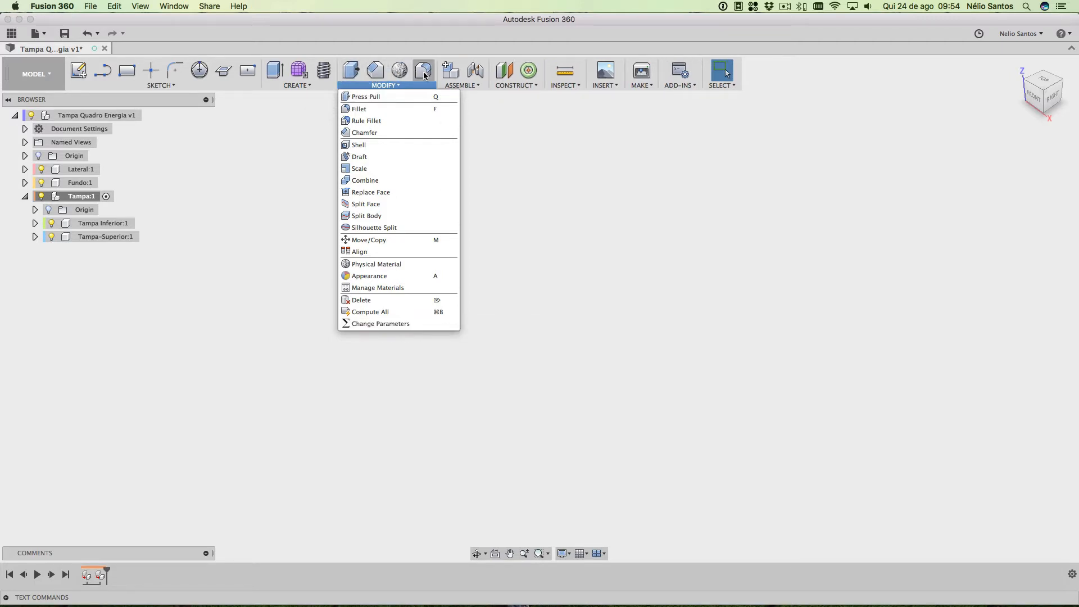
pyautogui.moveTo(410, 304)
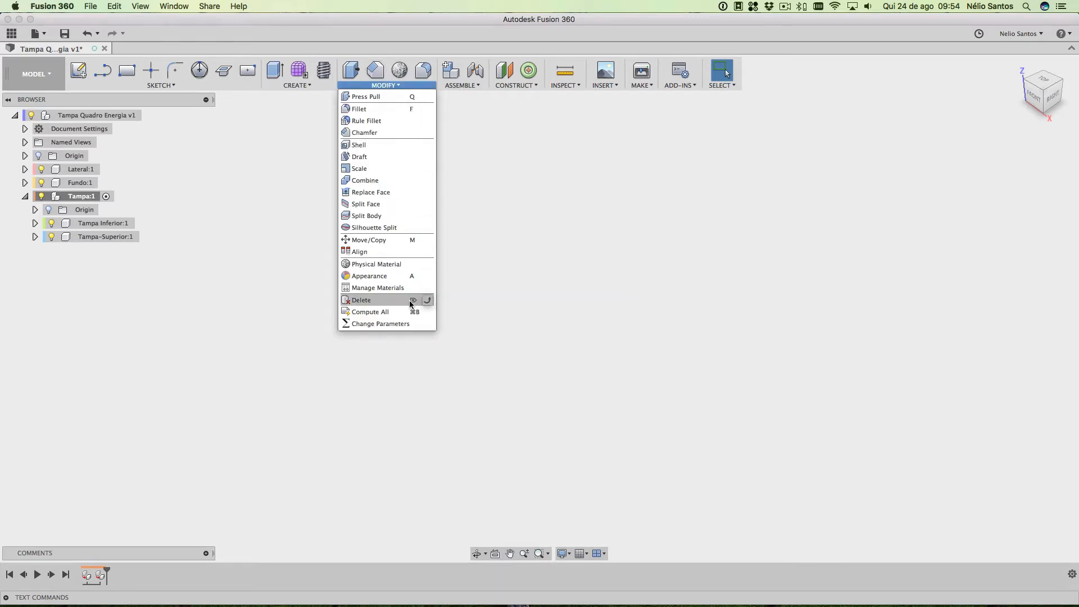
pyautogui.moveTo(413, 326)
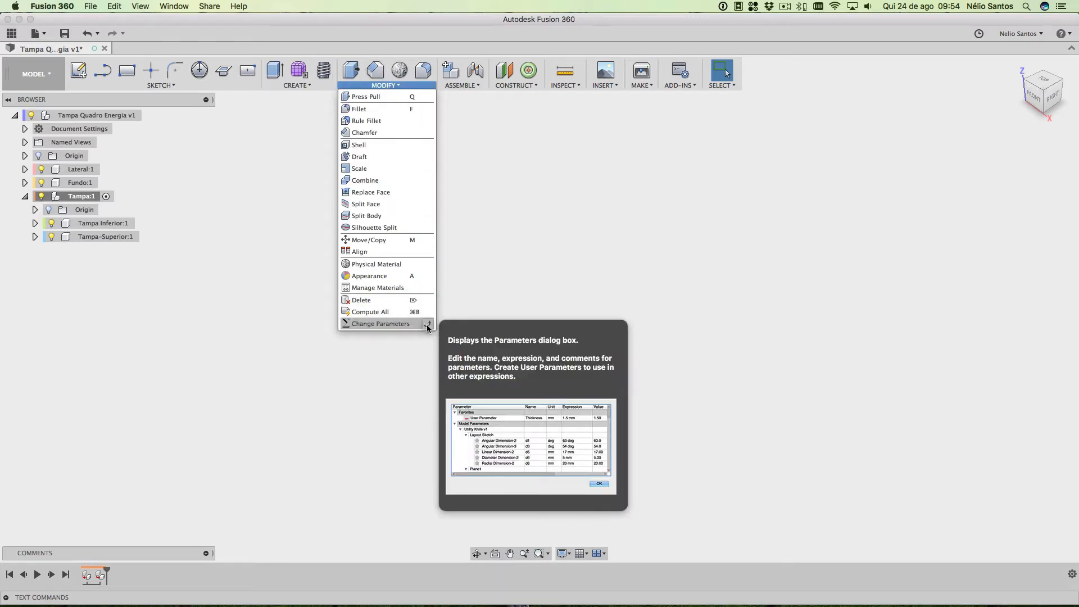
pyautogui.click(427, 325)
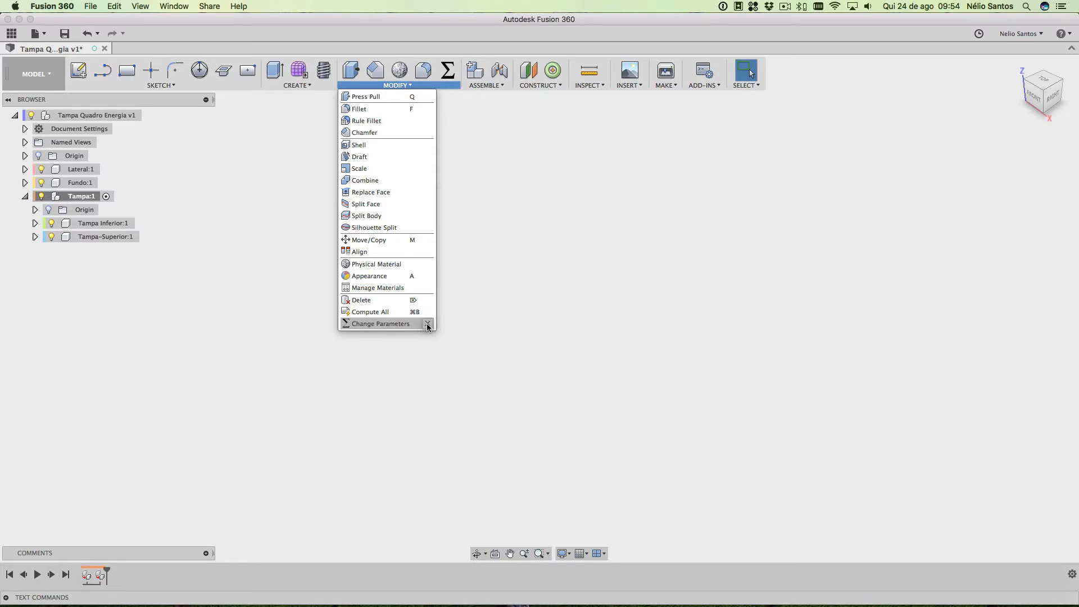
# Add a user parameter named mdf_parede with the value 15 mm
pyautogui.click(447, 73)
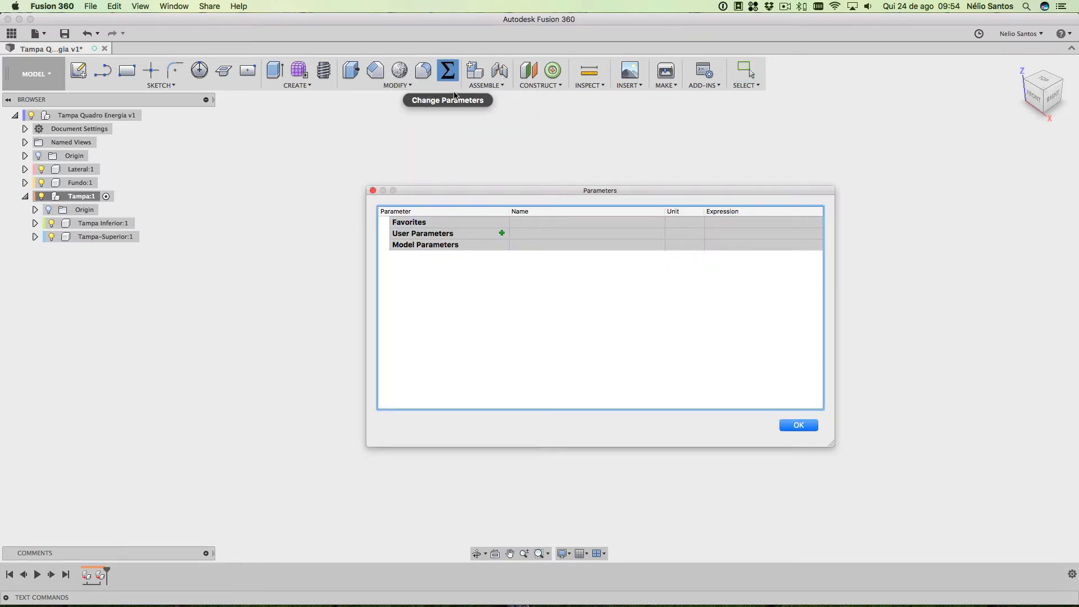
pyautogui.click(497, 234)
pyautogui.click(501, 233)
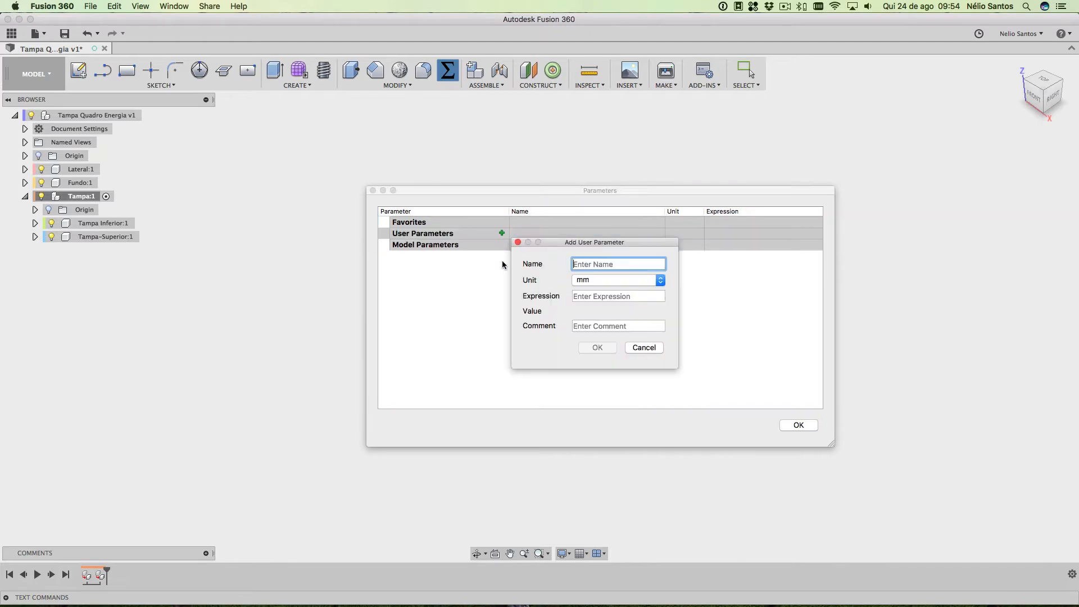
pyautogui.write('mdf_parede')
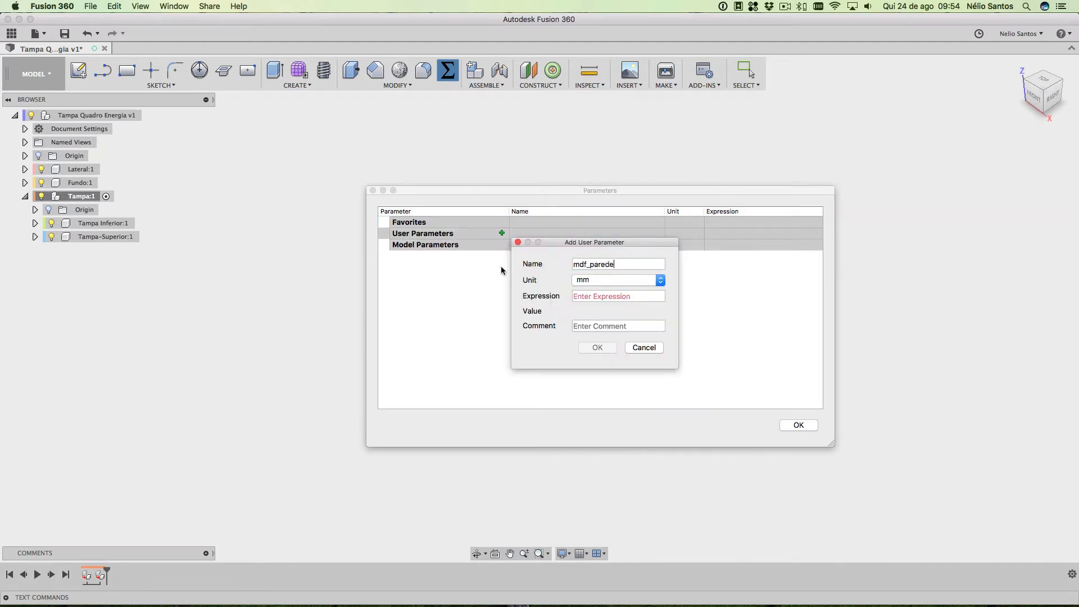
pyautogui.press('Tab')
pyautogui.write('15')
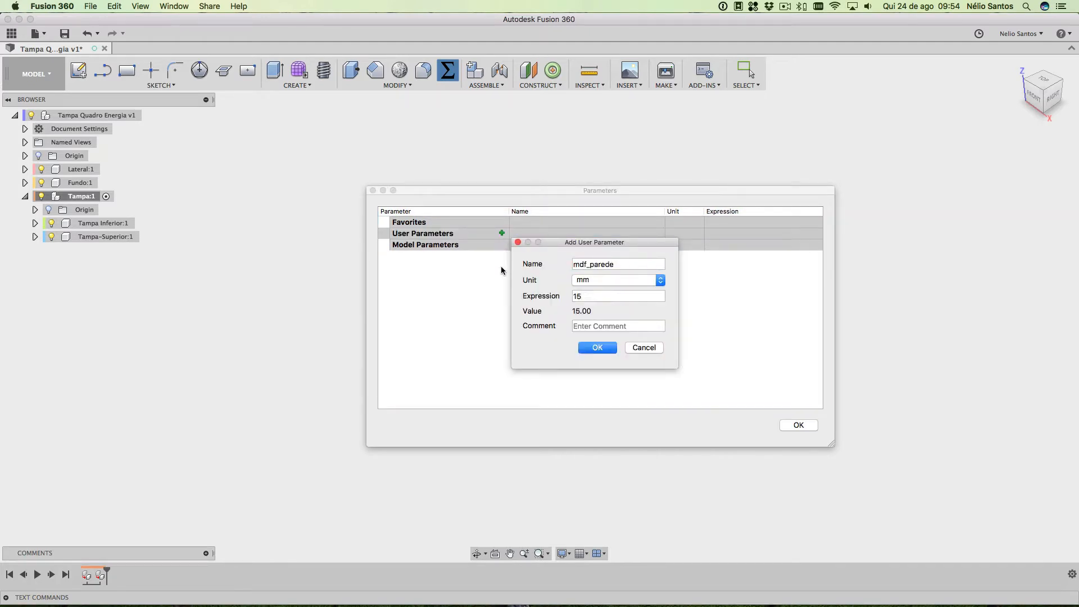
pyautogui.press('Return')
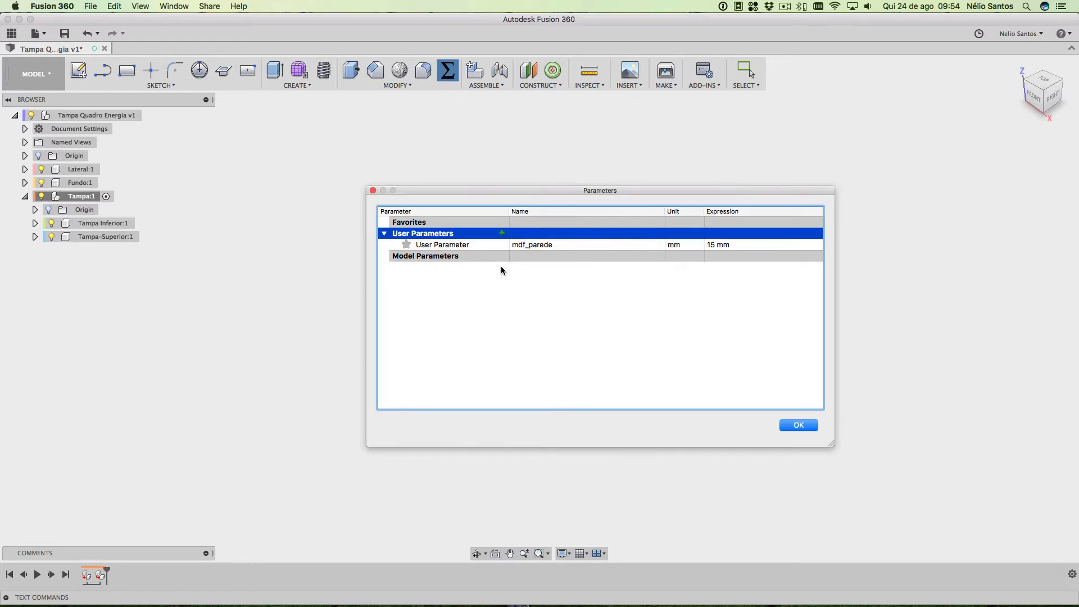
# Add a user parameter named quadro_largura with the value 335 mm
pyautogui.click(502, 233)
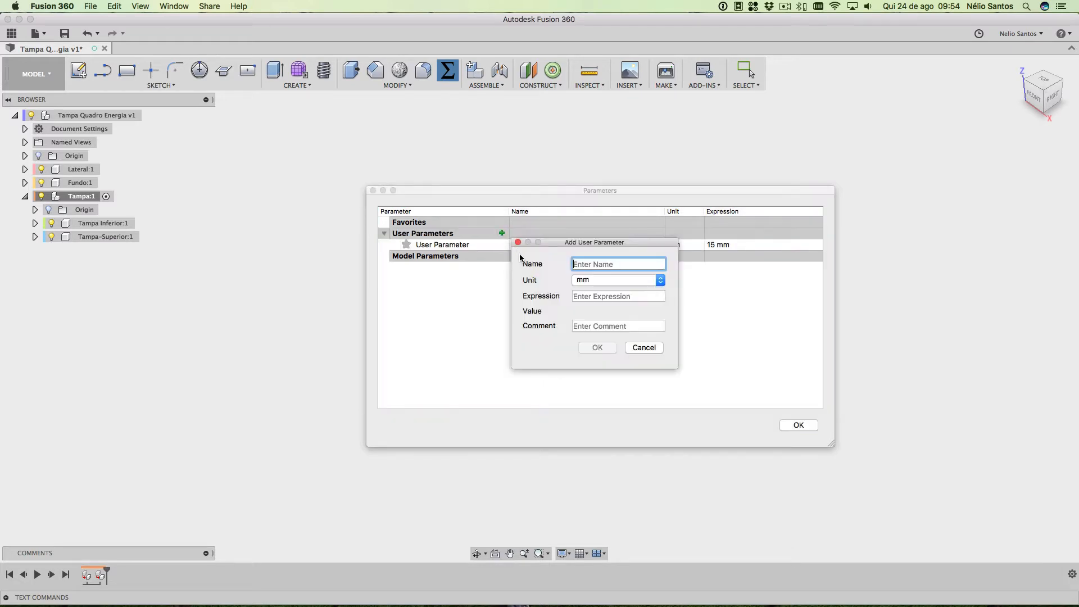
pyautogui.write('quadro-l')
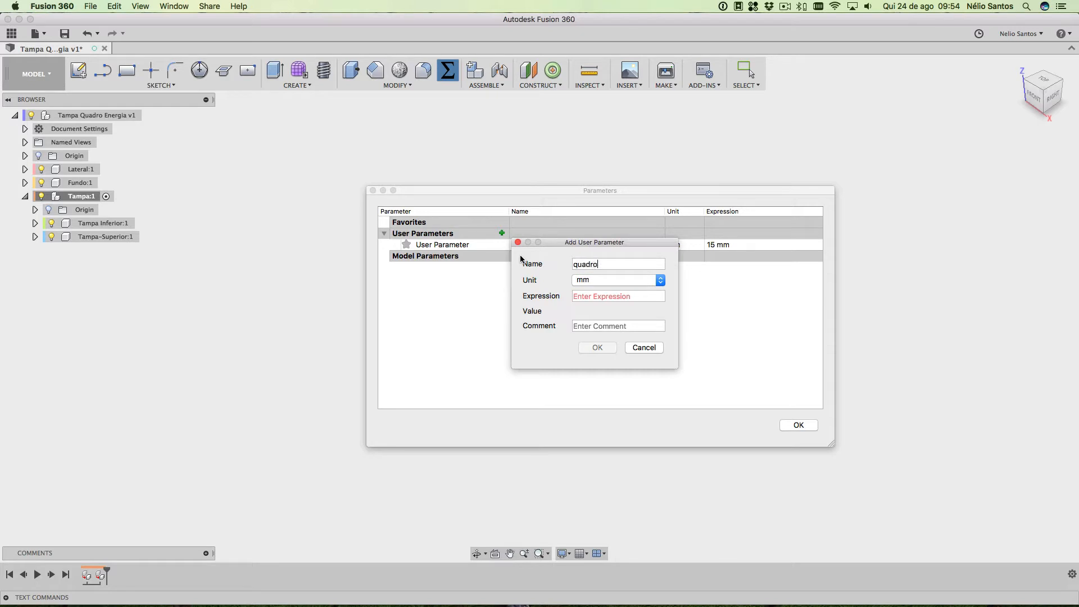
pyautogui.press('BackSpace')
pyautogui.press('BackSpace')
pyautogui.write('_largura')
pyautogui.press('Tab')
pyautogui.write('335')
pyautogui.press('Return')
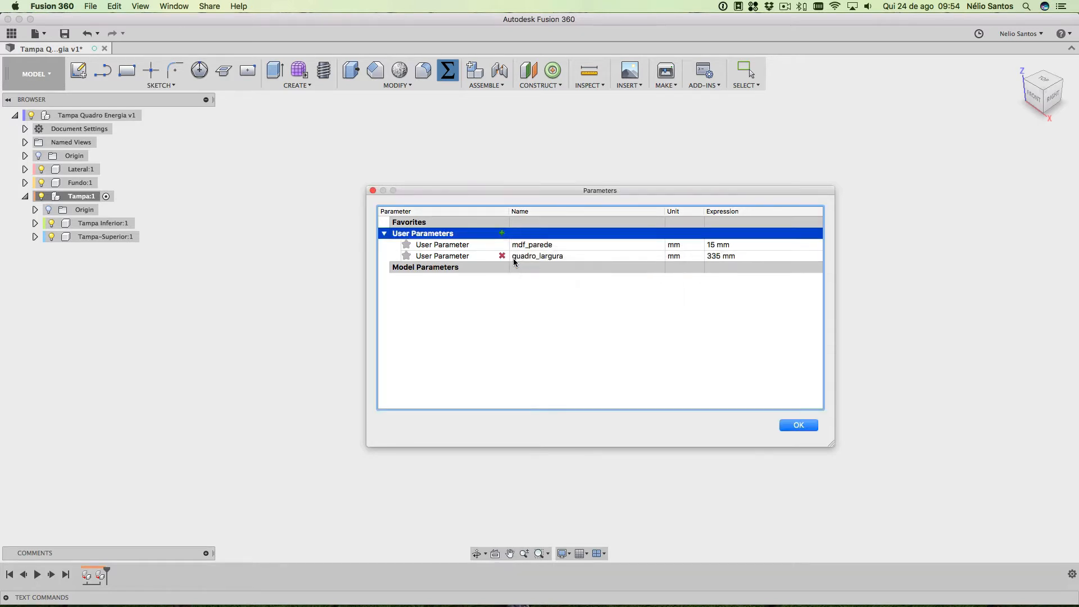
# Add a user parameter named quadro_altura with the value 500 mm
pyautogui.click(501, 233)
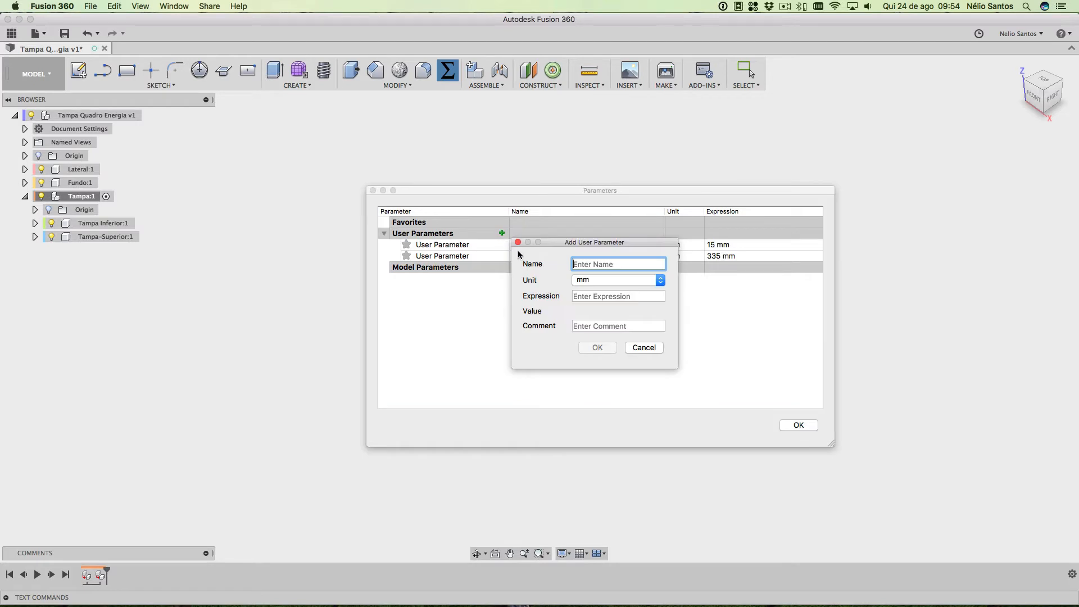
pyautogui.write('quadro_altura')
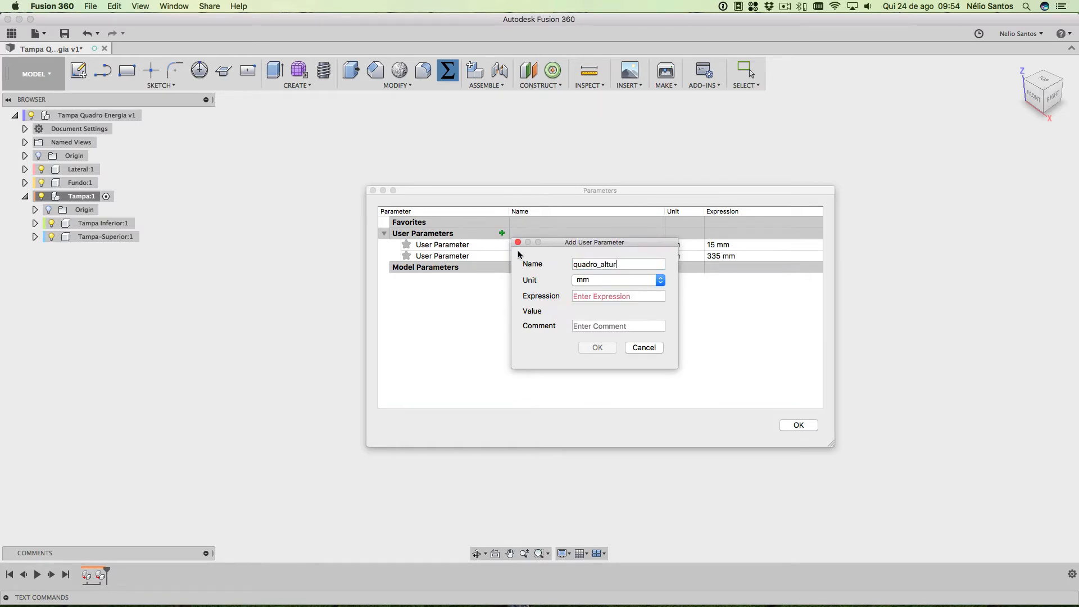
pyautogui.press('Tab')
pyautogui.write('500')
pyautogui.press('Return')
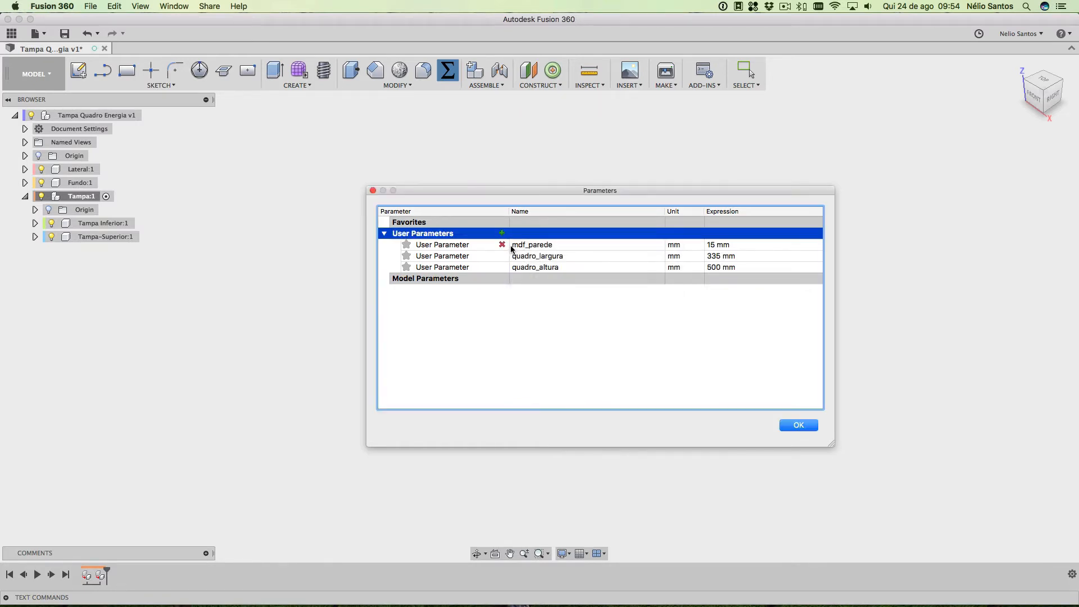
# Add a user parameter named quadro_superior with the value 200 mm
pyautogui.click(502, 232)
pyautogui.write('q')
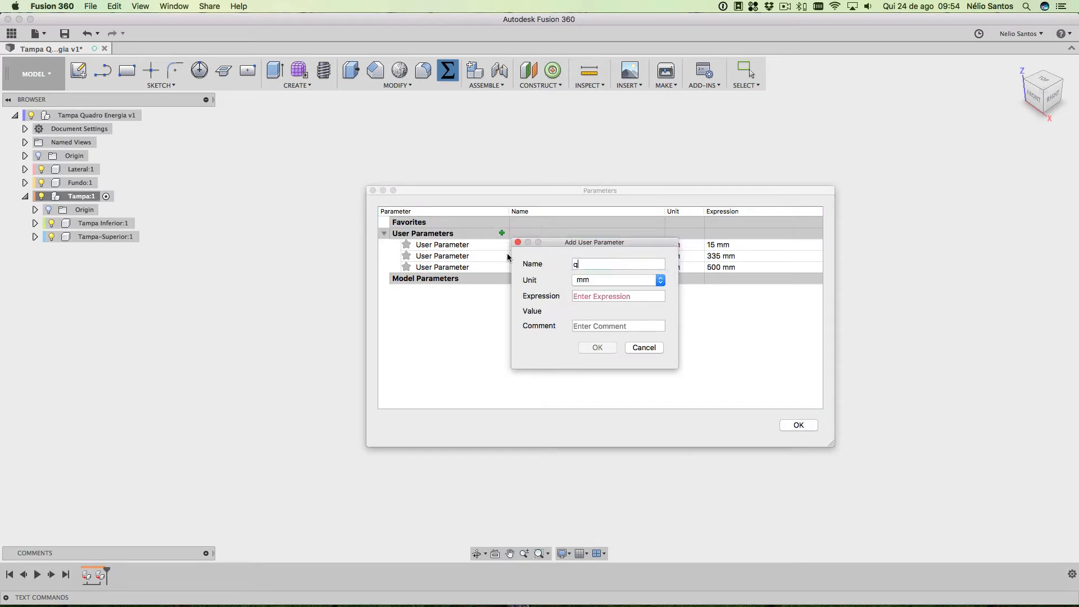
pyautogui.write('uadro_superior')
pyautogui.press('Tab')
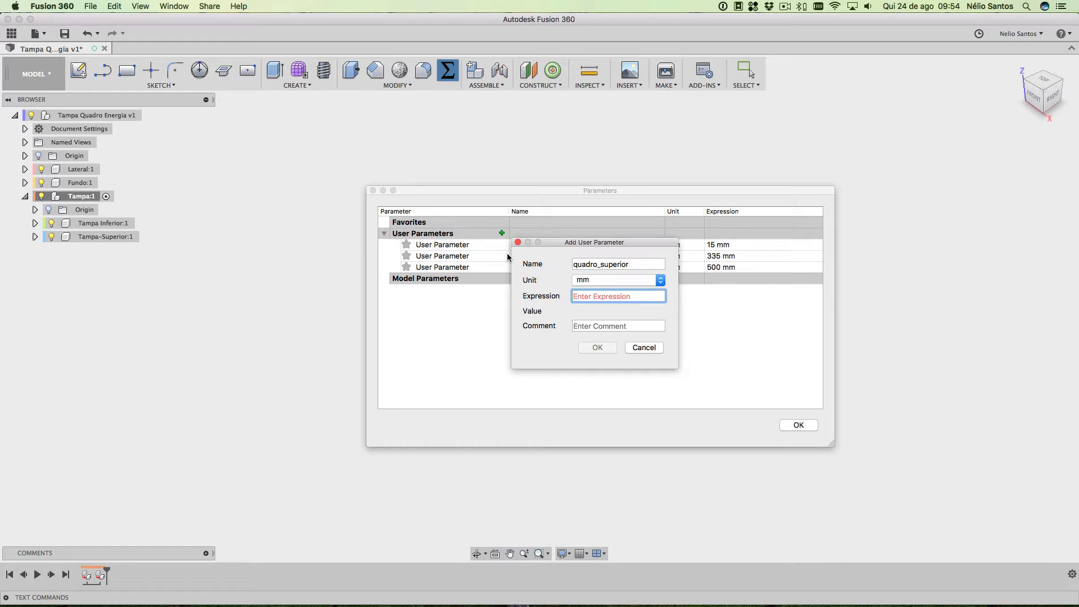
pyautogui.write('200')
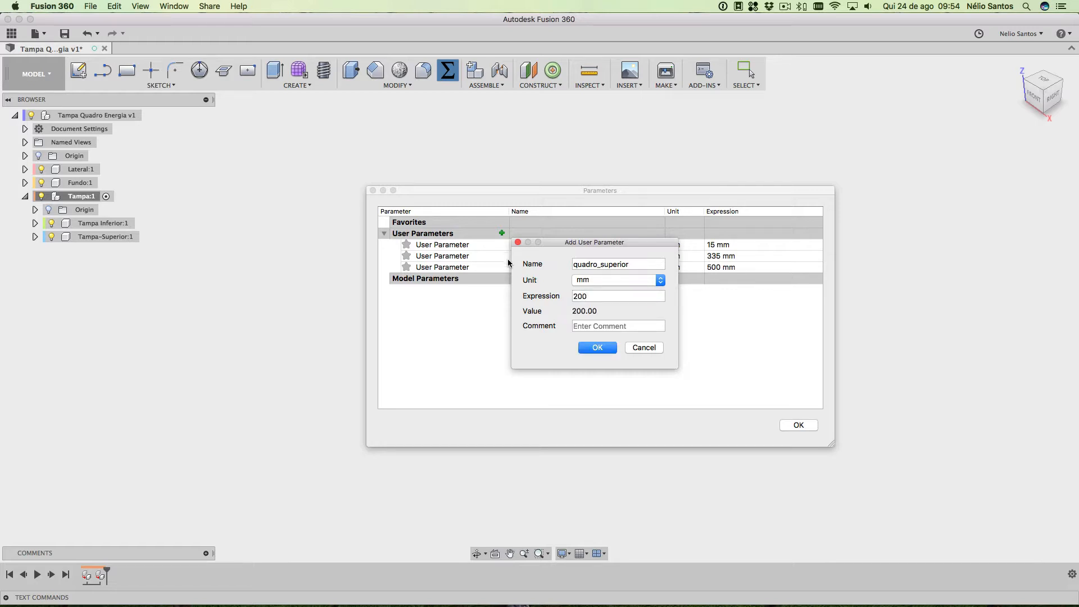
pyautogui.press('Return')
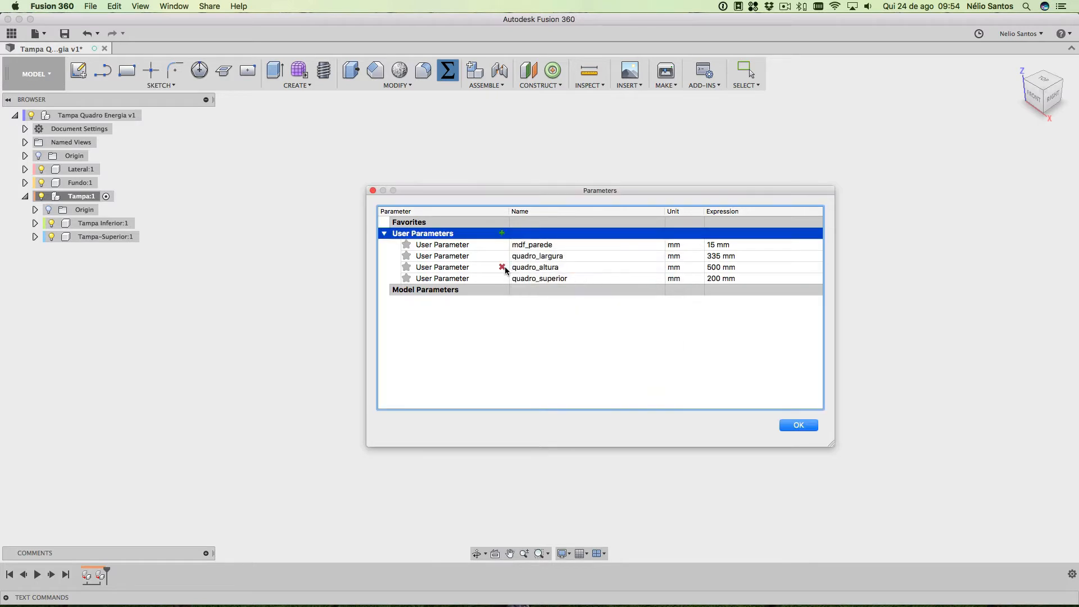
# Add a user parameter named quadro_inferior with the value 300 mm
pyautogui.click(501, 232)
pyautogui.write('quadro_inferior')
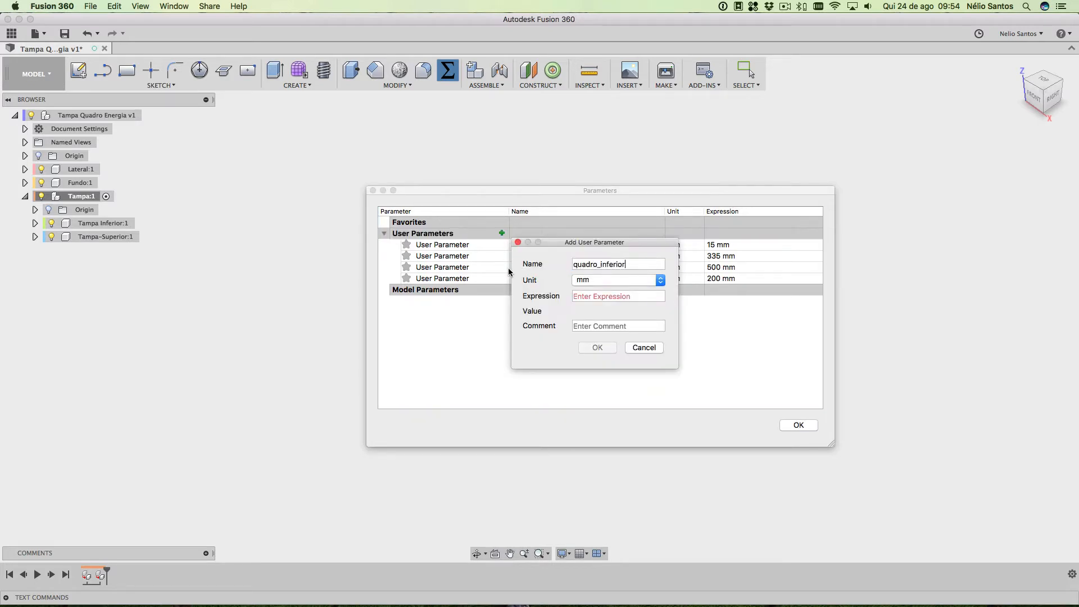
pyautogui.press('Tab')
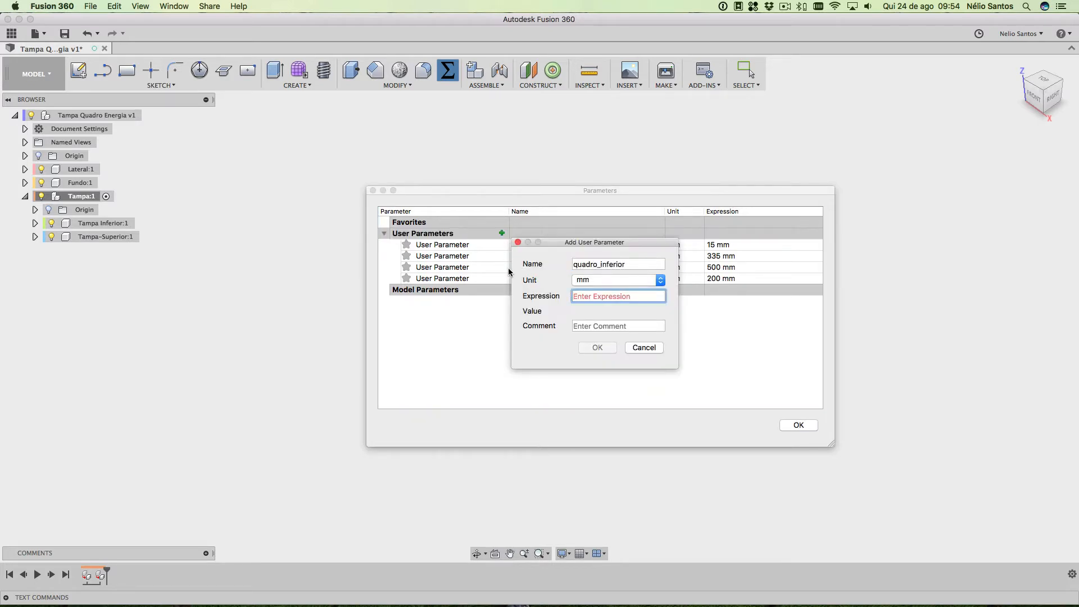
pyautogui.write('300')
pyautogui.press('Return')
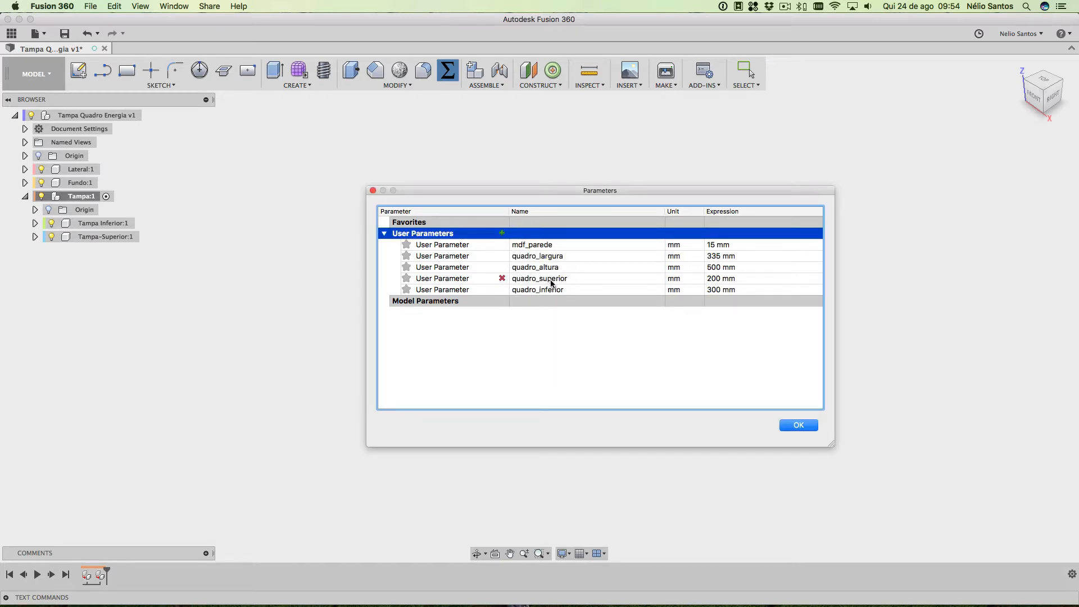
# Set the expression of the quadro_inferior parameter to quadro_altura - quadro_superior
pyautogui.click(714, 279)
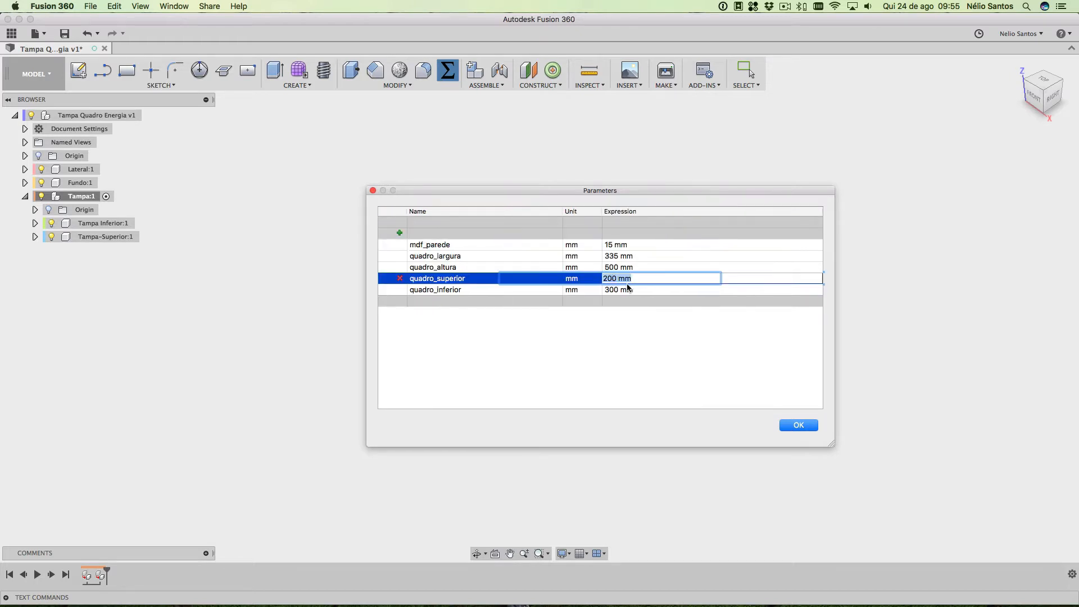
pyautogui.press('Return')
pyautogui.click(610, 288)
pyautogui.click(609, 288)
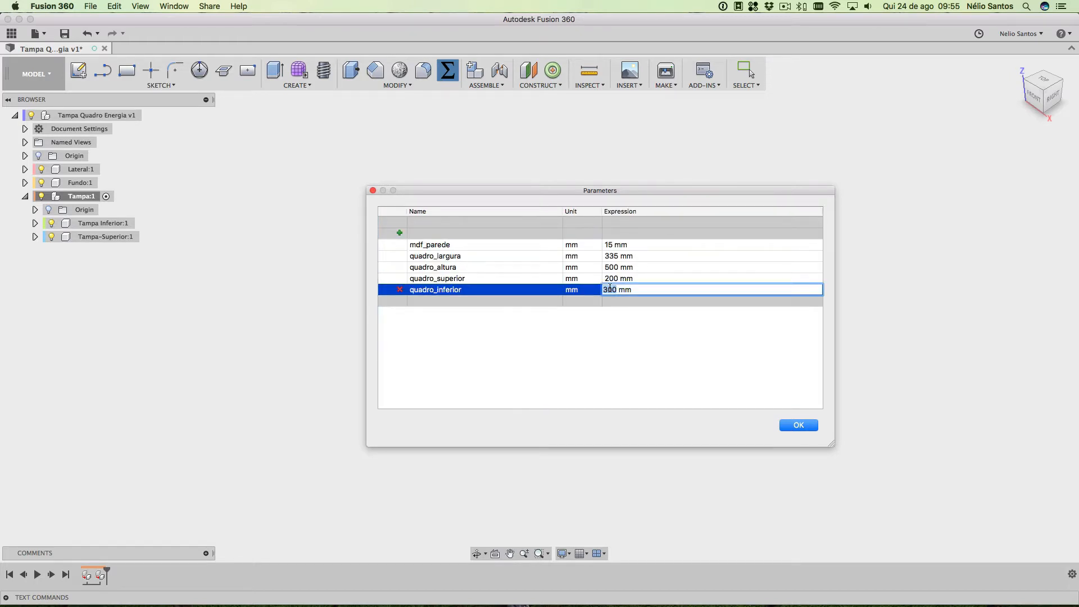
pyautogui.tripleClick(609, 288)
pyautogui.write('quadro')
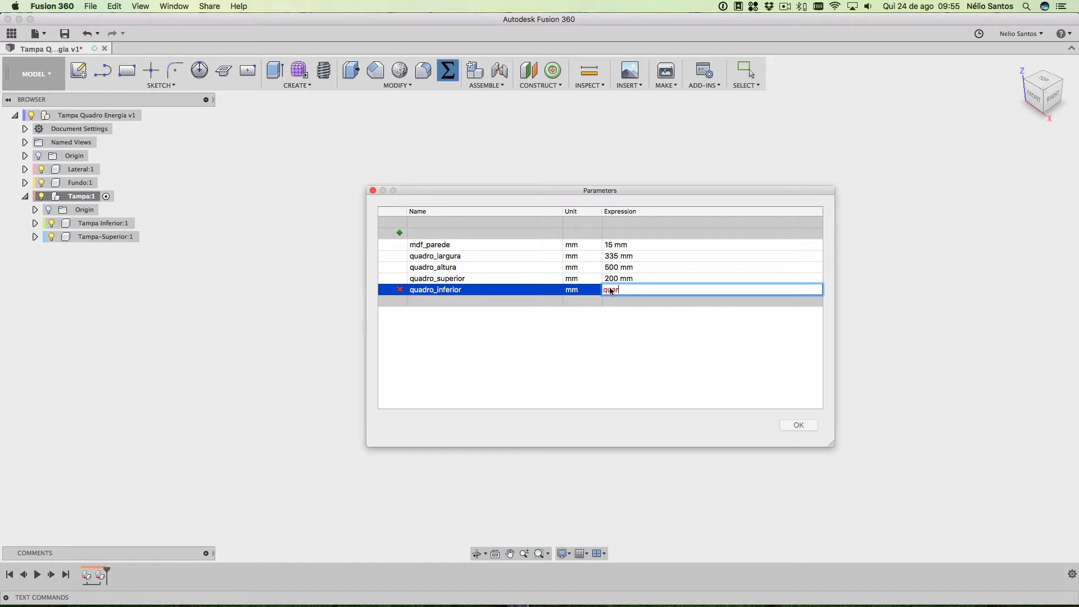
pyautogui.press('Down')
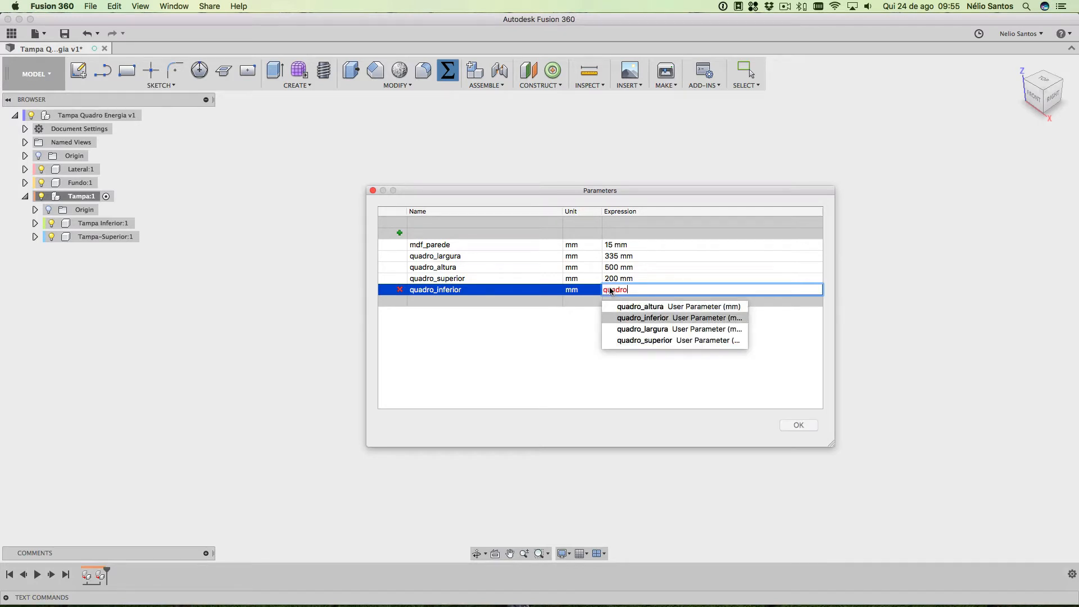
pyautogui.press('Down')
pyautogui.press('Down')
pyautogui.press('Return')
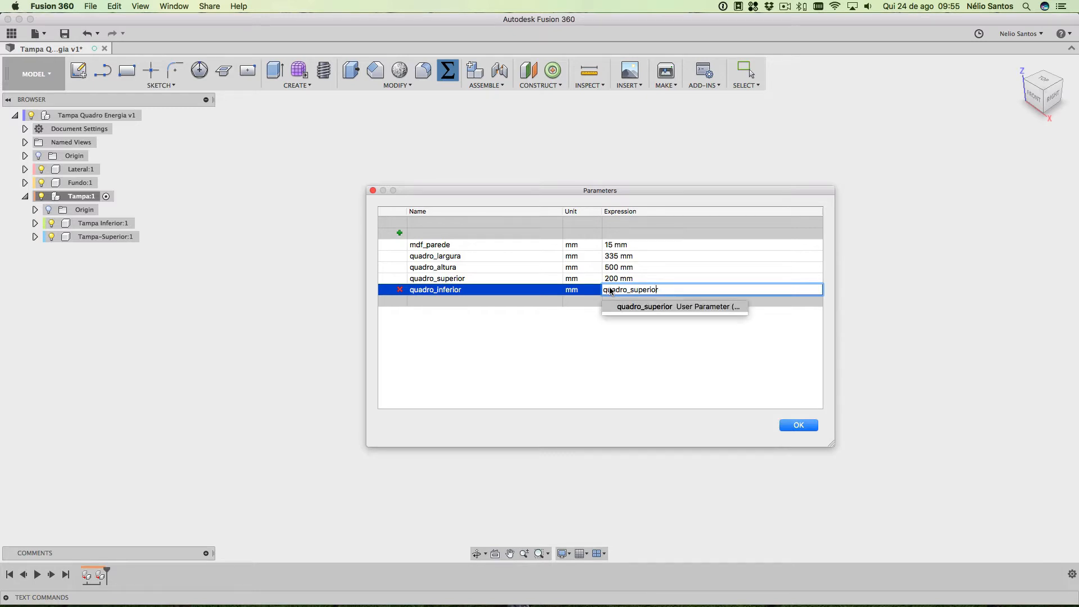
pyautogui.press('Left')
pyautogui.press('Left')
pyautogui.press('Left')
pyautogui.press('Left')
pyautogui.press('Left')
pyautogui.press('Left')
pyautogui.press('Left')
pyautogui.press('Left')
pyautogui.press('Left')
pyautogui.press('Left')
pyautogui.press('Left')
pyautogui.press('Left')
pyautogui.press('Left')
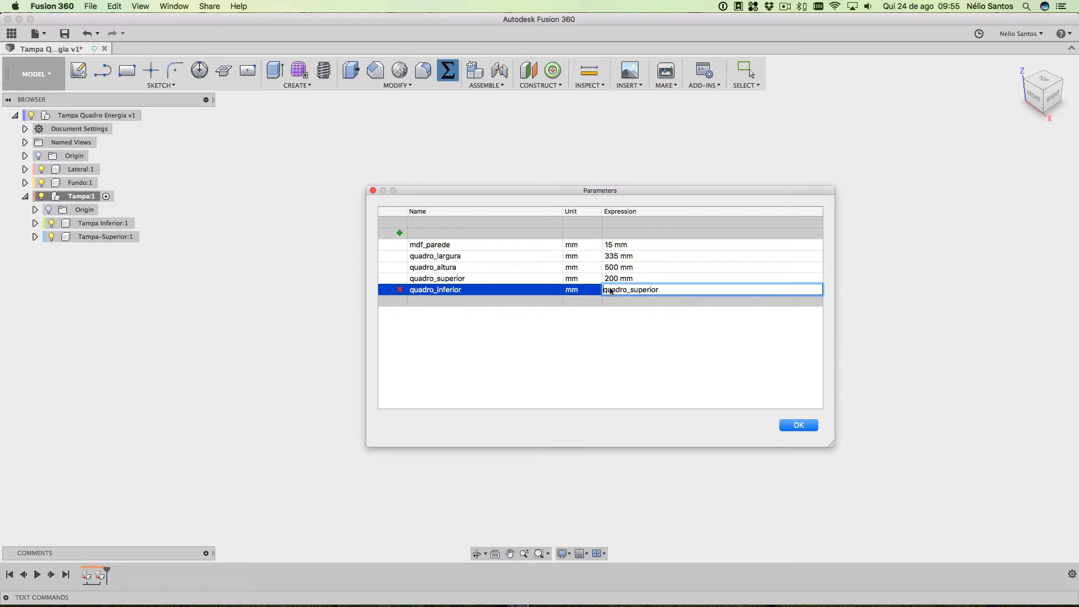
pyautogui.write('quadro_altura ')
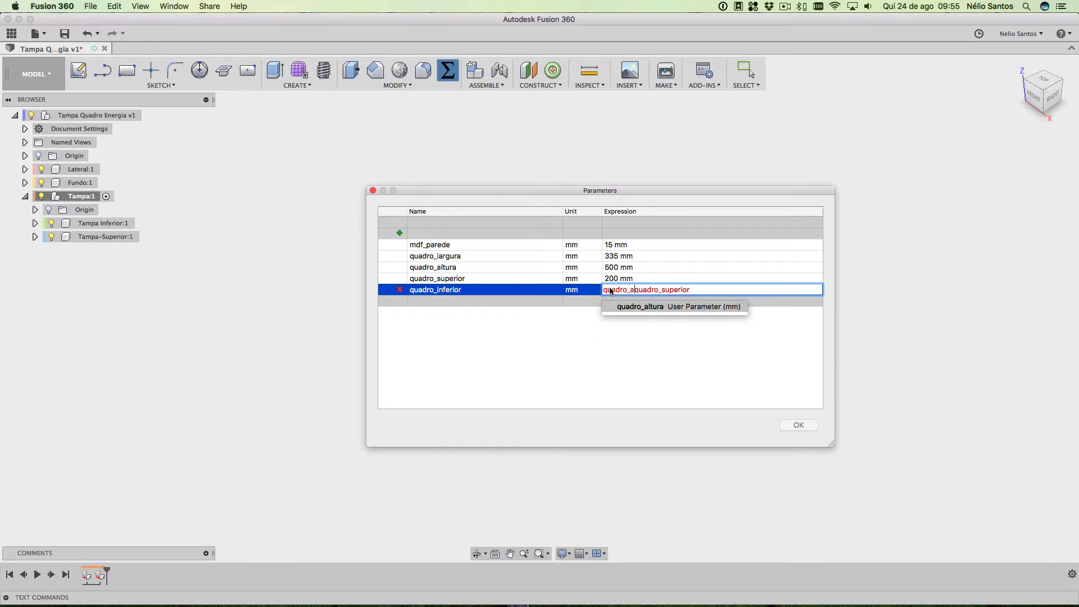
pyautogui.write('-')
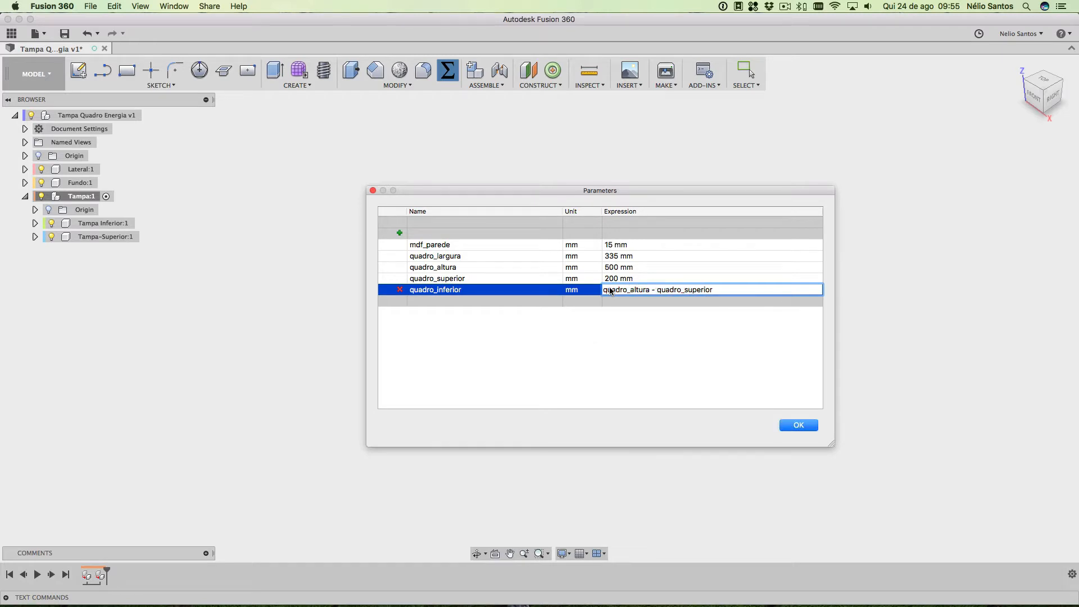
pyautogui.press('Return')
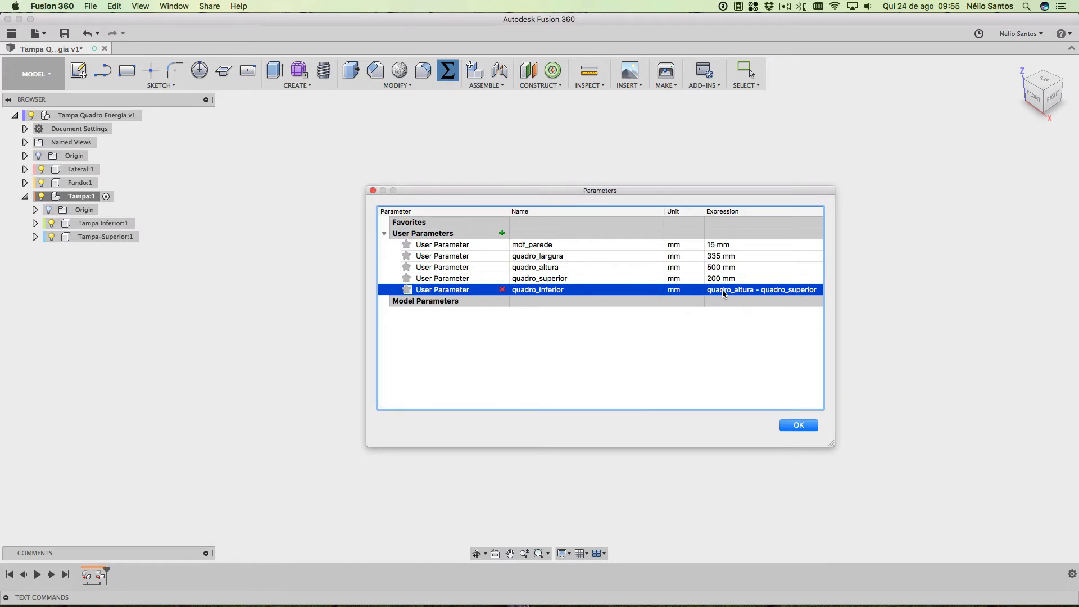
# Check the calculated value of the quadro_inferior parameter against its expression
pyautogui.hscroll(5, 723, 289)
pyautogui.hscroll(-4, 722, 289)
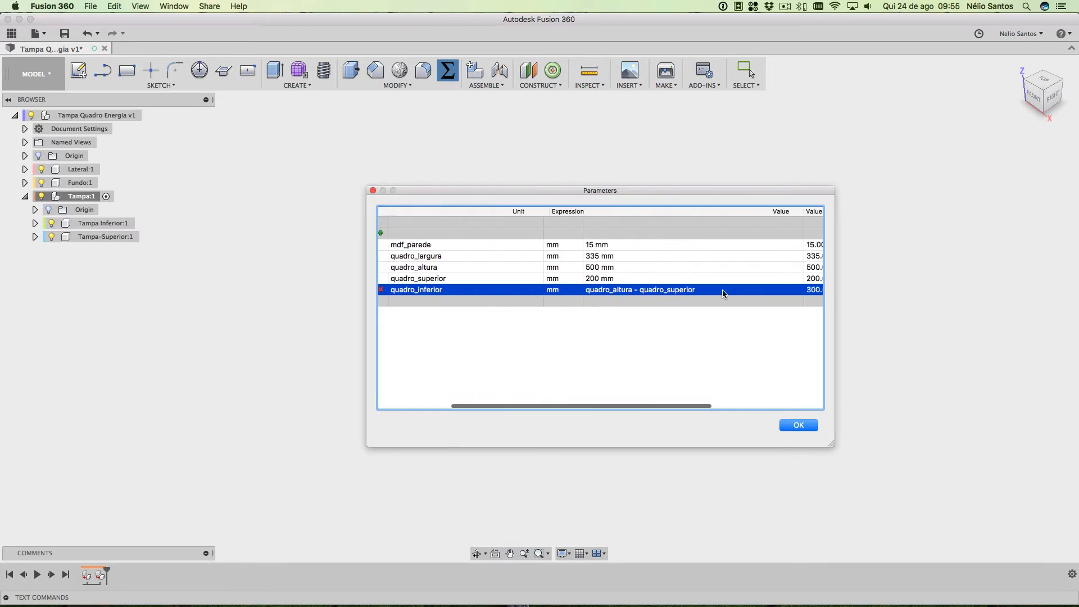
pyautogui.hscroll(5, 723, 289)
pyautogui.hscroll(-2, 723, 289)
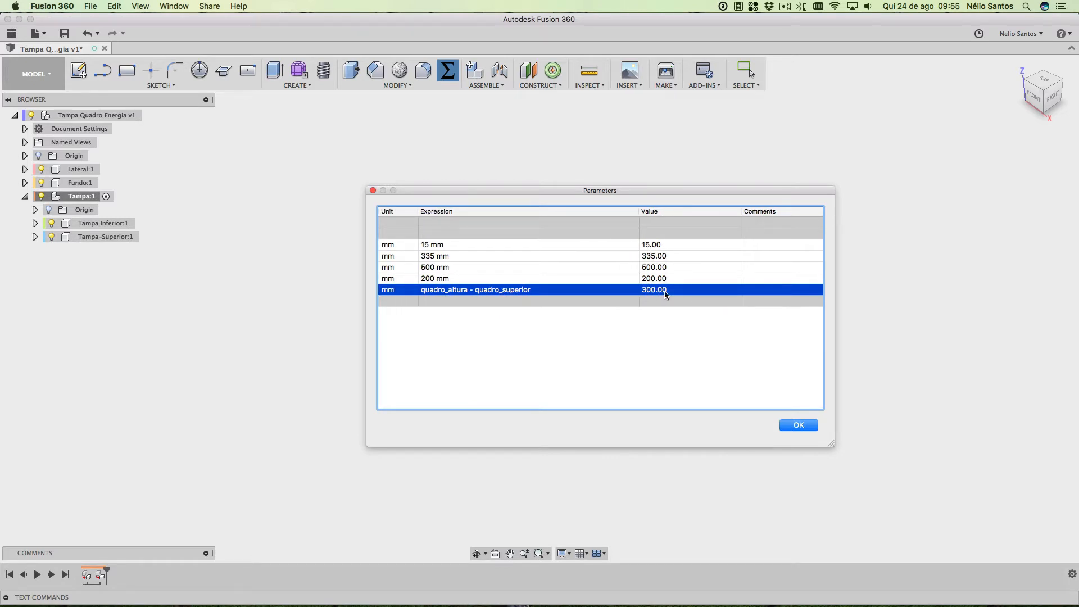
pyautogui.hscroll(-8, 674, 287)
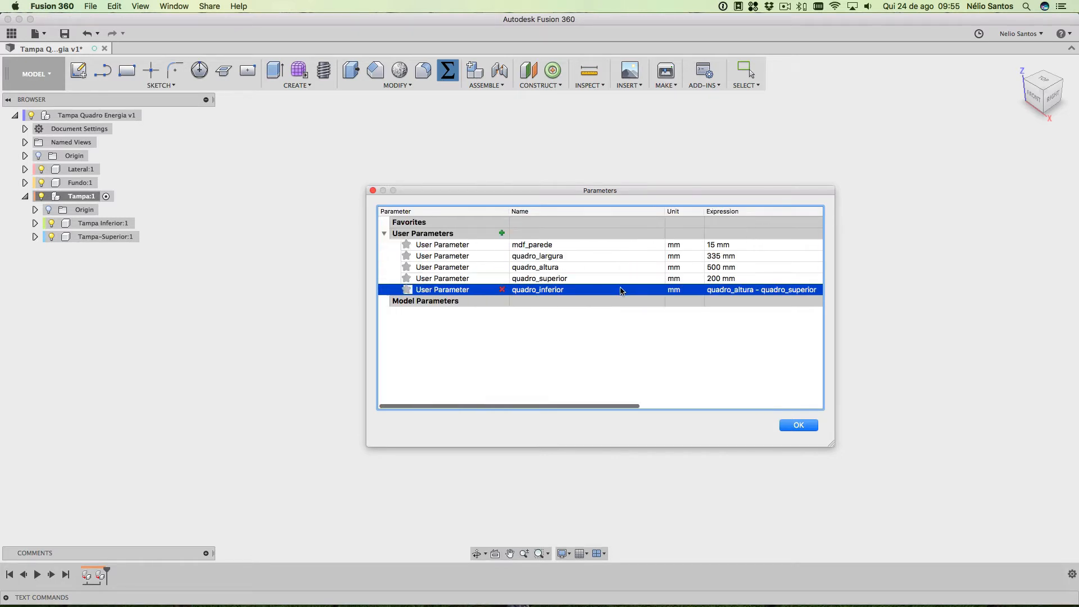
pyautogui.hscroll(1, 723, 276)
pyautogui.hscroll(5, 723, 277)
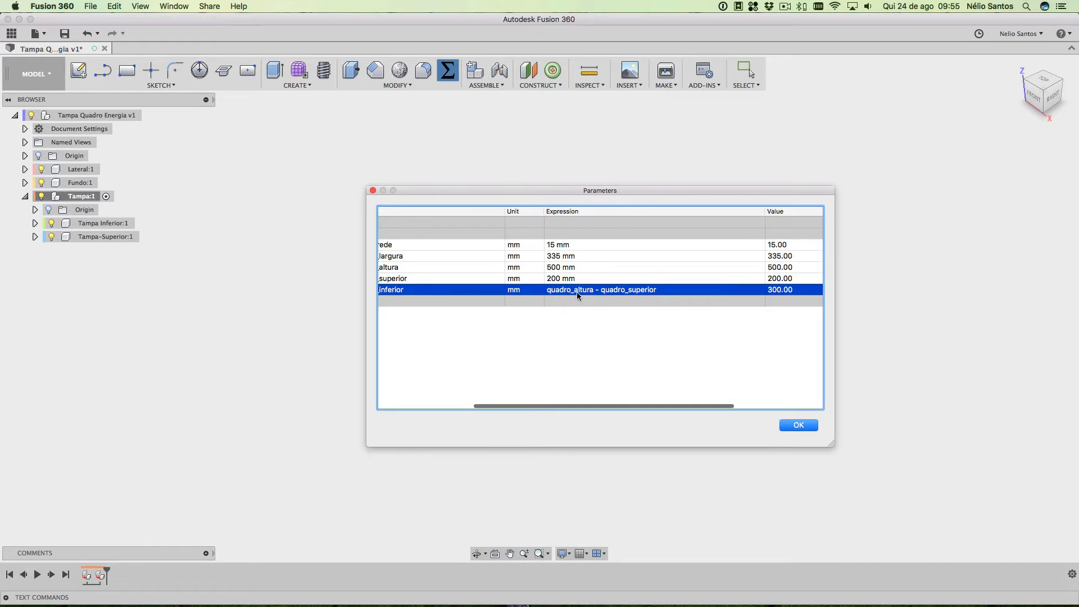
# Set the quadro_superior parameter to 225 mm and check how the calculated quadro_inferior value responds
pyautogui.click(552, 278)
pyautogui.write('2245')
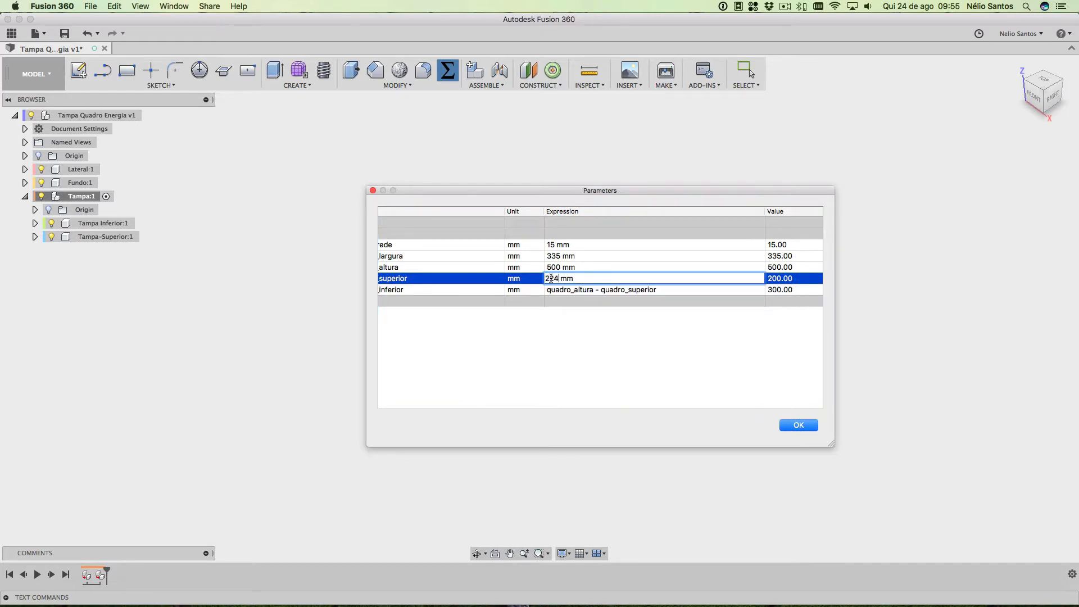
pyautogui.press('Return')
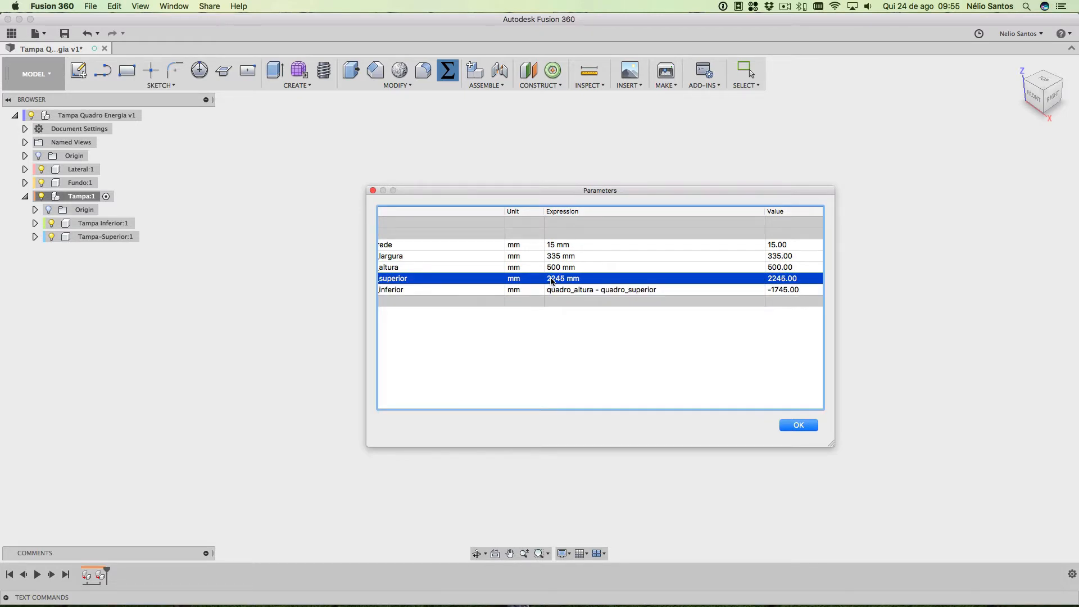
pyautogui.click(552, 279)
pyautogui.click(556, 279)
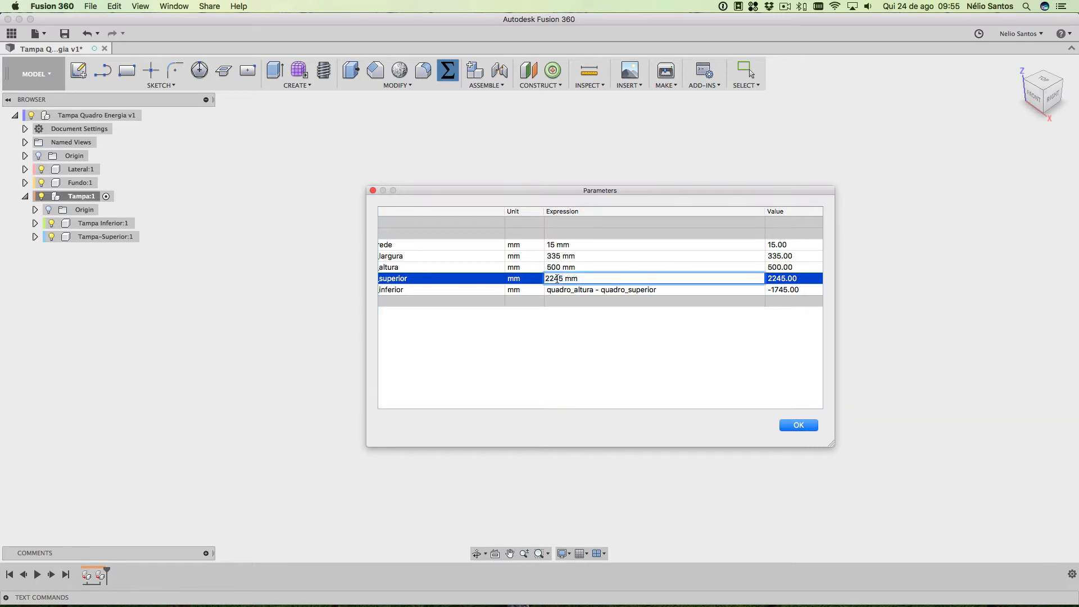
pyautogui.press('BackSpace')
pyautogui.press('Return')
pyautogui.hscroll(3, 597, 293)
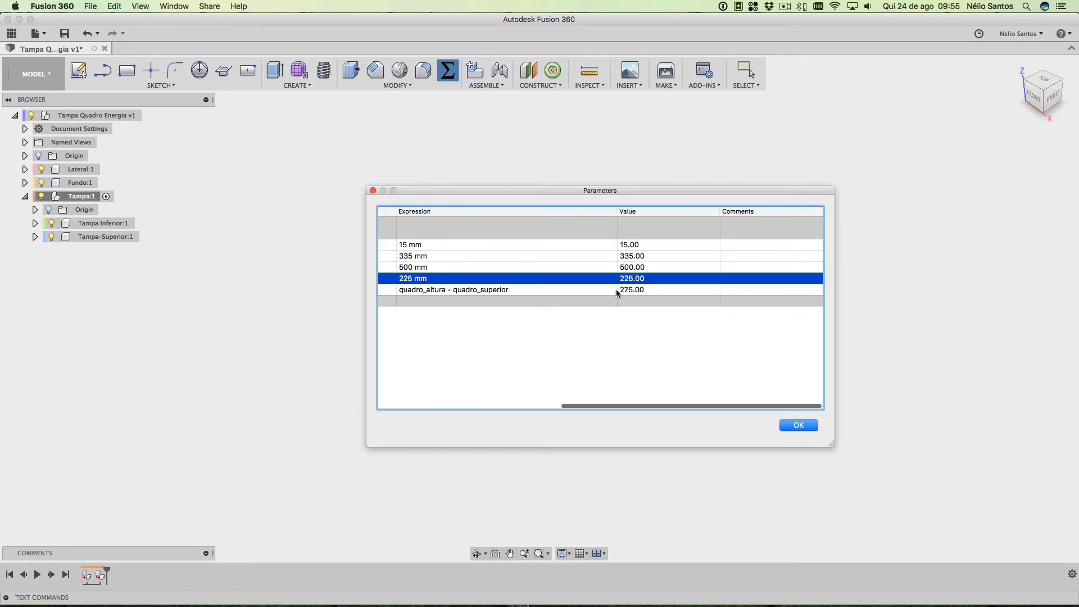
pyautogui.hscroll(-5, 477, 287)
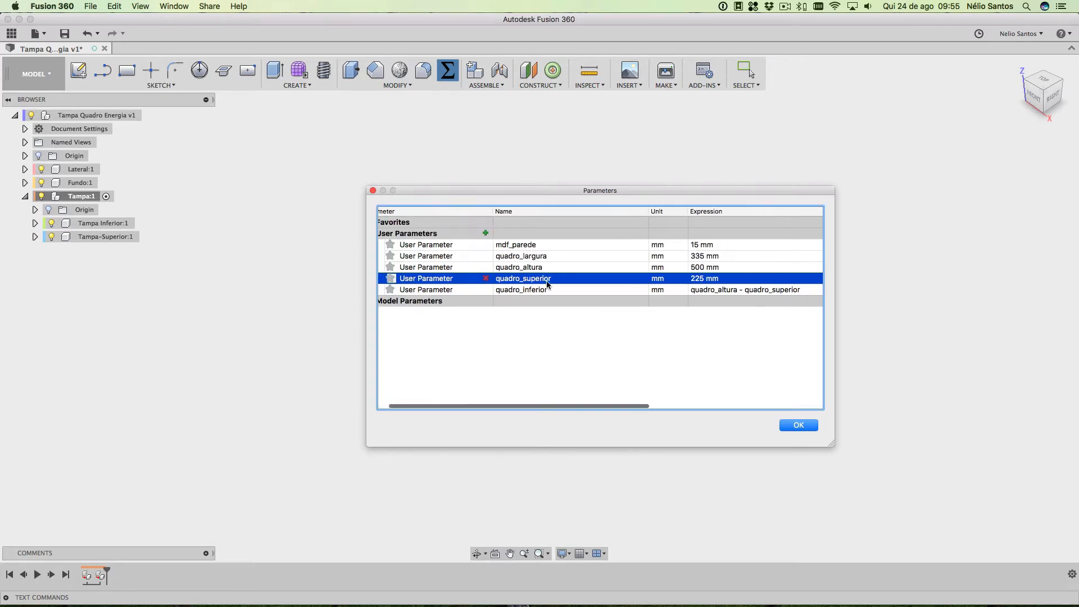
# Set the quadro_superior parameter back to 200 mm
pyautogui.click(692, 279)
pyautogui.hscroll(2, 663, 280)
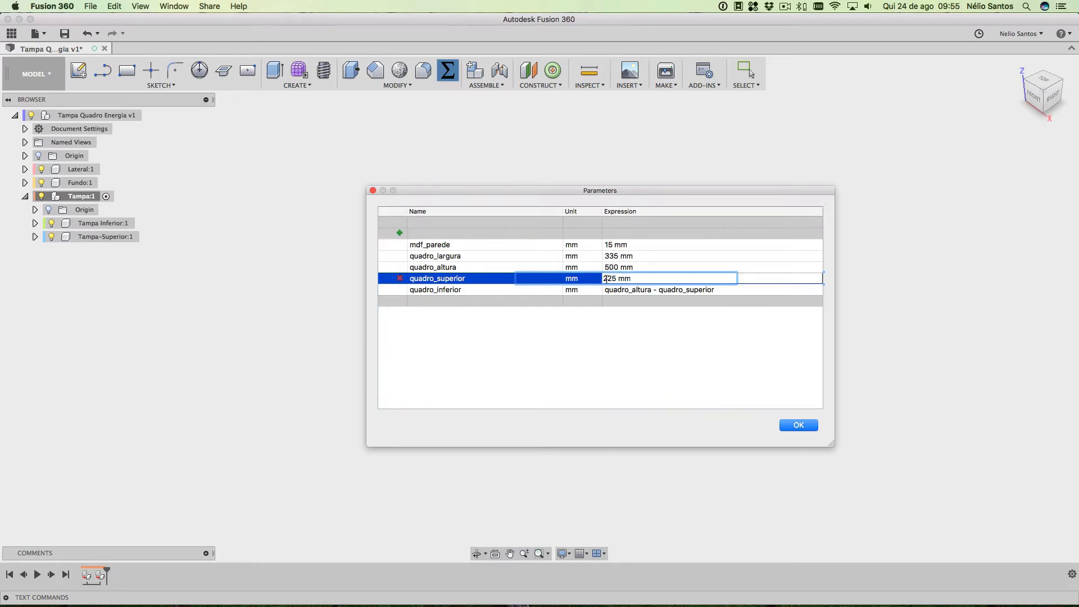
pyautogui.press('Delete')
pyautogui.write('0')
pyautogui.press('Return')
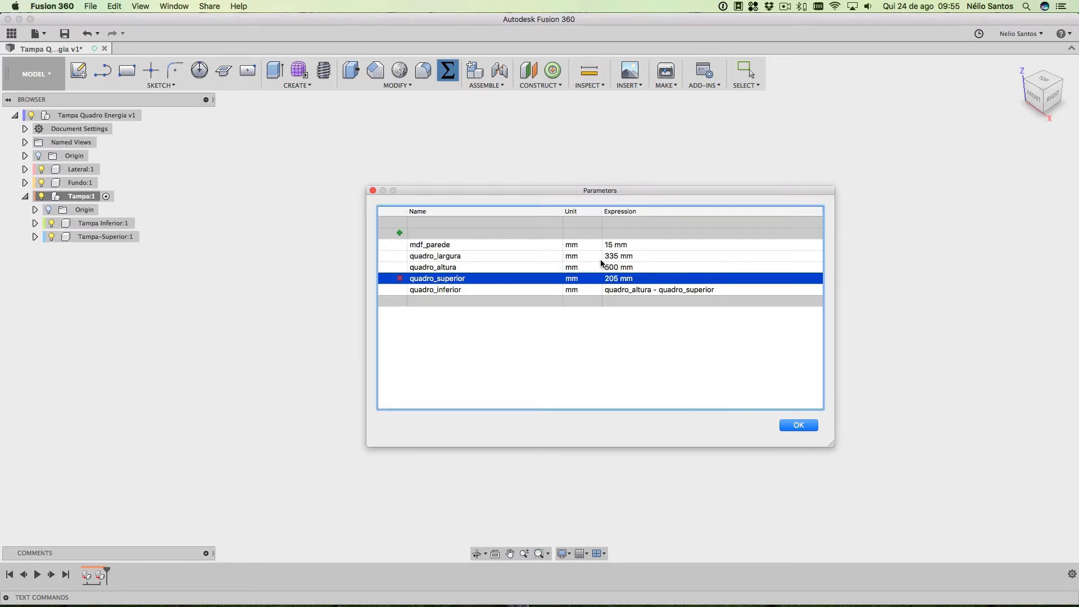
pyautogui.click(600, 275)
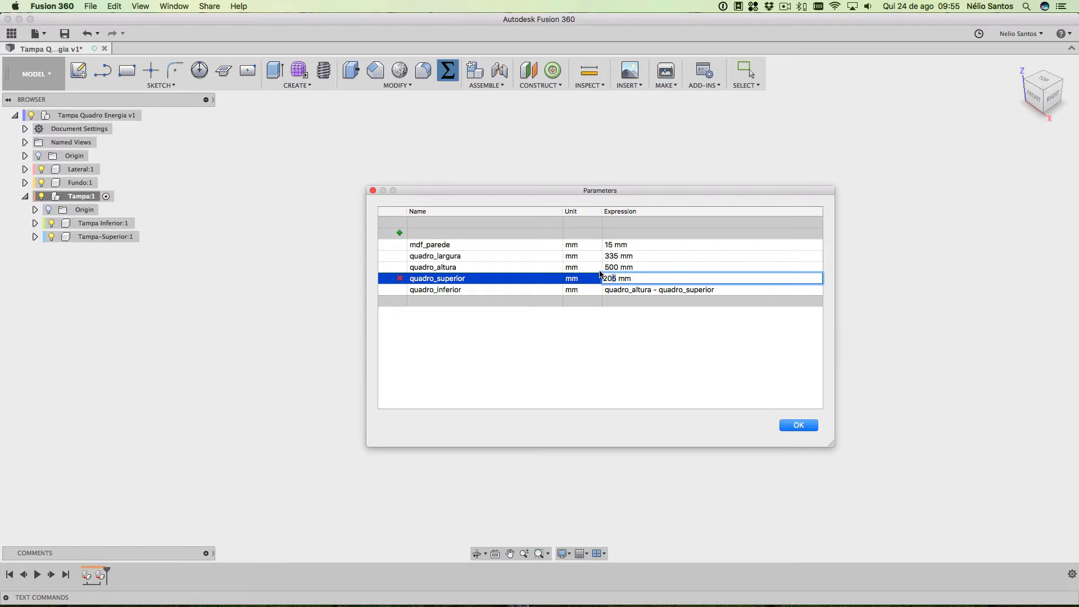
pyautogui.press('Delete')
pyautogui.write('0')
pyautogui.press('Return')
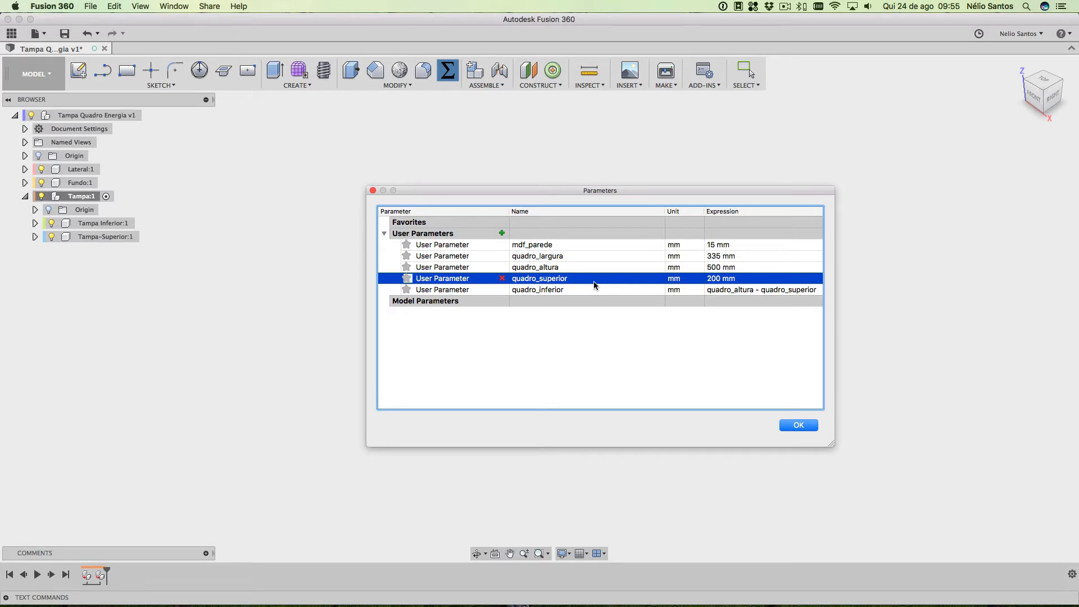
# Add a user parameter named quadro_profundidade with the value 60 mm
pyautogui.click(501, 233)
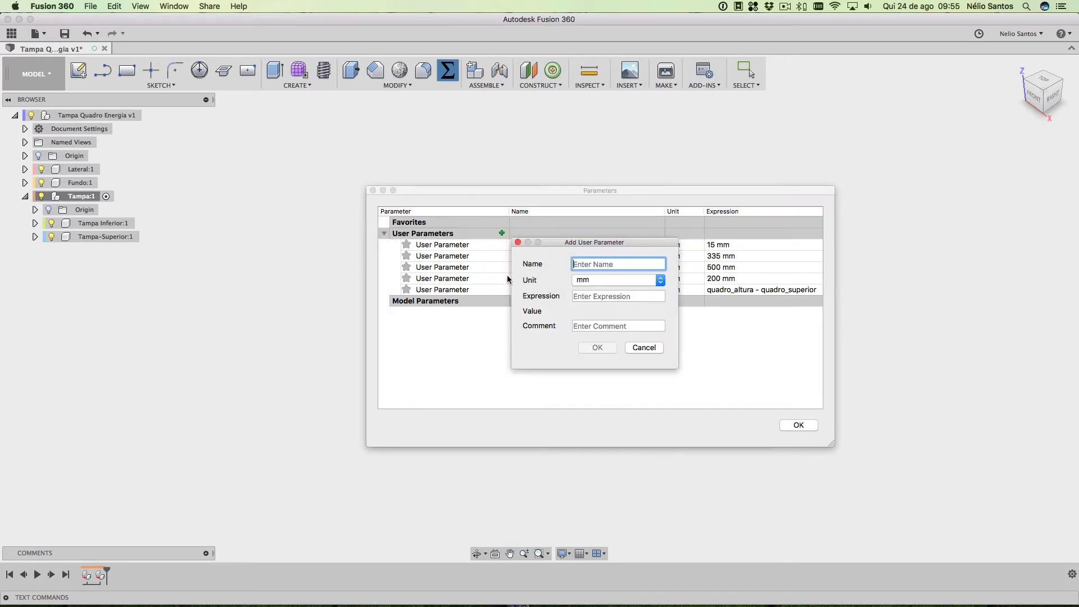
pyautogui.write('quadro_pro')
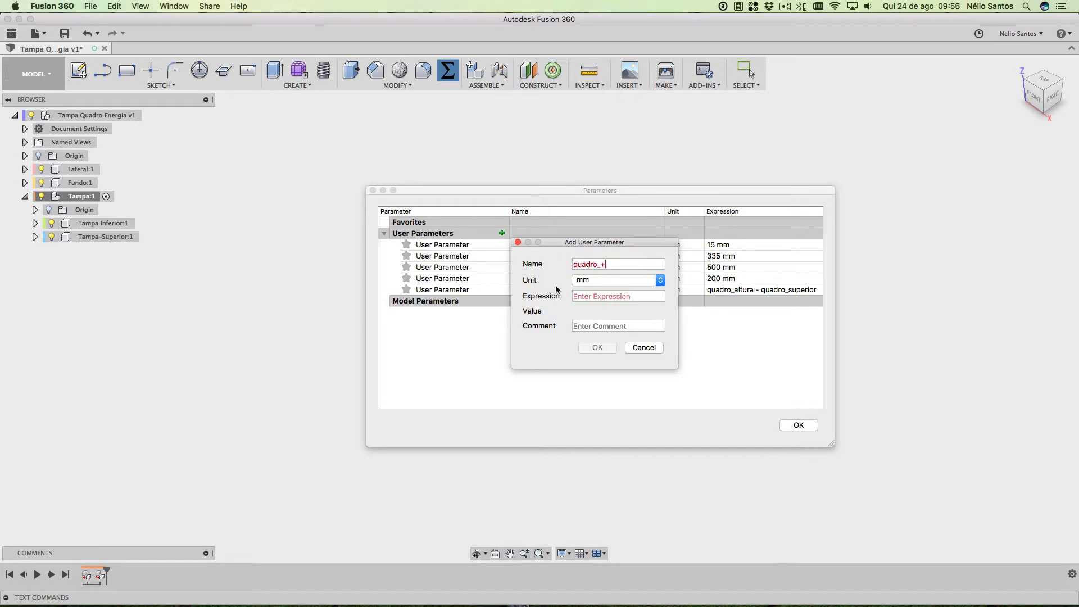
pyautogui.write('fundidade')
pyautogui.press('BackSpace')
pyautogui.press('Tab')
pyautogui.hotkey('shift', 'Tab')
pyautogui.press('Right')
pyautogui.write('e')
pyautogui.press('Tab')
pyautogui.write('60')
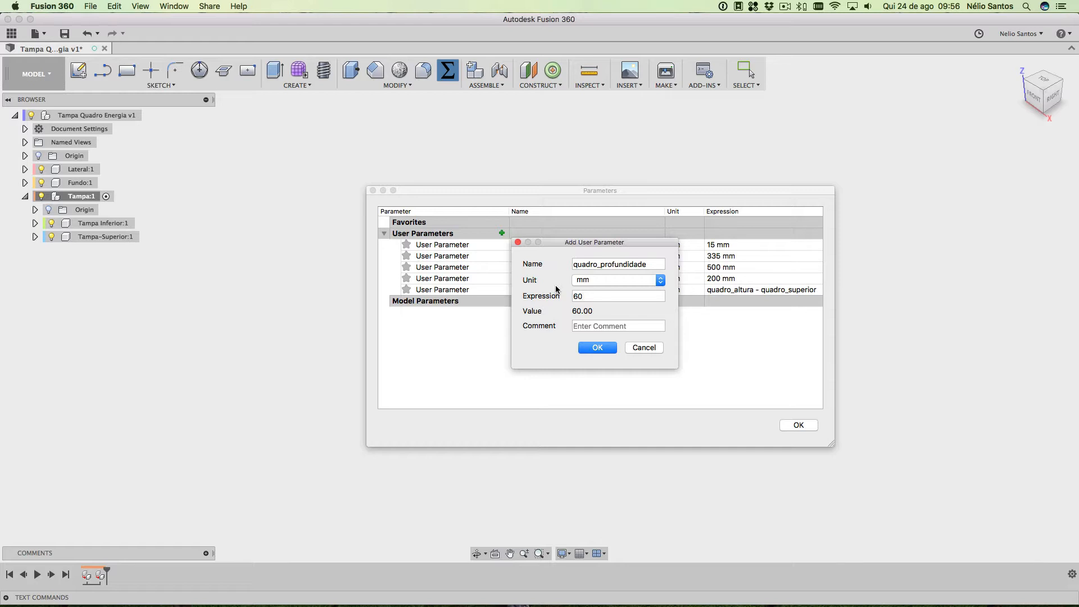
pyautogui.press('Return')
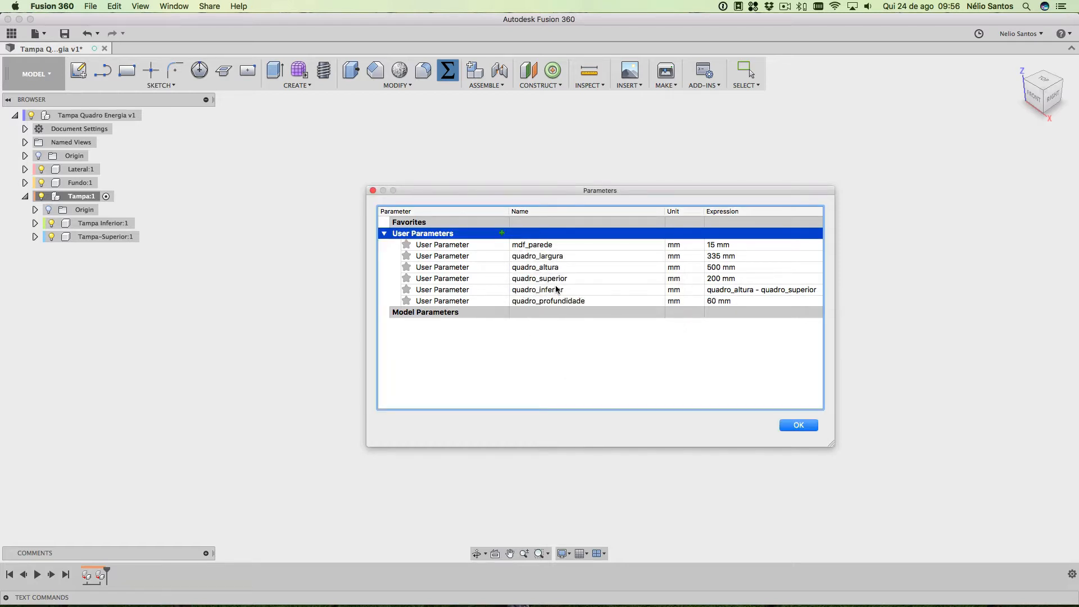
# Accept the user parameters and save the design as a new version
pyautogui.click(799, 426)
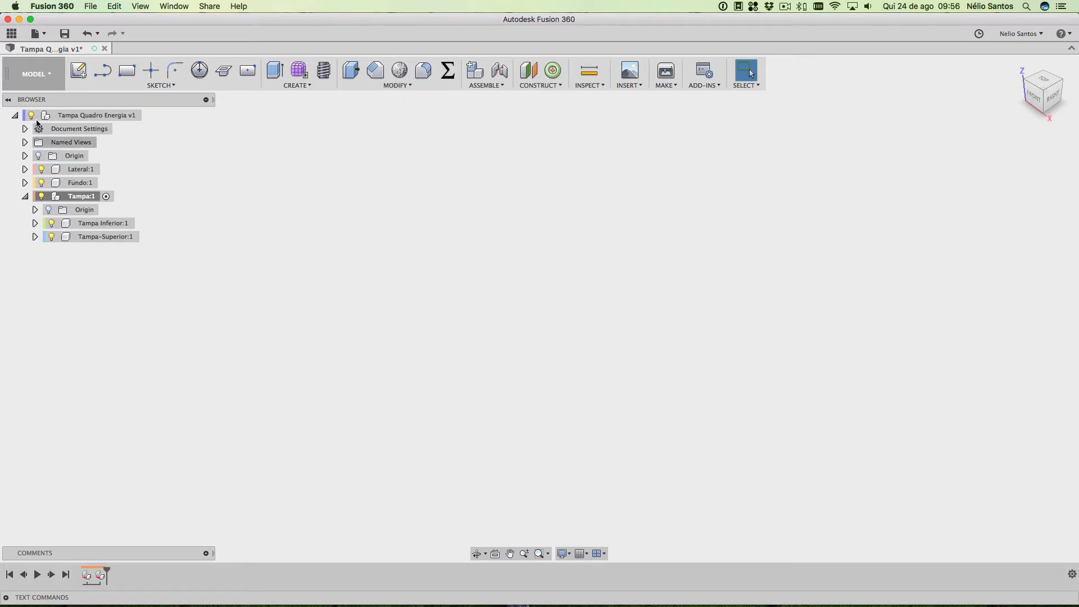
pyautogui.click(65, 34)
pyautogui.click(541, 314)
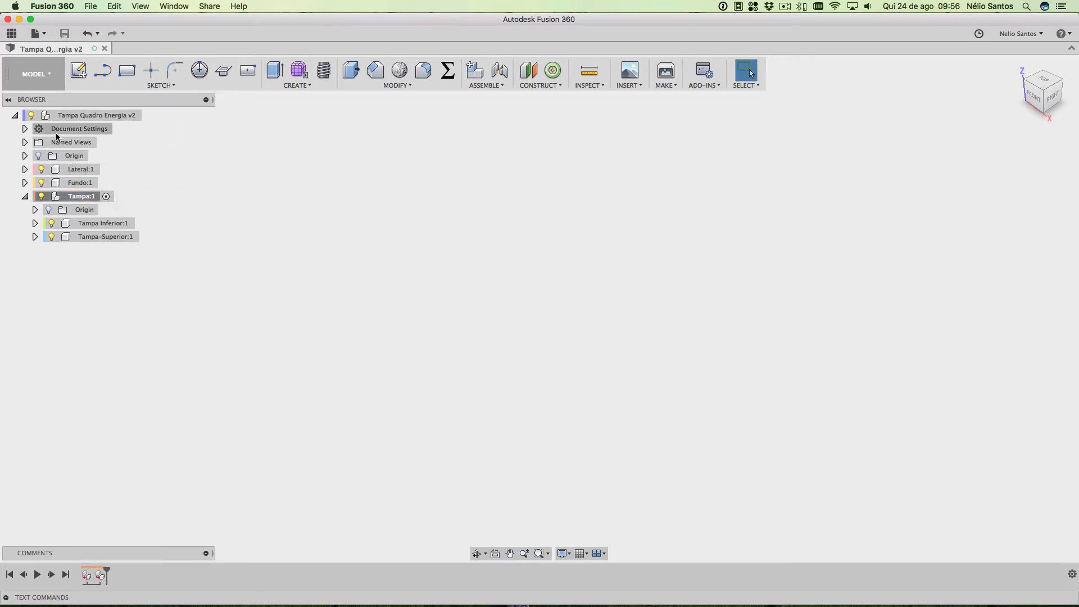
# Activate the root component and start a new sketch on the horizontal XY origin plane
pyautogui.click(147, 116)
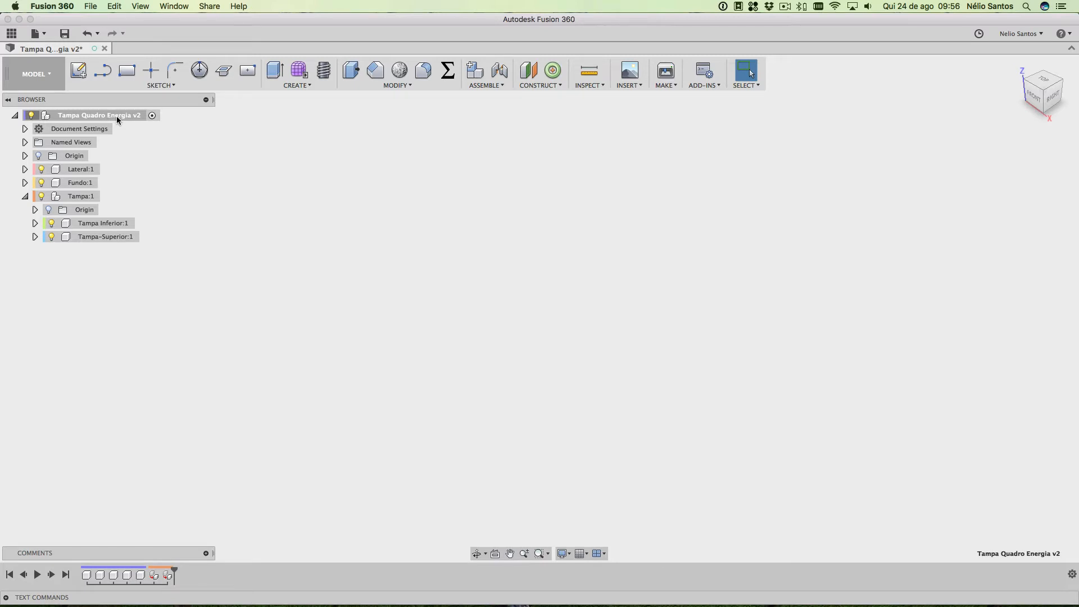
pyautogui.click(158, 86)
pyautogui.click(146, 97)
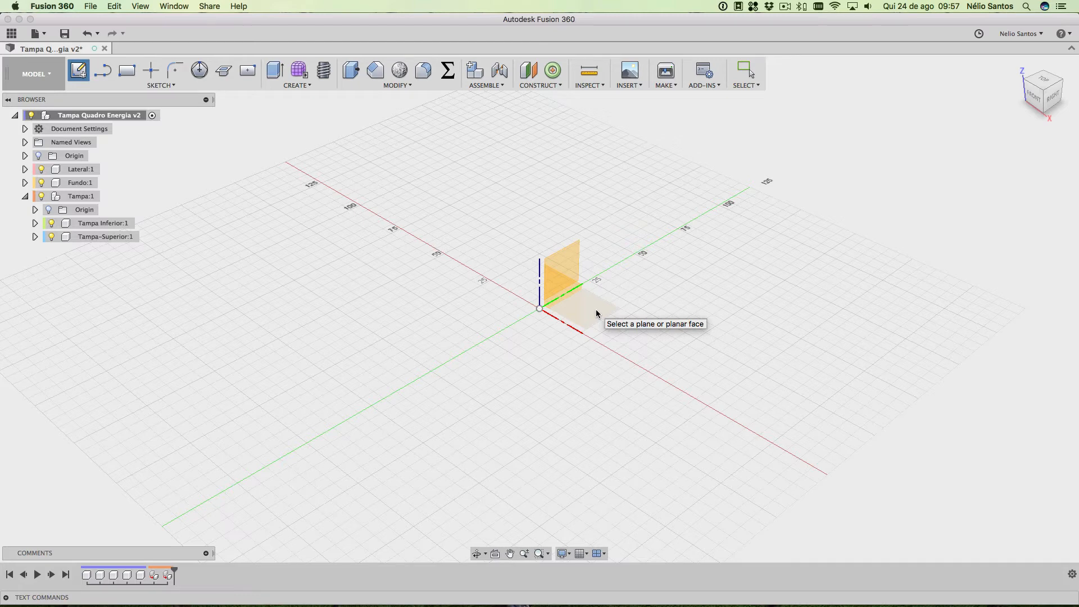
pyautogui.click(597, 314)
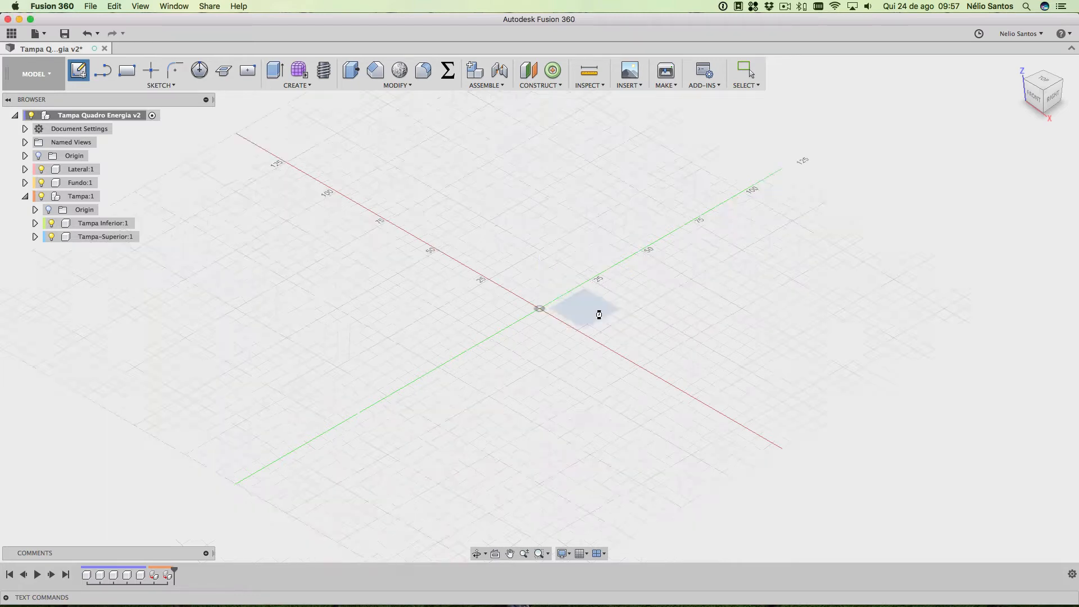
pyautogui.scroll(10, 541, 325)
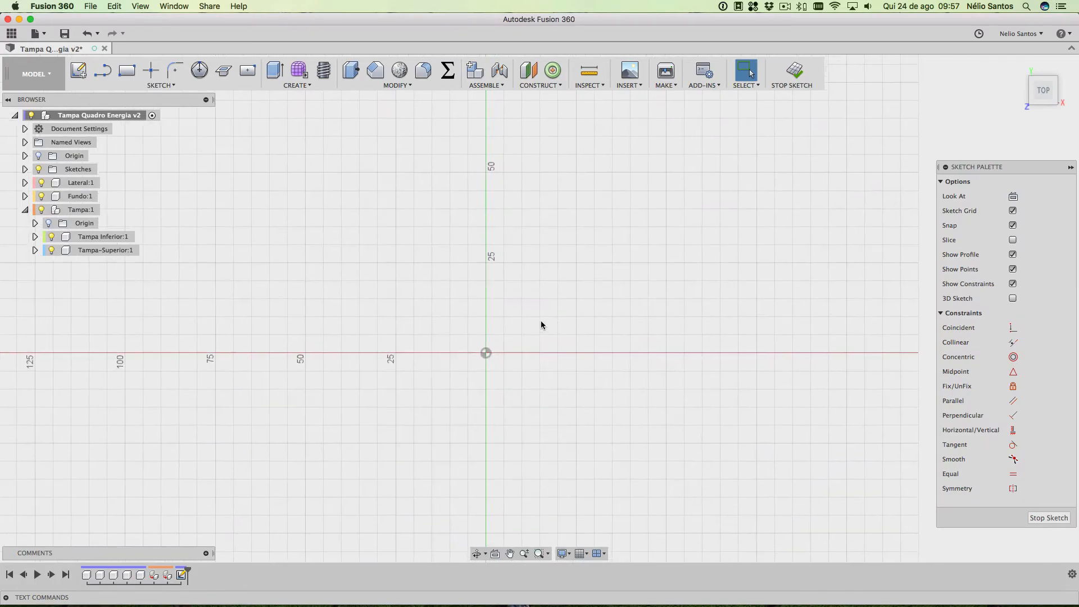
pyautogui.scroll(-8, 552, 307)
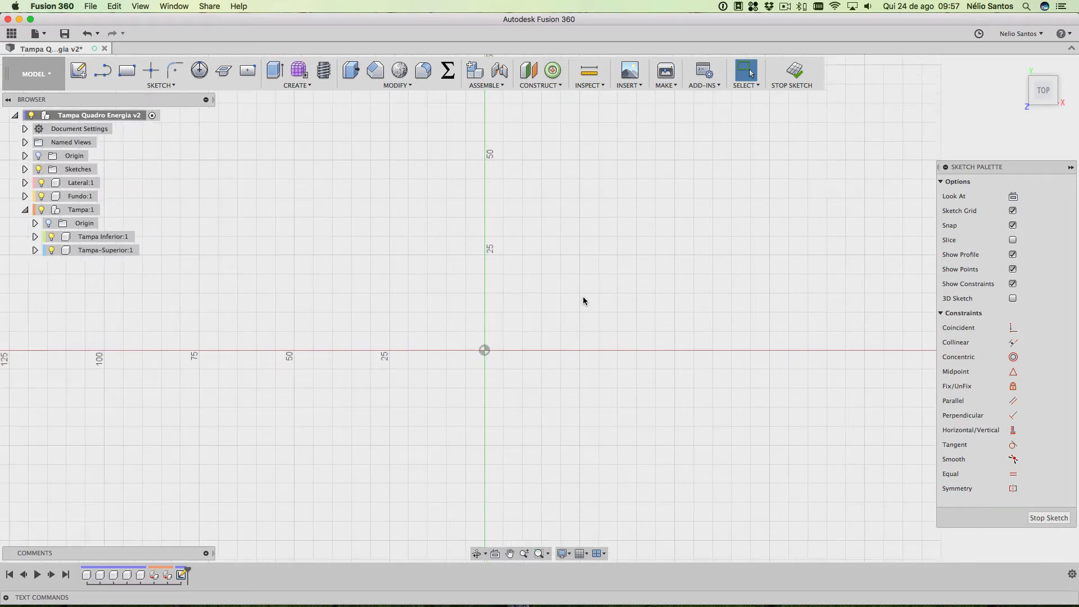
pyautogui.scroll(6, 582, 295)
pyautogui.scroll(-1, 581, 297)
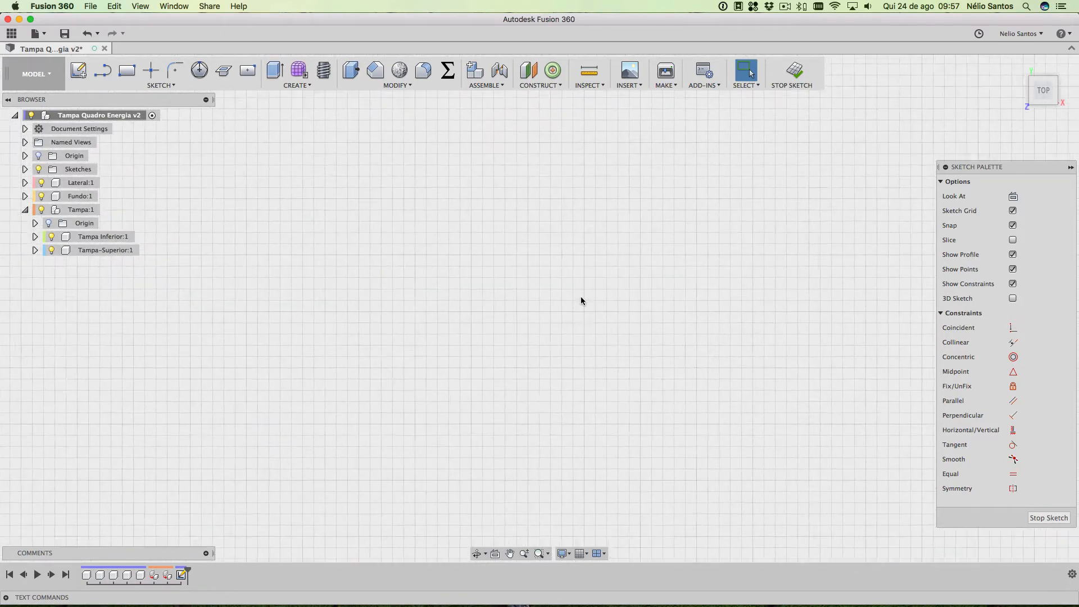
pyautogui.scroll(-1, 581, 298)
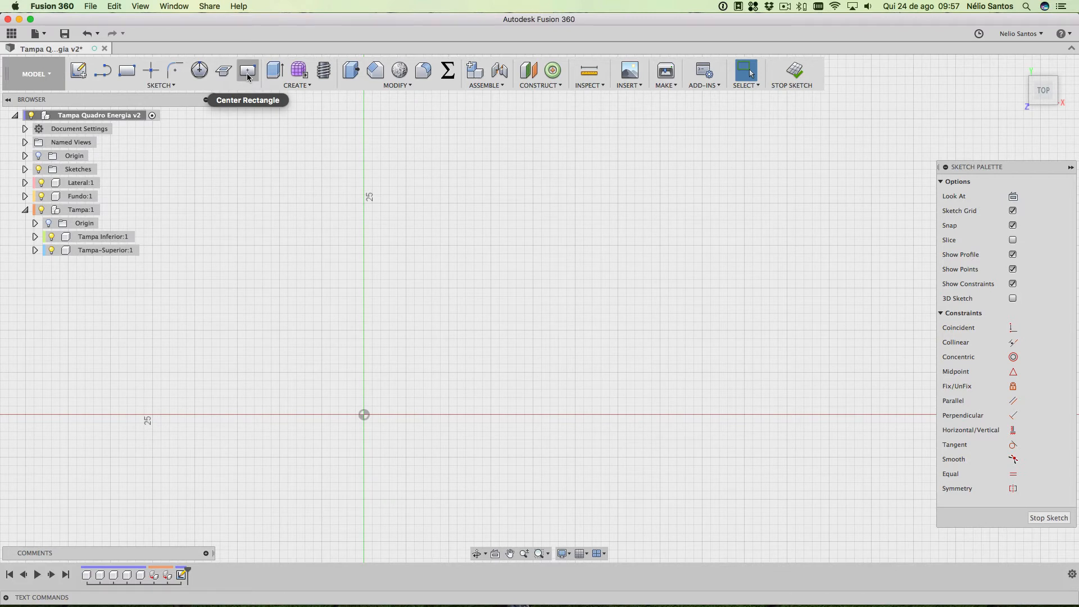
# Start a two-point rectangle at the origin and set its height to the quadro_altura parameter
pyautogui.click(160, 85)
pyautogui.moveTo(153, 126)
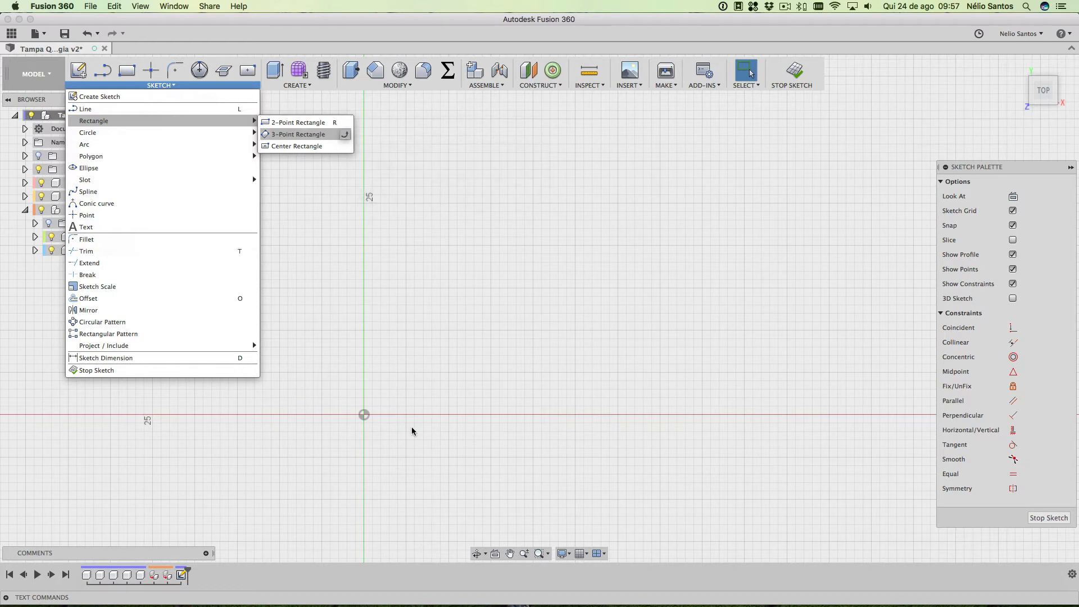
pyautogui.click(445, 347)
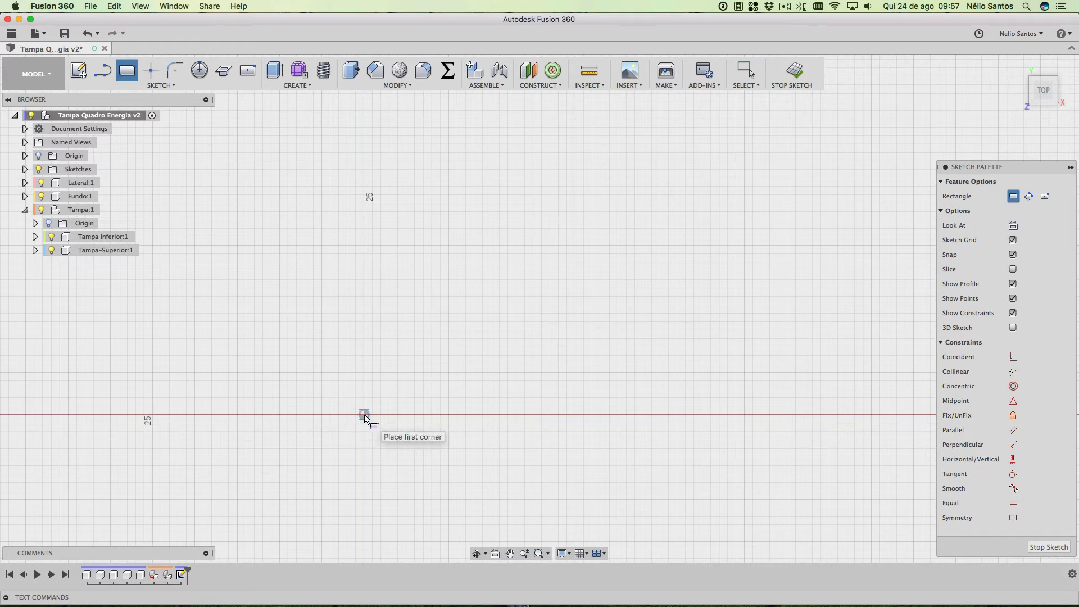
pyautogui.click(364, 415)
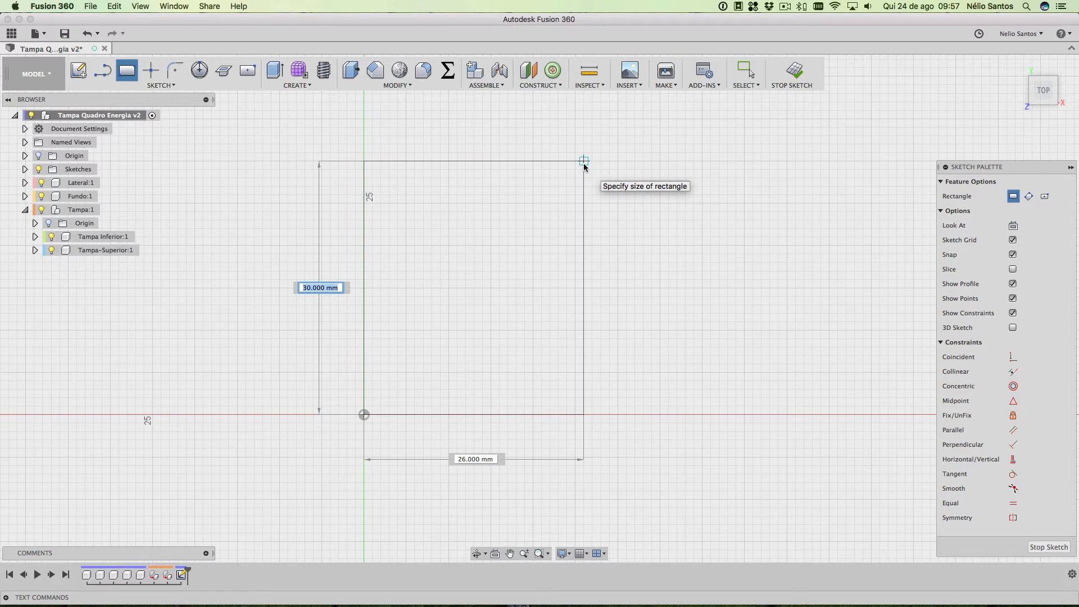
pyautogui.write('quadro')
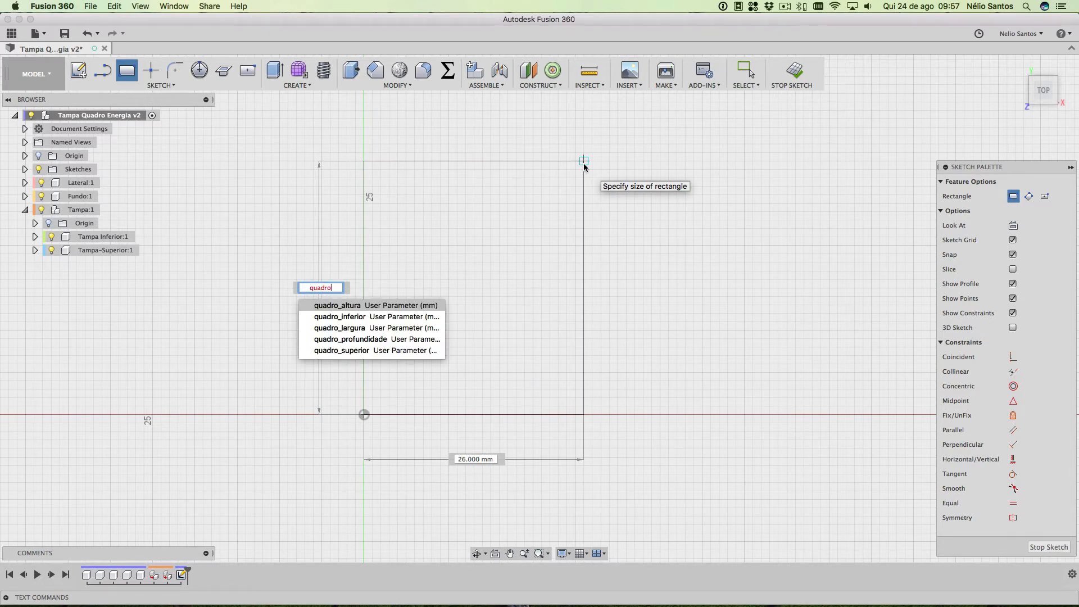
pyautogui.press('Down')
pyautogui.press('Down')
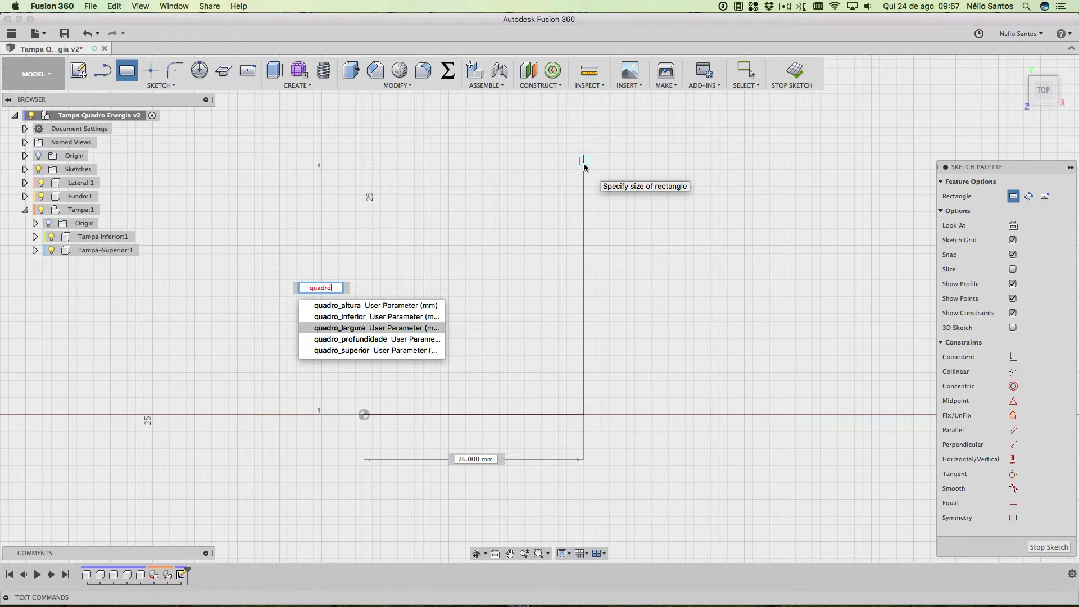
pyautogui.press('Up')
pyautogui.press('Up')
pyautogui.press('Return')
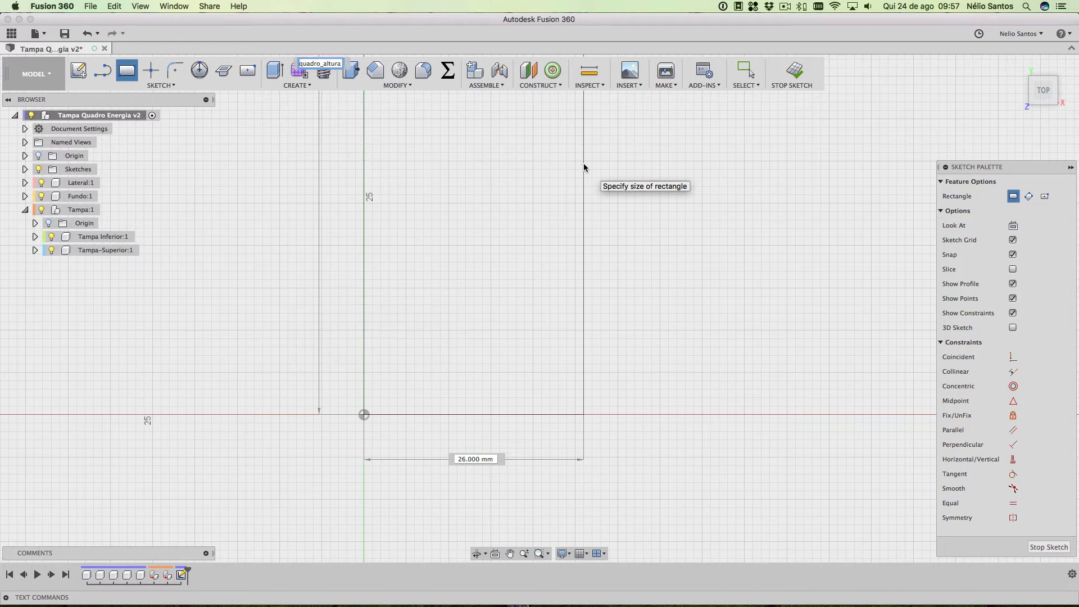
pyautogui.press('Tab')
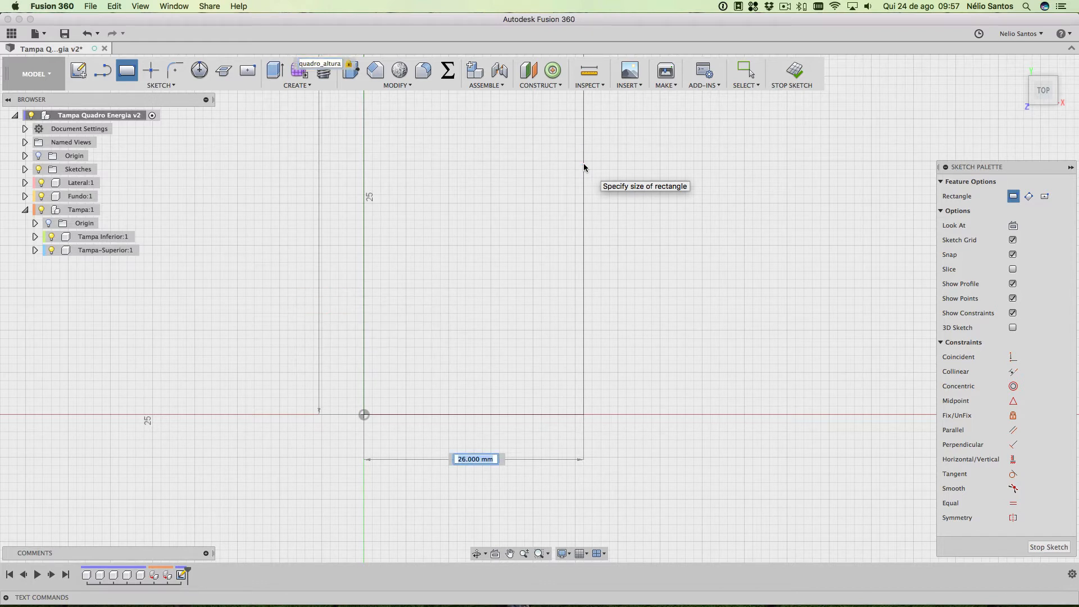
# Set the rectangle's width to the quadro_largura parameter and complete the rectangle
pyautogui.write('quadro')
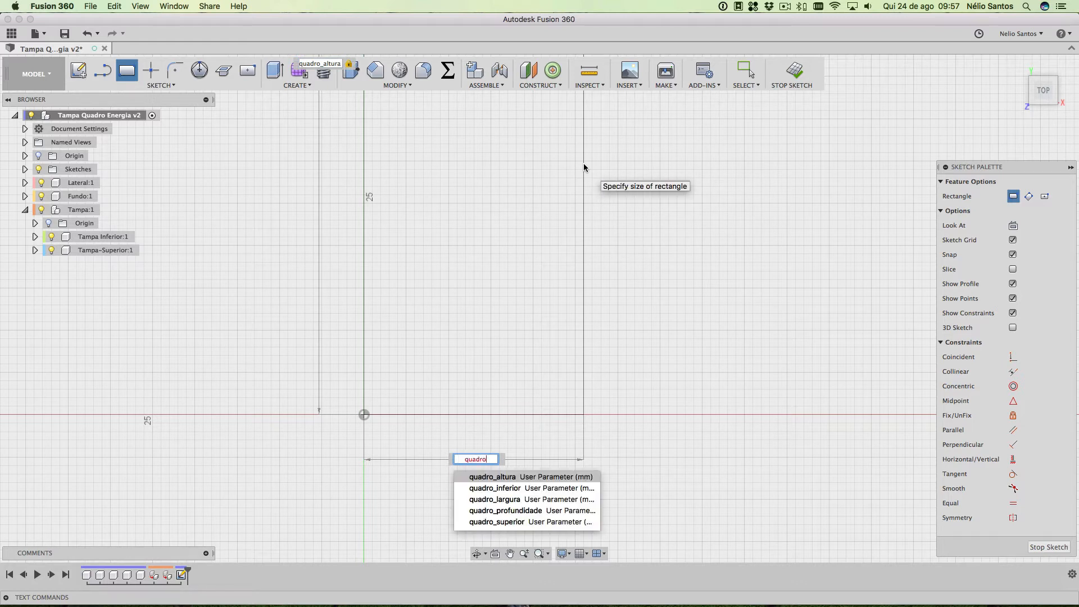
pyautogui.press('Down')
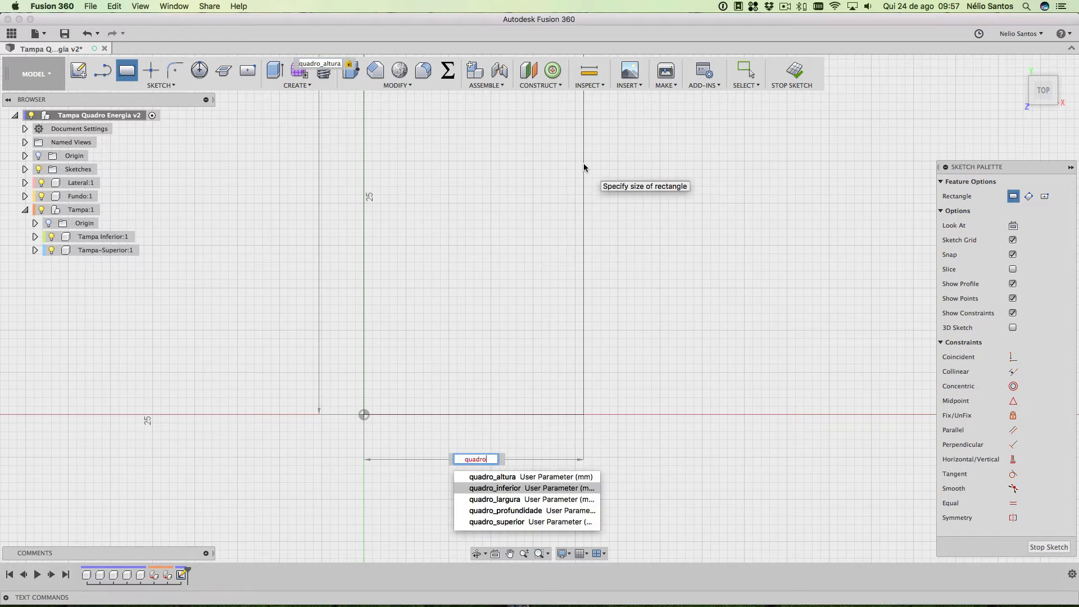
pyautogui.press('Down')
pyautogui.press('Return')
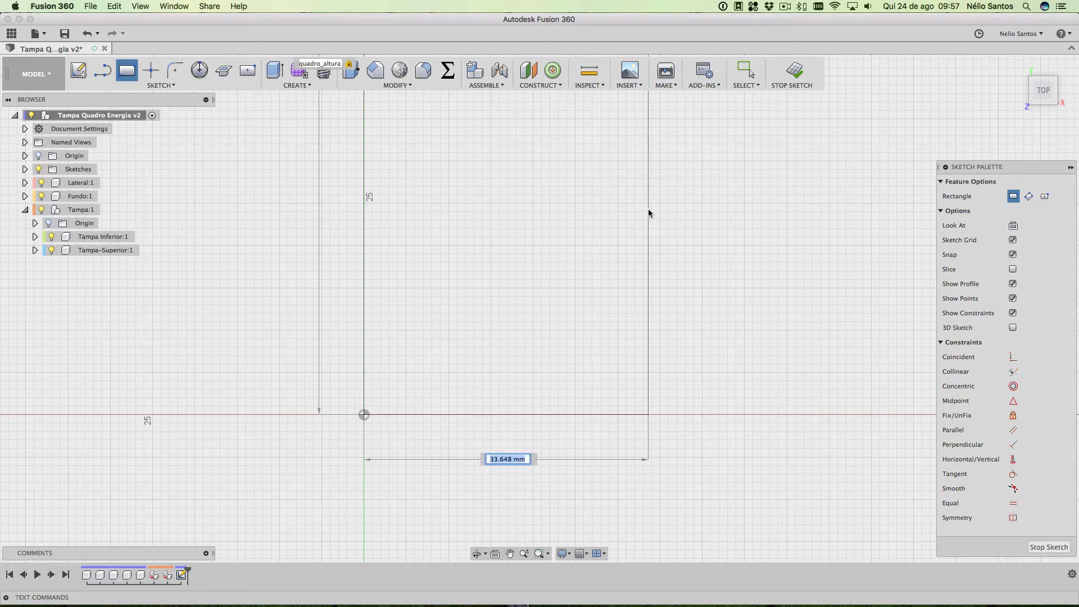
pyautogui.write('quadro')
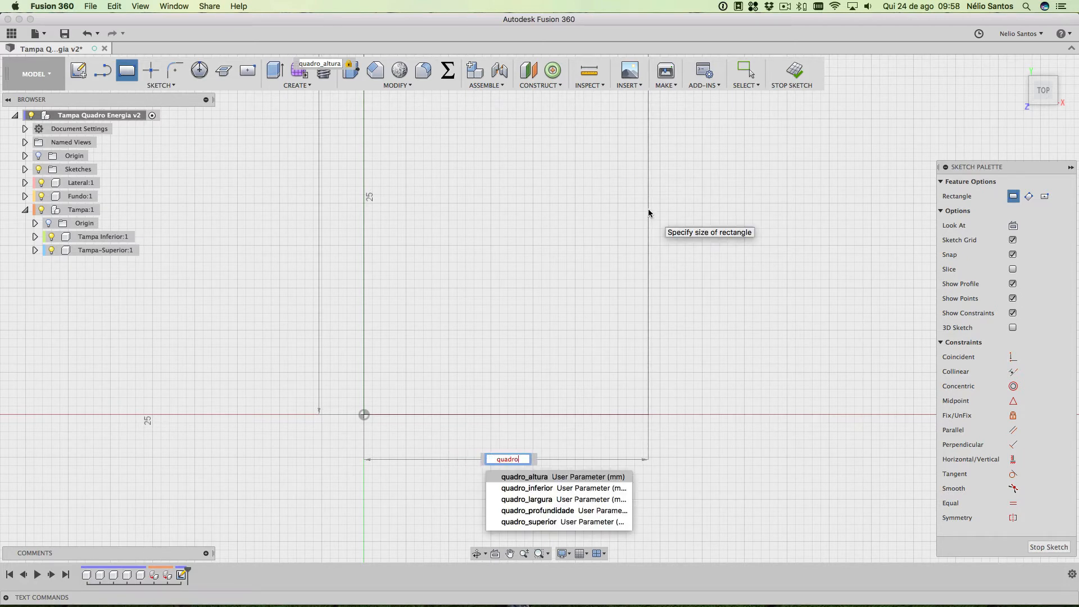
pyautogui.press('Down')
pyautogui.press('Down')
pyautogui.press('Return')
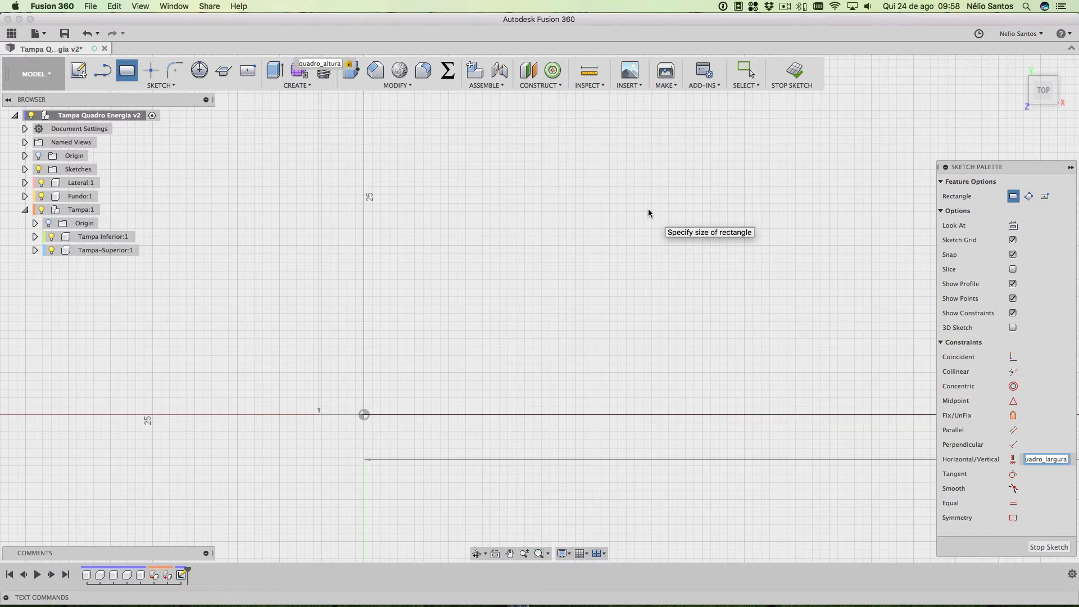
pyautogui.press('Return')
# Move the rectangle's width and height dimensions inside its outline
pyautogui.scroll(-3, 785, 220)
pyautogui.scroll(-6, 785, 219)
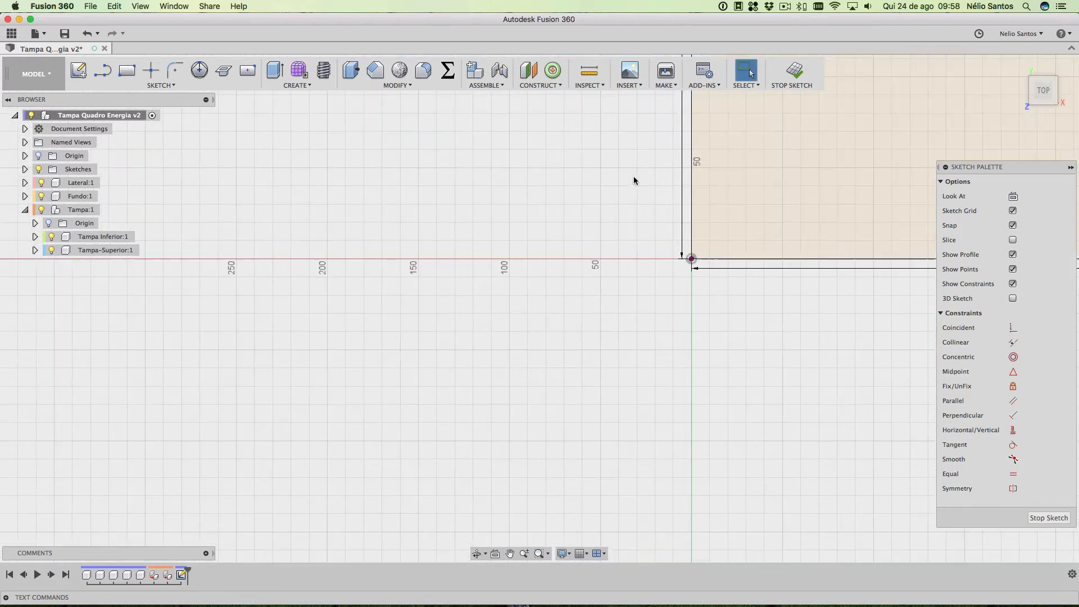
pyautogui.scroll(-5, 298, 344)
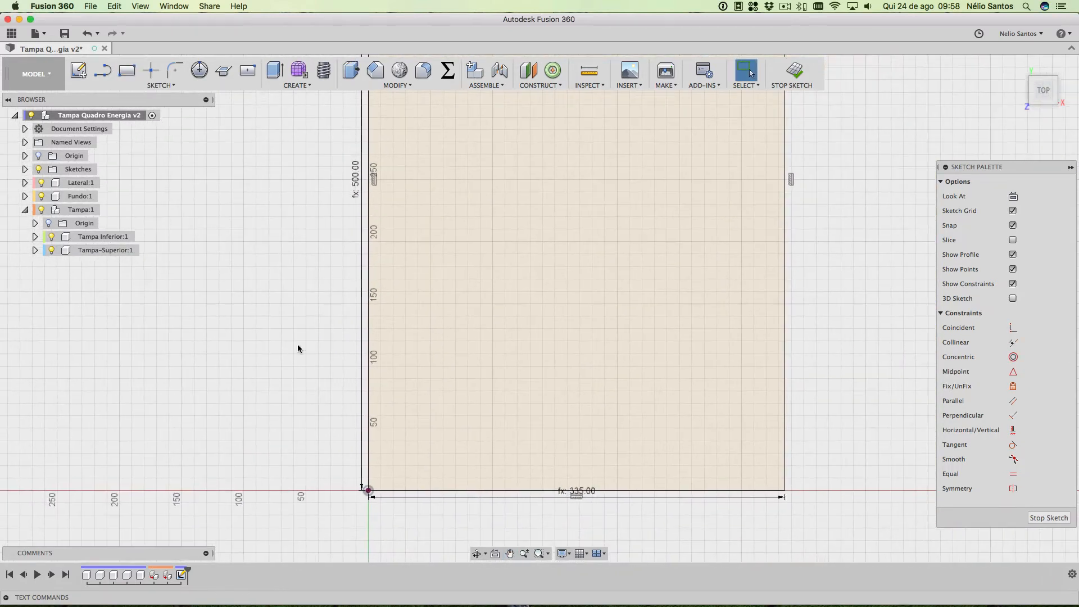
pyautogui.moveTo(292, 298); pyautogui.dragTo(319, 410, button='middle')
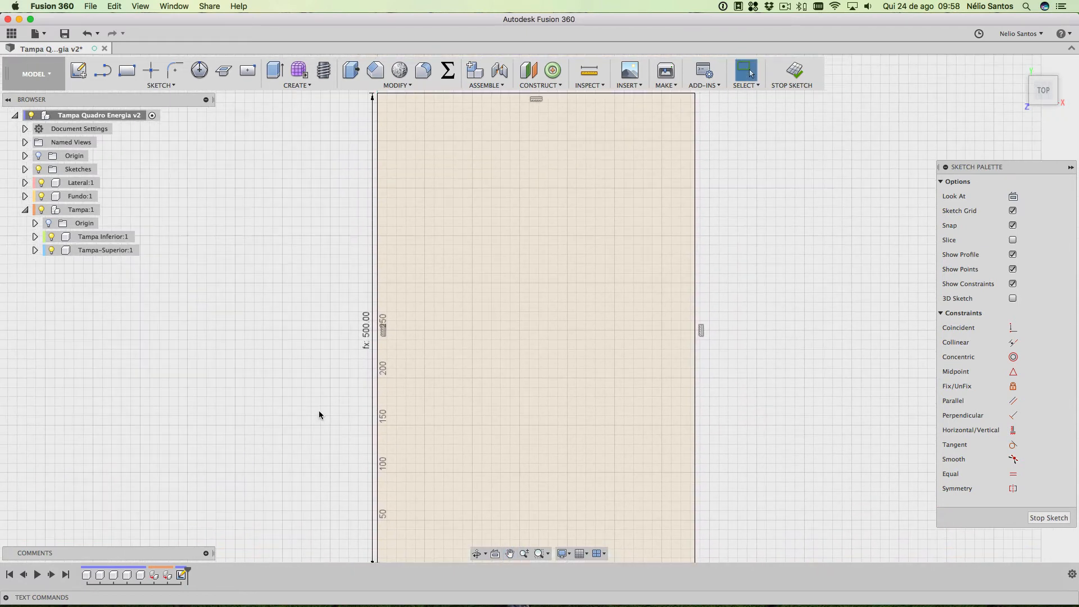
pyautogui.scroll(-3, 319, 411)
pyautogui.press('Escape')
pyautogui.scroll(-2, 335, 388)
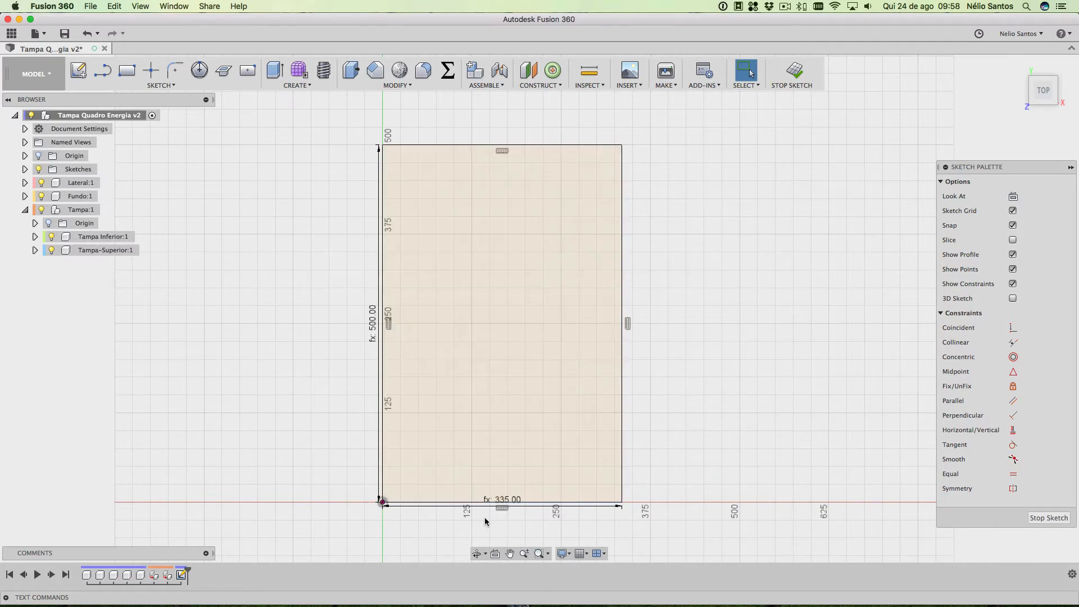
pyautogui.moveTo(491, 507); pyautogui.dragTo(500, 471)
pyautogui.moveTo(369, 344); pyautogui.dragTo(417, 339)
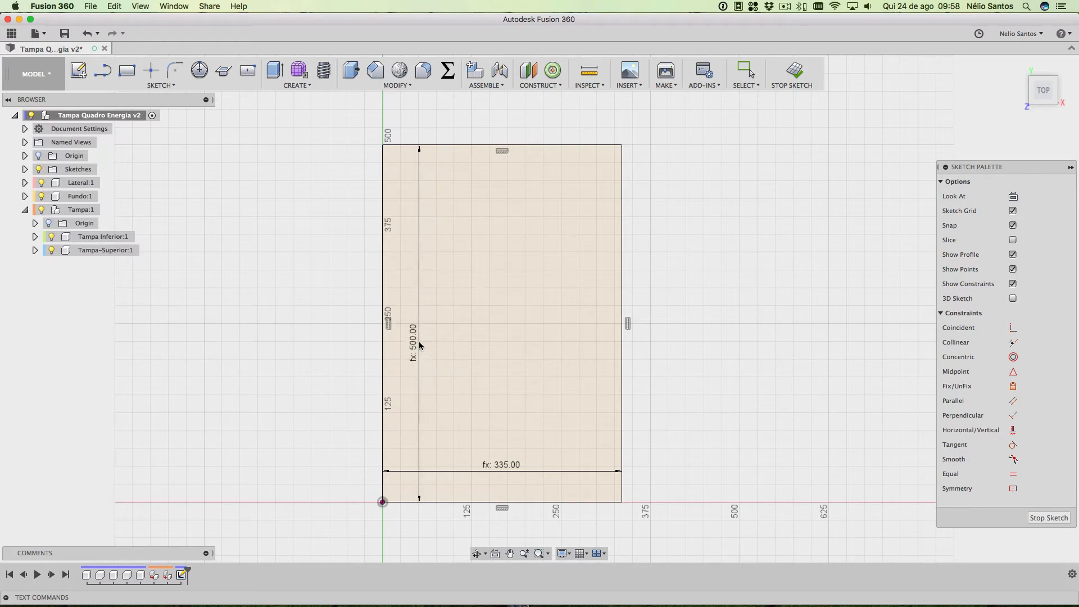
pyautogui.click(413, 366)
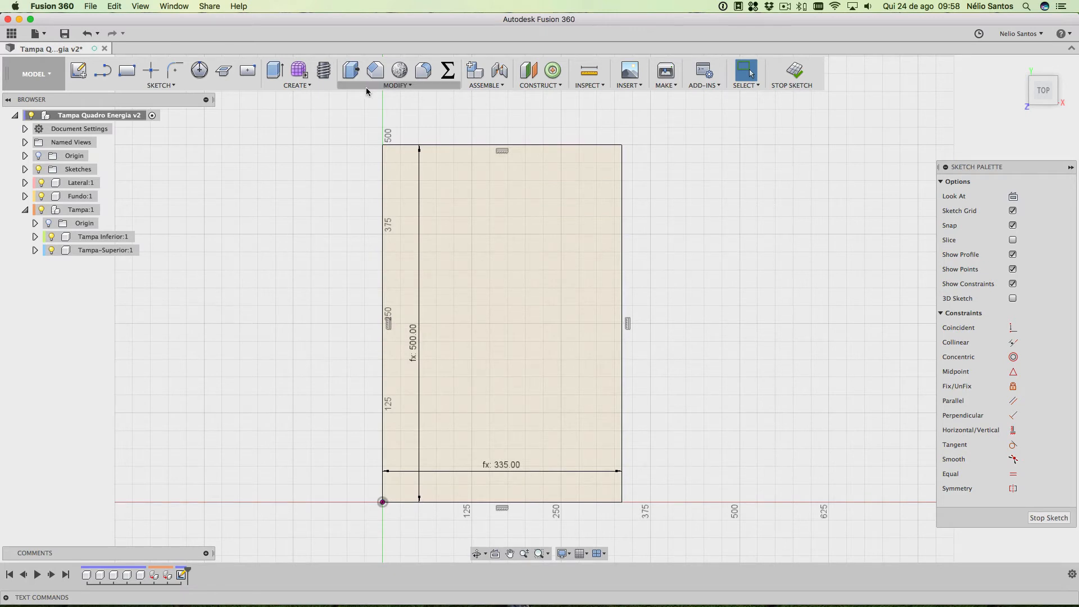
# Set the quadro_altura user parameter to 600 mm and check how the sketched rectangle responds
pyautogui.click(448, 70)
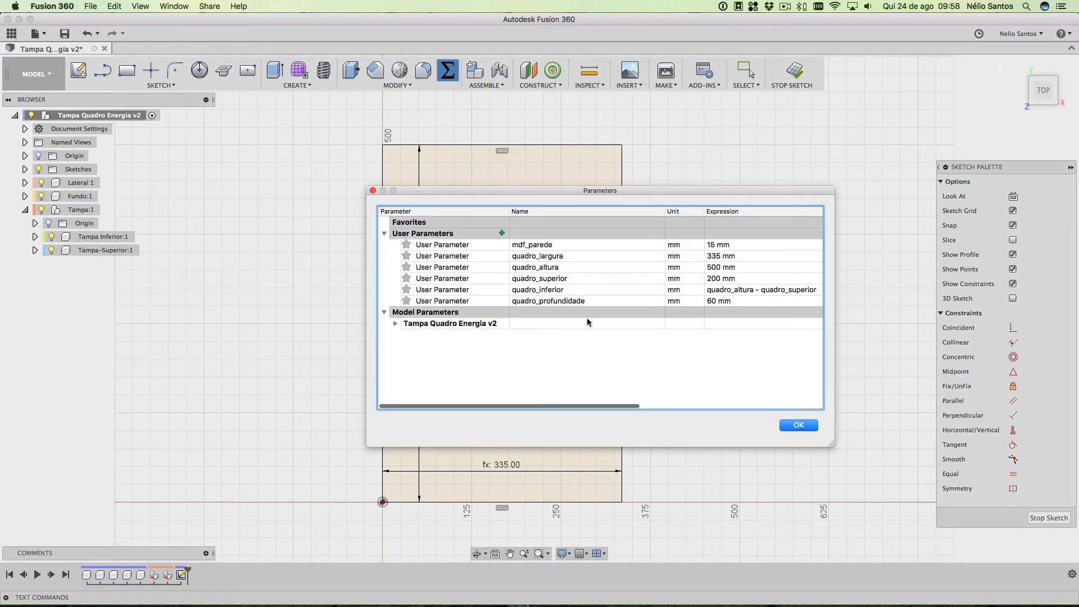
pyautogui.doubleClick(714, 269)
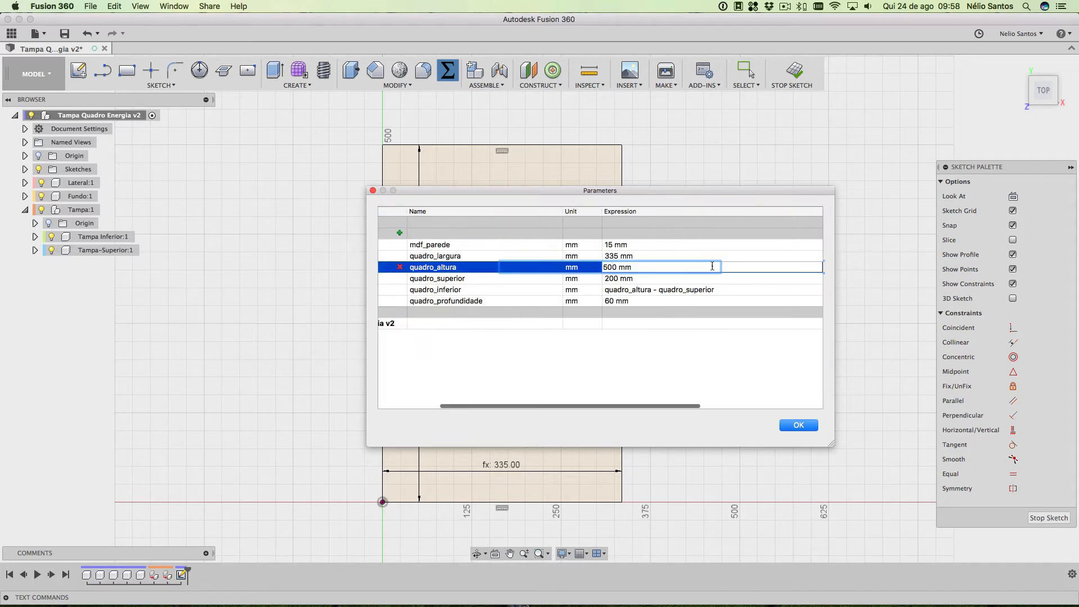
pyautogui.press('BackSpace')
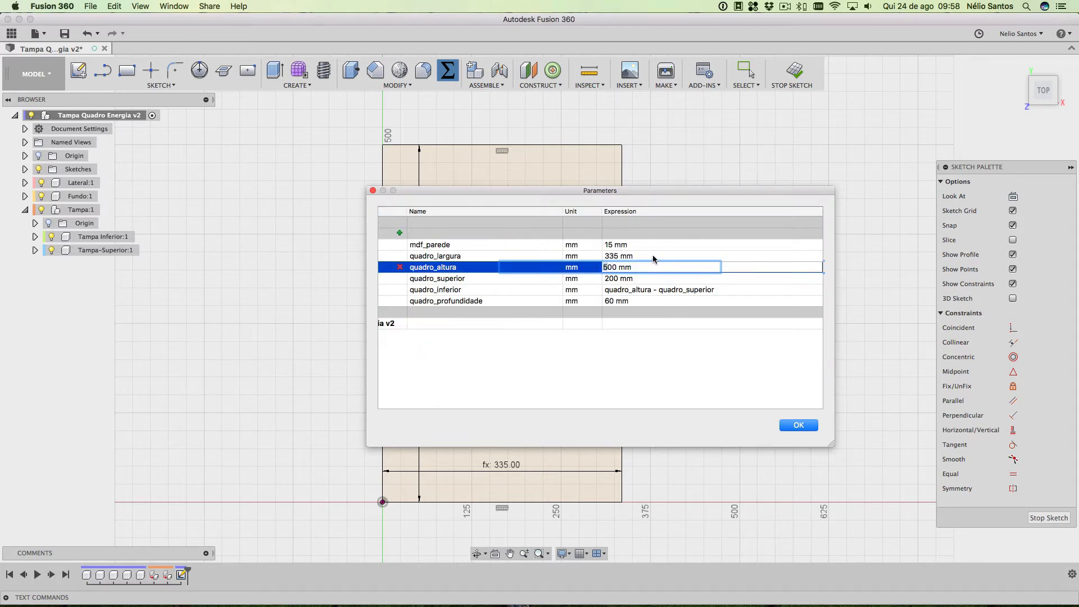
pyautogui.write('6')
pyautogui.press('Return')
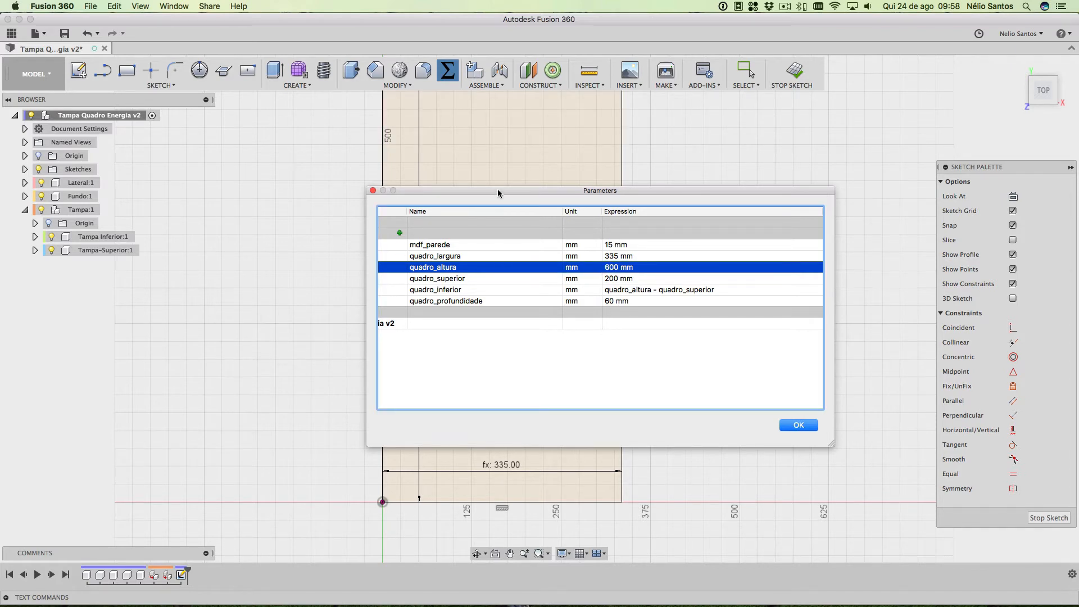
pyautogui.moveTo(497, 190); pyautogui.dragTo(618, 243)
pyautogui.scroll(-3, 366, 249)
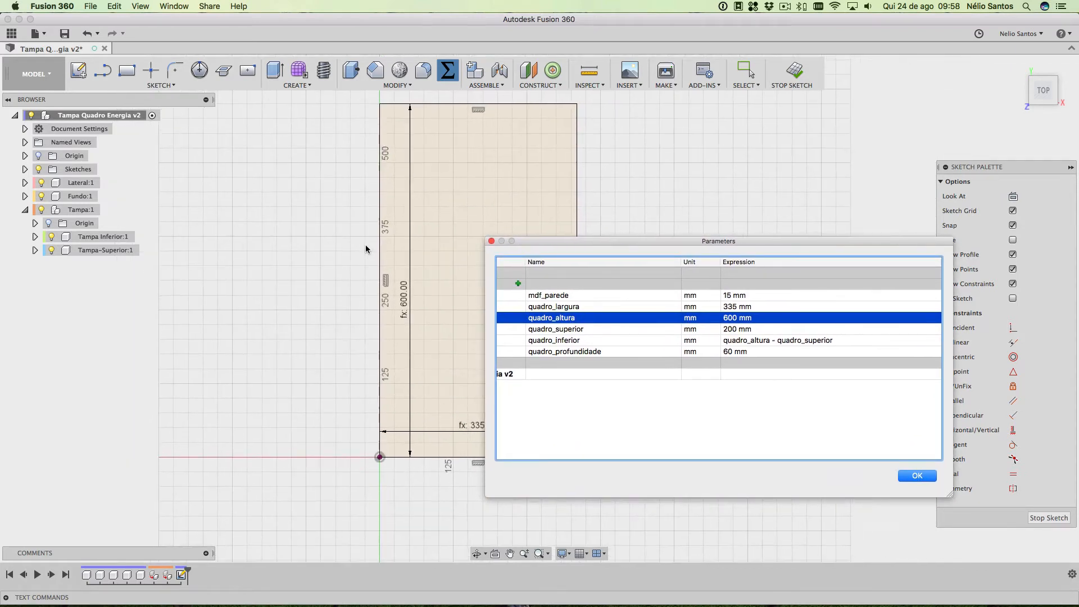
# Set the quadro_altura parameter back to 500 mm and accept the parameters
pyautogui.click(725, 318)
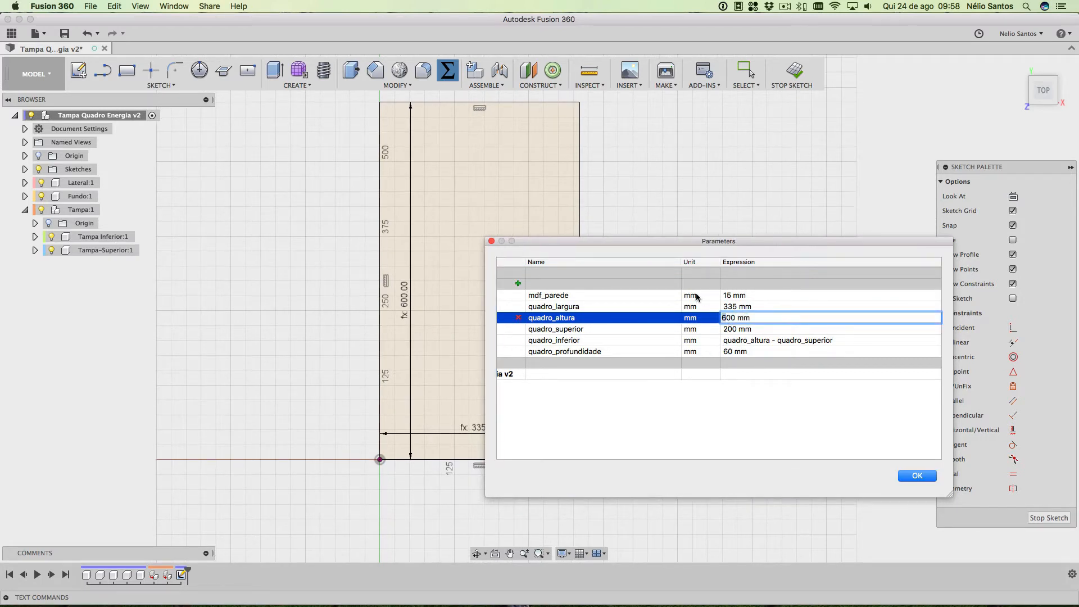
pyautogui.press('Delete')
pyautogui.write('5')
pyautogui.press('Return')
pyautogui.click(910, 476)
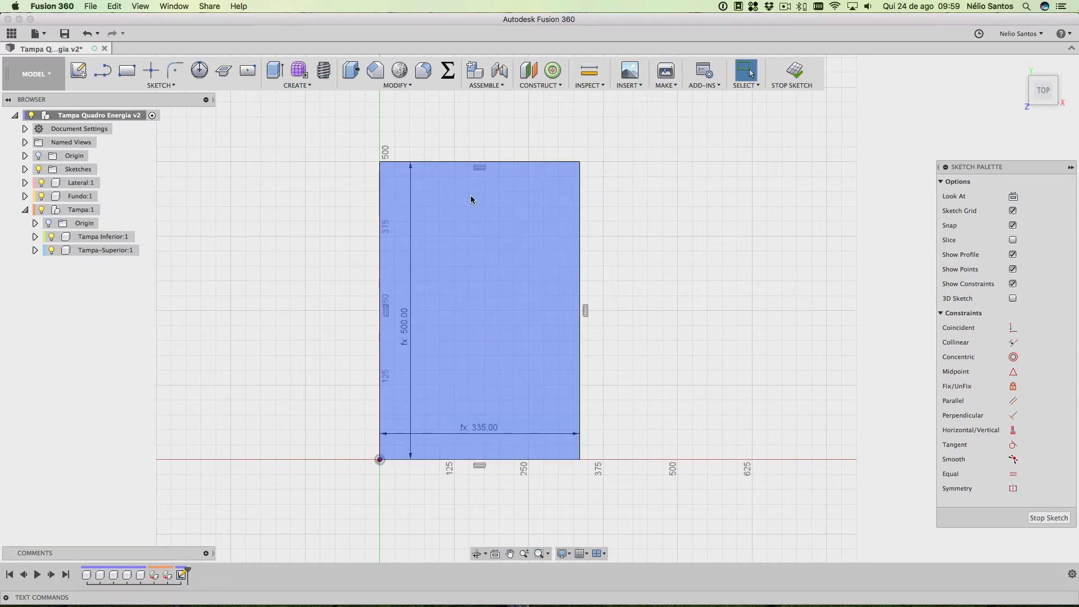
# Finish the sketch of the panel outline and inspect the rectangle in 3D
pyautogui.click(794, 78)
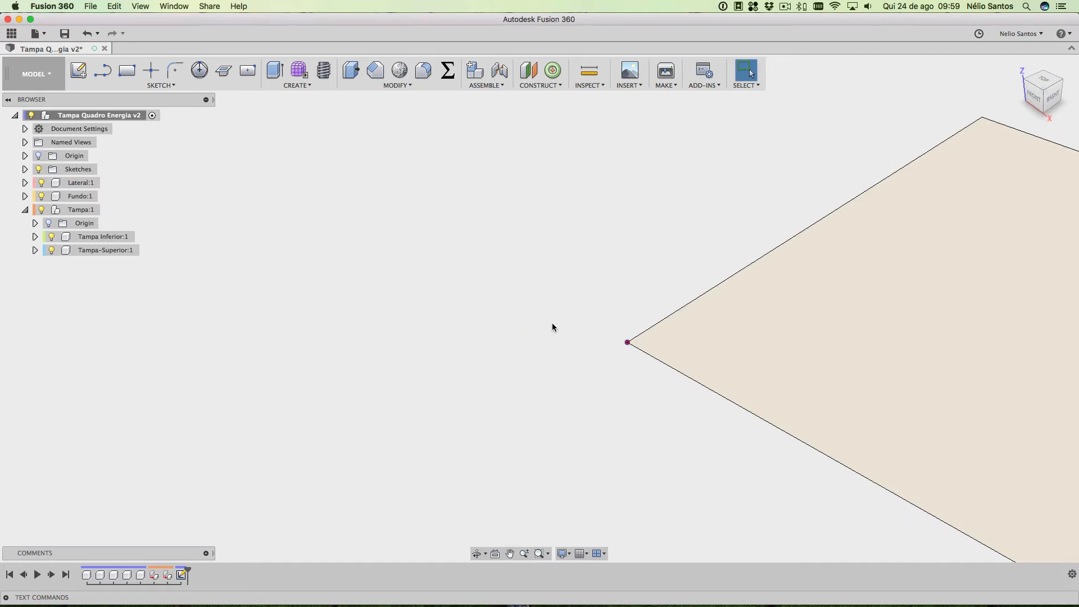
pyautogui.moveTo(552, 324); pyautogui.dragTo(175, 329, button='middle')
pyautogui.scroll(-2, 221, 431)
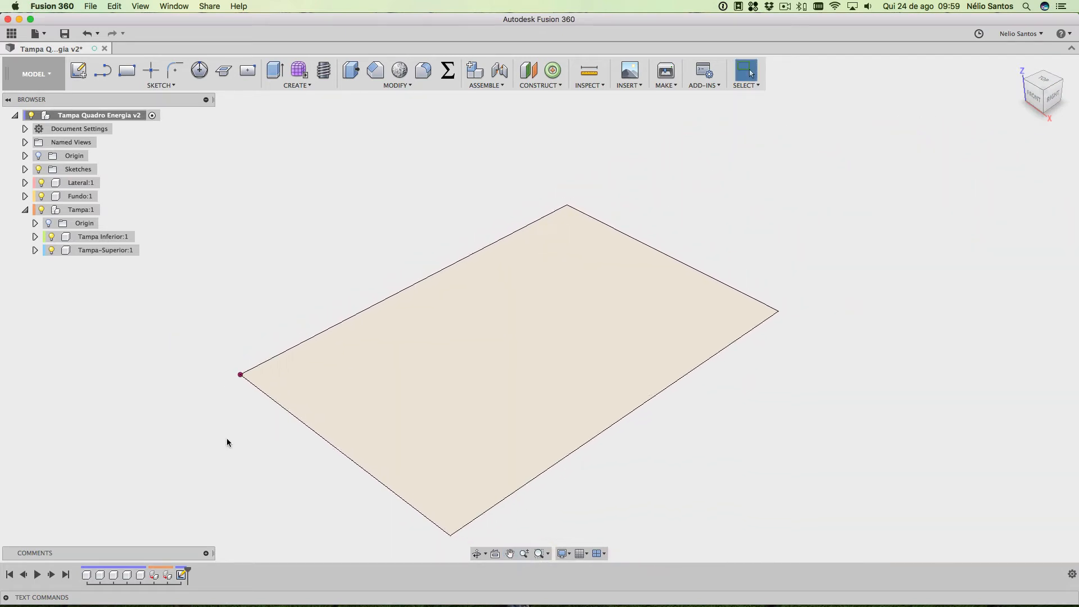
pyautogui.keyDown('shift'); pyautogui.moveTo(227, 437); pyautogui.dragTo(308, 448, button='middle'); pyautogui.keyUp('shift')
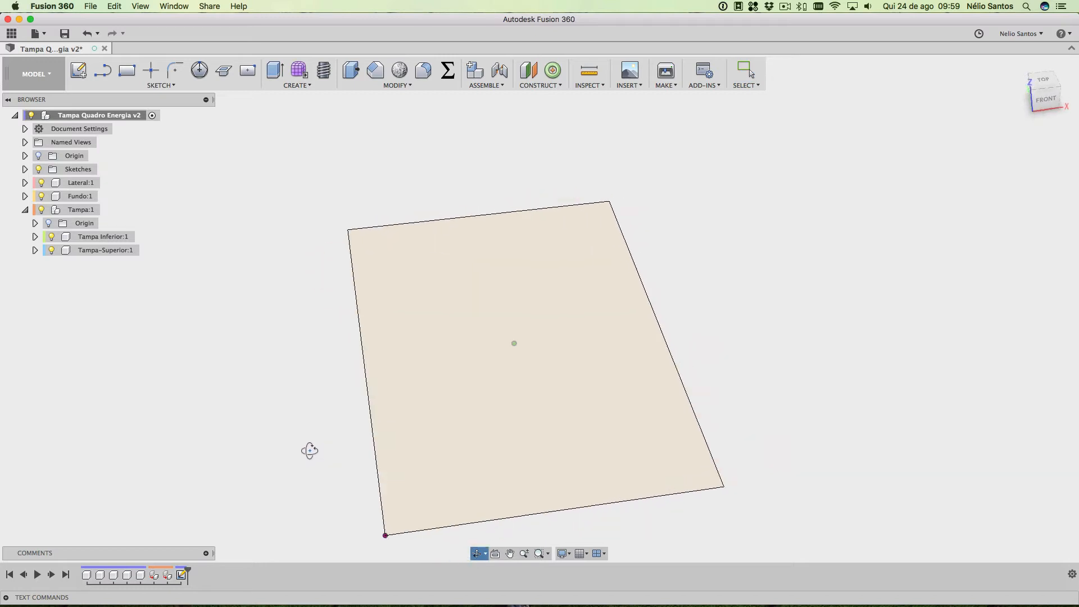
# Turn on the Ground Plane, Object Shadow, Ambient Occlusion and Anti-Aliasing display effects
pyautogui.click(562, 554)
pyautogui.moveTo(589, 517)
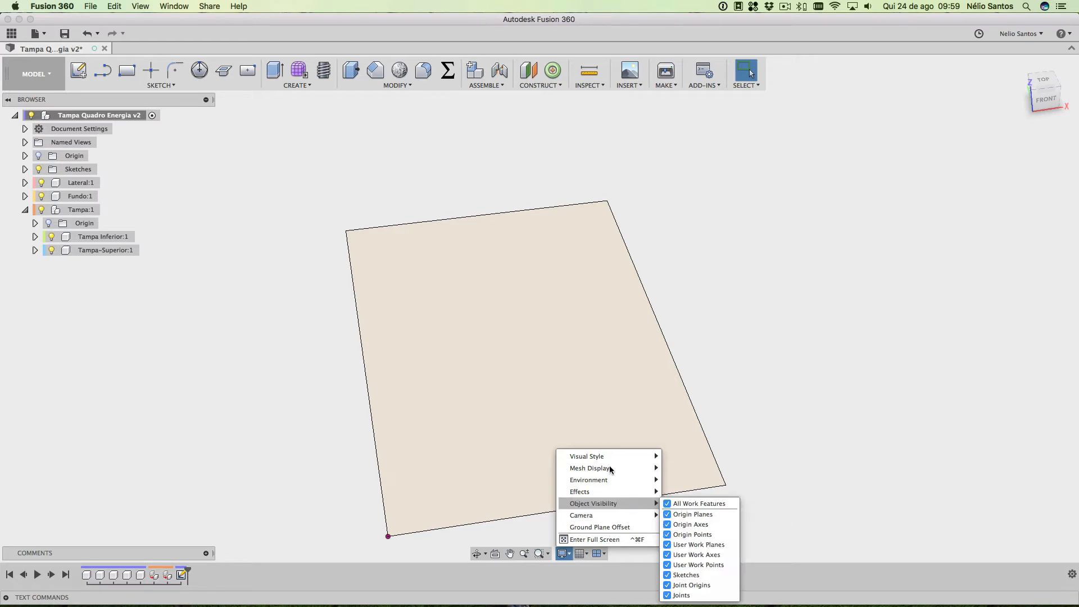
pyautogui.moveTo(608, 479)
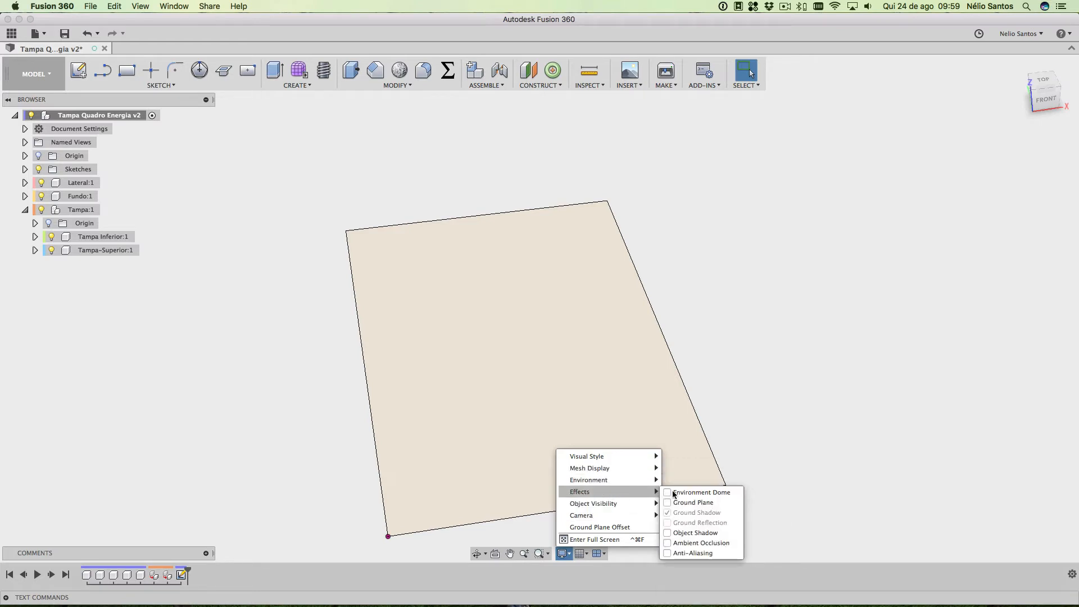
pyautogui.click(668, 503)
pyautogui.click(669, 533)
pyautogui.click(667, 543)
pyautogui.click(667, 553)
pyautogui.click(759, 430)
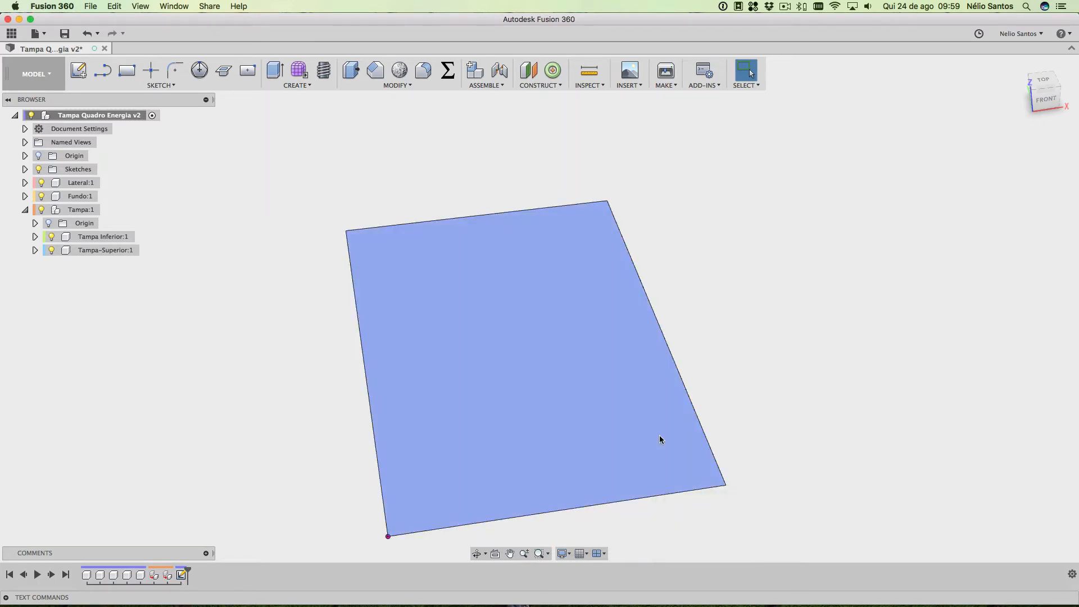
# Make the Fundo component the active component for modelling
pyautogui.scroll(-1, 721, 436)
pyautogui.moveTo(773, 450)
pyautogui.mouseDown(button='middle')
pyautogui.moveTo(759, 420)
pyautogui.moveTo(761, 354)
pyautogui.moveTo(746, 429)
pyautogui.mouseUp(button='middle')
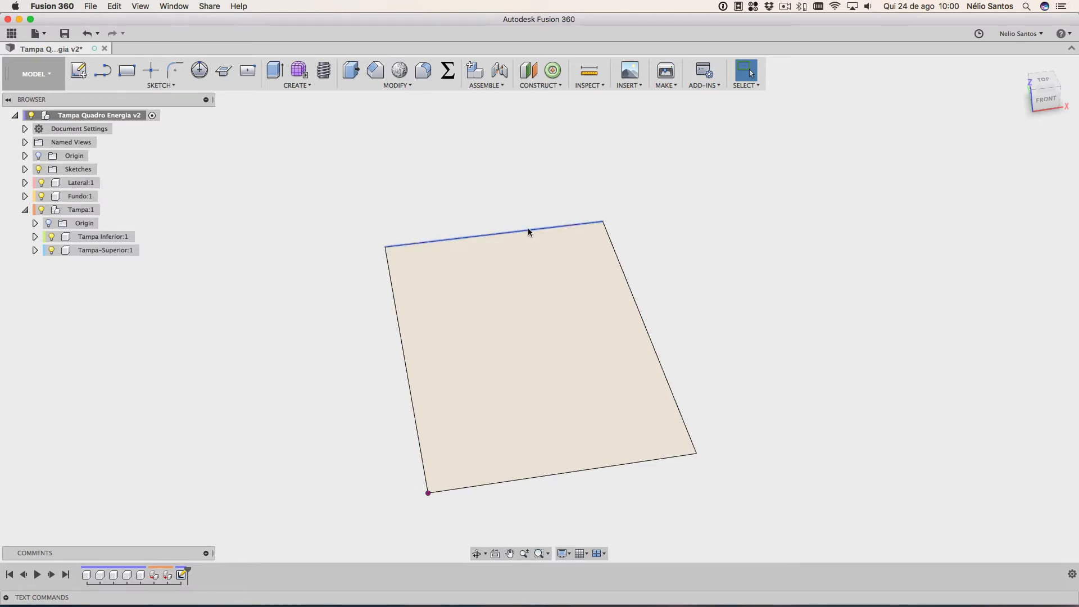
pyautogui.click(511, 231)
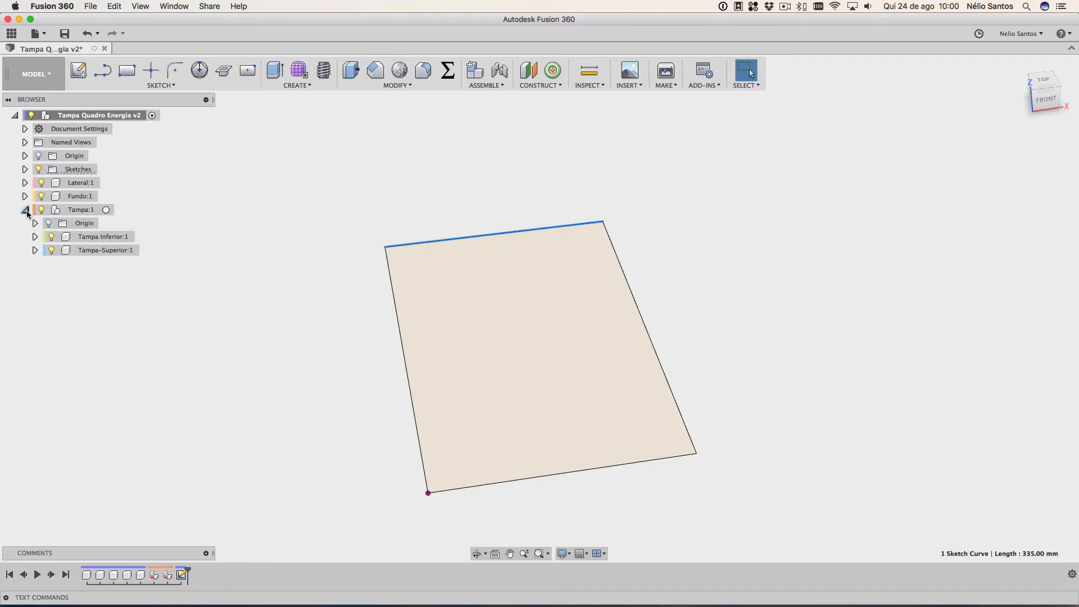
pyautogui.click(25, 196)
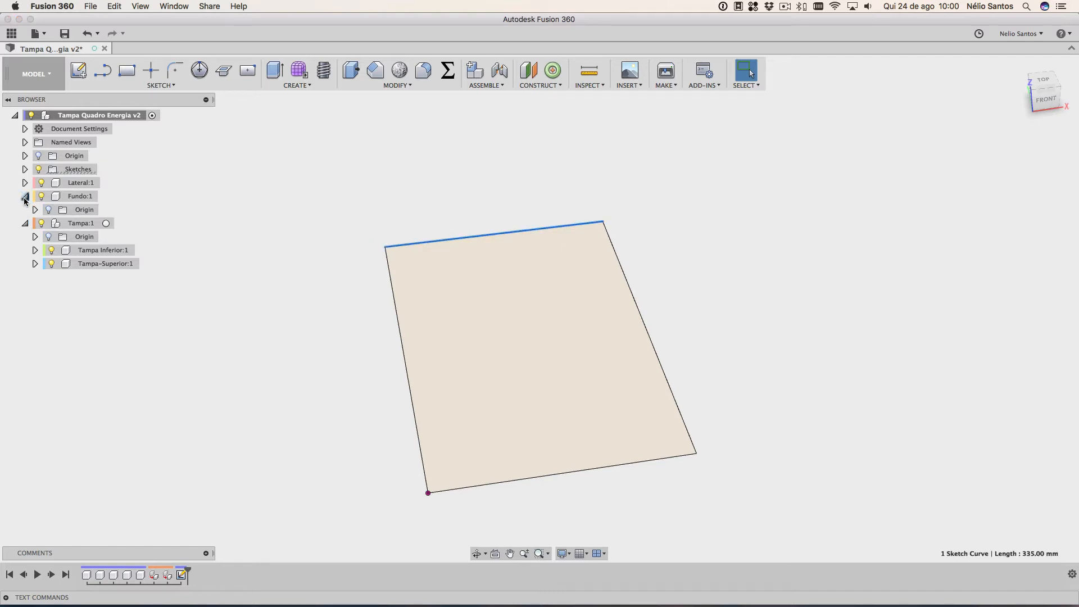
pyautogui.click(80, 197)
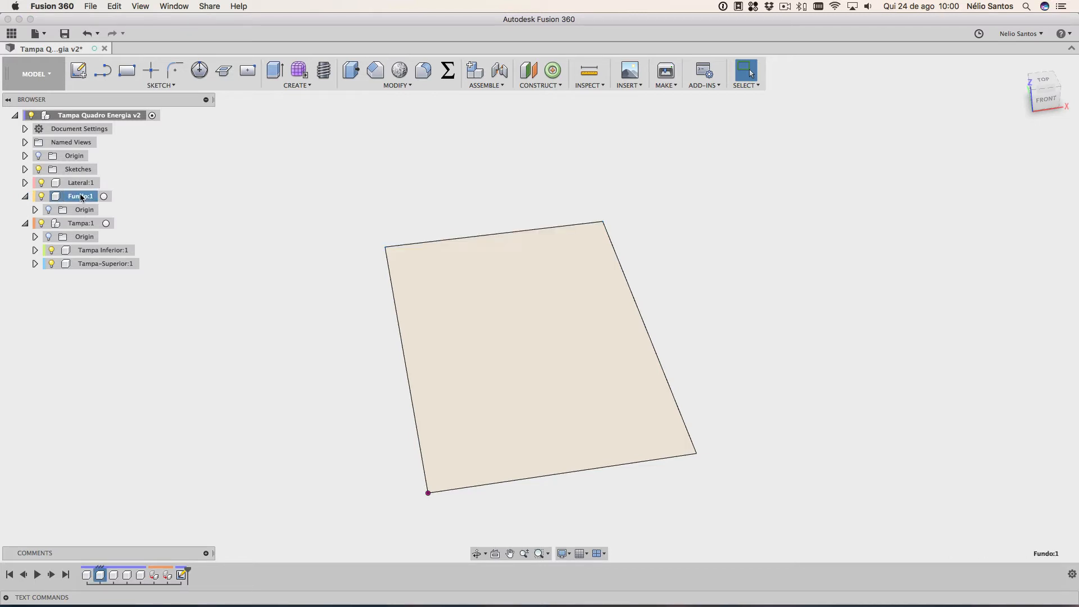
pyautogui.click(104, 196)
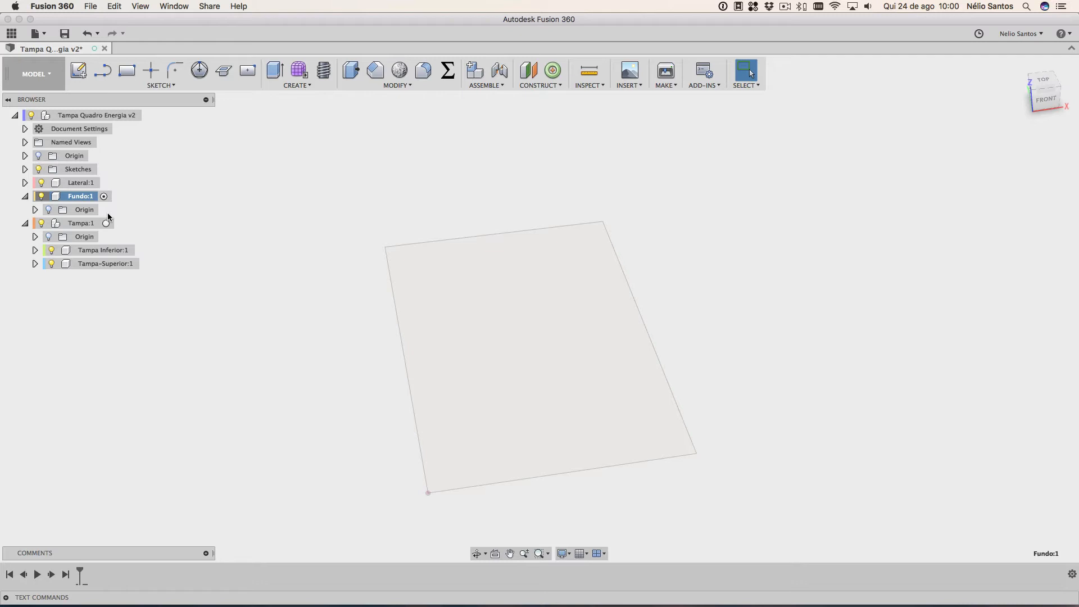
pyautogui.click(423, 243)
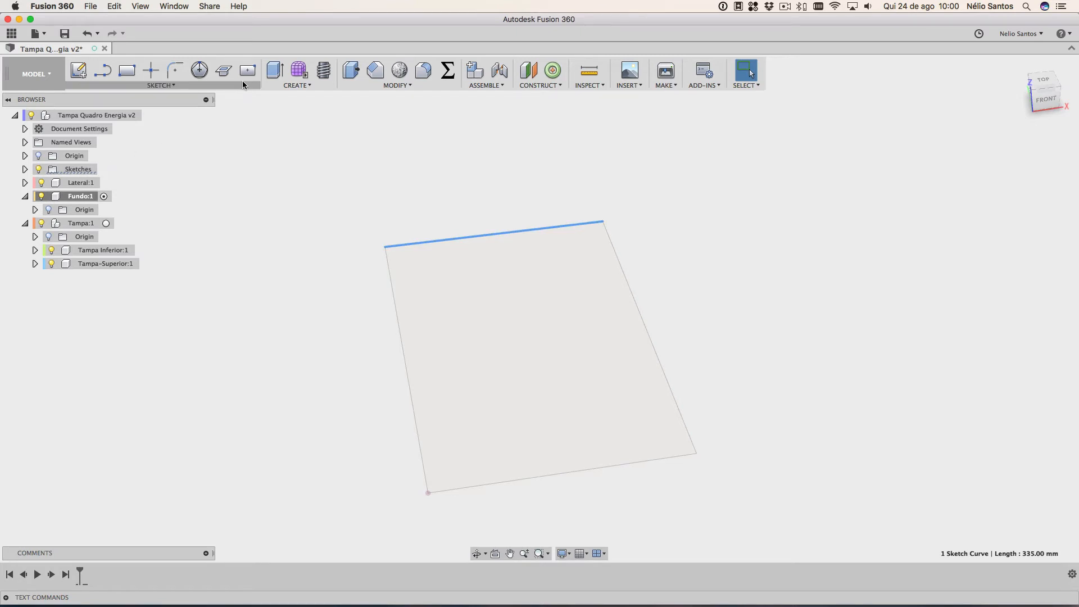
pyautogui.click(169, 85)
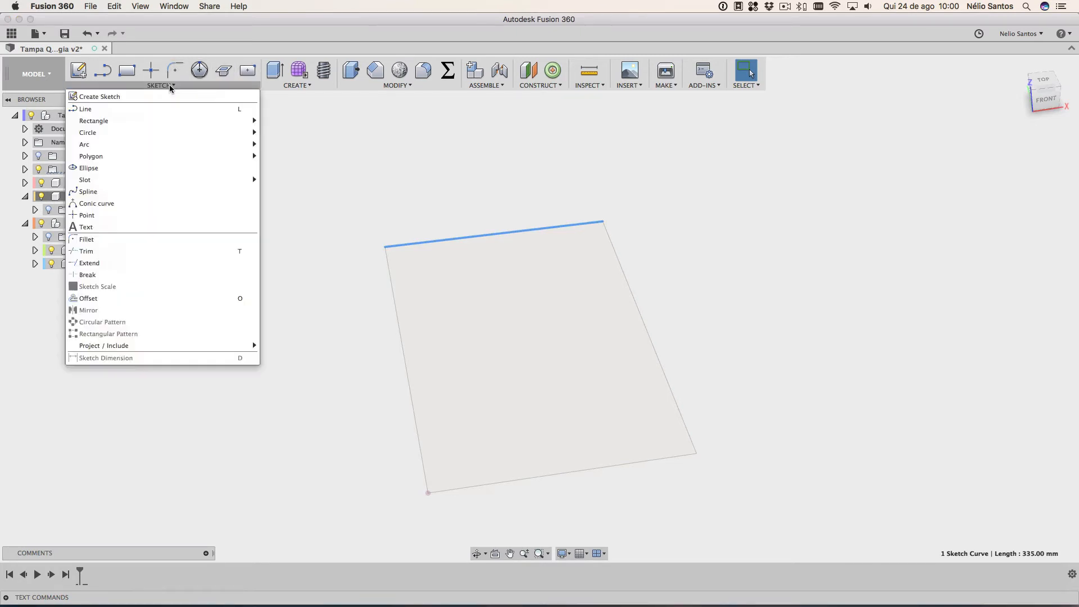
pyautogui.moveTo(180, 346)
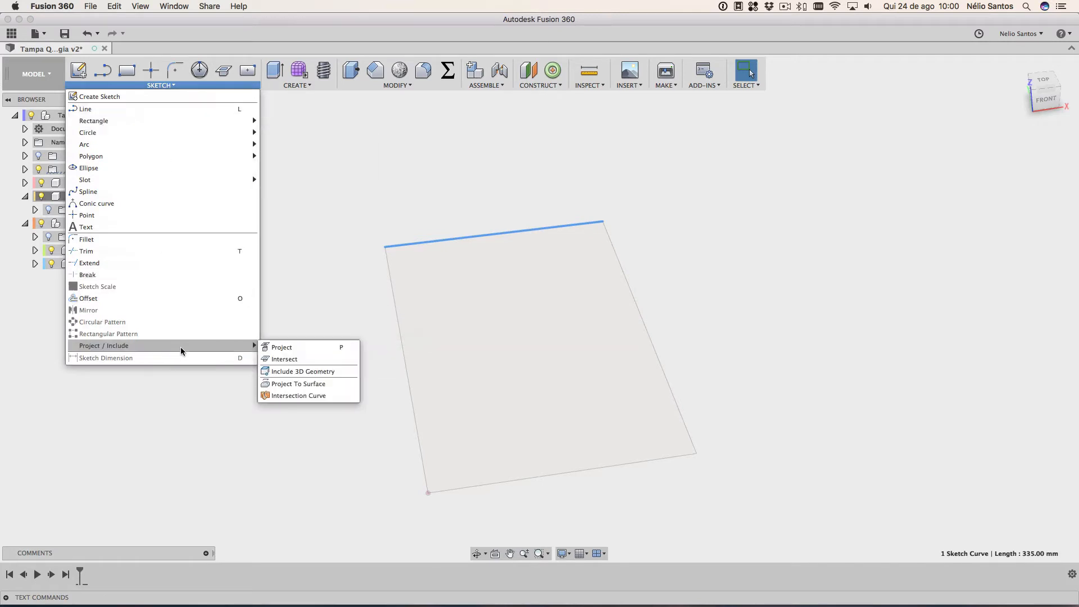
pyautogui.click(298, 346)
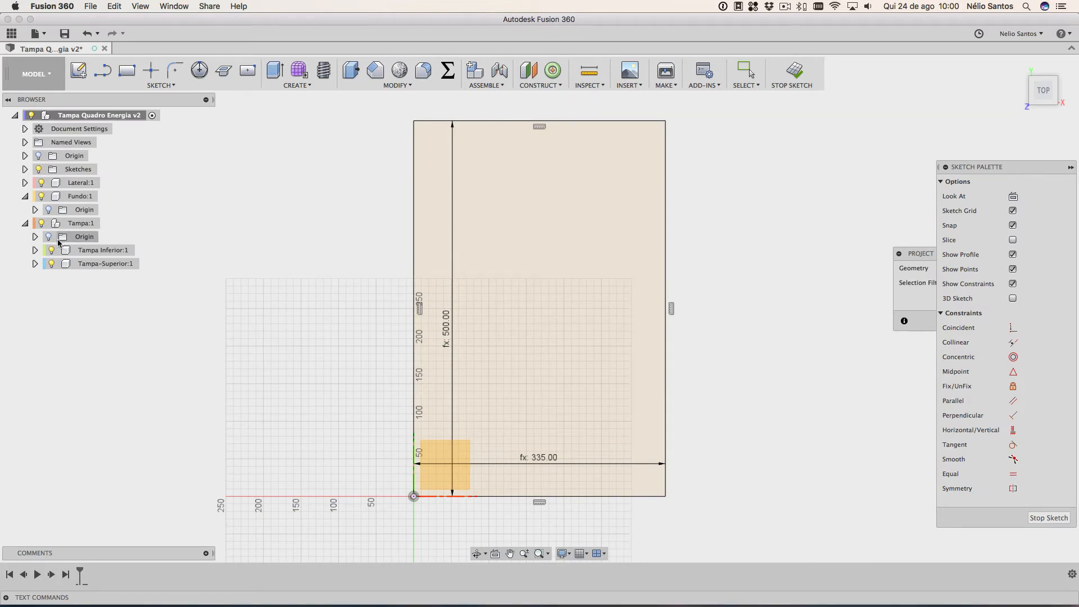
pyautogui.click(104, 198)
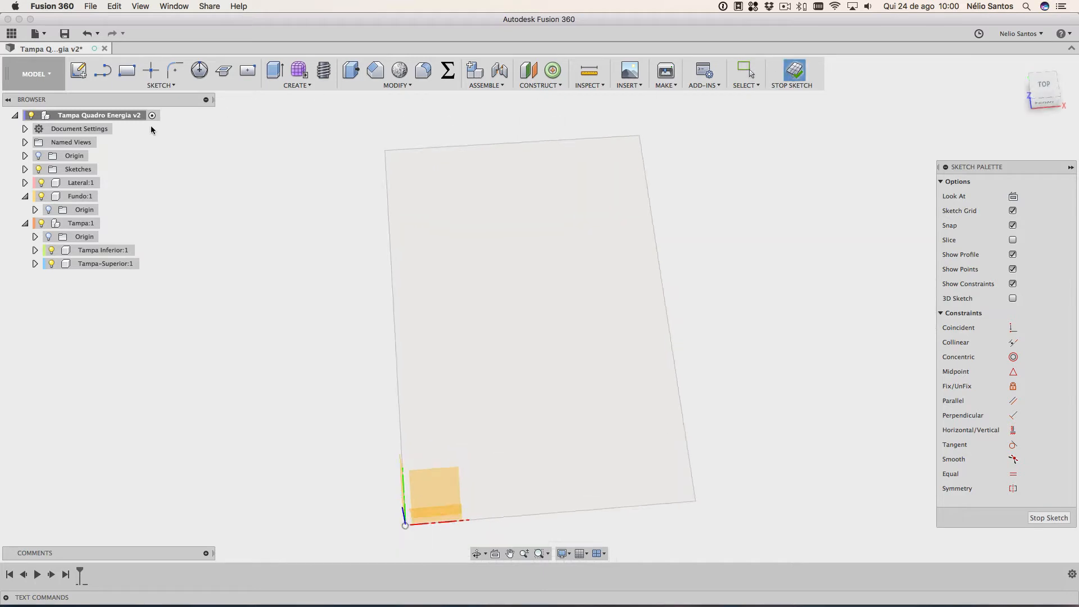
# Start a new sketch in the Fundo component on the plane of the panel rectangle
pyautogui.click(24, 169)
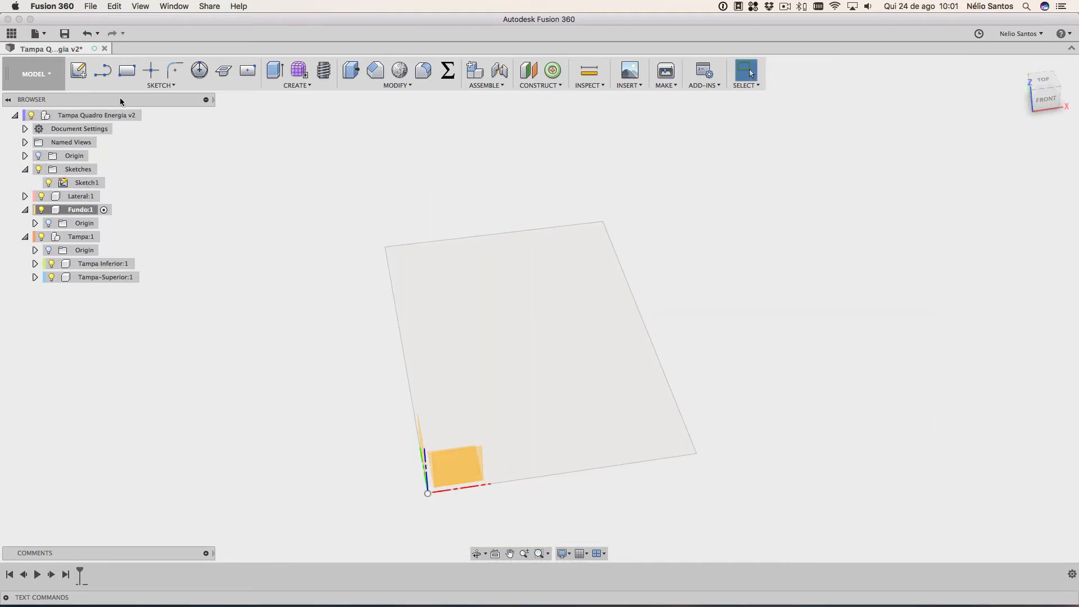
pyautogui.click(146, 85)
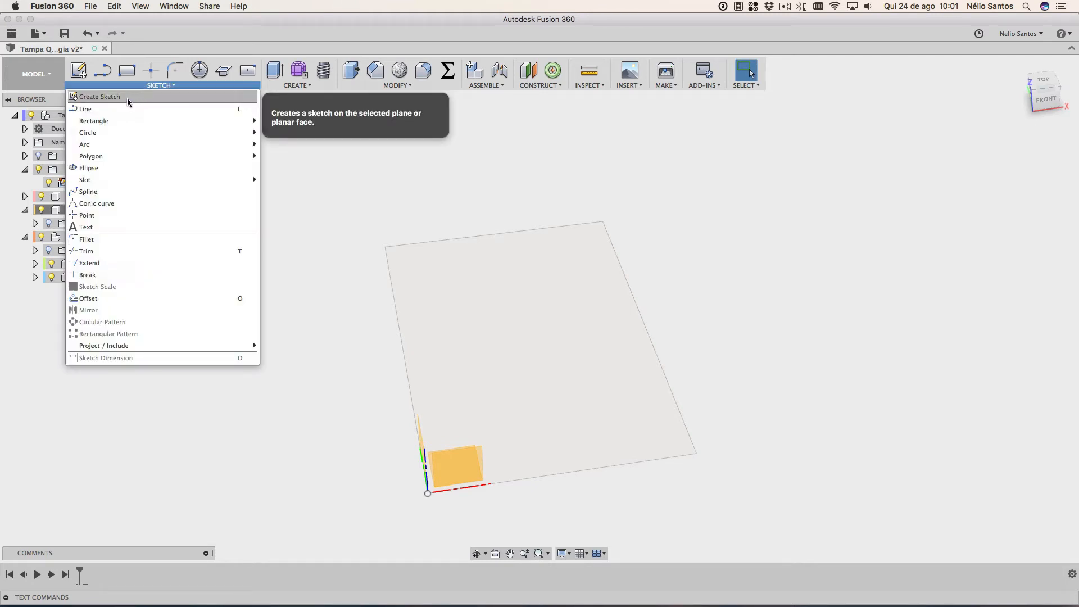
pyautogui.click(128, 98)
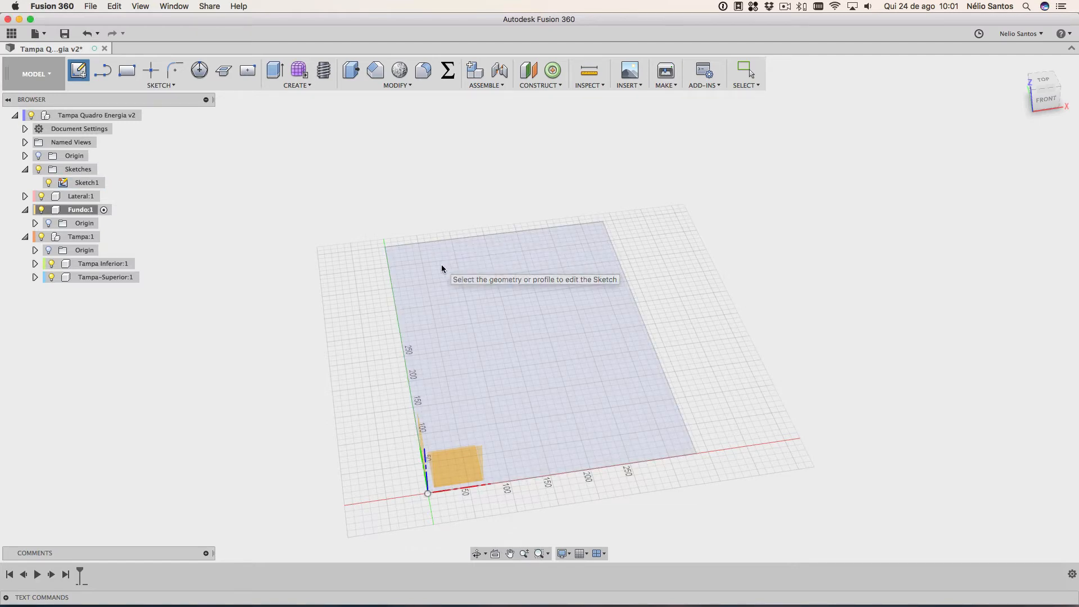
pyautogui.click(441, 265)
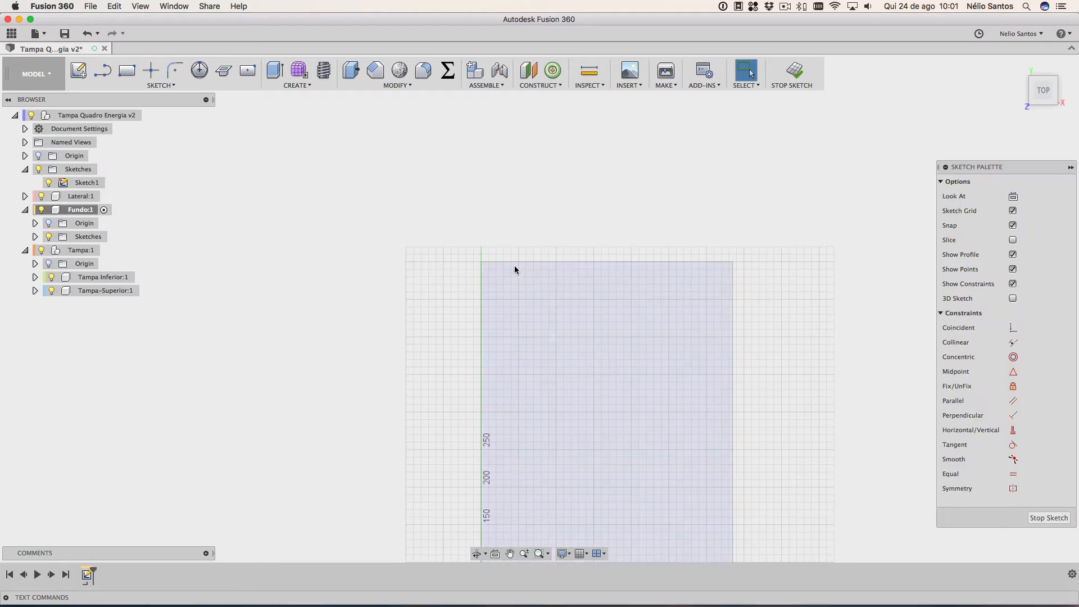
# Project the upper short edge of the panel rectangle into the Fundo sketch
pyautogui.click(512, 261)
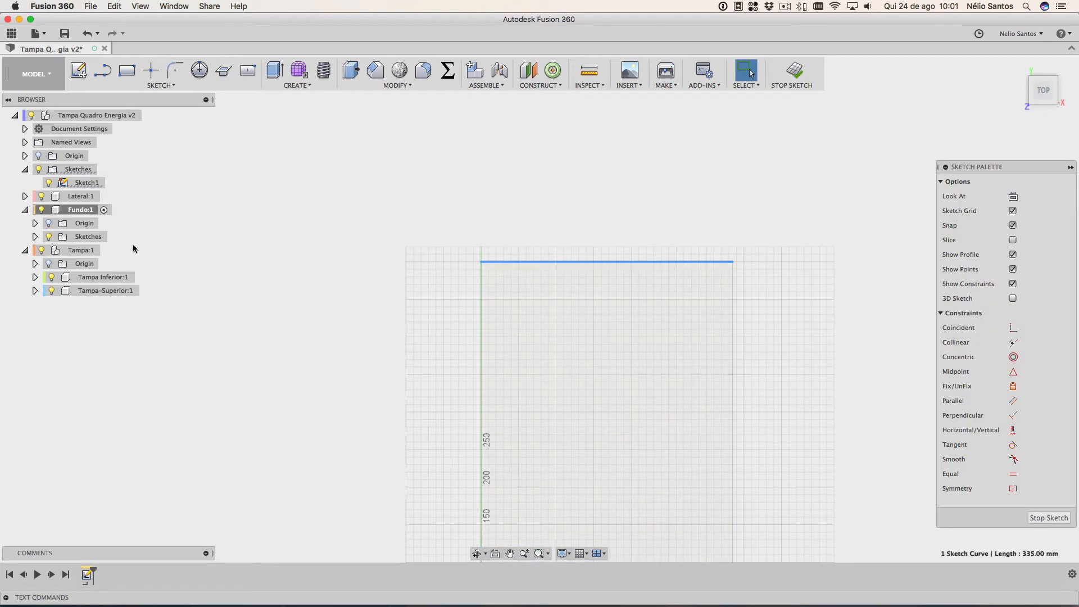
pyautogui.click(35, 236)
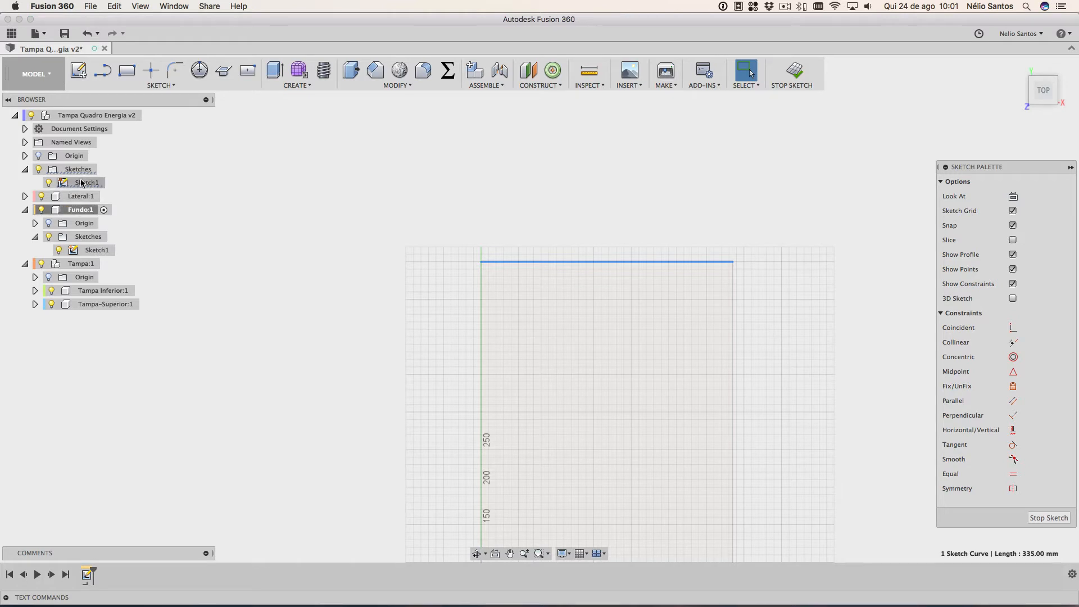
pyautogui.click(160, 84)
pyautogui.moveTo(143, 346)
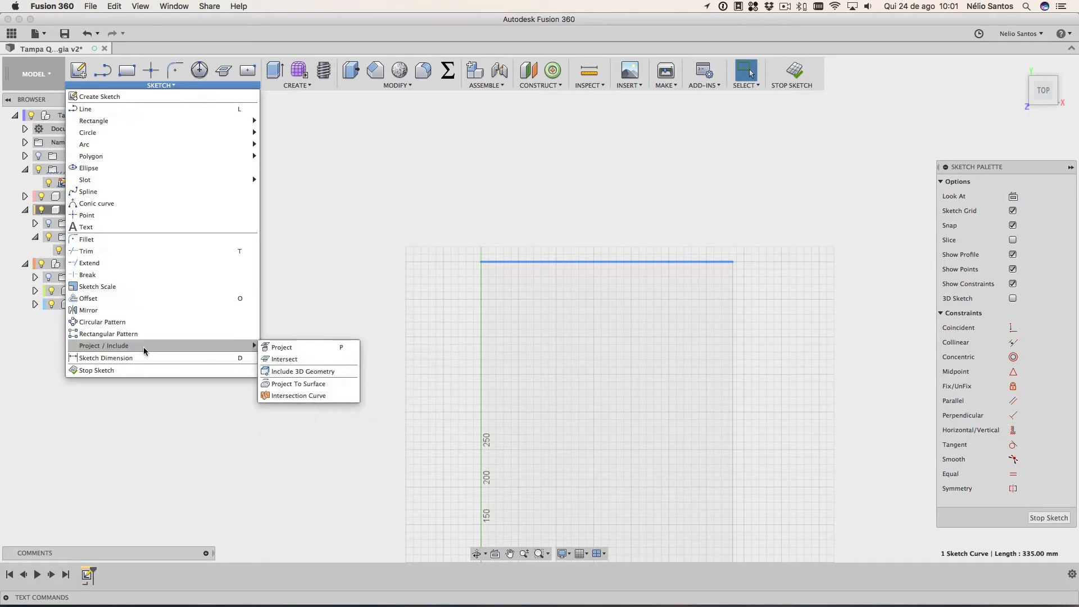
pyautogui.click(276, 345)
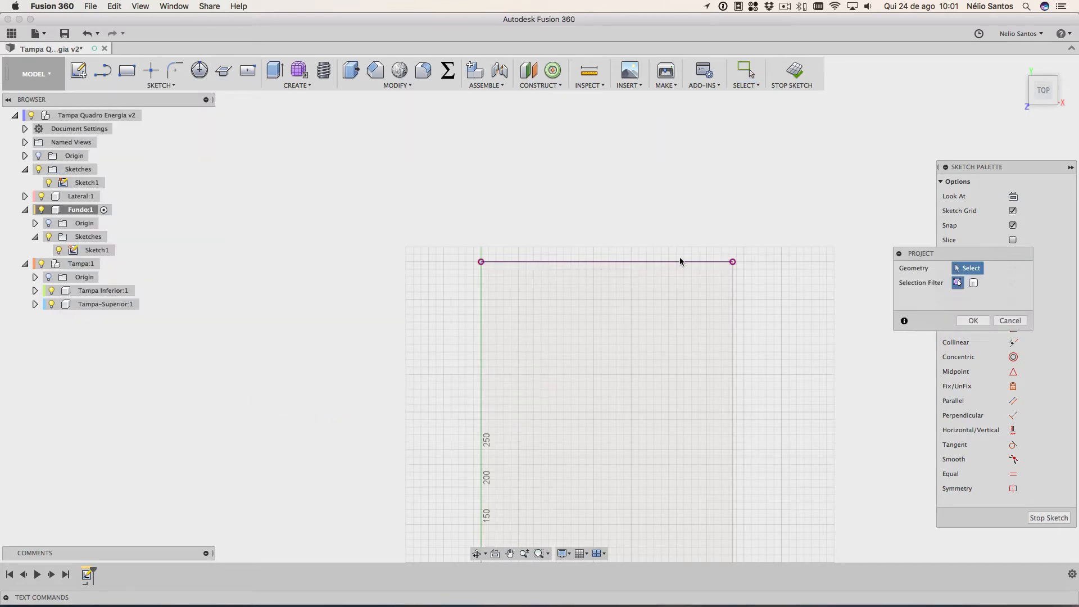
pyautogui.click(971, 320)
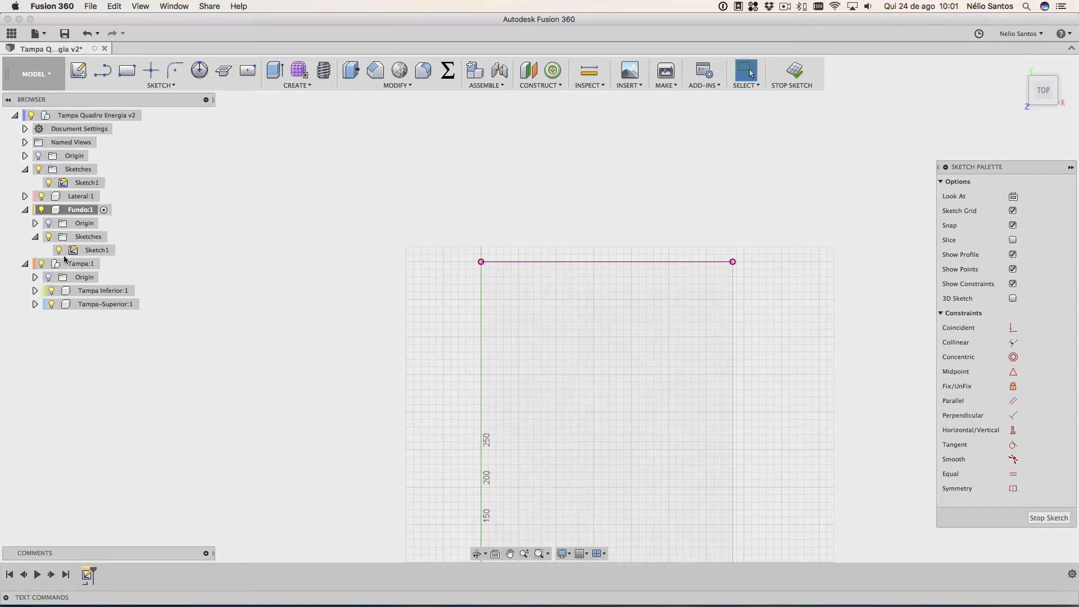
# Hide the base panel sketch of the root component while keeping the Fundo sketch shown
pyautogui.click(58, 250)
pyautogui.click(58, 251)
pyautogui.click(50, 184)
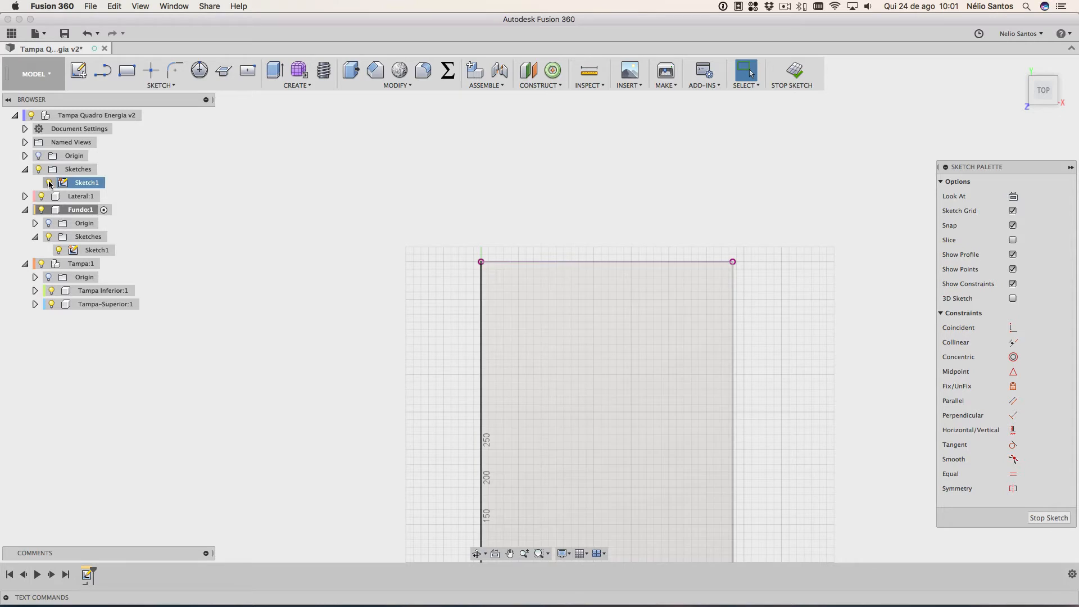
pyautogui.click(49, 182)
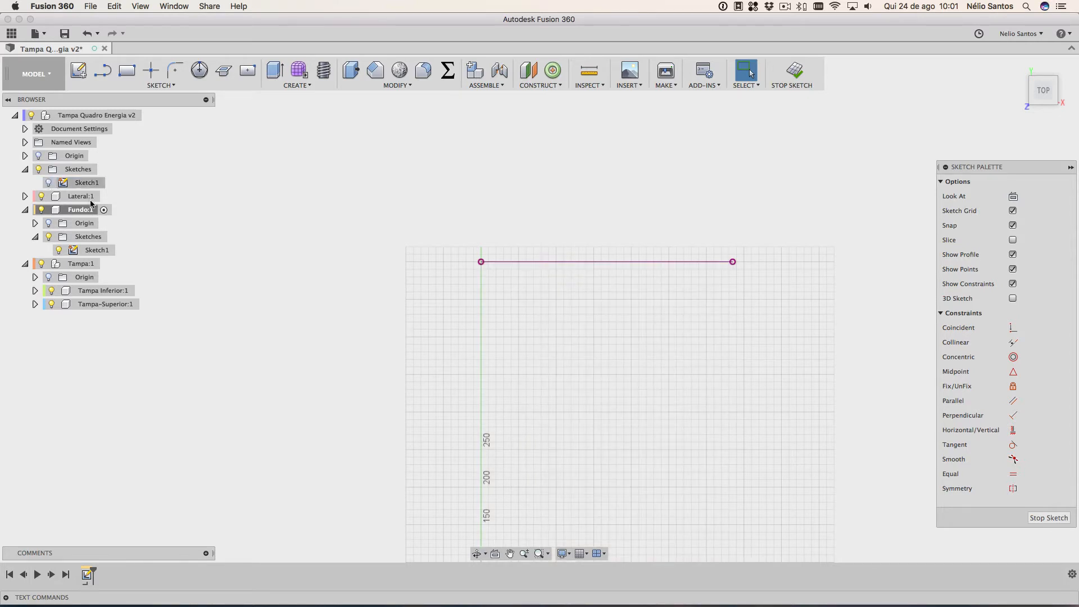
# Draw a rectangle above the projected line, spanning its full length, with its height set to the mdf_parede parameter
pyautogui.scroll(2, 567, 290)
pyautogui.scroll(4, 567, 290)
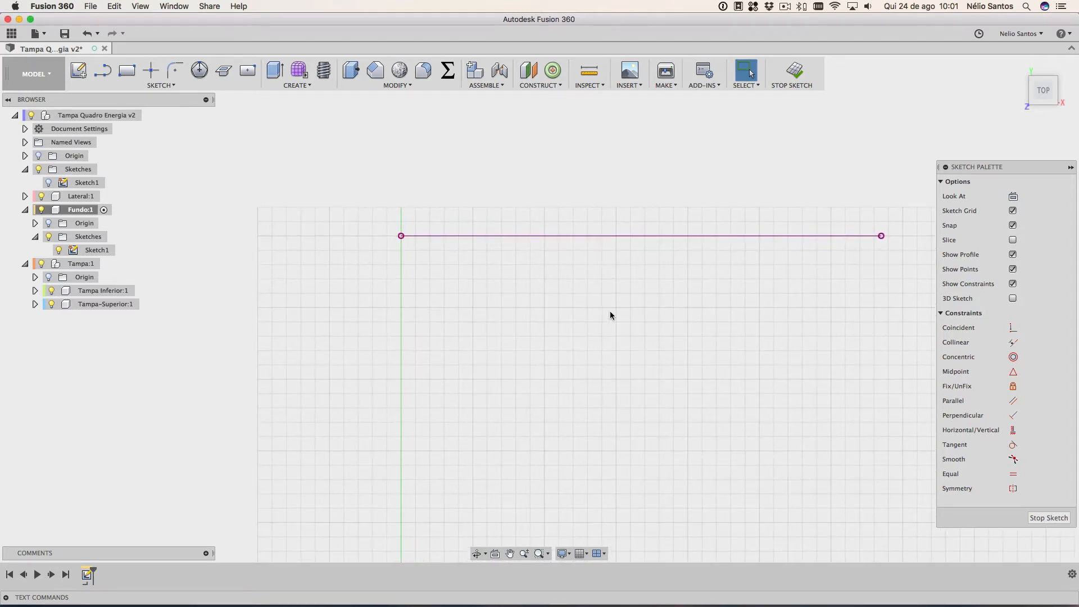
pyautogui.moveTo(610, 315); pyautogui.dragTo(472, 429, button='middle')
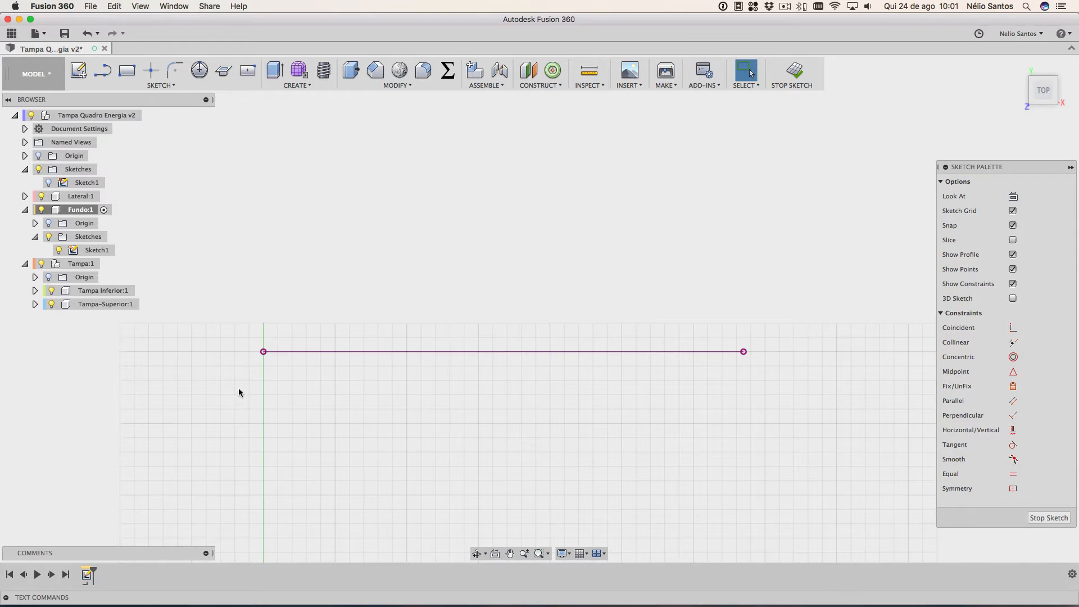
pyautogui.press('r')
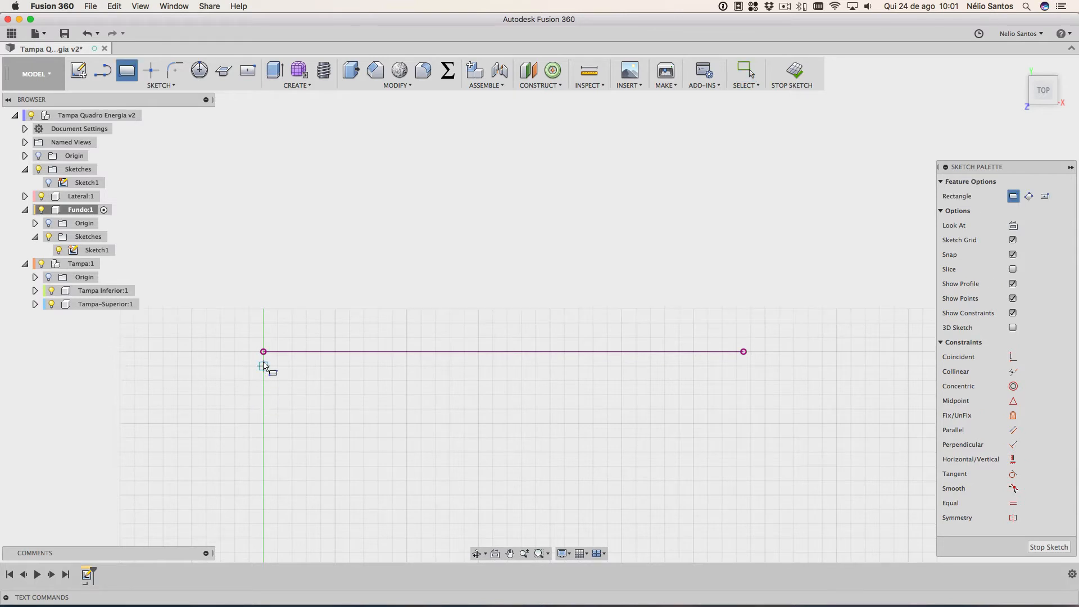
pyautogui.click(264, 352)
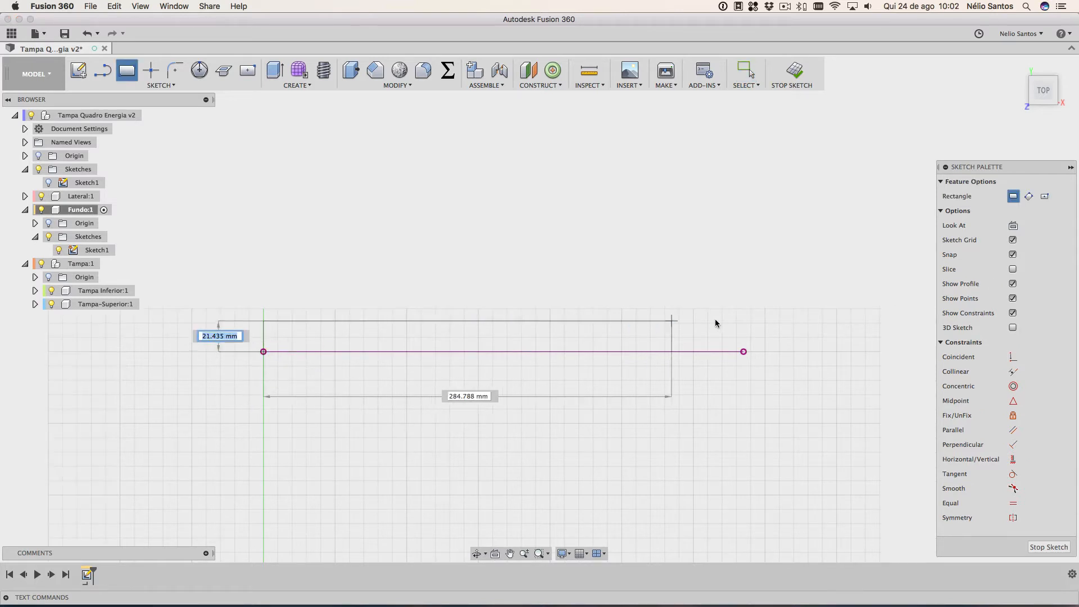
pyautogui.click(744, 352)
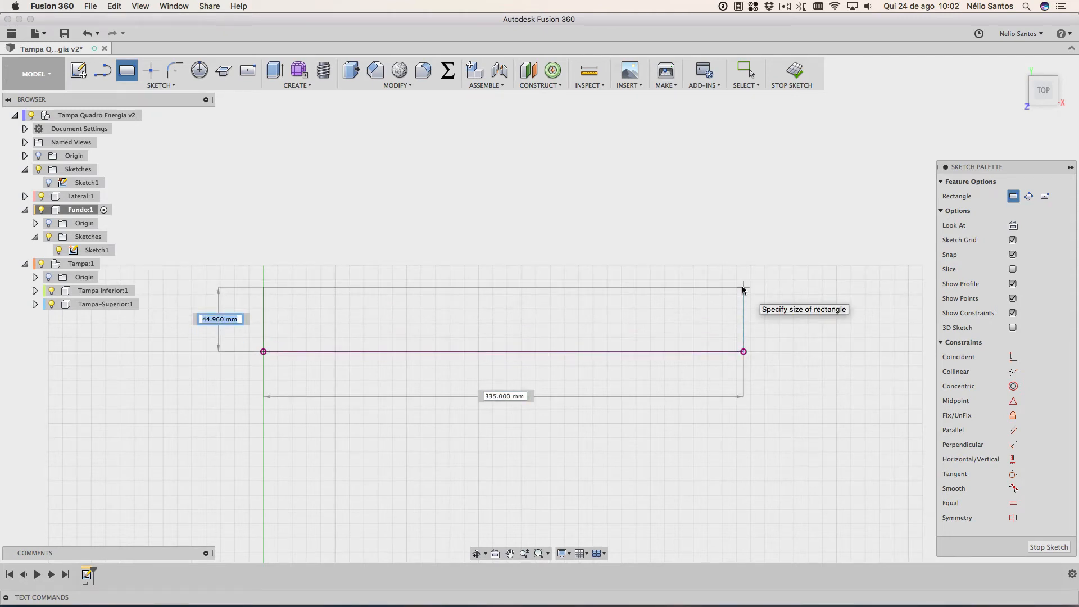
pyautogui.write('mdf')
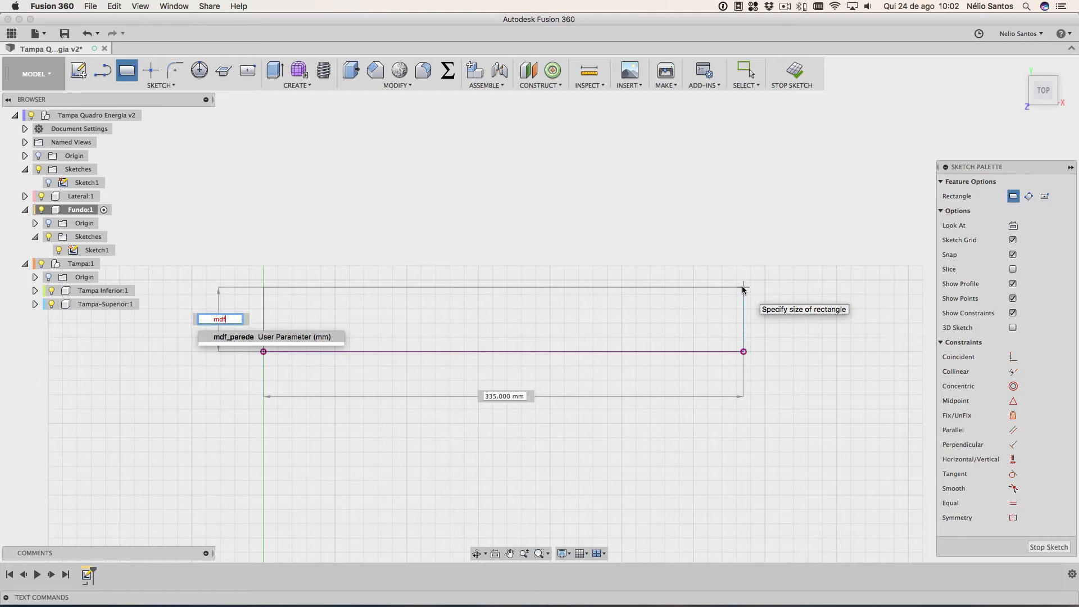
pyautogui.press('Return')
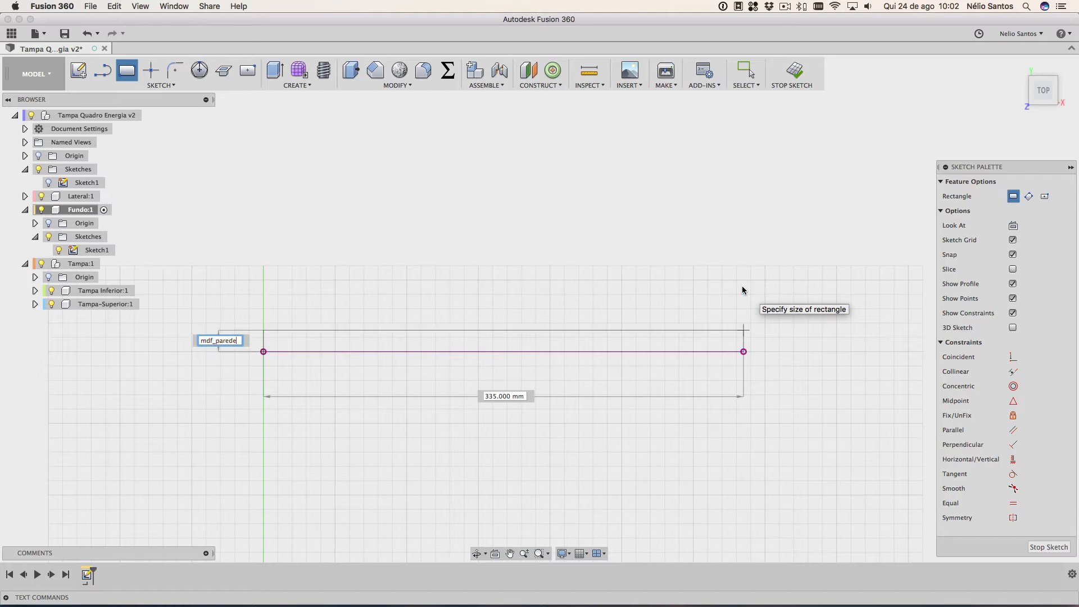
pyautogui.press('Return')
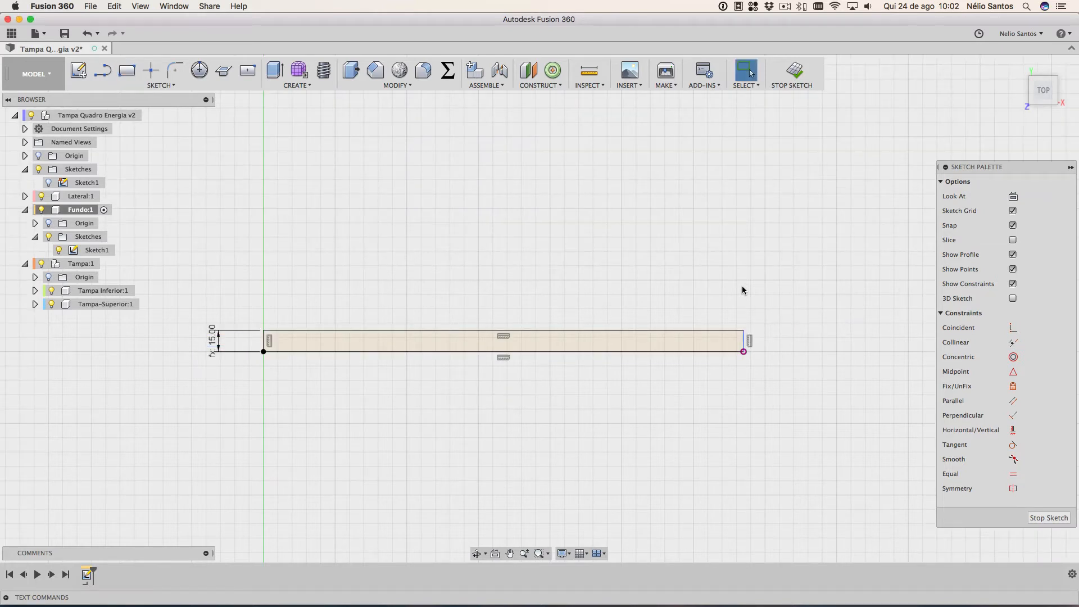
# Add a coincident constraint tying the rectangle's right edge to the right endpoint of the projected line
pyautogui.click(743, 343)
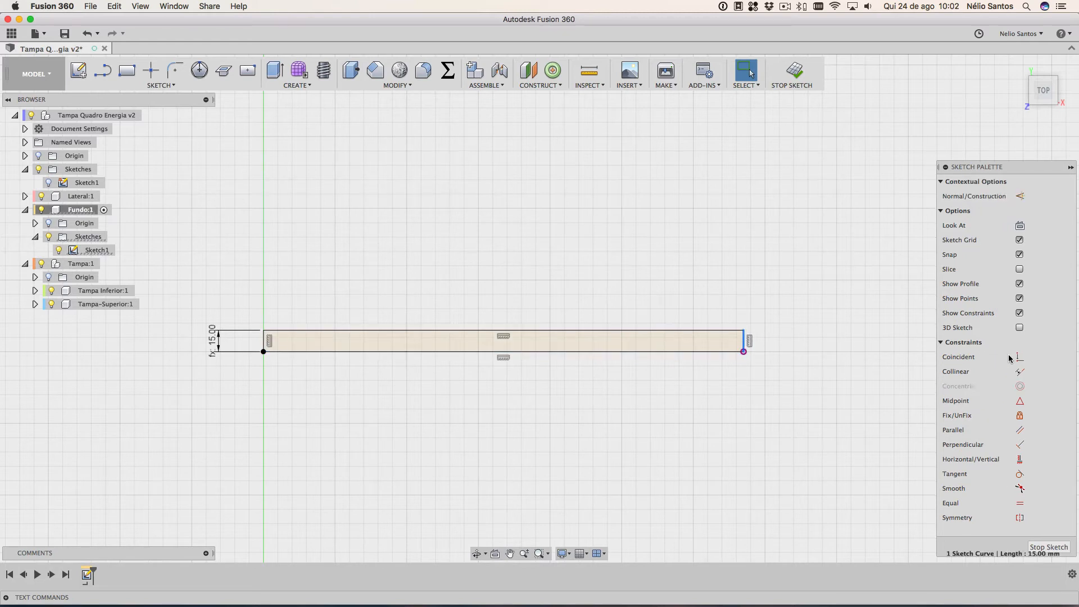
pyautogui.keyDown('shift'); pyautogui.click(743, 350); pyautogui.keyUp('shift')
pyautogui.click(1020, 358)
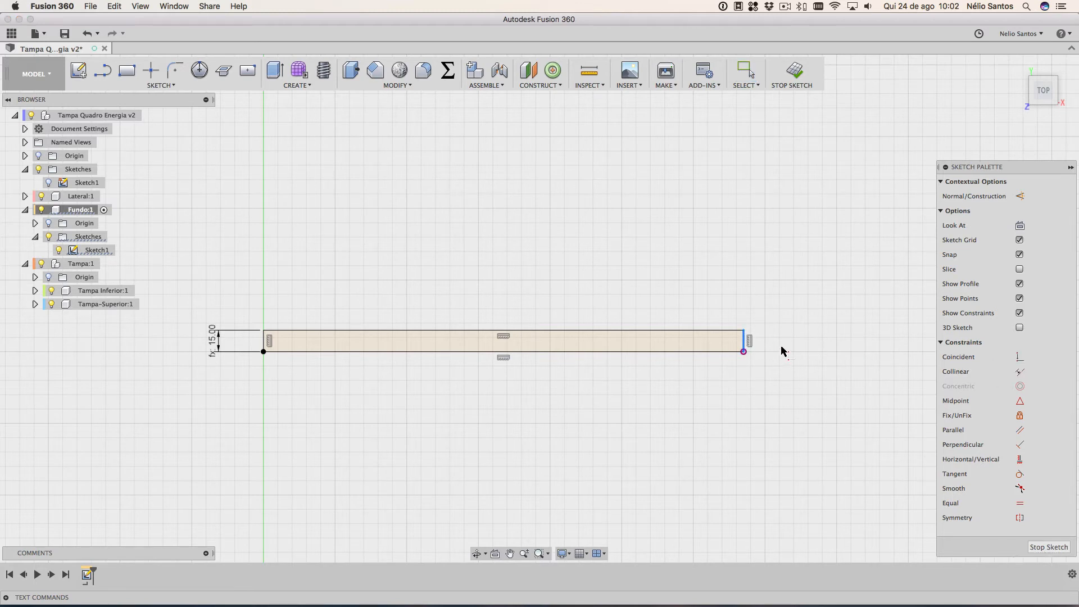
pyautogui.click(743, 352)
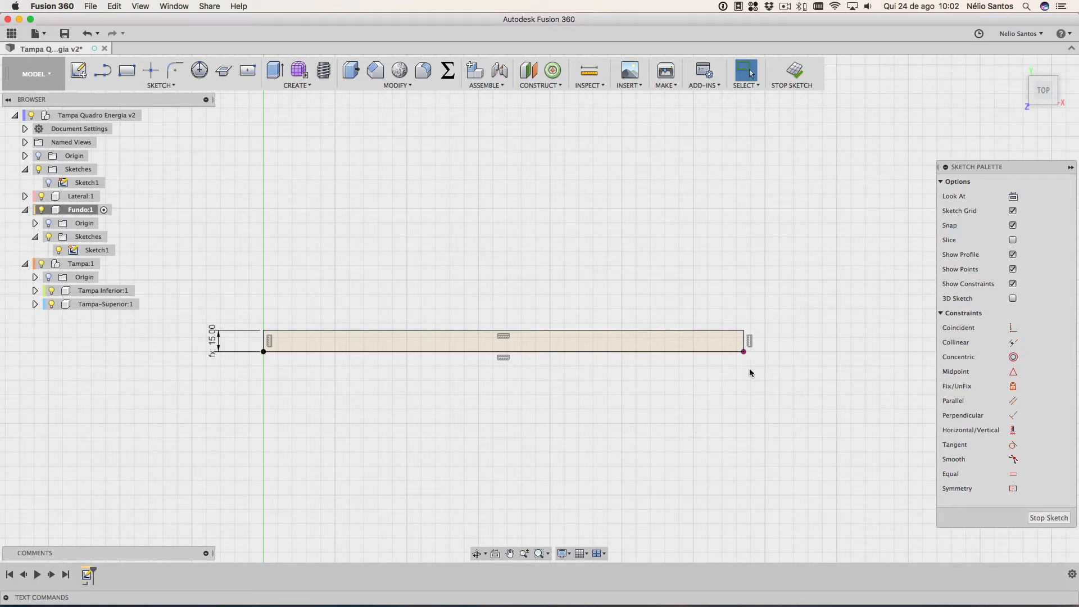
# Finish the Fundo sketch
pyautogui.click(797, 72)
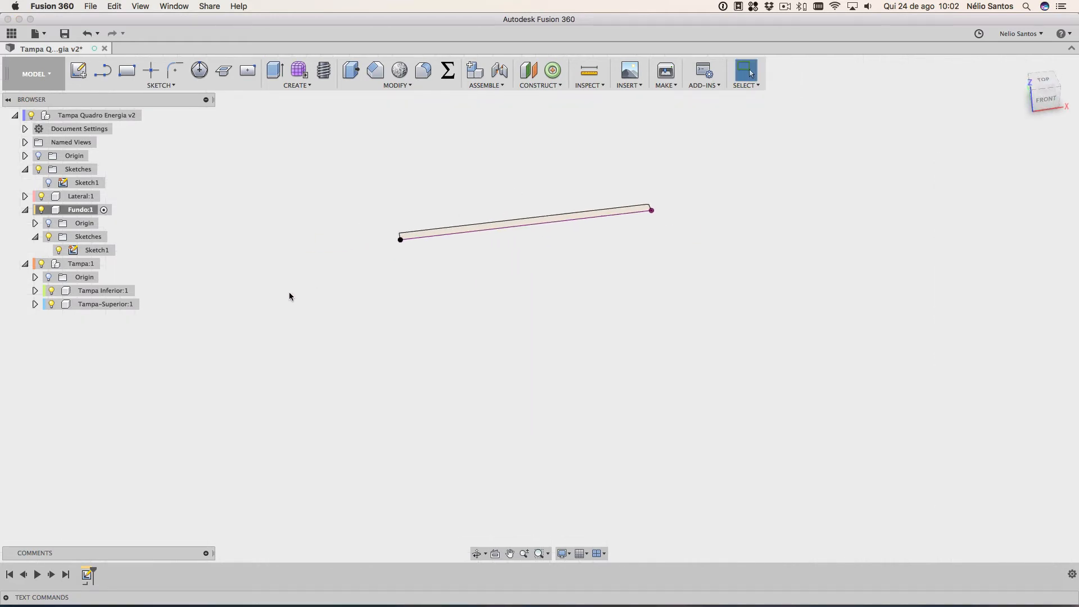
pyautogui.scroll(4, 289, 296)
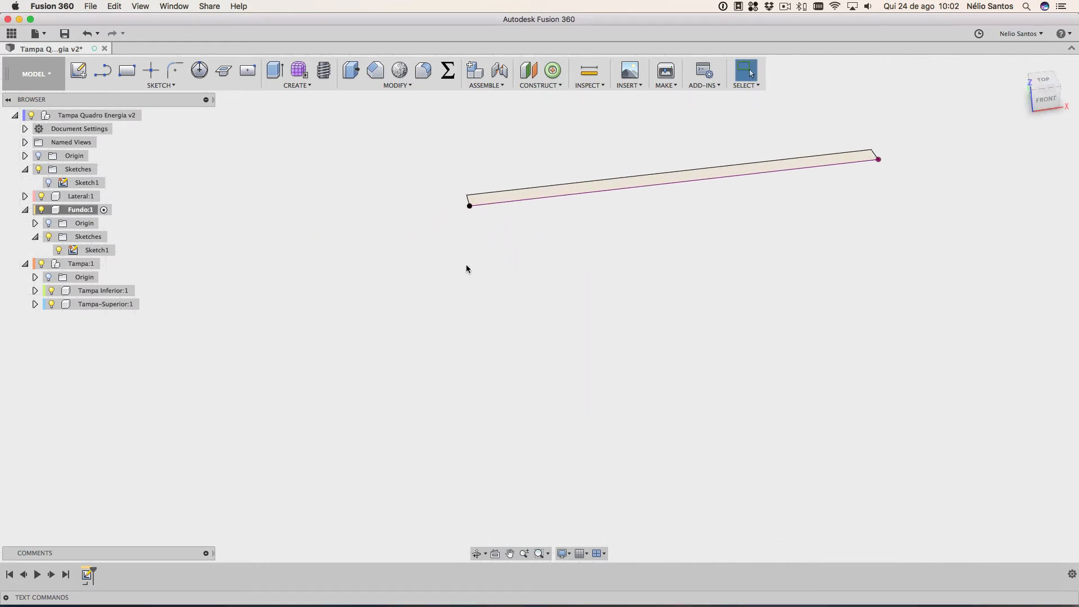
pyautogui.moveTo(503, 285); pyautogui.dragTo(398, 434, button='middle')
# Extrude the Fundo rectangle profile upward as a new body, with the distance set to the quadro_profundidade parameter
pyautogui.click(447, 303)
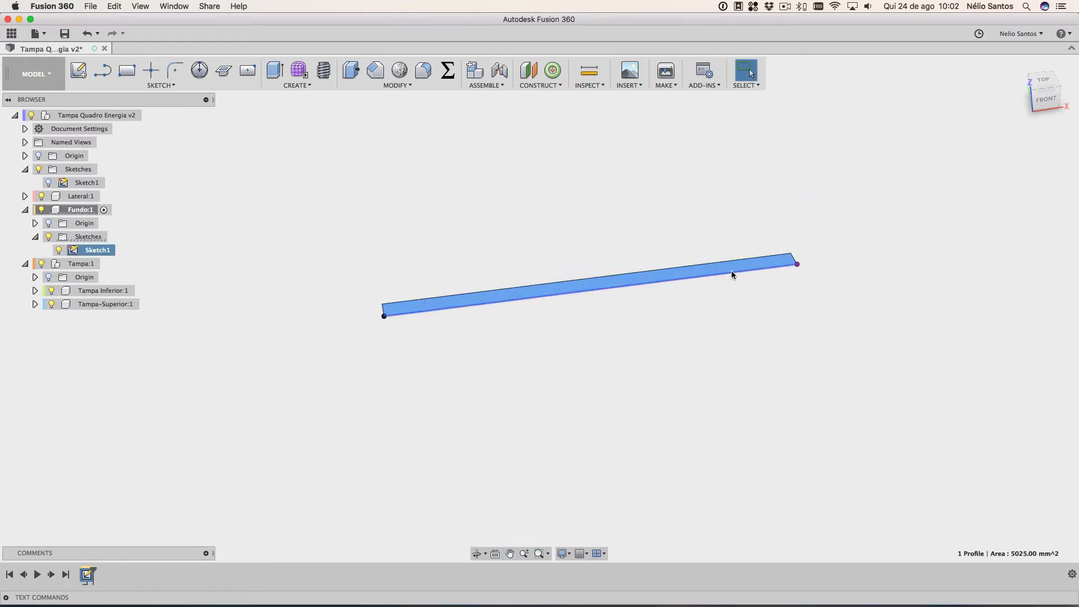
pyautogui.click(371, 318)
pyautogui.click(409, 304)
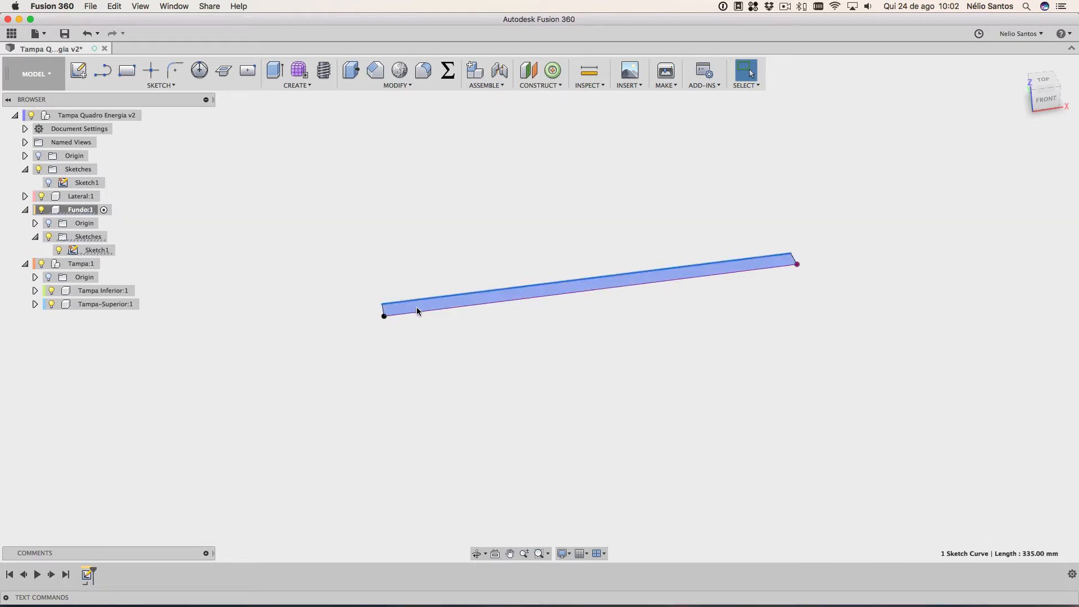
pyautogui.click(417, 308)
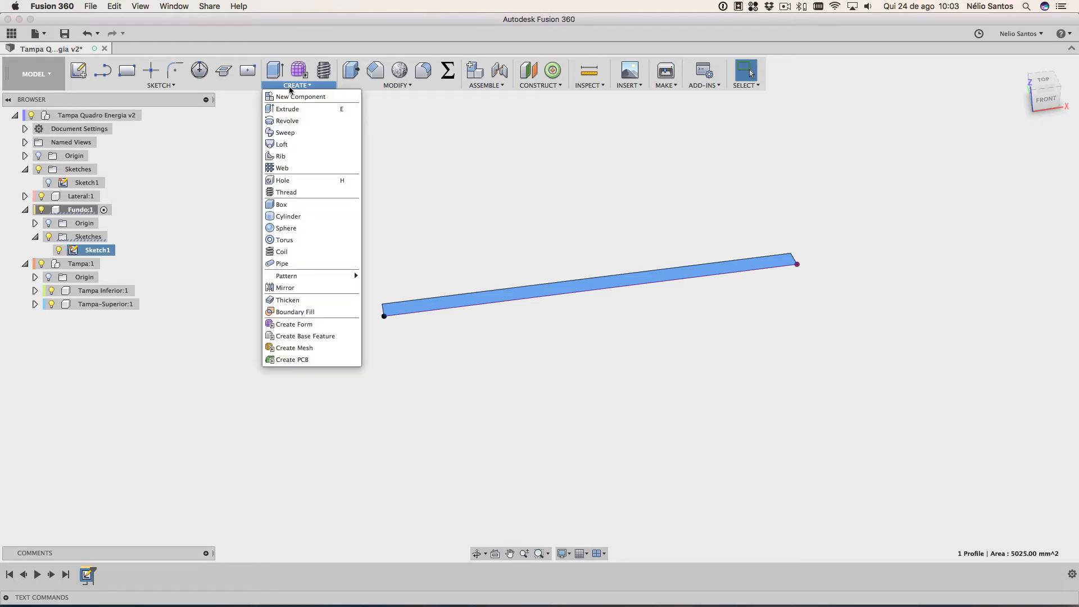
pyautogui.moveTo(377, 86)
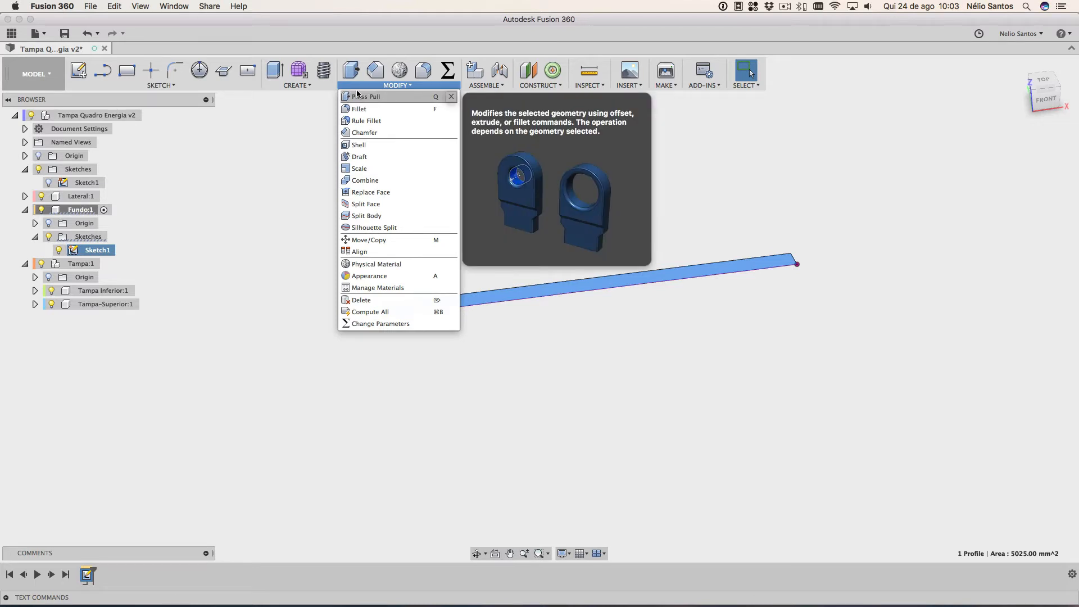
pyautogui.moveTo(287, 86)
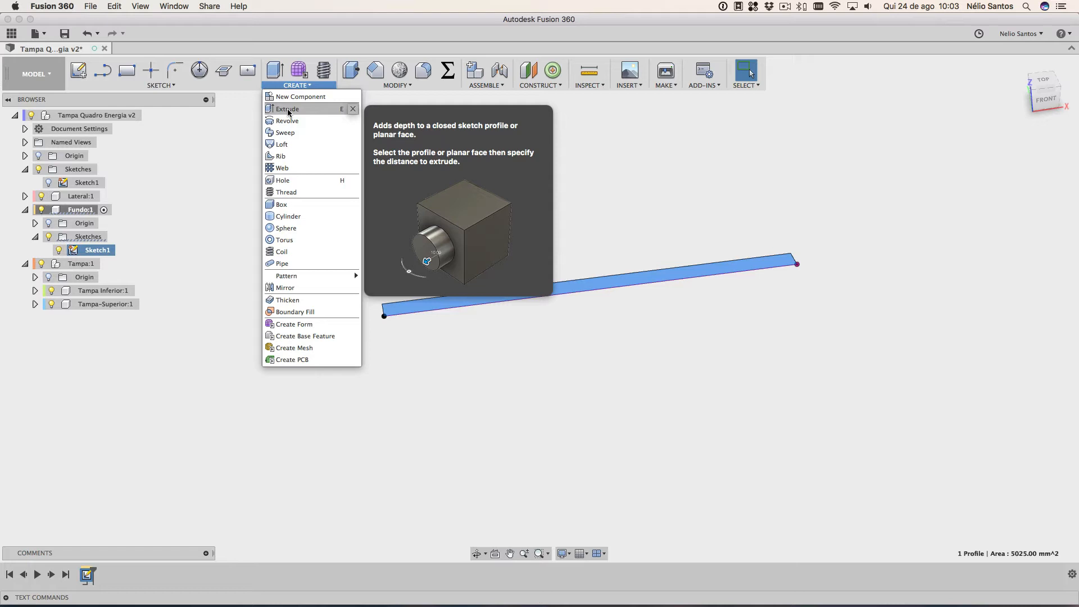
pyautogui.click(288, 110)
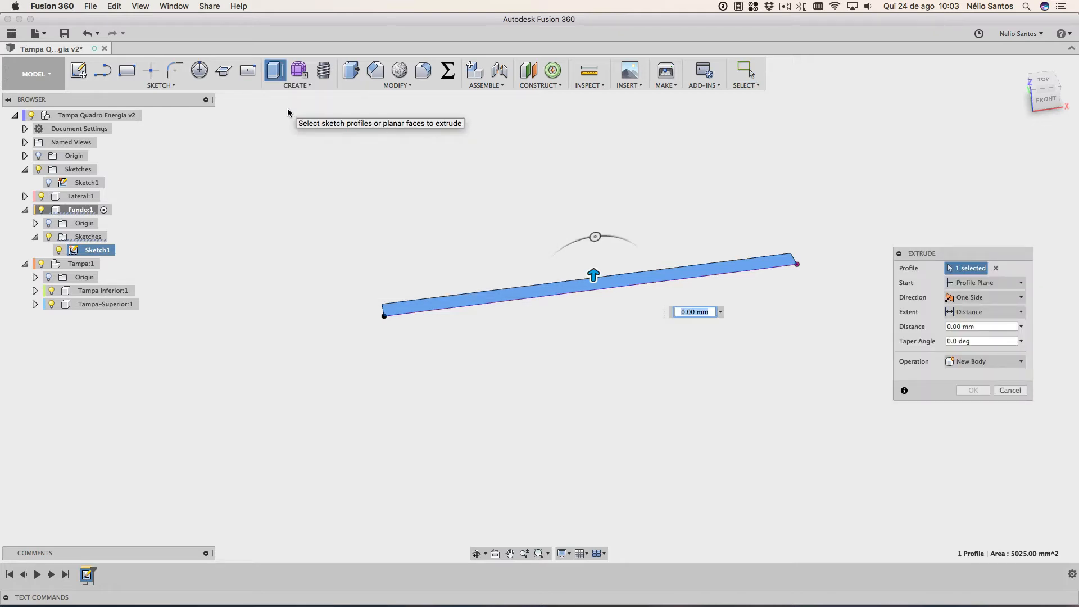
pyautogui.write('quadro')
pyautogui.press('Down')
pyautogui.press('Down')
pyautogui.press('Down')
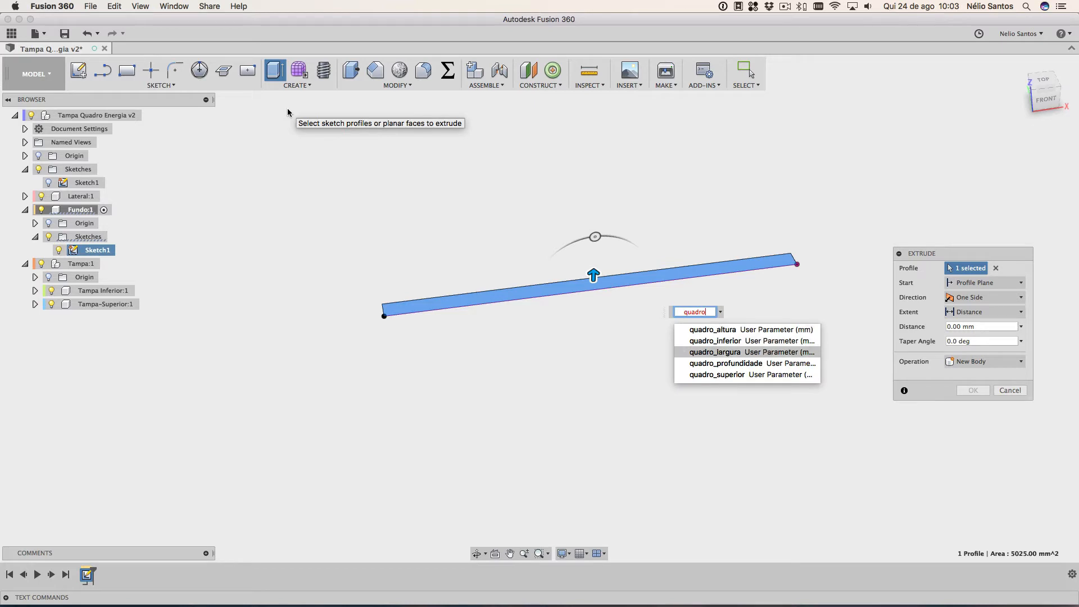
pyautogui.press('Return')
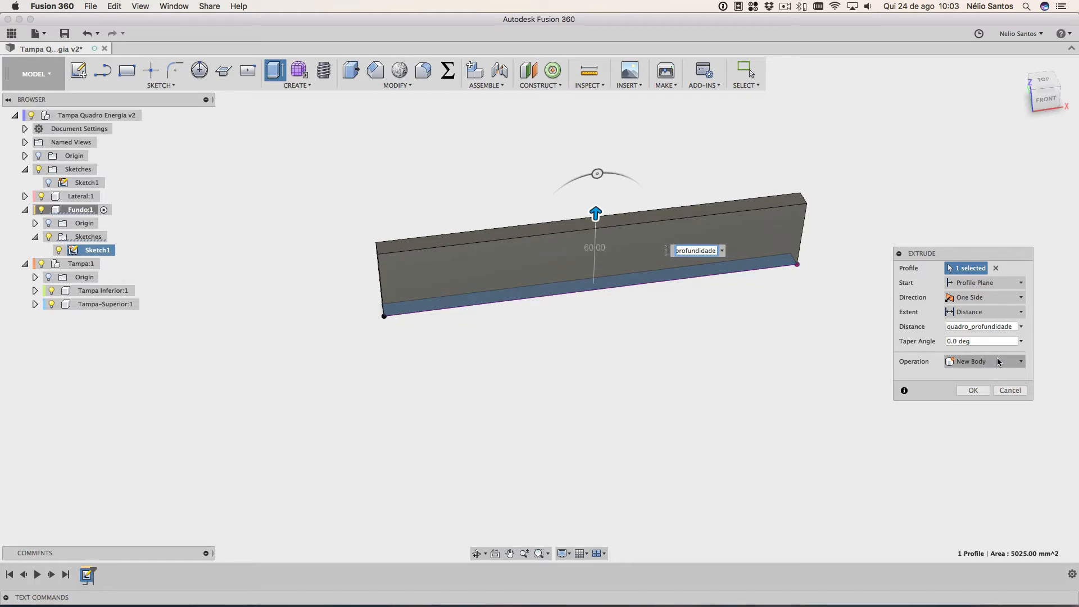
pyautogui.click(971, 390)
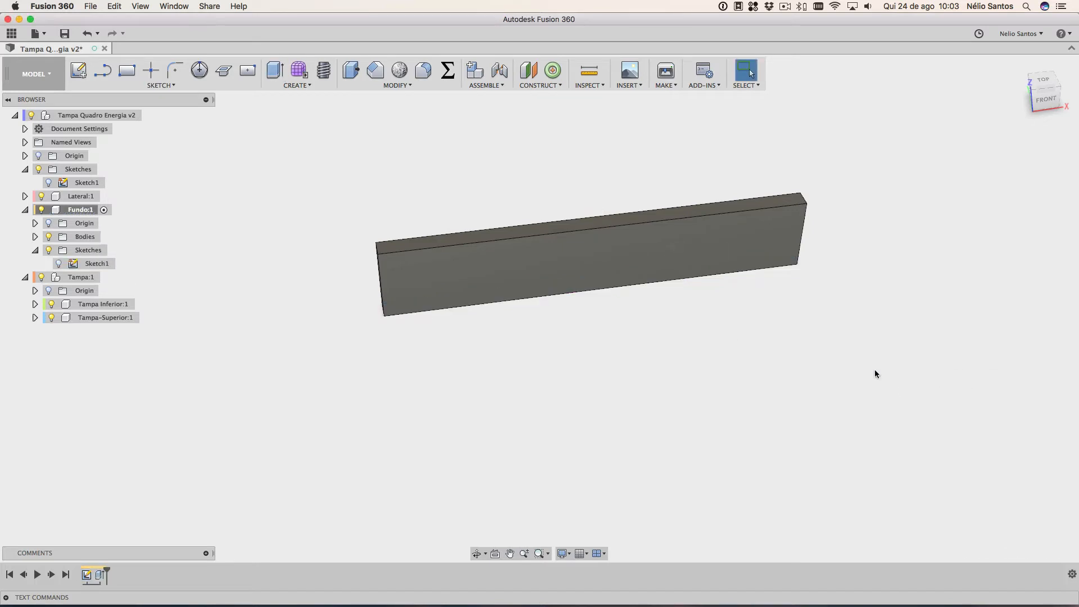
# Apply the Wood (Oak) physical material to the extruded Fundo body and close the material library
pyautogui.click(103, 210)
pyautogui.click(34, 236)
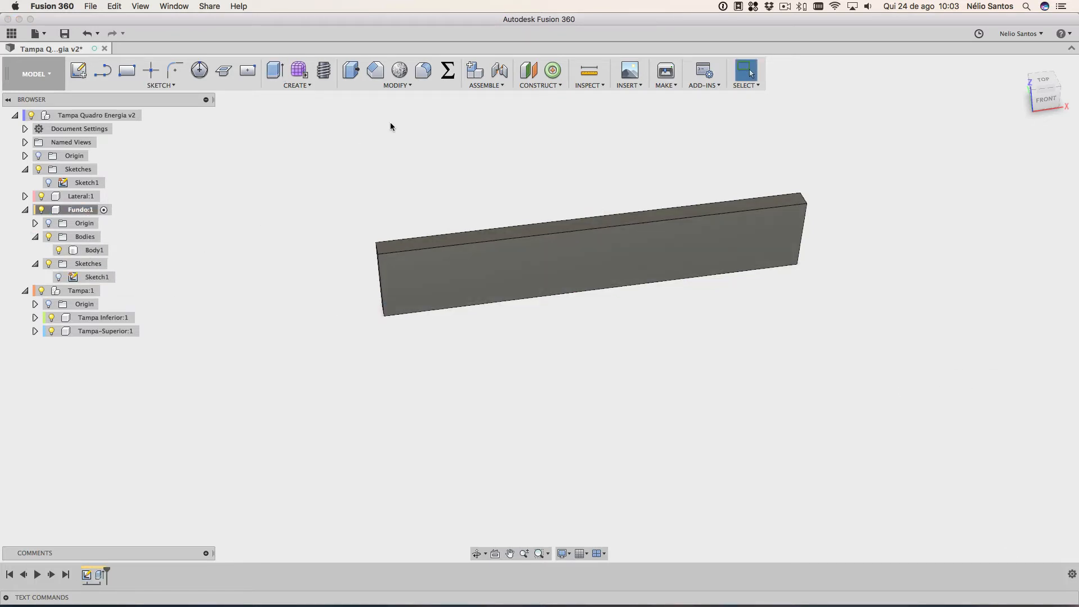
pyautogui.click(400, 72)
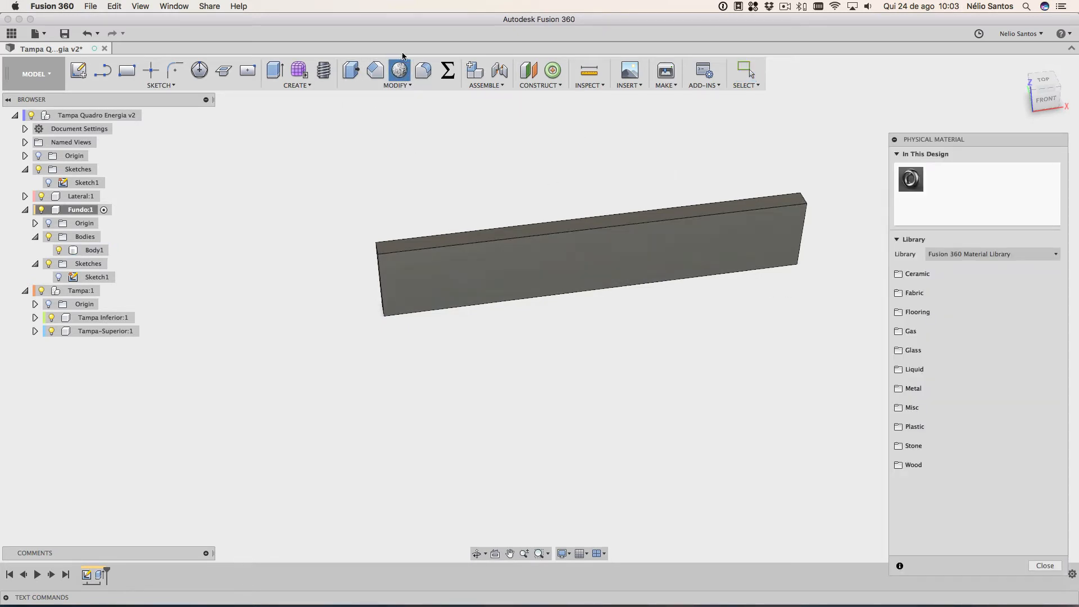
pyautogui.click(392, 86)
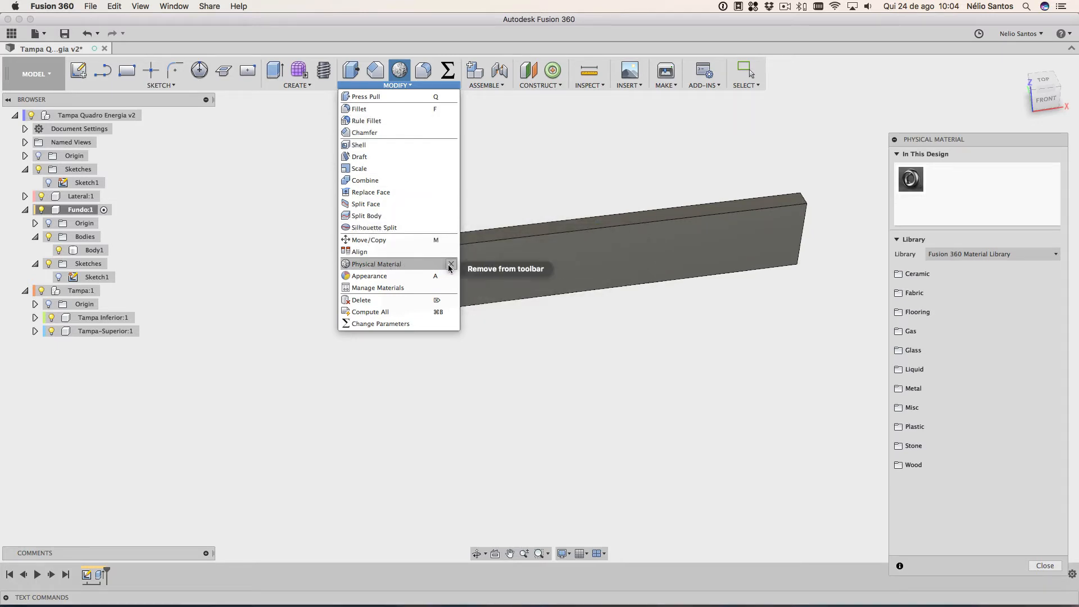
pyautogui.click(403, 84)
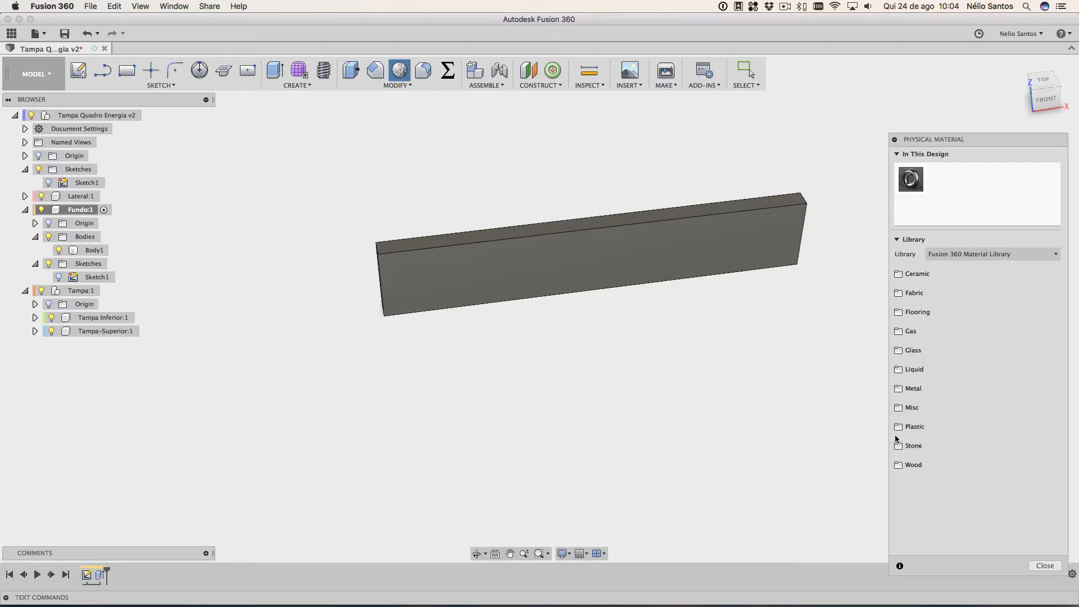
pyautogui.click(900, 466)
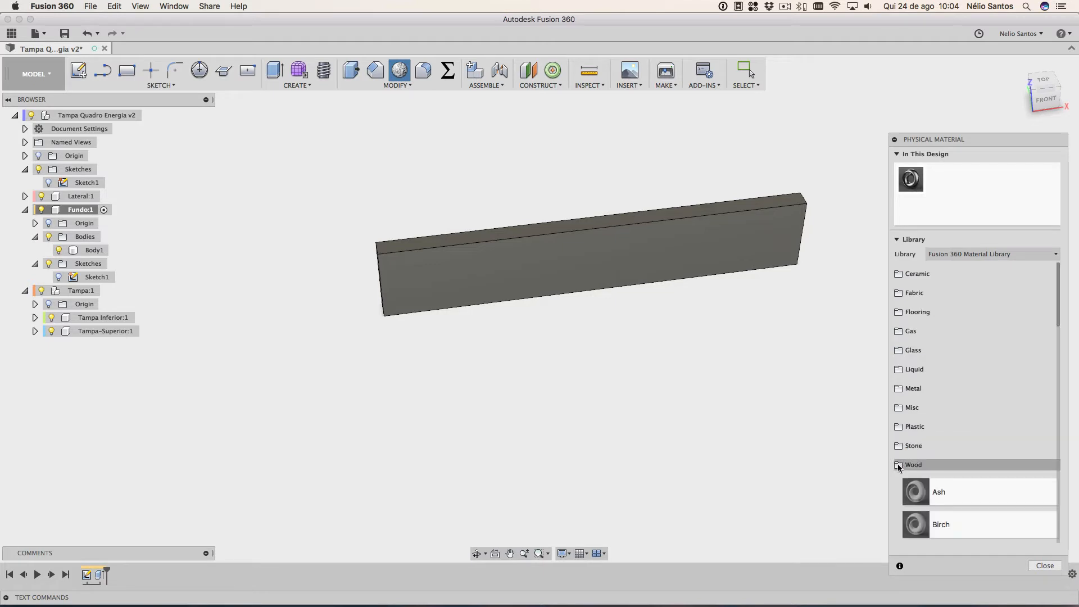
pyautogui.scroll(-10, 958, 473)
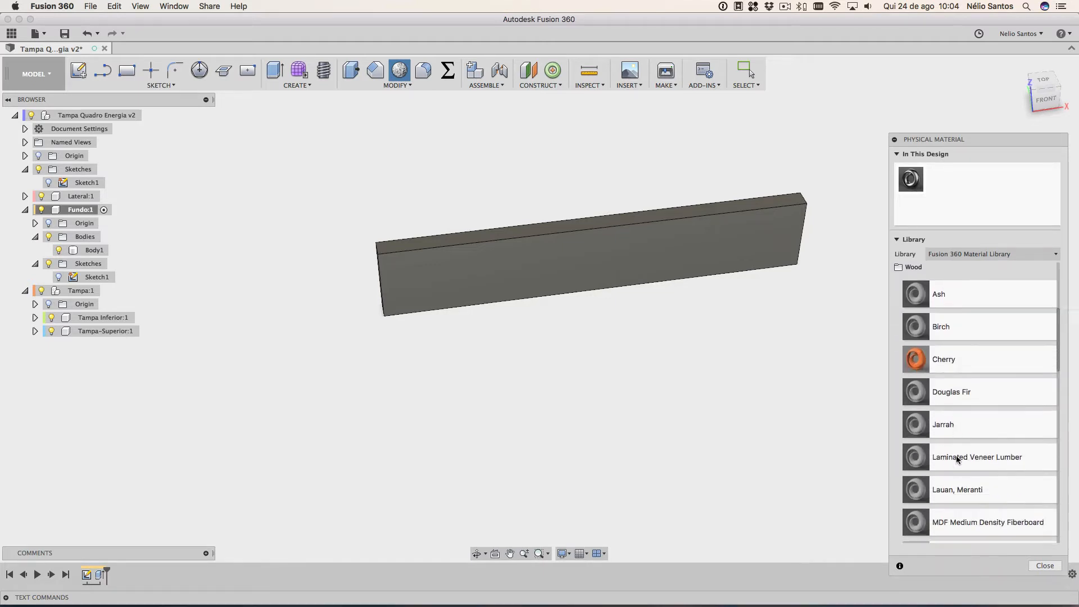
pyautogui.scroll(-10, 957, 459)
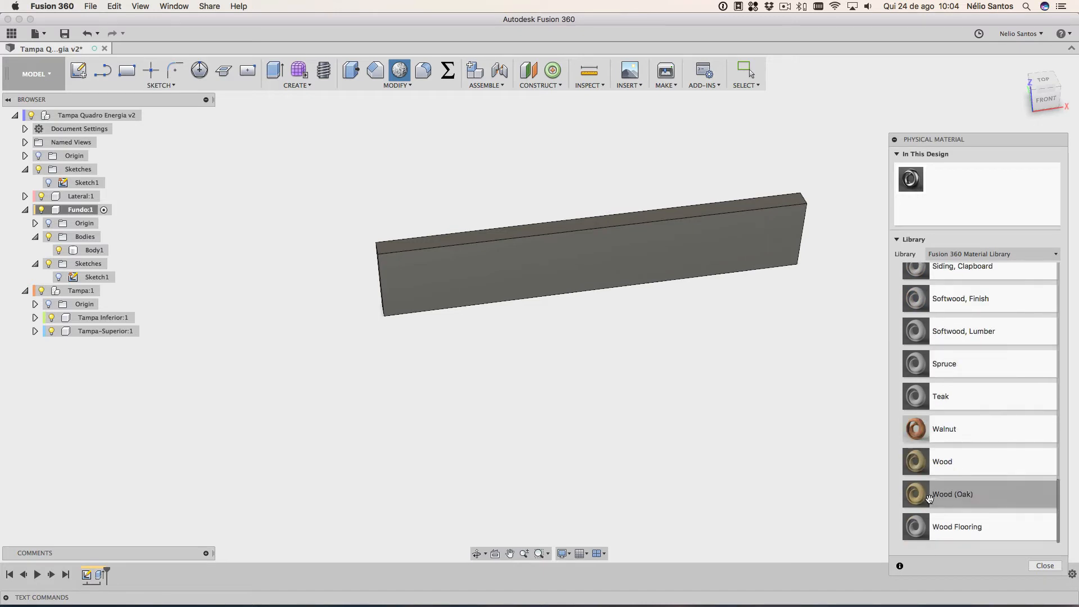
pyautogui.moveTo(956, 494); pyautogui.dragTo(622, 264)
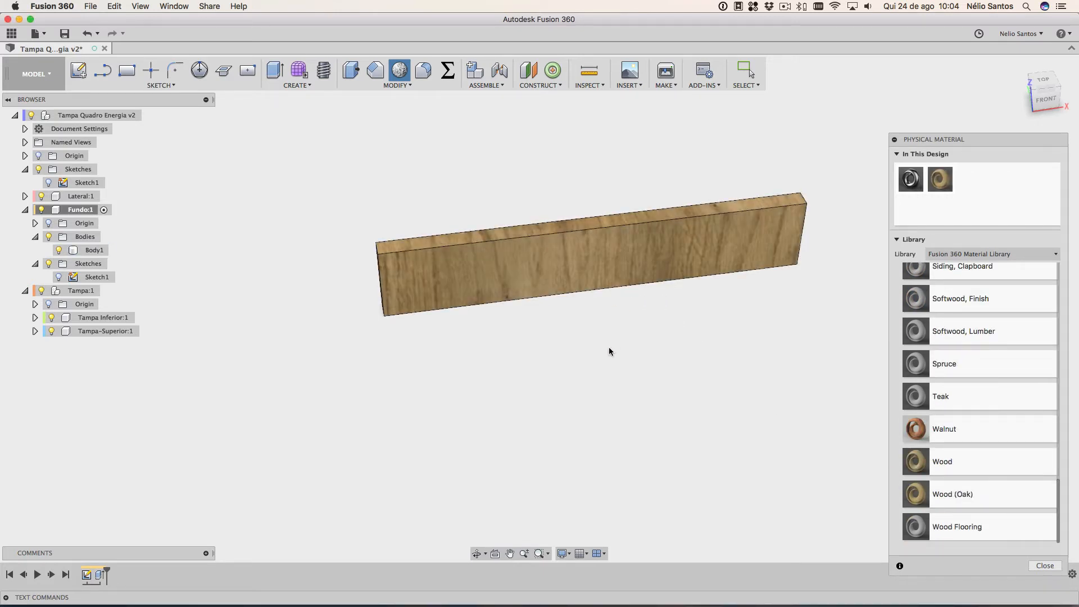
pyautogui.click(897, 240)
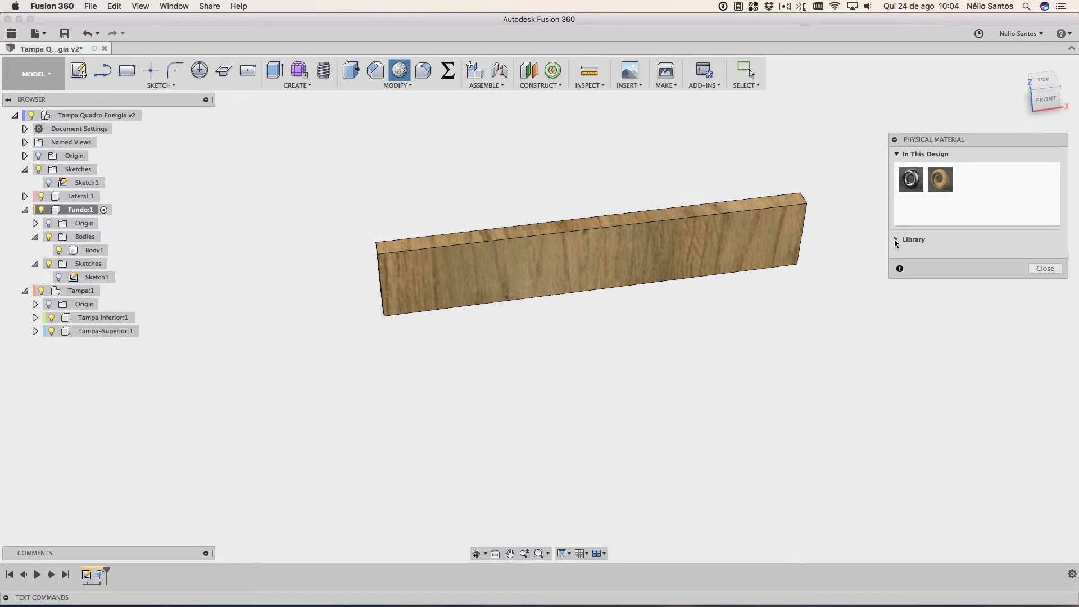
pyautogui.click(896, 139)
pyautogui.click(896, 140)
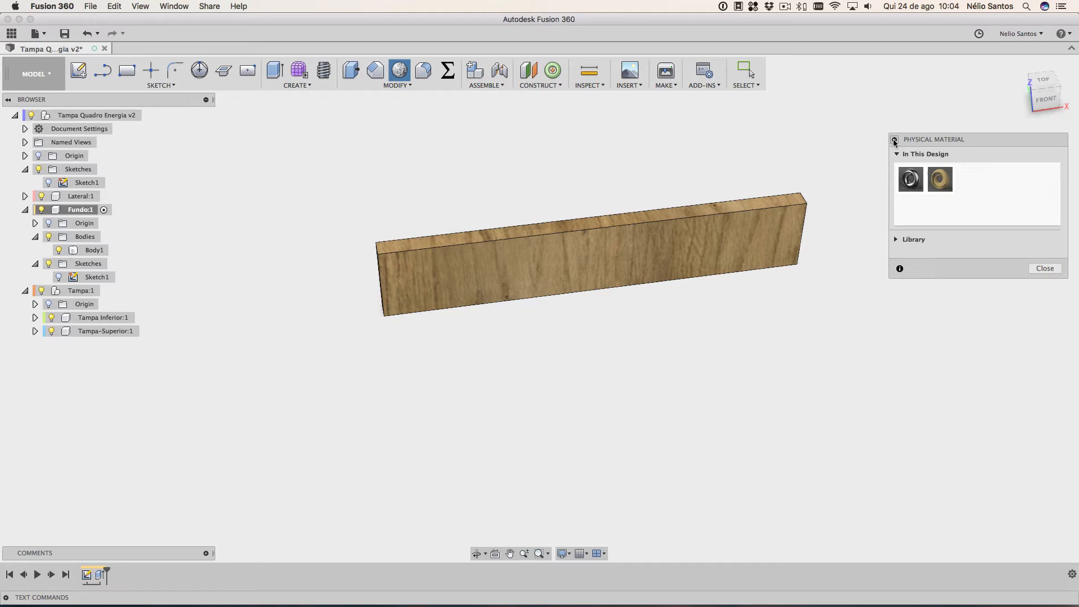
pyautogui.click(1044, 269)
# Show the base panel sketch of the root component together with the Fundo board
pyautogui.scroll(-2, 491, 378)
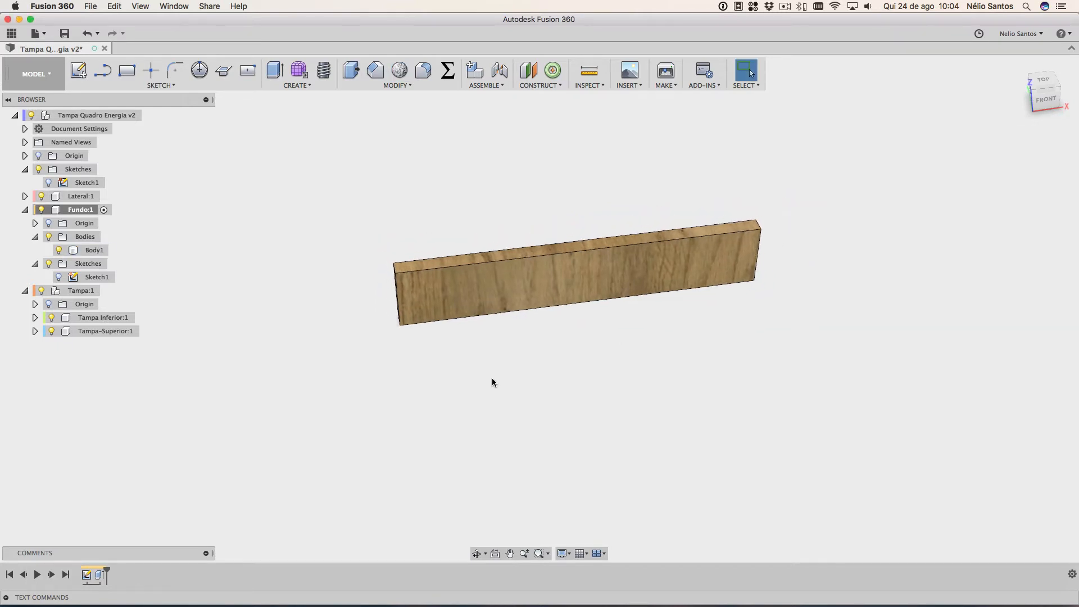
pyautogui.click(49, 182)
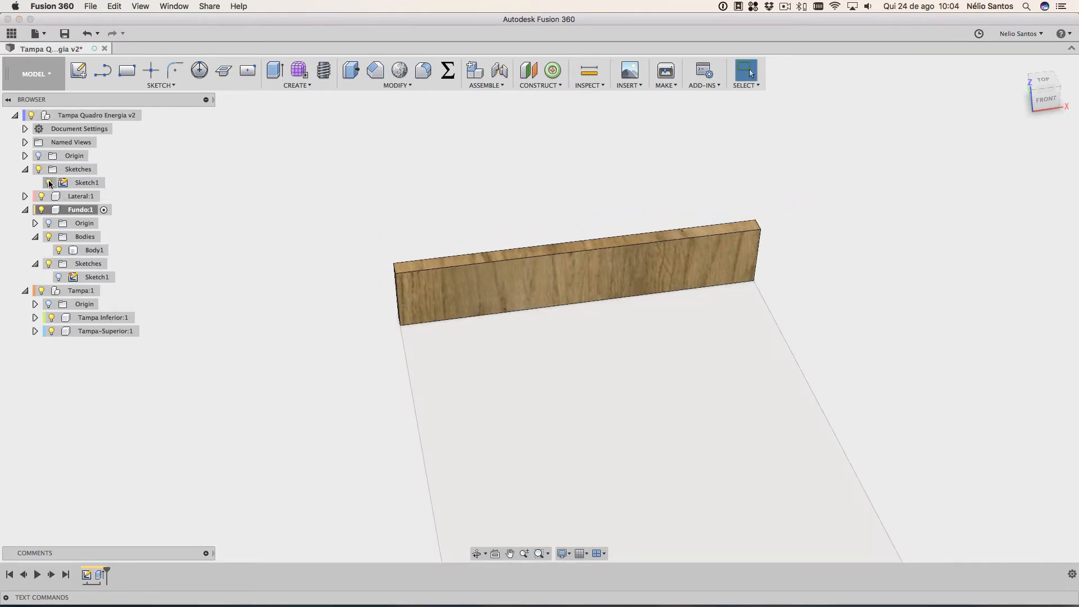
pyautogui.scroll(-2, 376, 355)
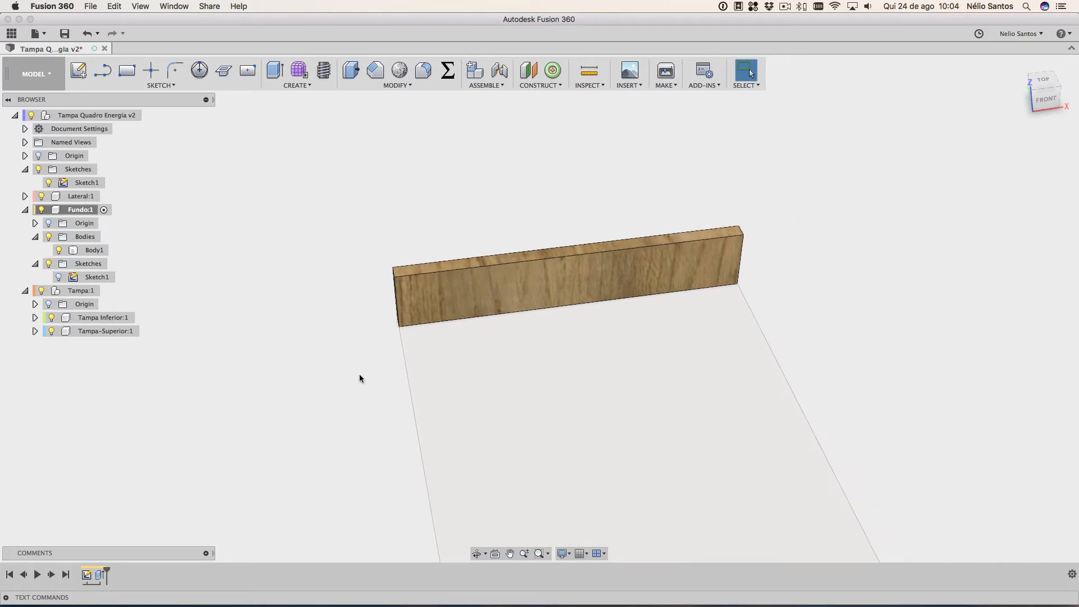
pyautogui.moveTo(353, 404)
pyautogui.keyDown('shift'); pyautogui.mouseDown(button='middle')
pyautogui.moveTo(369, 403)
pyautogui.moveTo(404, 352)
pyautogui.moveTo(382, 399)
pyautogui.moveTo(293, 384)
pyautogui.moveTo(390, 441)
pyautogui.moveTo(301, 268)
pyautogui.moveTo(744, 427)
pyautogui.moveTo(706, 397)
pyautogui.moveTo(737, 431)
pyautogui.moveTo(814, 440)
pyautogui.moveTo(783, 436)
pyautogui.moveTo(788, 428)
pyautogui.mouseUp(button='middle'); pyautogui.keyUp('shift')
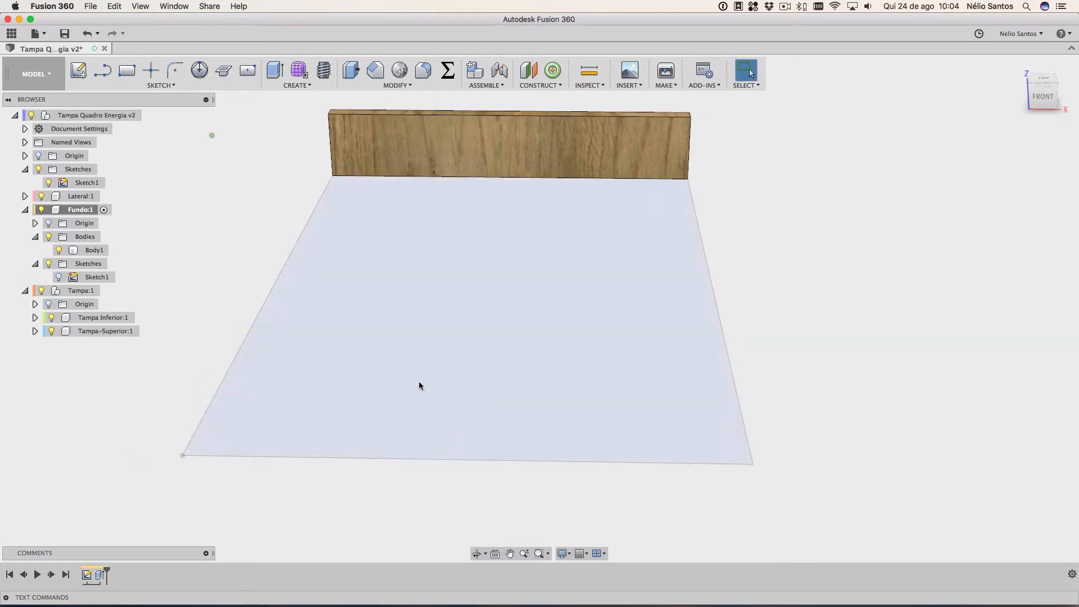
pyautogui.moveTo(234, 244); pyautogui.dragTo(314, 287, button='middle')
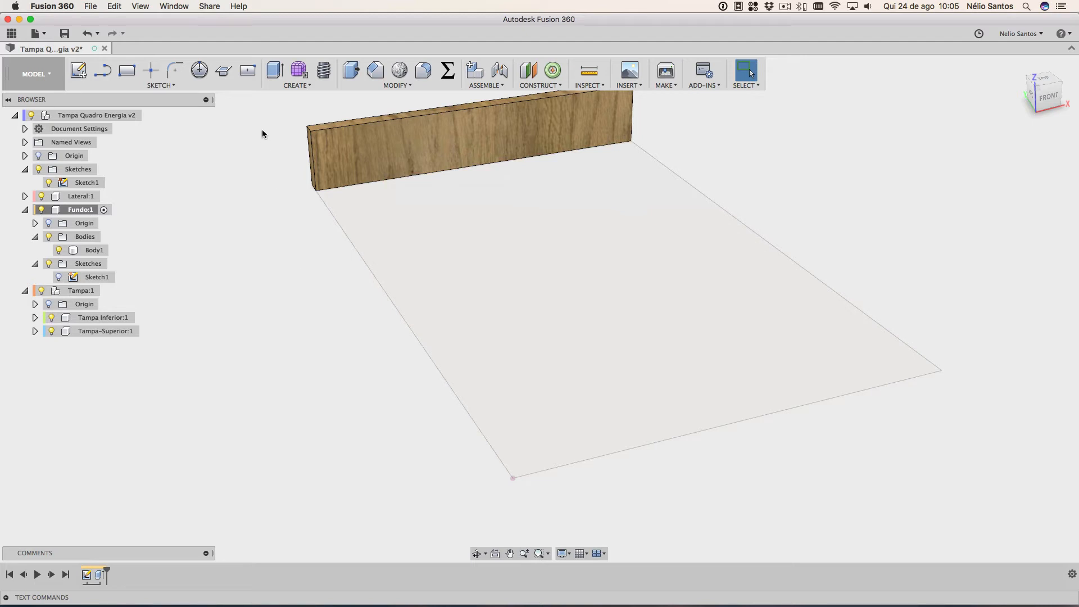
pyautogui.keyDown('shift'); pyautogui.moveTo(254, 252); pyautogui.dragTo(358, 319, button='middle'); pyautogui.keyUp('shift')
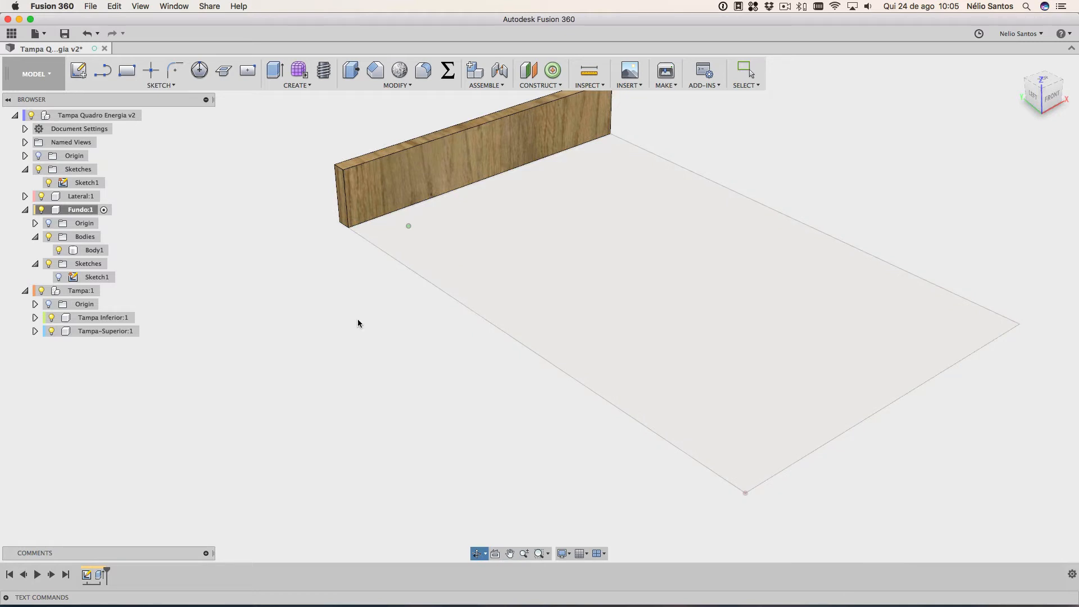
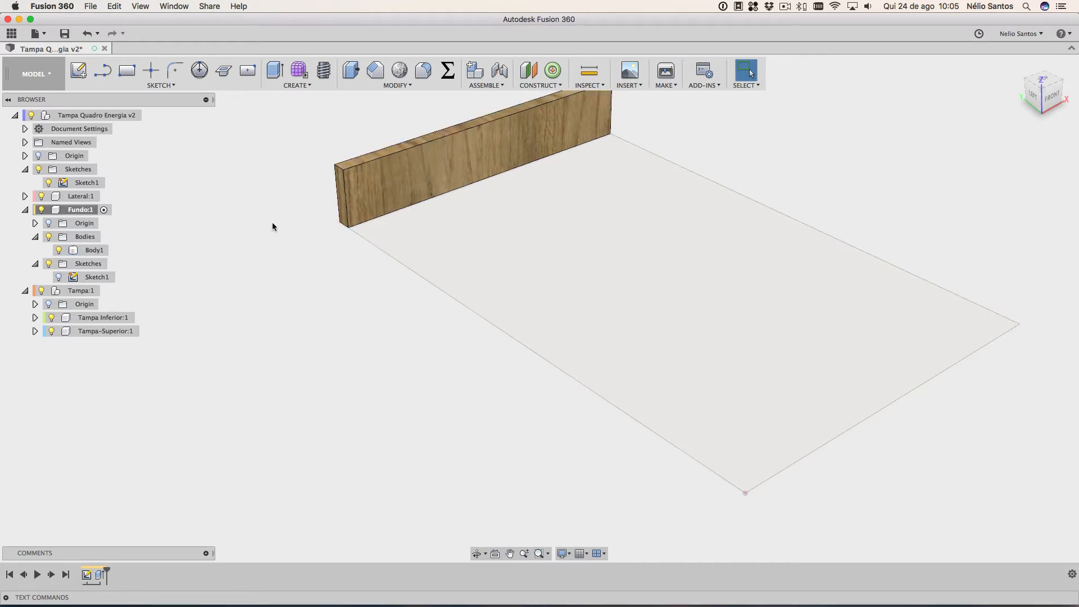
# Collapse the Fundo component's bodies and sketches, activate the Lateral component and expand its contents
pyautogui.click(49, 185)
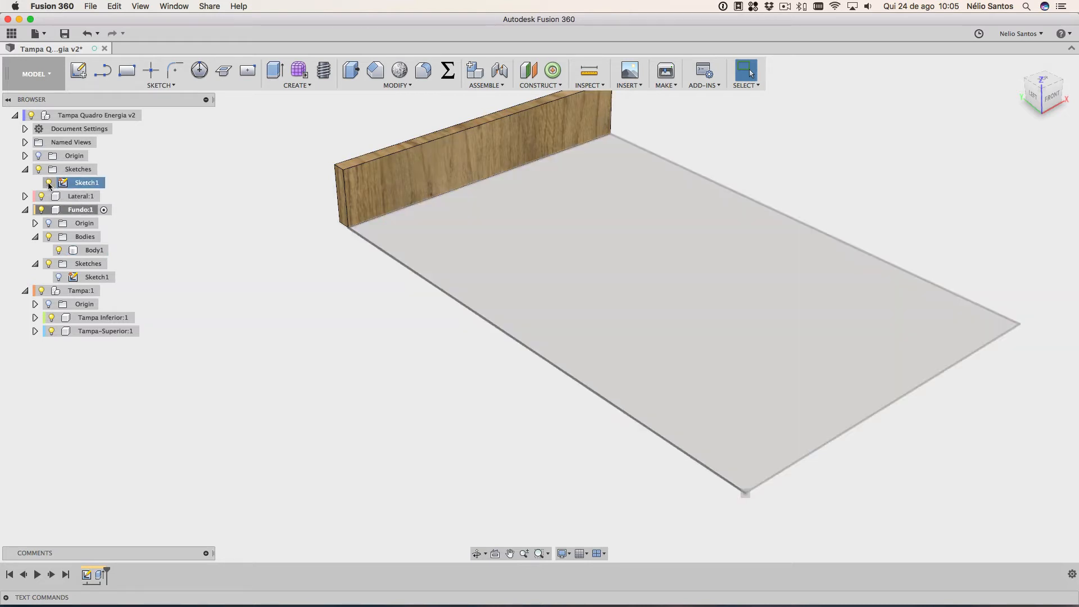
pyautogui.click(36, 238)
pyautogui.click(35, 252)
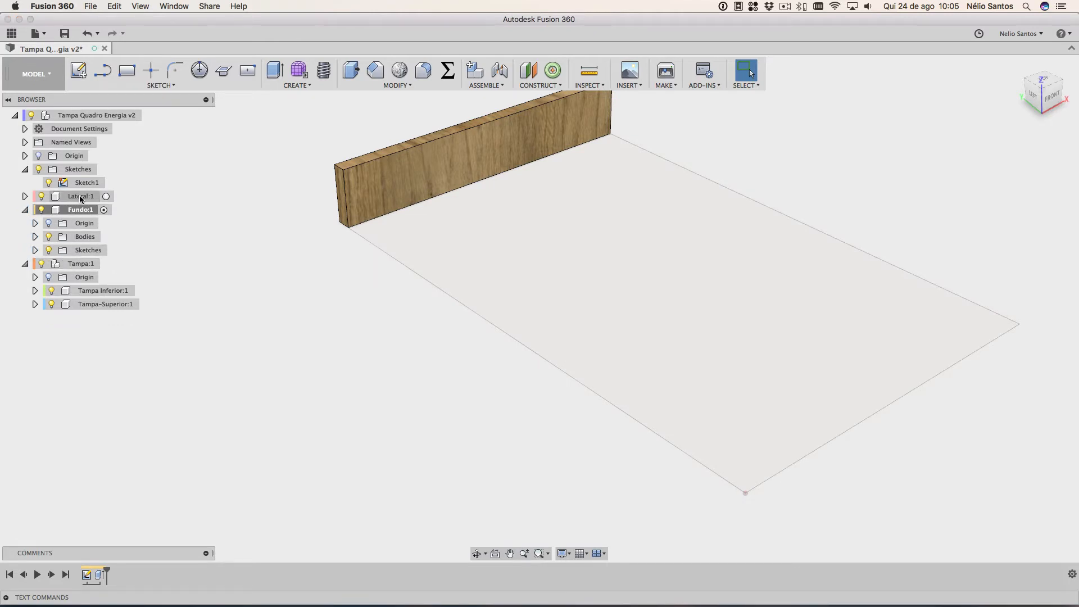
pyautogui.click(106, 197)
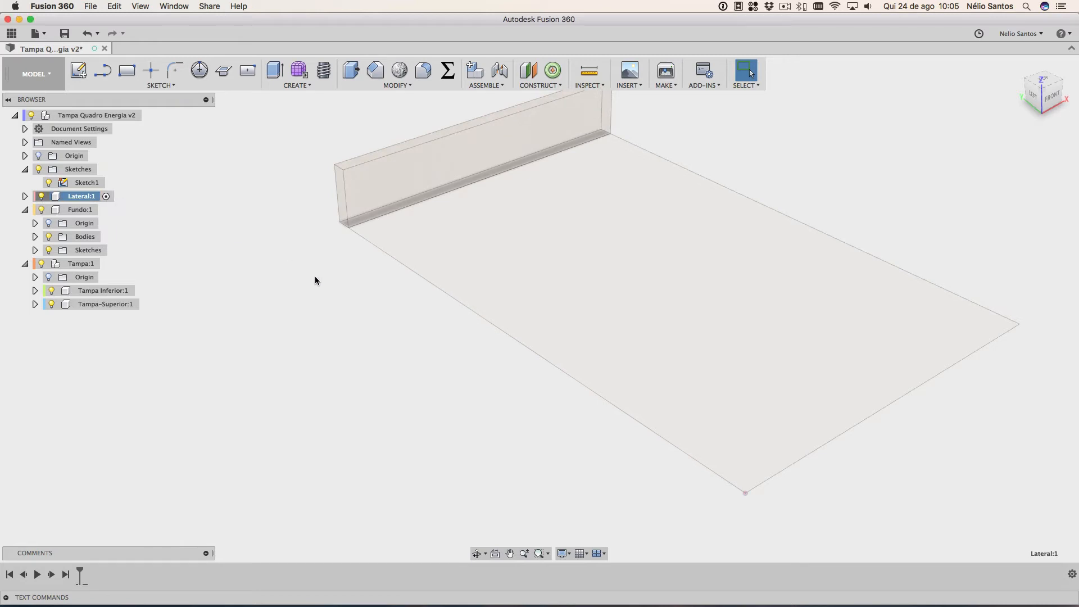
pyautogui.click(25, 196)
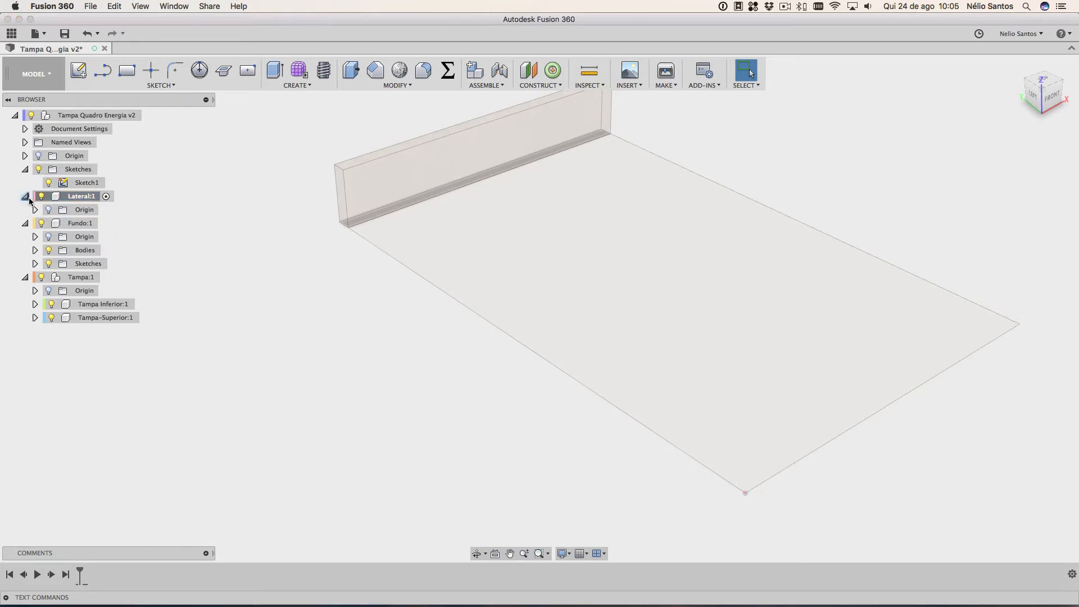
pyautogui.click(158, 85)
pyautogui.moveTo(248, 132)
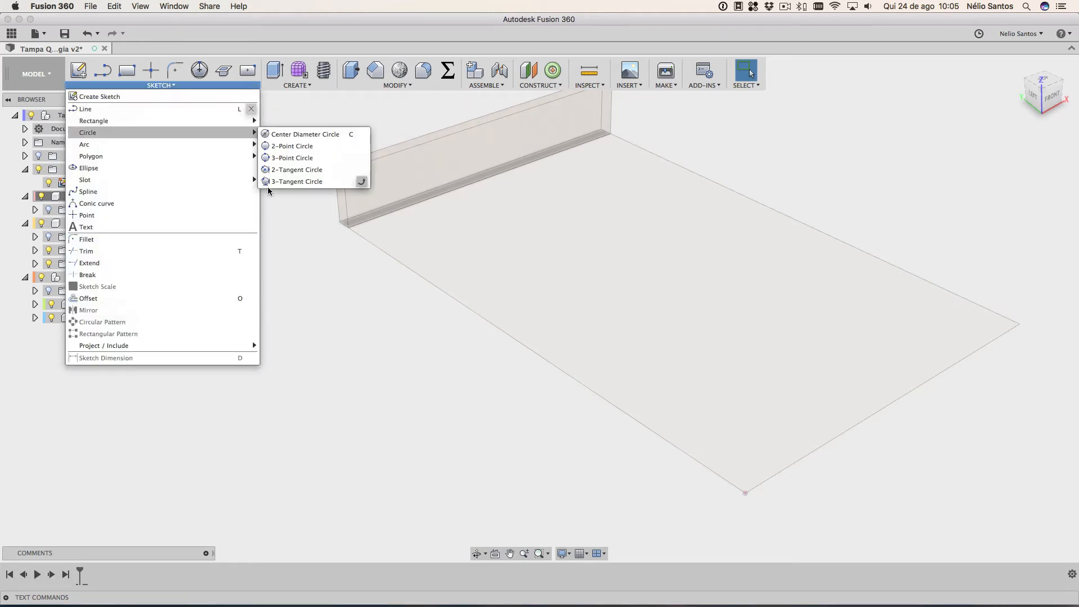
pyautogui.click(332, 222)
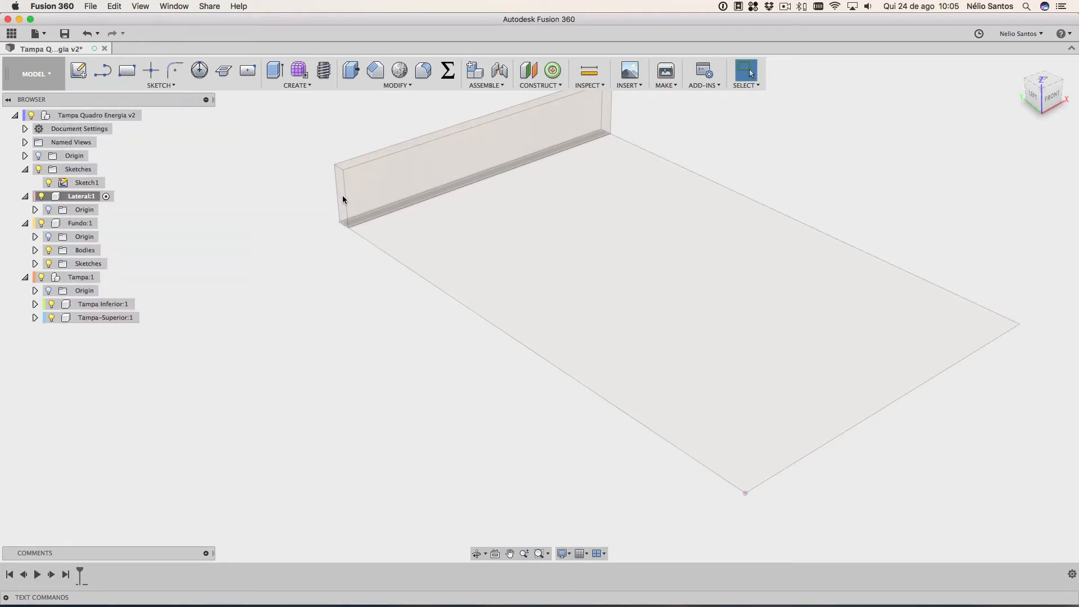
pyautogui.click(341, 199)
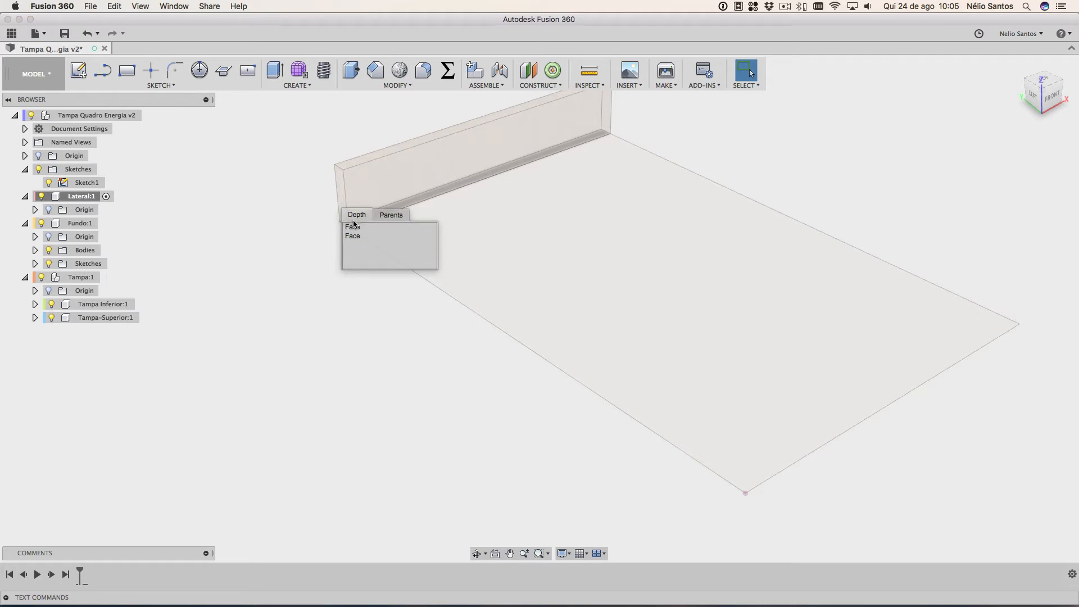
pyautogui.click(108, 85)
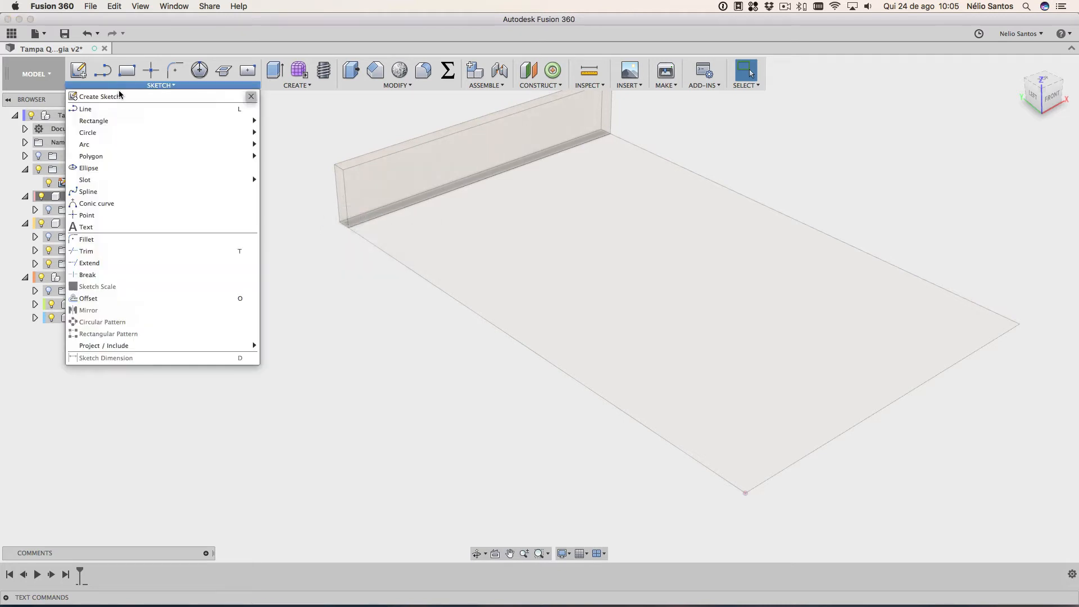
pyautogui.click(109, 97)
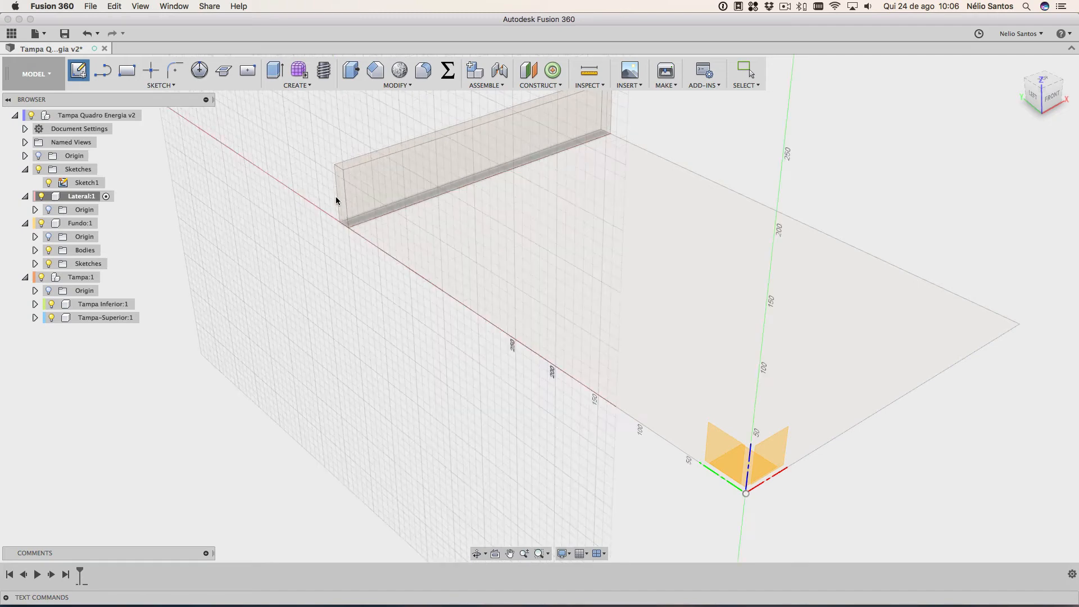
pyautogui.press('Escape')
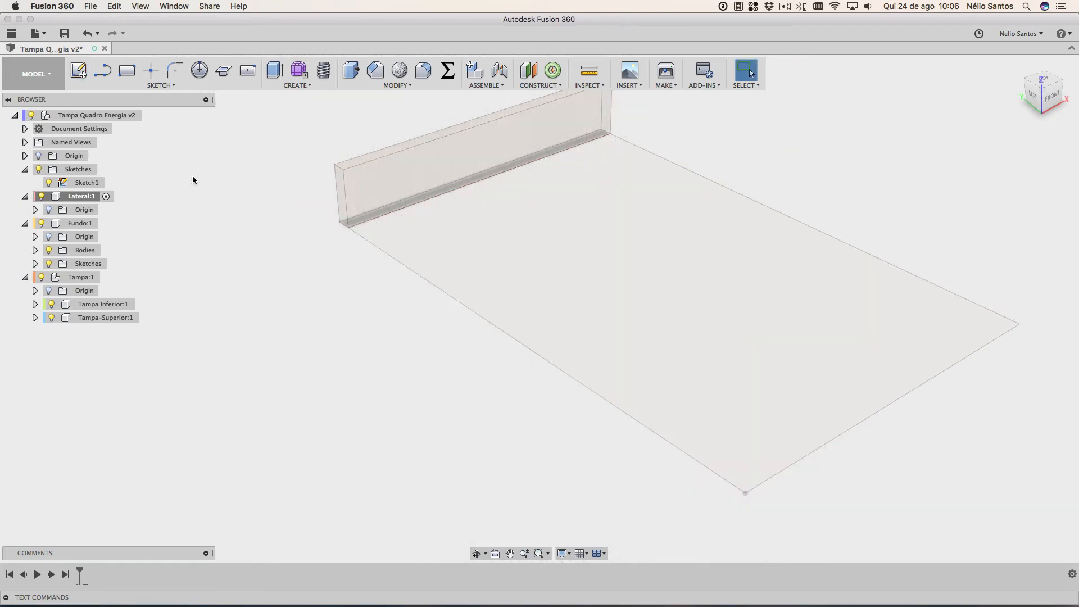
# Create a sketch in the Lateral component on the narrow end face of the Fundo board
pyautogui.click(344, 200)
pyautogui.click(340, 196)
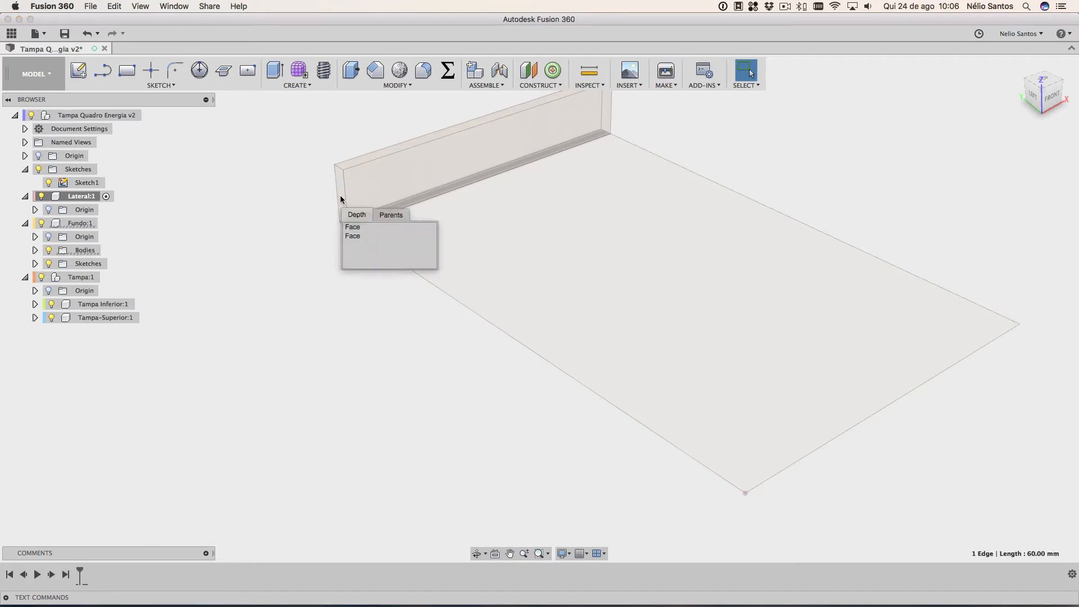
pyautogui.click(354, 227)
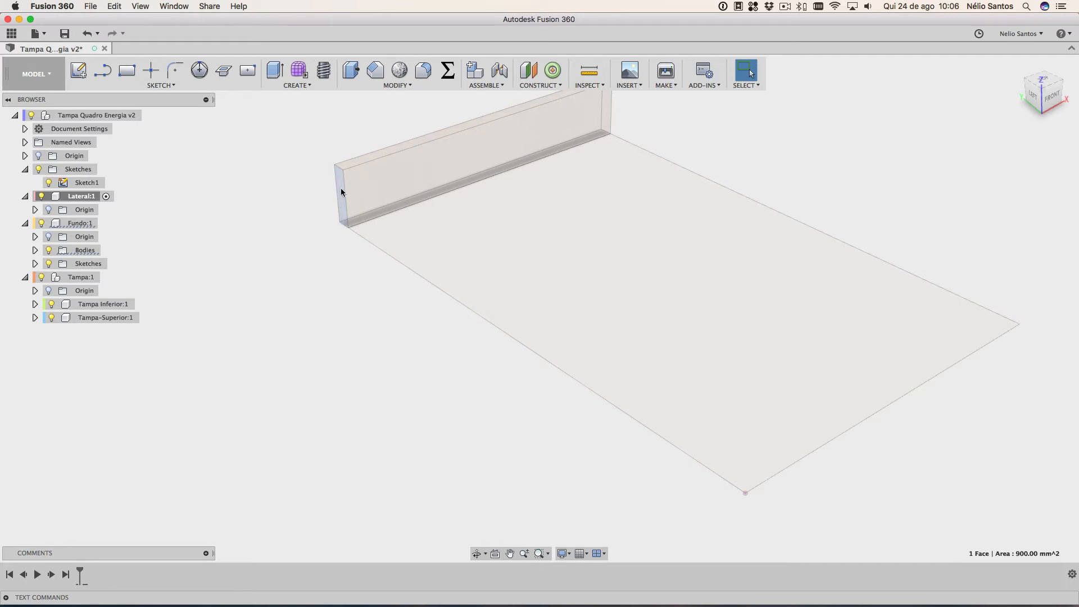
pyautogui.click(78, 70)
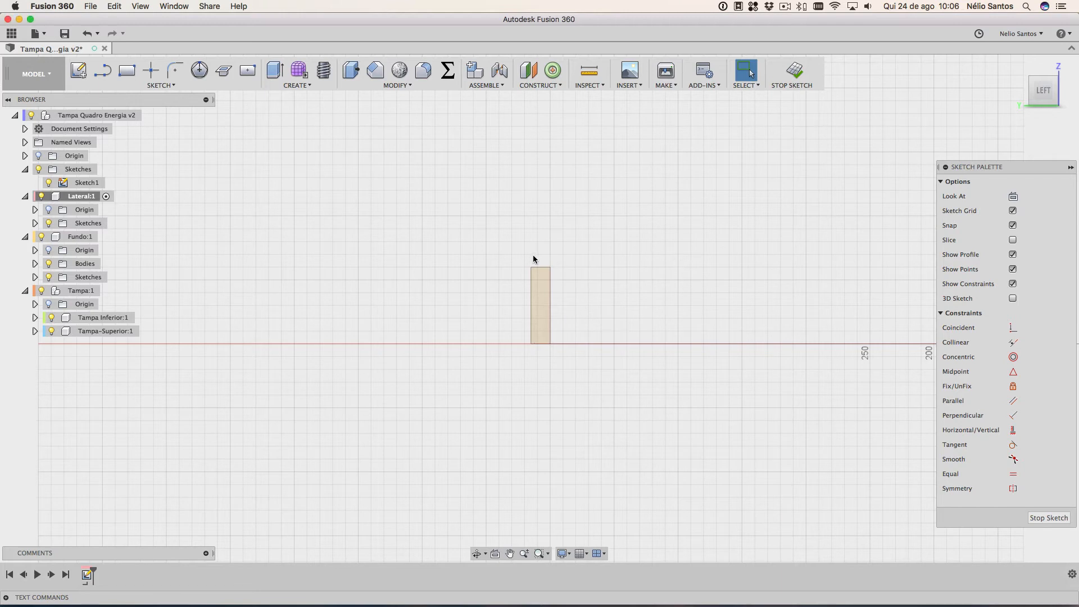
# Select the long side line of the base panel sketch that runs from the Fundo board's end to the origin
pyautogui.moveTo(729, 247); pyautogui.dragTo(462, 241, button='middle')
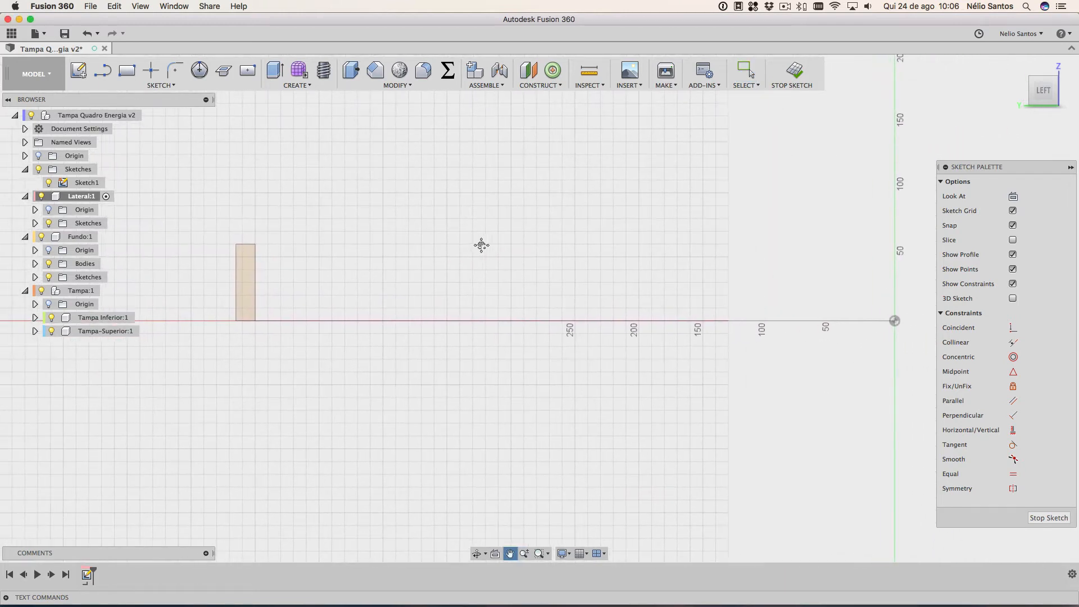
pyautogui.scroll(3, 416, 334)
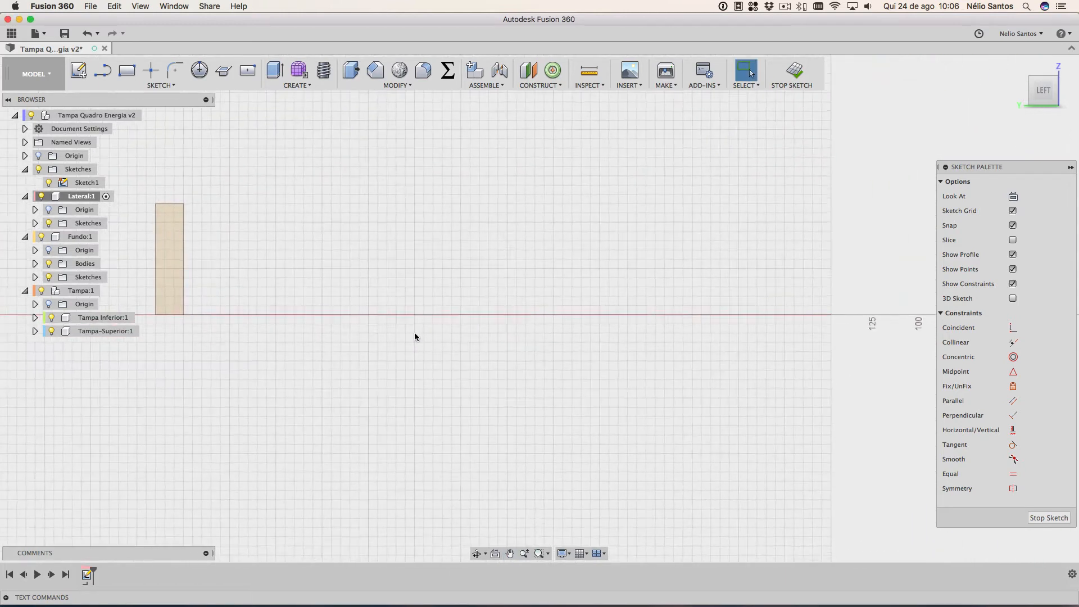
pyautogui.click(79, 183)
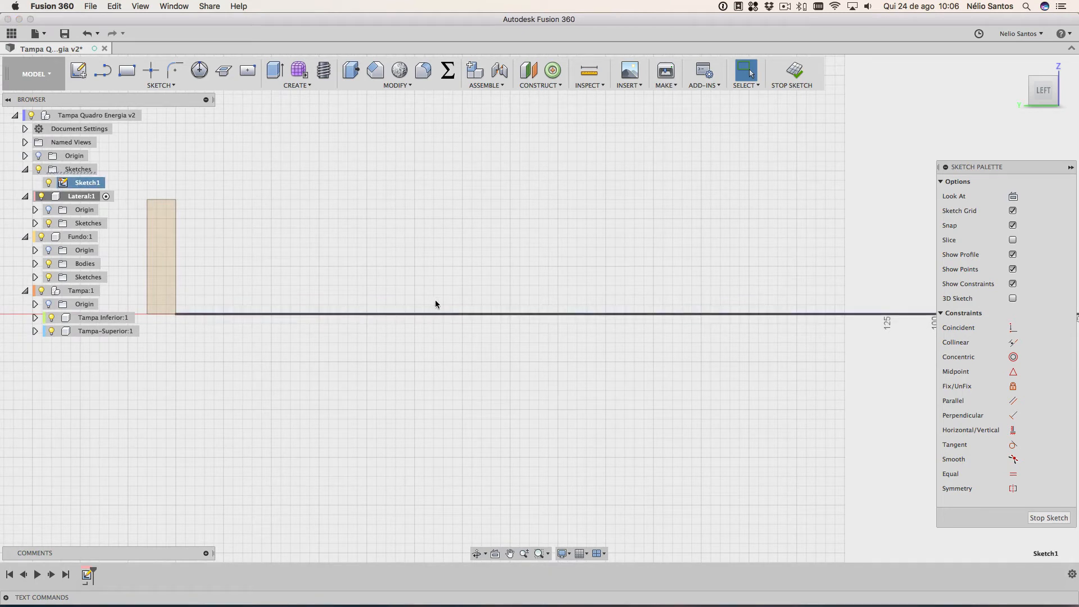
pyautogui.click(585, 226)
pyautogui.keyDown('shift'); pyautogui.moveTo(575, 231); pyautogui.dragTo(546, 252, button='middle'); pyautogui.keyUp('shift')
pyautogui.scroll(-5, 546, 249)
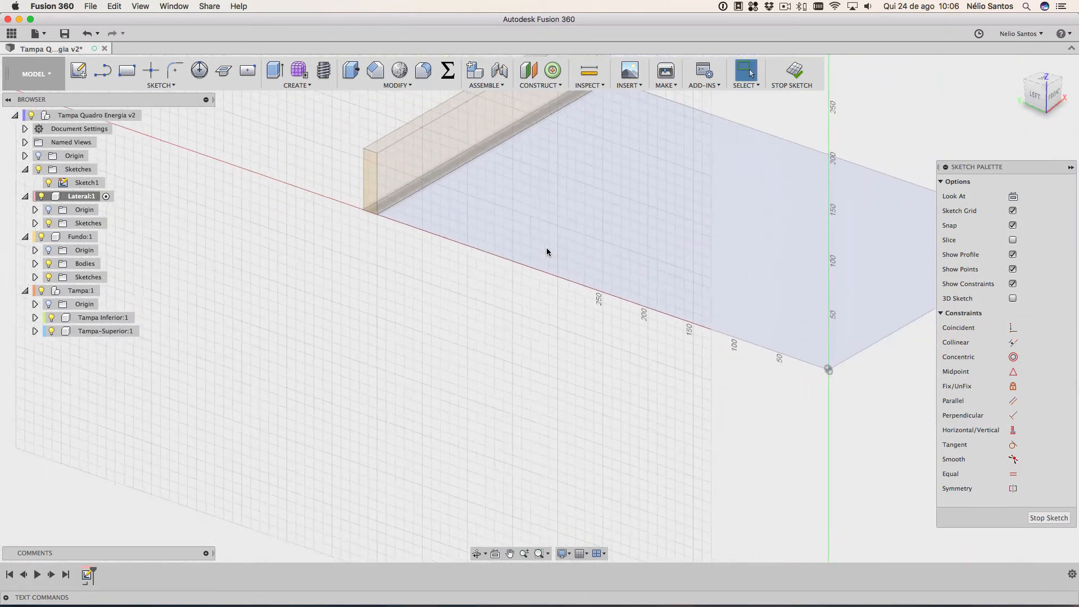
pyautogui.click(686, 318)
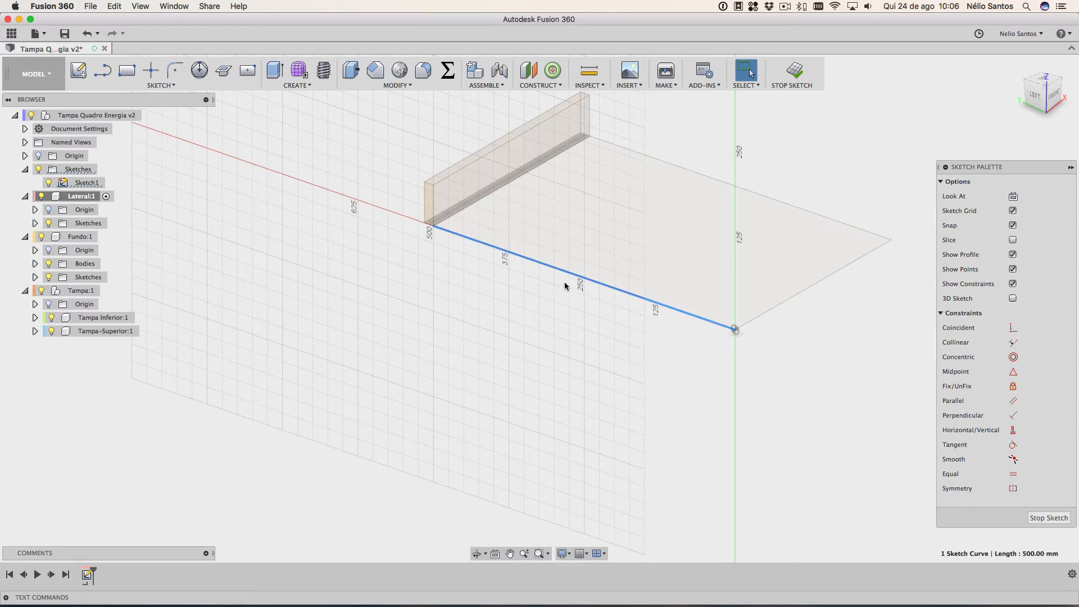
# Project the 500 mm base edge running from the origin to the end panel into the active side sketch
pyautogui.click(153, 84)
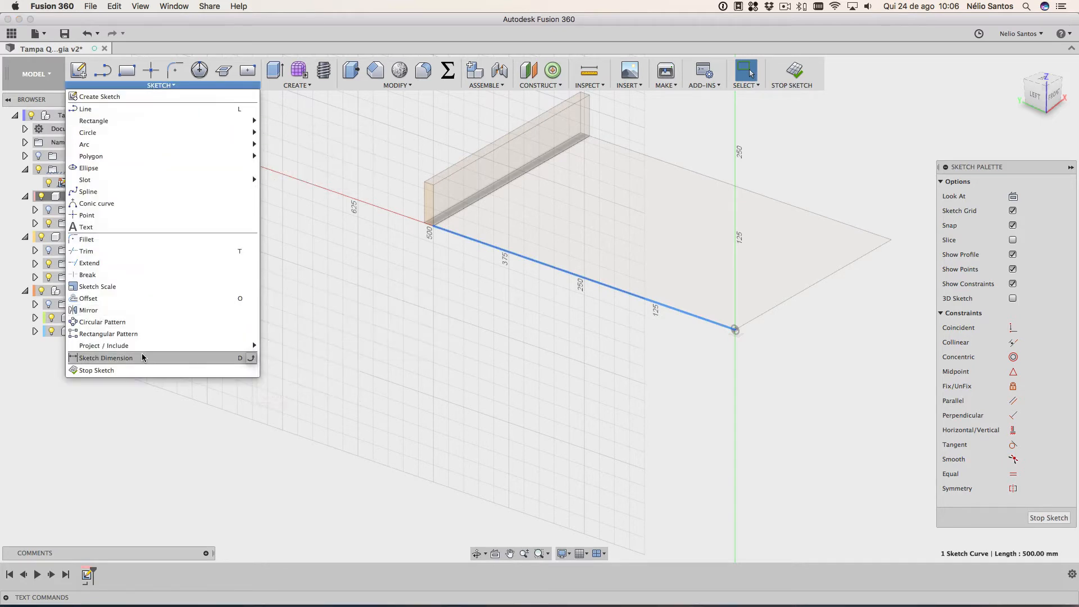
pyautogui.moveTo(136, 345)
pyautogui.click(282, 347)
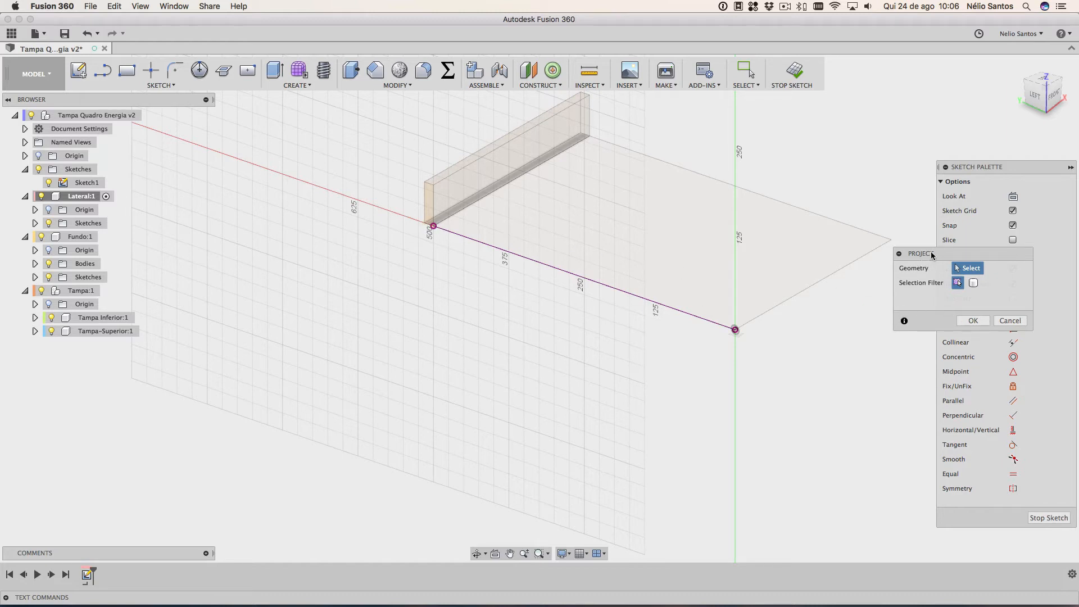
pyautogui.moveTo(931, 254); pyautogui.dragTo(864, 275)
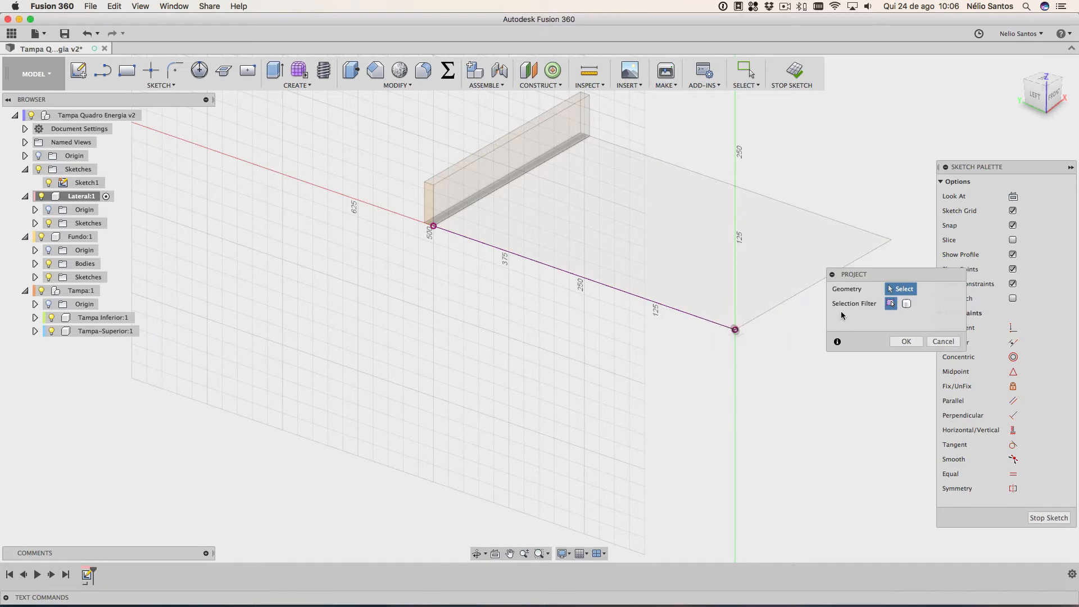
pyautogui.click(906, 341)
# Project the bottom, outer, top and inner edges of the upright panel's end face into the sketch
pyautogui.scroll(5, 434, 236)
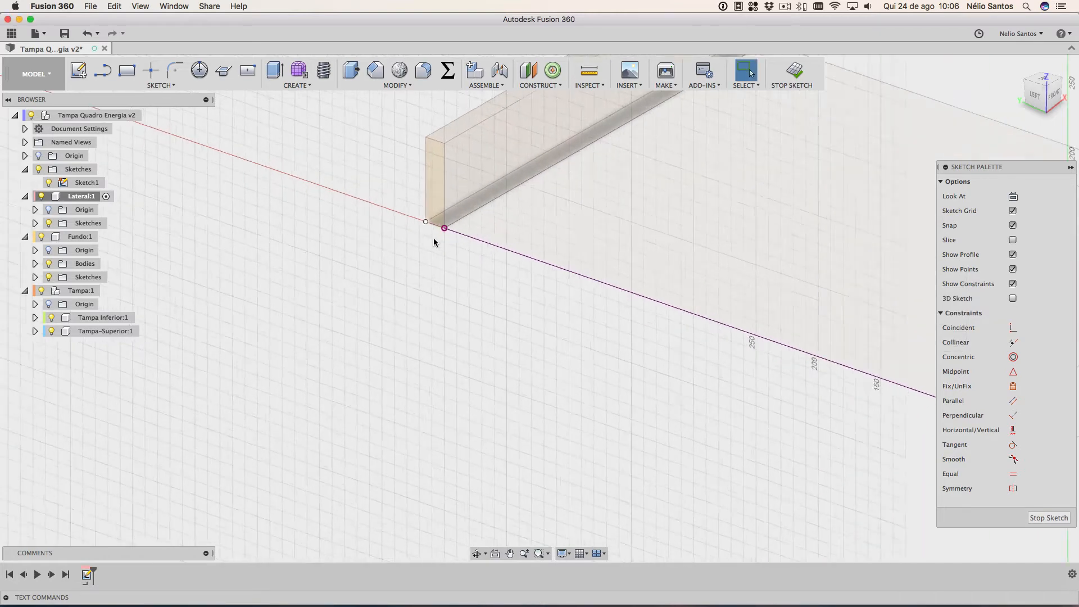
pyautogui.click(436, 221)
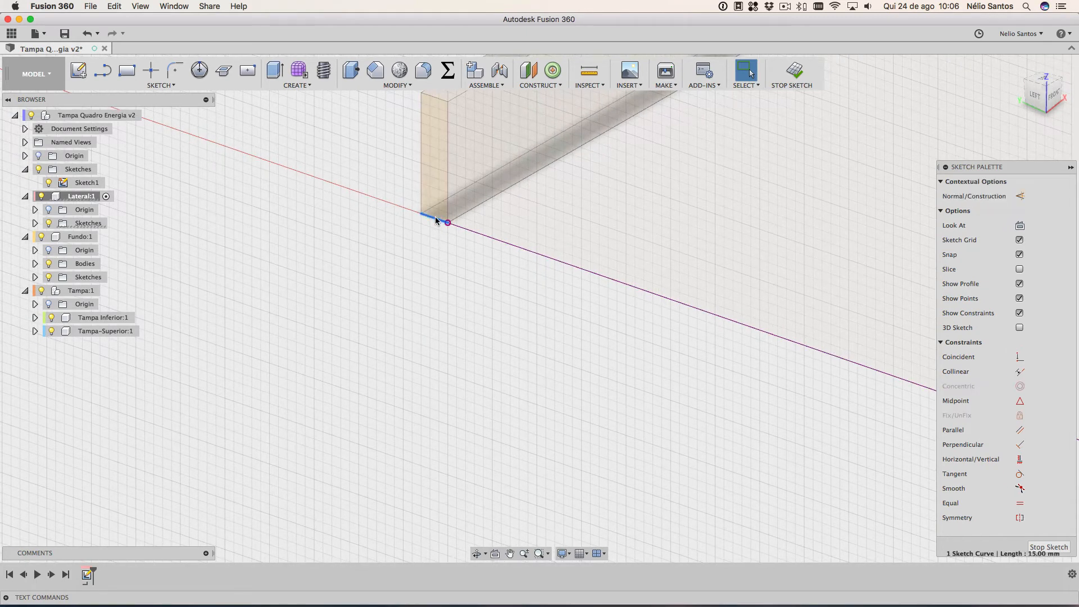
pyautogui.press('p')
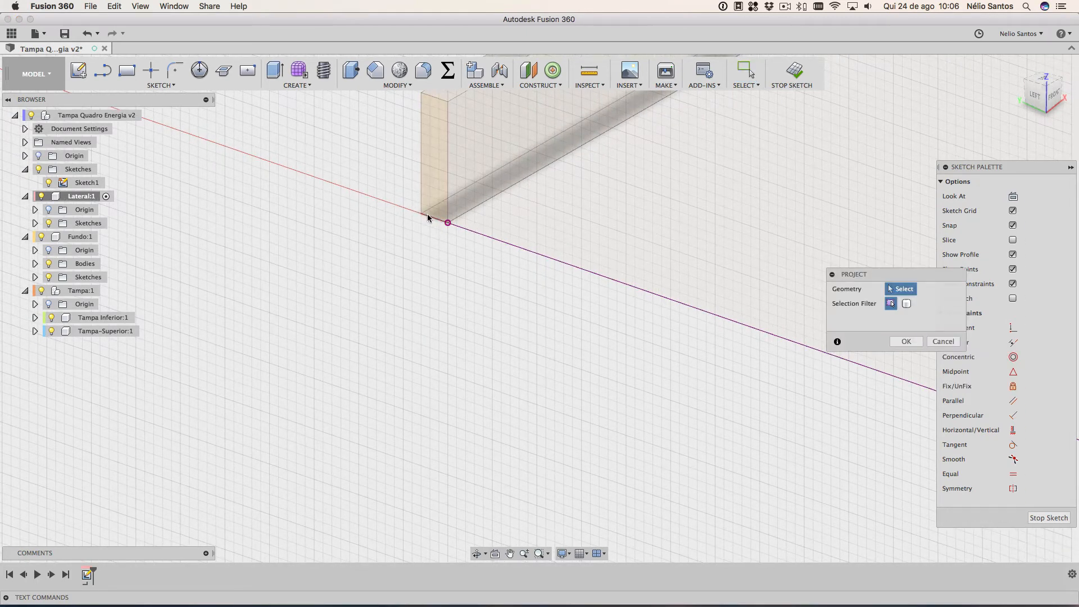
pyautogui.click(421, 181)
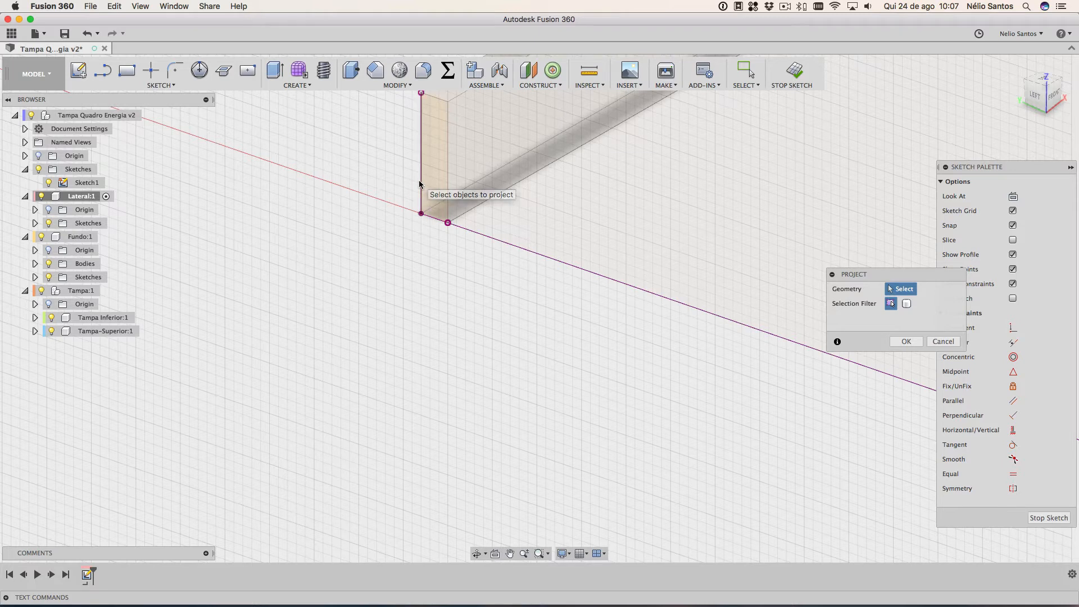
pyautogui.click(437, 100)
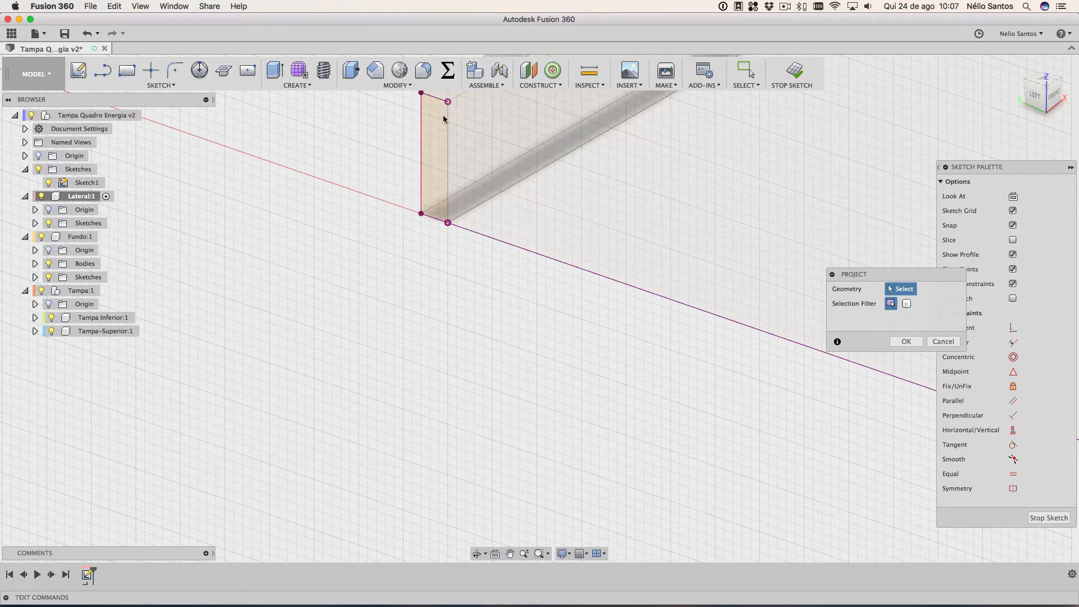
pyautogui.click(447, 148)
pyautogui.scroll(-5, 404, 261)
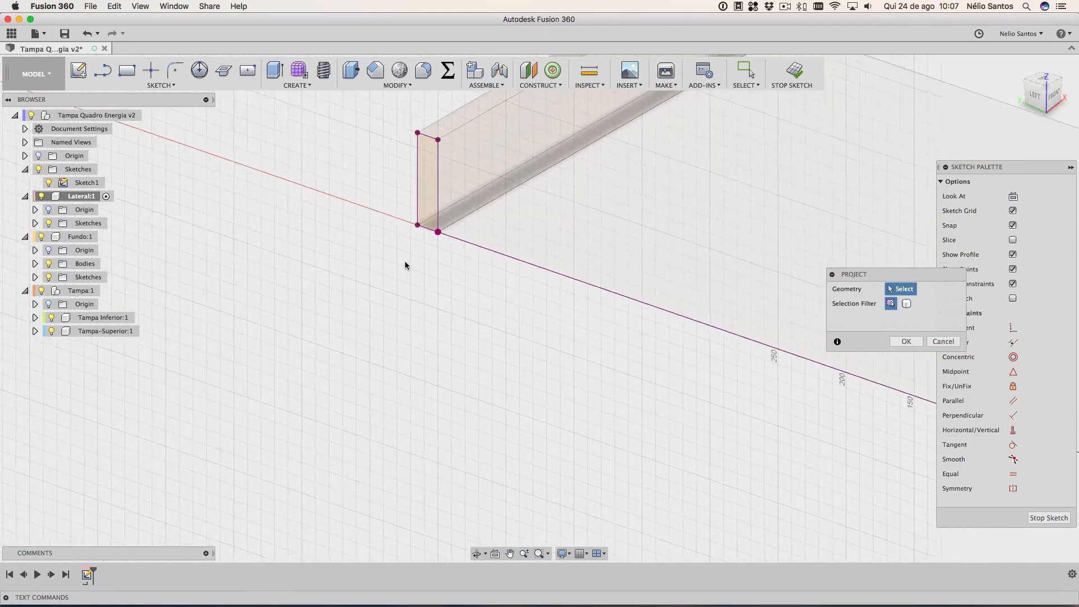
pyautogui.click(900, 344)
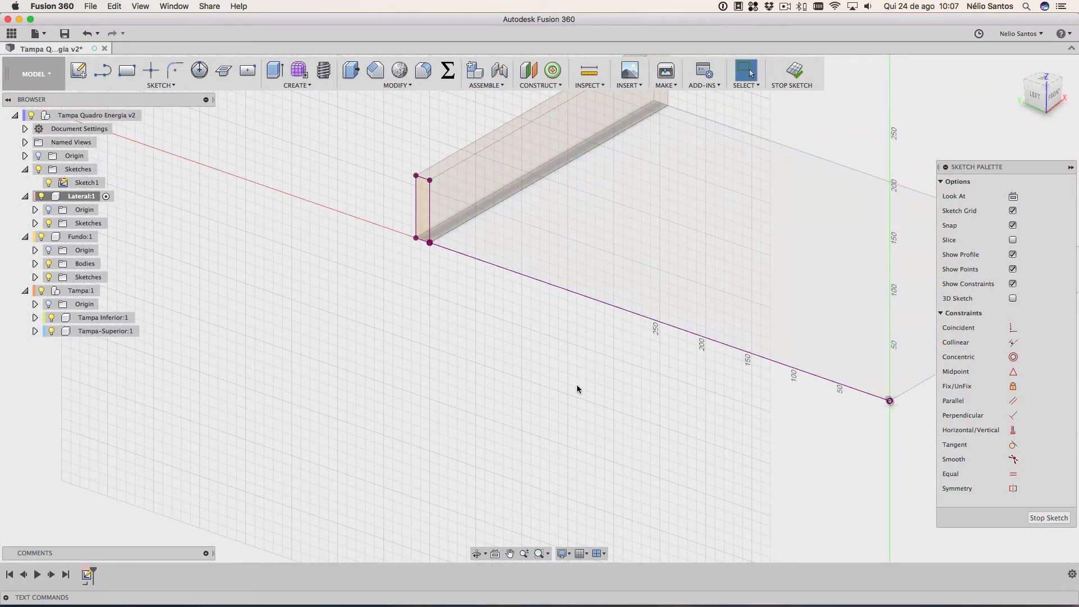
# Set the camera to Perspective with Ortho Faces and view the Lateral component's sketch squarely from the left
pyautogui.moveTo(573, 386)
pyautogui.keyDown('shift'); pyautogui.mouseDown(button='middle')
pyautogui.moveTo(398, 397)
pyautogui.moveTo(393, 427)
pyautogui.moveTo(345, 388)
pyautogui.moveTo(344, 404)
pyautogui.mouseUp(button='middle'); pyautogui.keyUp('shift')
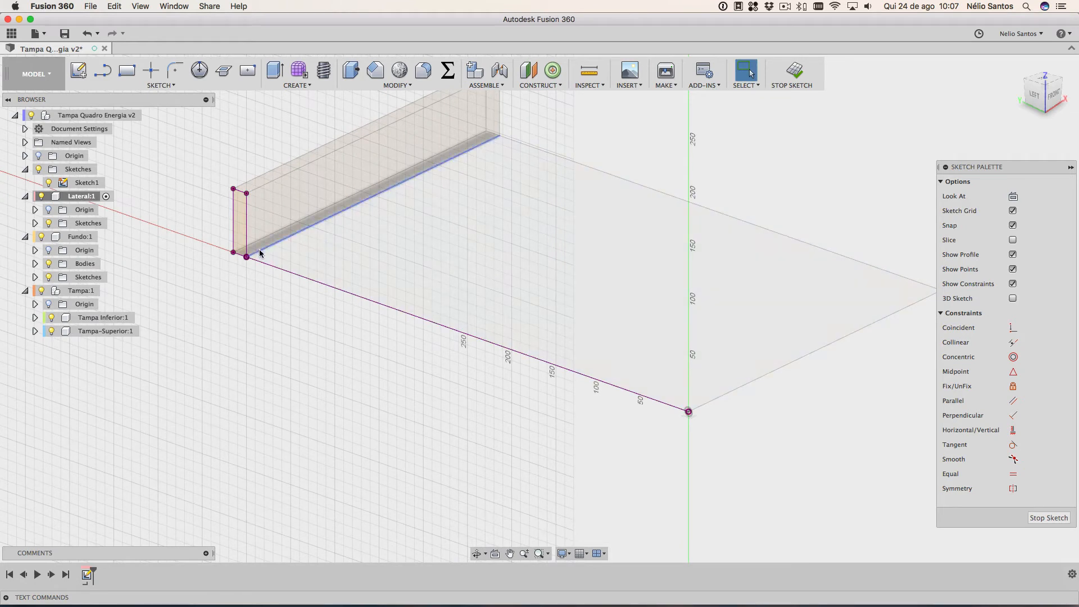
pyautogui.click(565, 554)
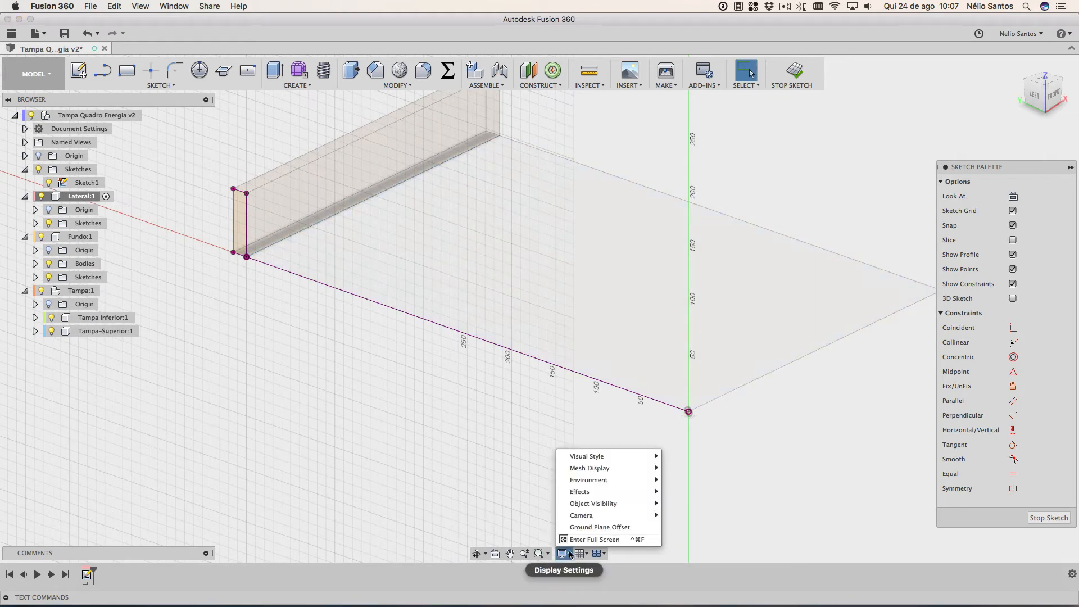
pyautogui.moveTo(650, 516)
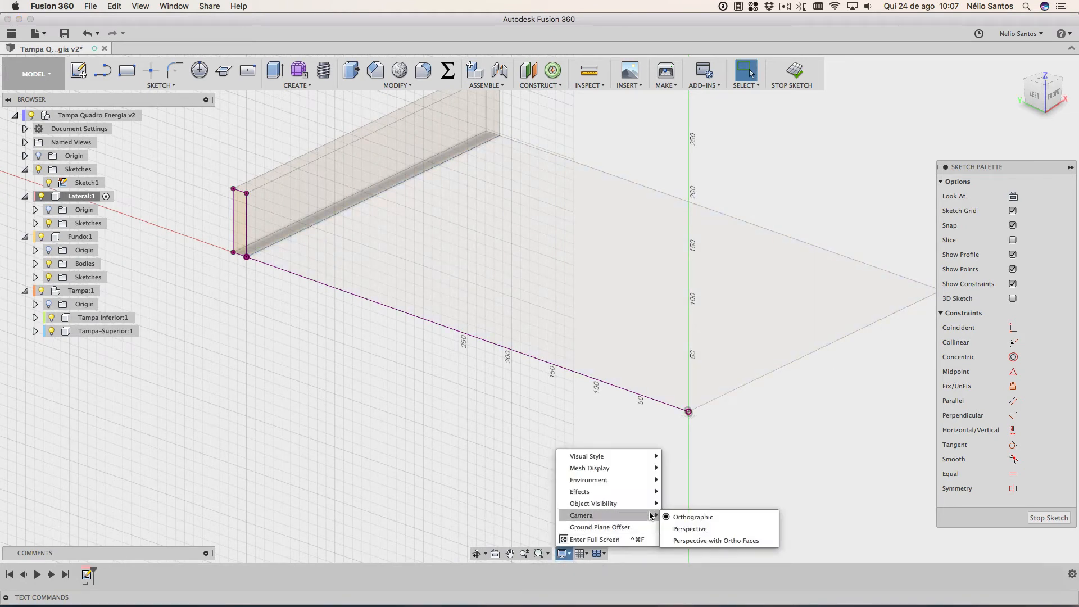
pyautogui.click(700, 540)
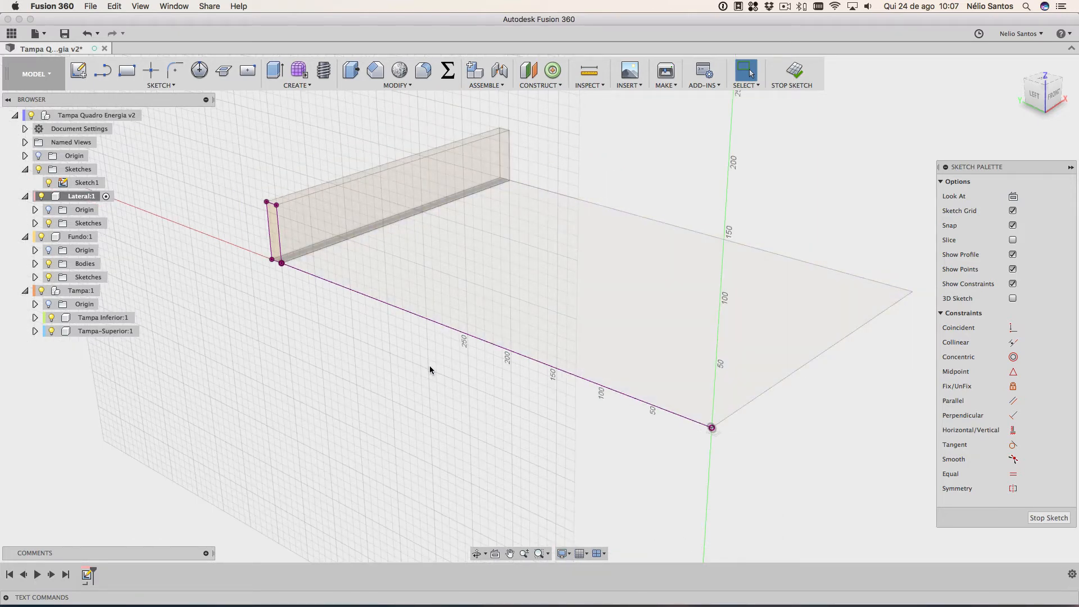
pyautogui.click(34, 223)
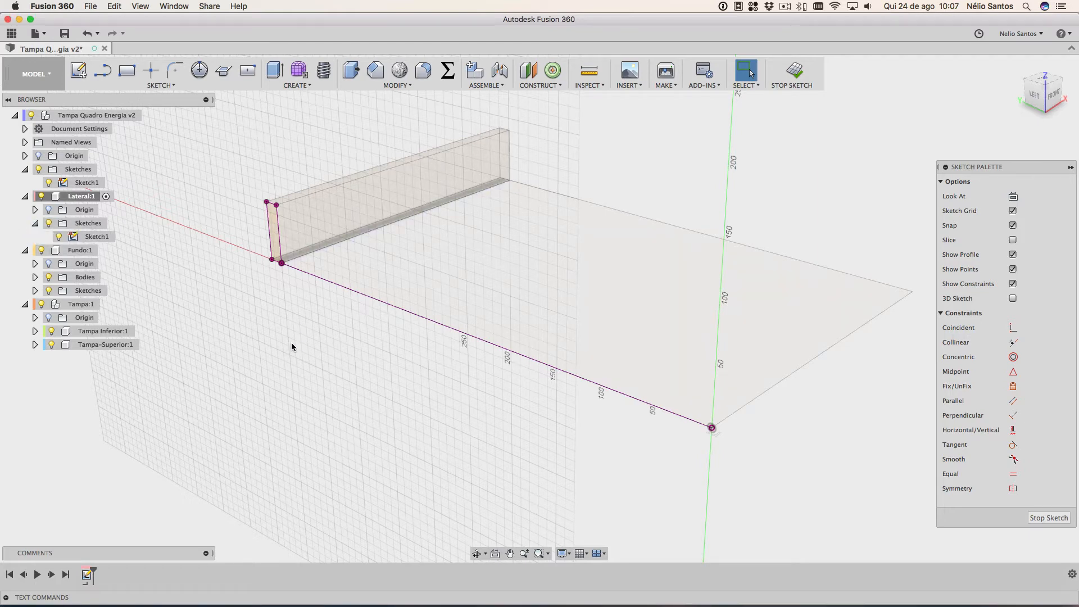
pyautogui.moveTo(292, 347)
pyautogui.keyDown('shift'); pyautogui.mouseDown(button='middle')
pyautogui.moveTo(338, 344)
pyautogui.moveTo(314, 329)
pyautogui.mouseUp(button='middle'); pyautogui.keyUp('shift')
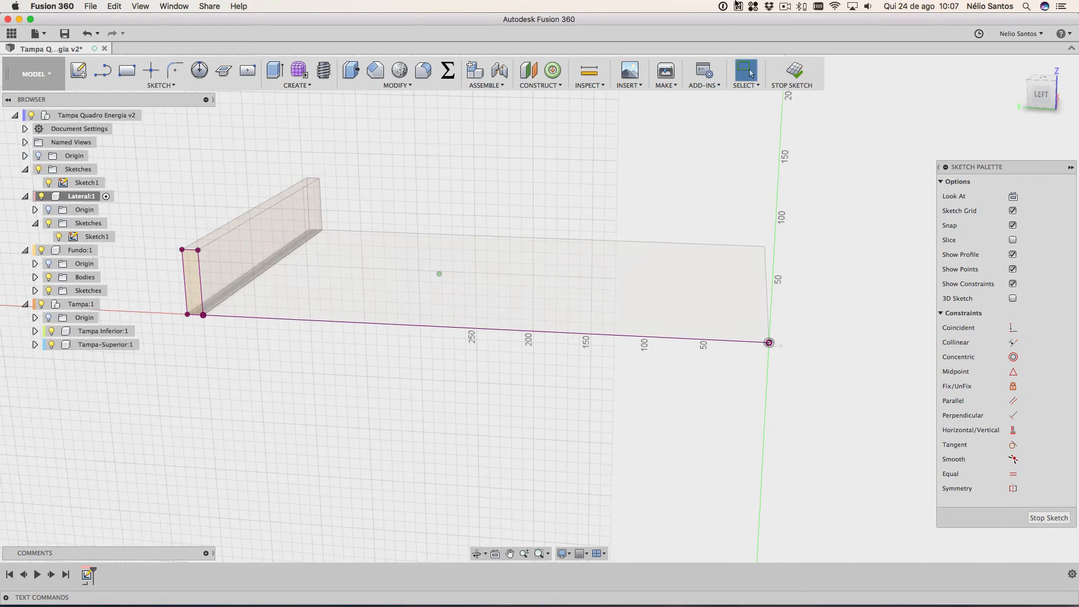
pyautogui.click(1041, 95)
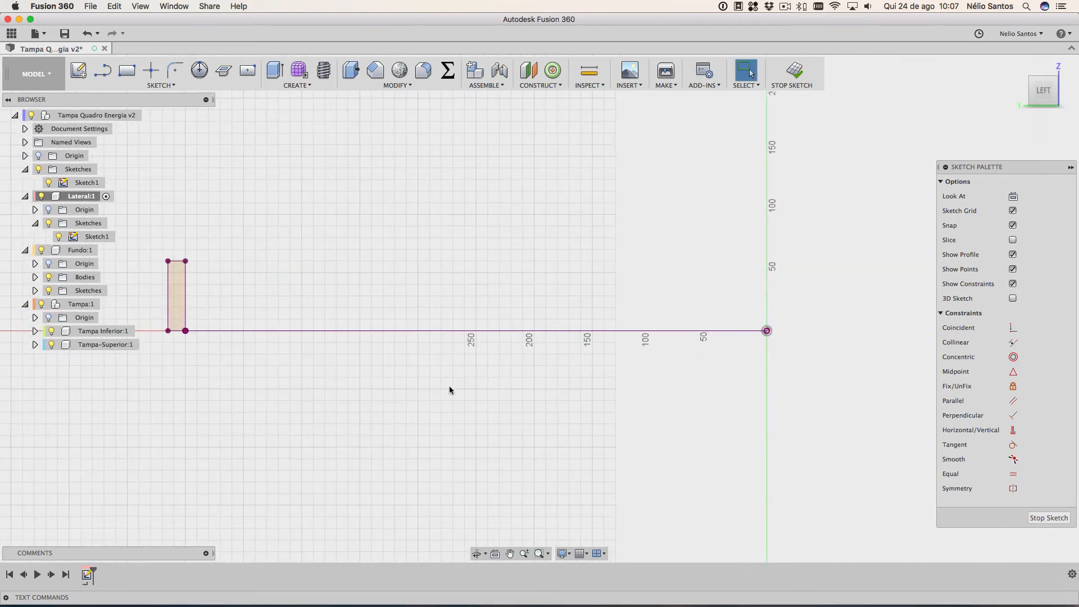
pyautogui.moveTo(387, 383); pyautogui.dragTo(538, 378, button='middle')
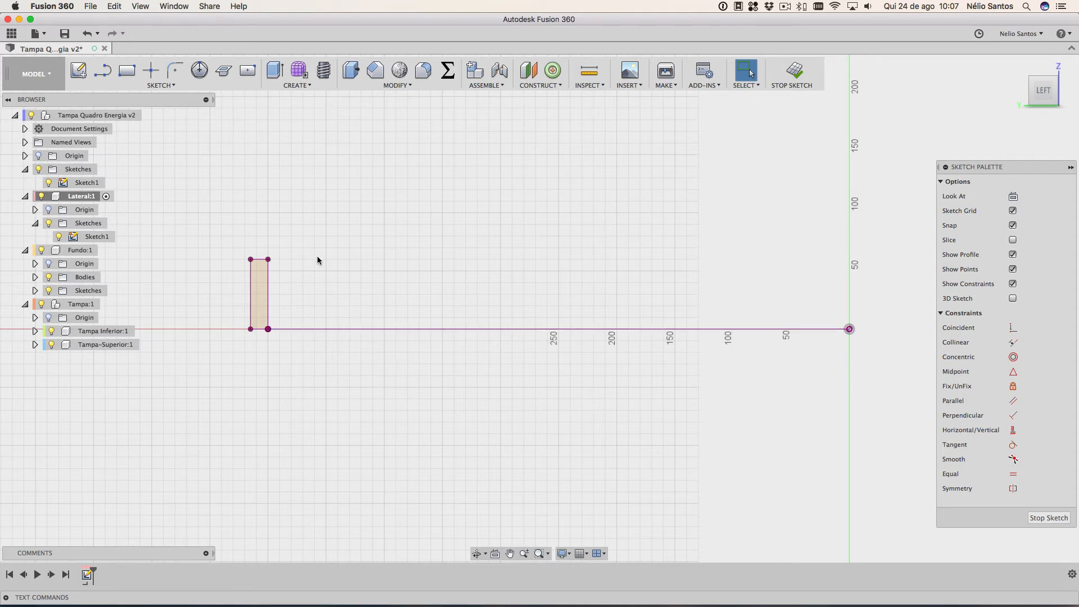
# Draw a vertical line upward from the outer top corner of the projected panel, with its length set to mdf_parede
pyautogui.scroll(5, 236, 253)
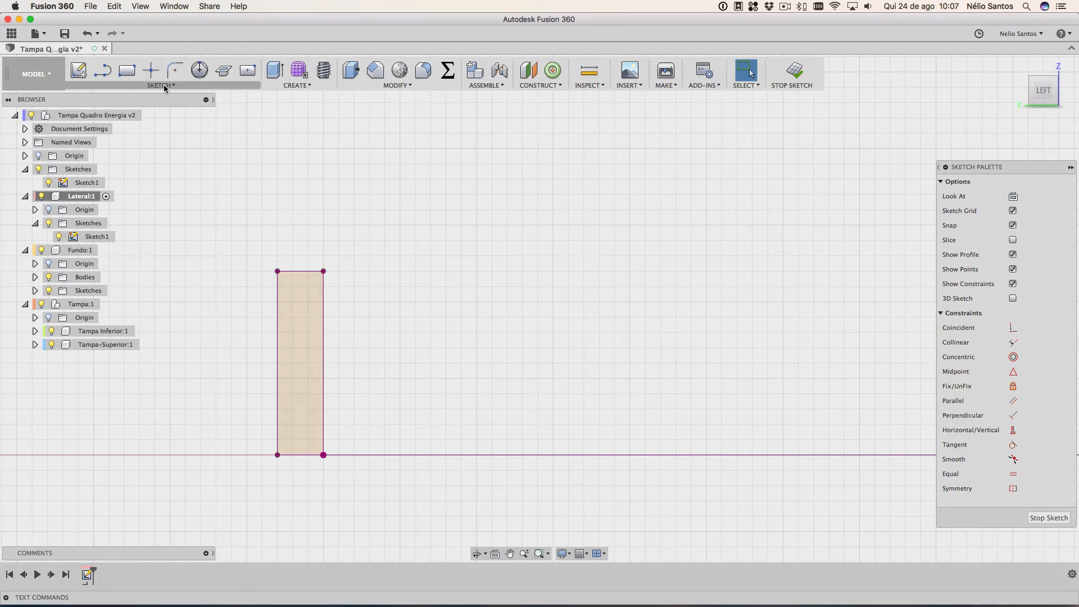
pyautogui.click(102, 70)
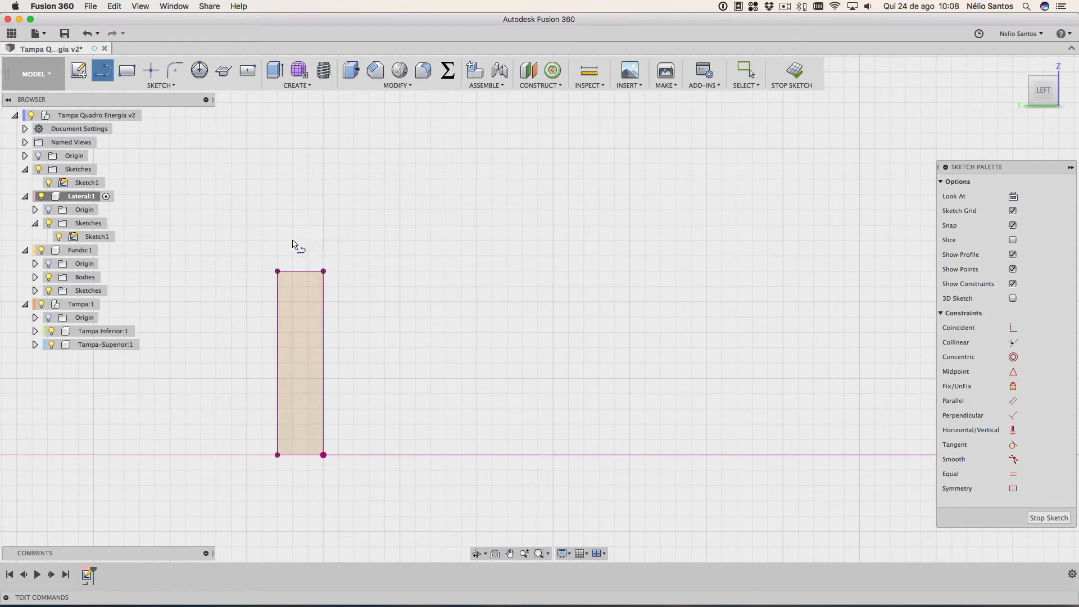
pyautogui.click(278, 271)
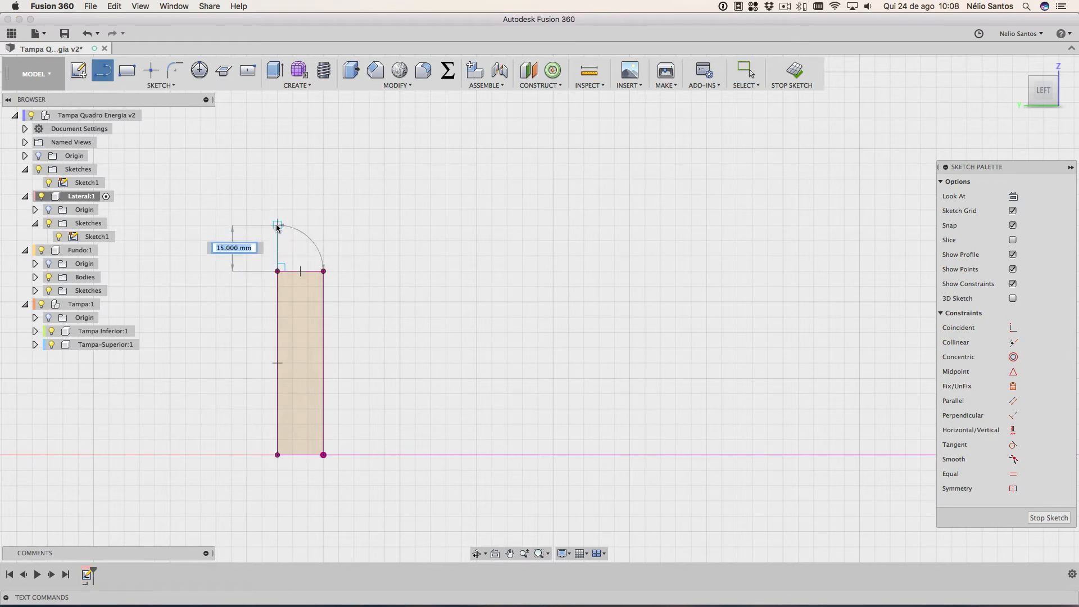
pyautogui.write('m')
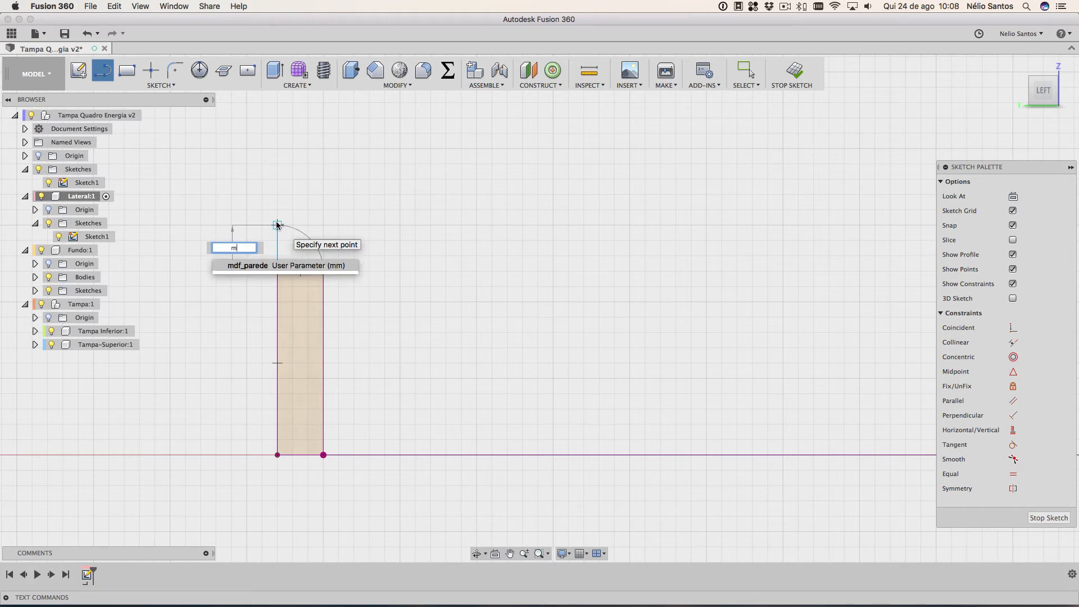
pyautogui.write('df_parede')
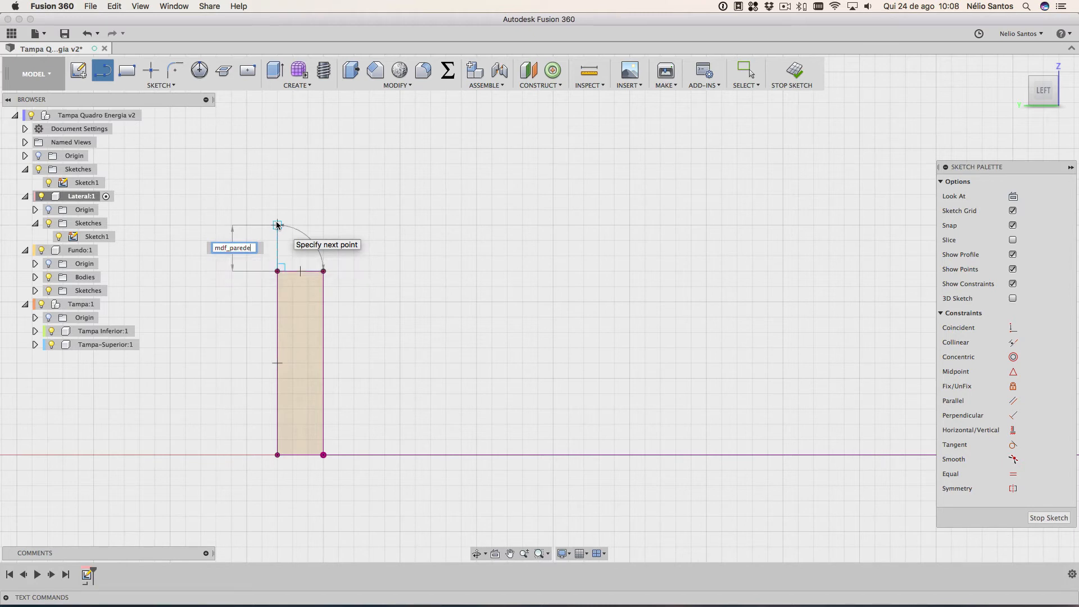
pyautogui.press('Return')
pyautogui.press('Escape')
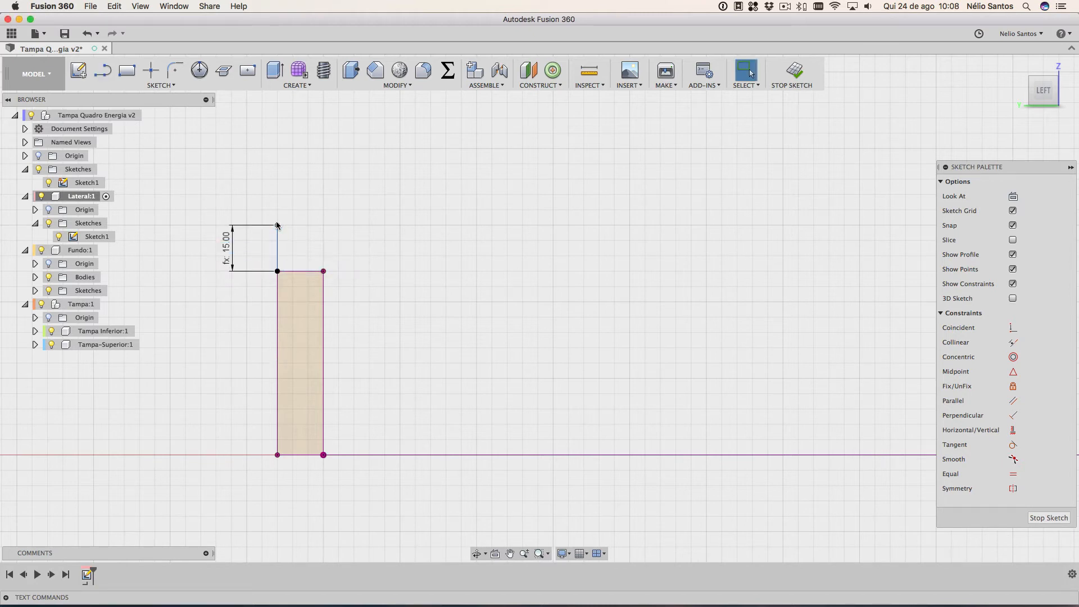
# Try to make the short vertical line collinear with the projected outer panel edge below it
pyautogui.click(1014, 343)
pyautogui.click(278, 250)
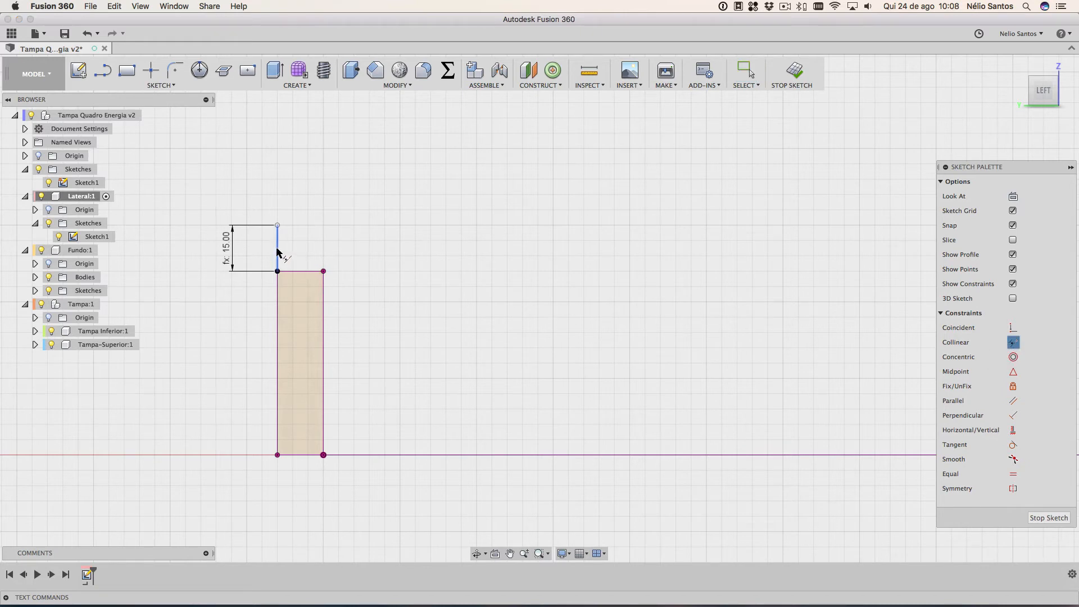
pyautogui.click(278, 313)
# Draw a horizontal line about 175 mm long from the top end of the short vertical line, running toward the origin side
pyautogui.scroll(-1, 483, 302)
pyautogui.scroll(-3, 480, 303)
pyautogui.scroll(-2, 532, 303)
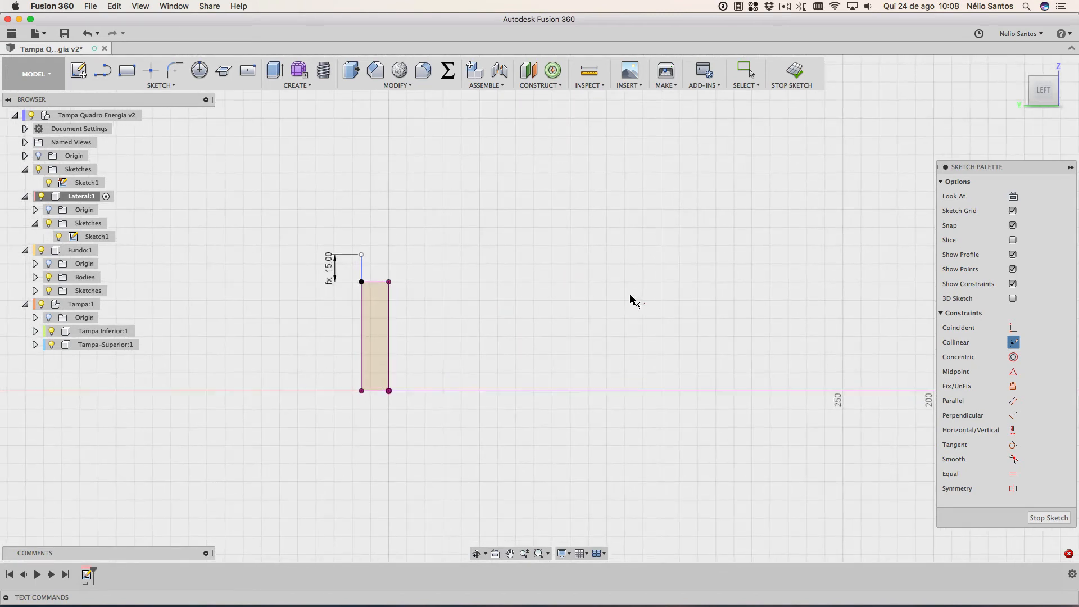
pyautogui.moveTo(634, 301)
pyautogui.mouseDown(button='middle')
pyautogui.moveTo(498, 299)
pyautogui.moveTo(482, 276)
pyautogui.mouseUp(button='middle')
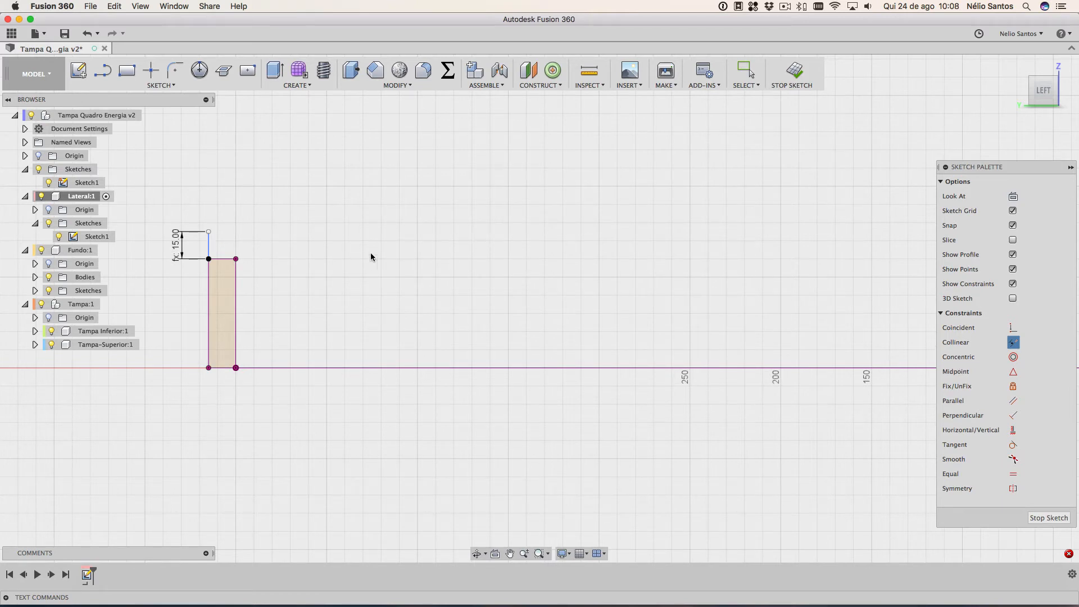
pyautogui.press('l')
pyautogui.click(208, 231)
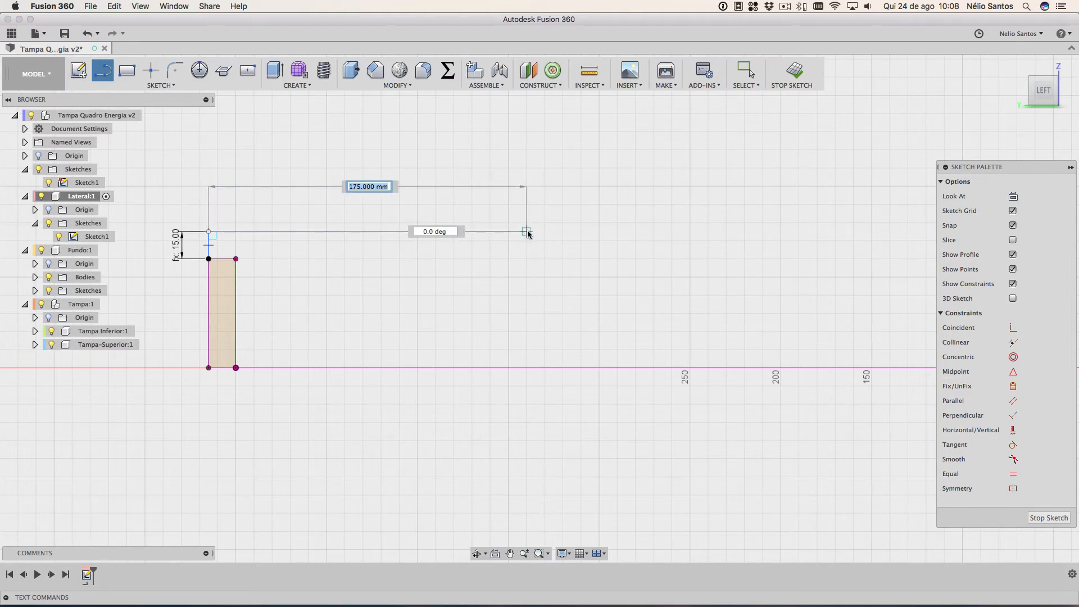
pyautogui.click(527, 233)
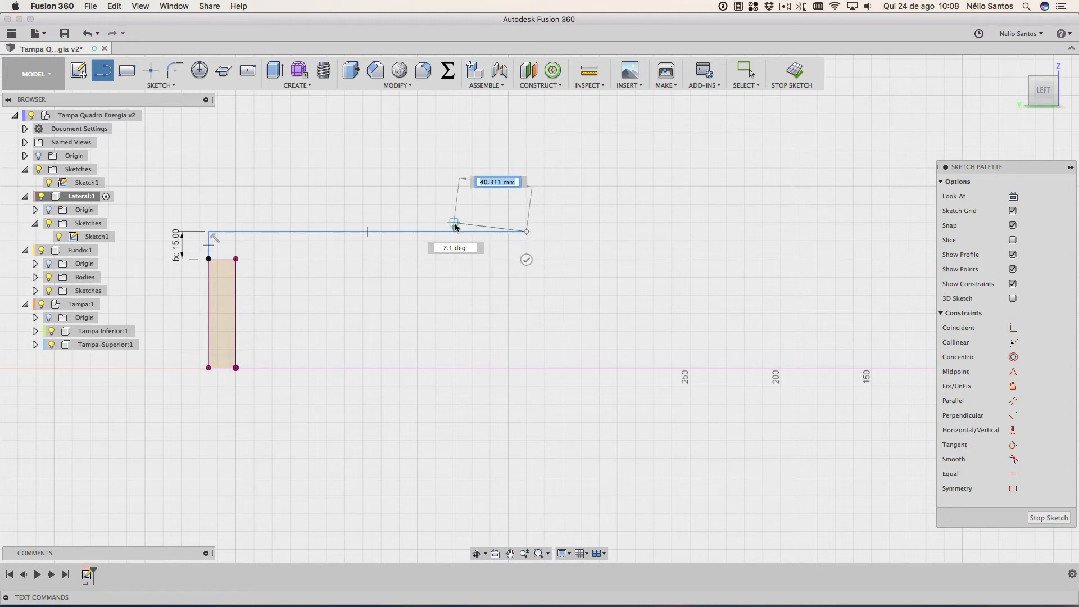
pyautogui.press('Escape')
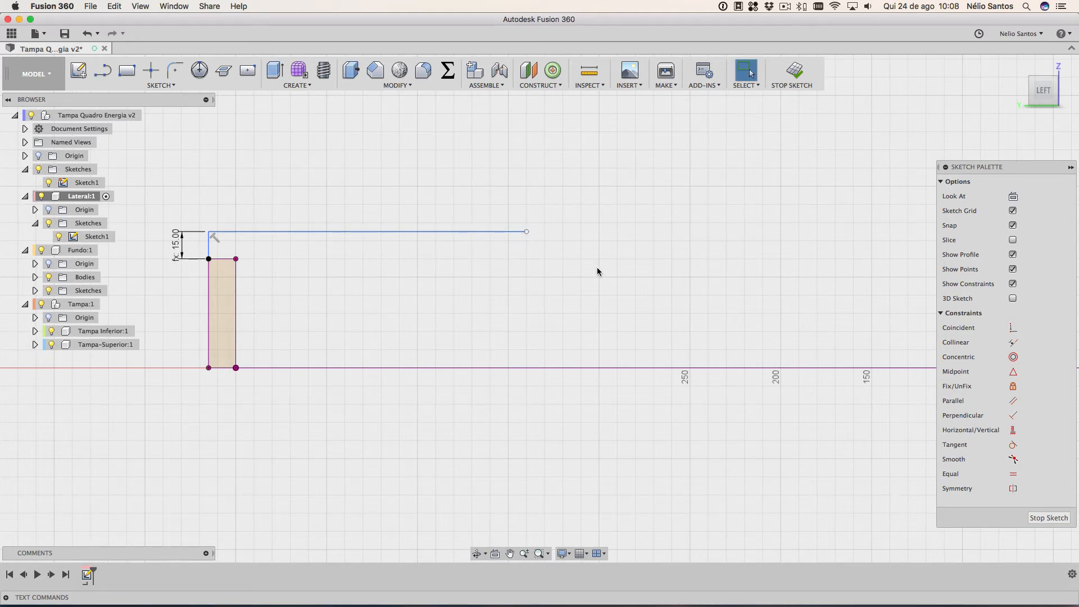
# Close the side profile with a sloping line from the free end of the horizontal line down to the origin
pyautogui.scroll(-3, 595, 268)
pyautogui.scroll(-3, 595, 268)
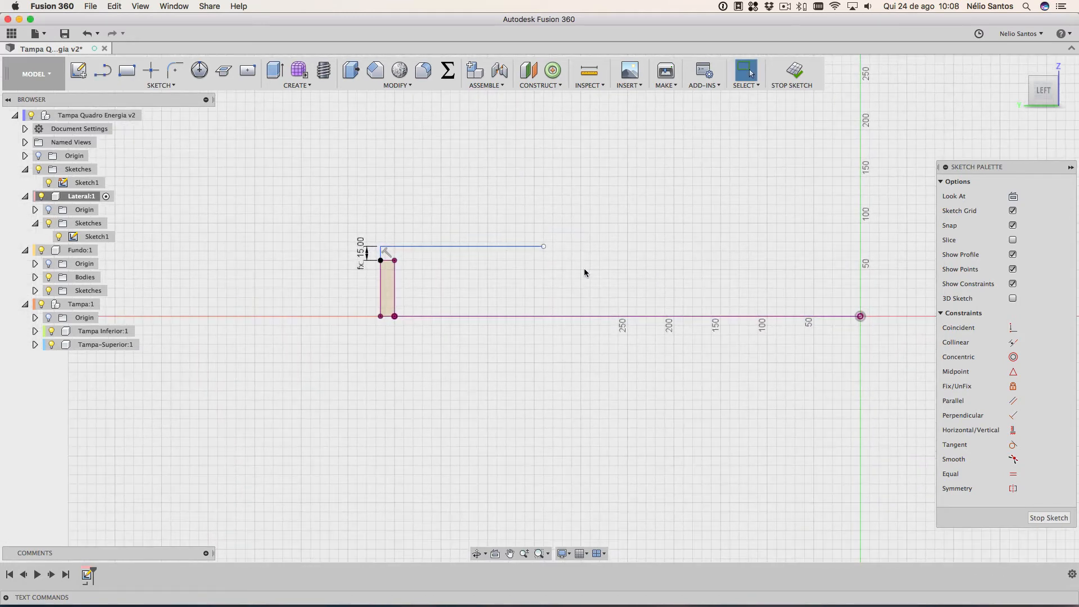
pyautogui.press('l')
pyautogui.click(544, 248)
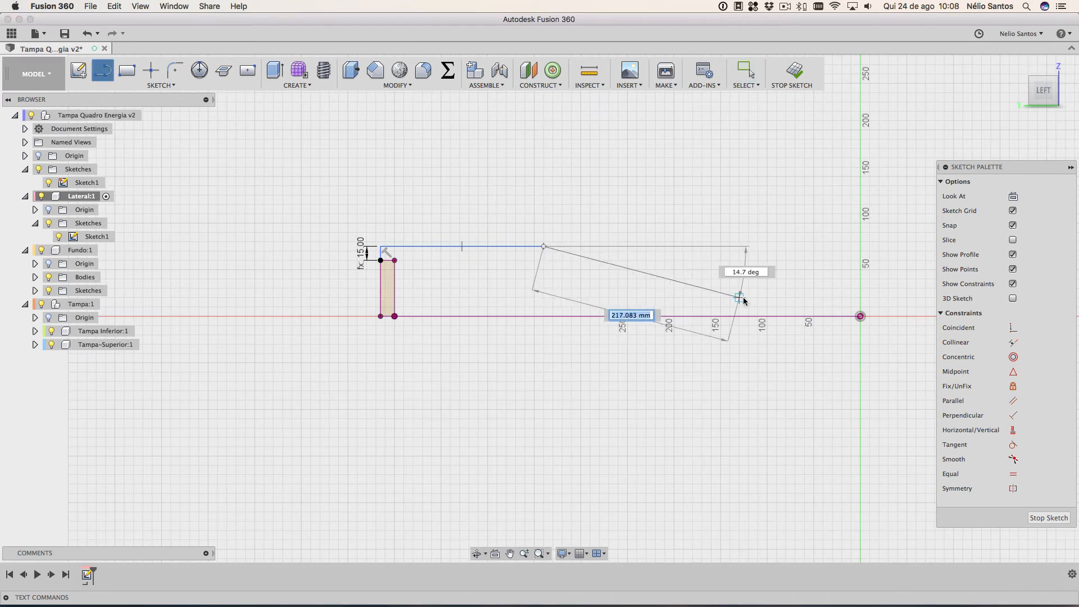
pyautogui.click(861, 316)
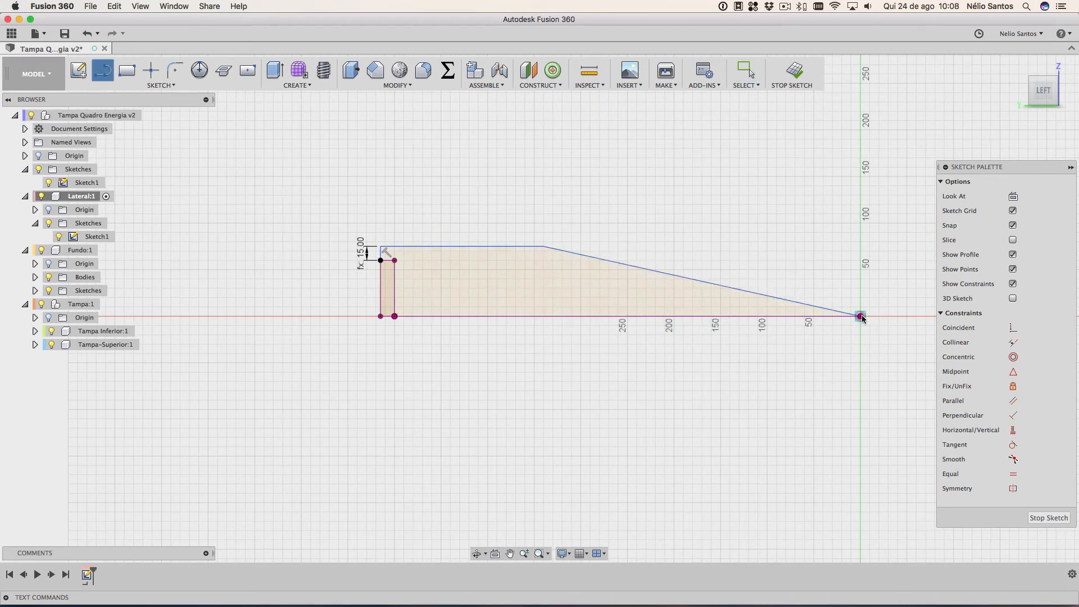
pyautogui.press('Escape')
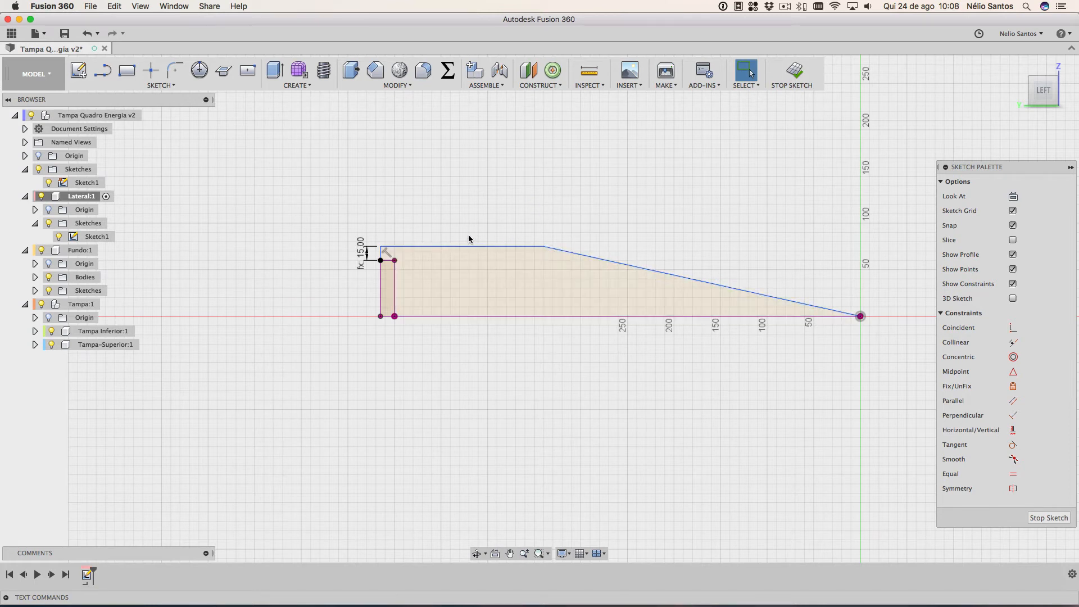
pyautogui.scroll(5, 471, 242)
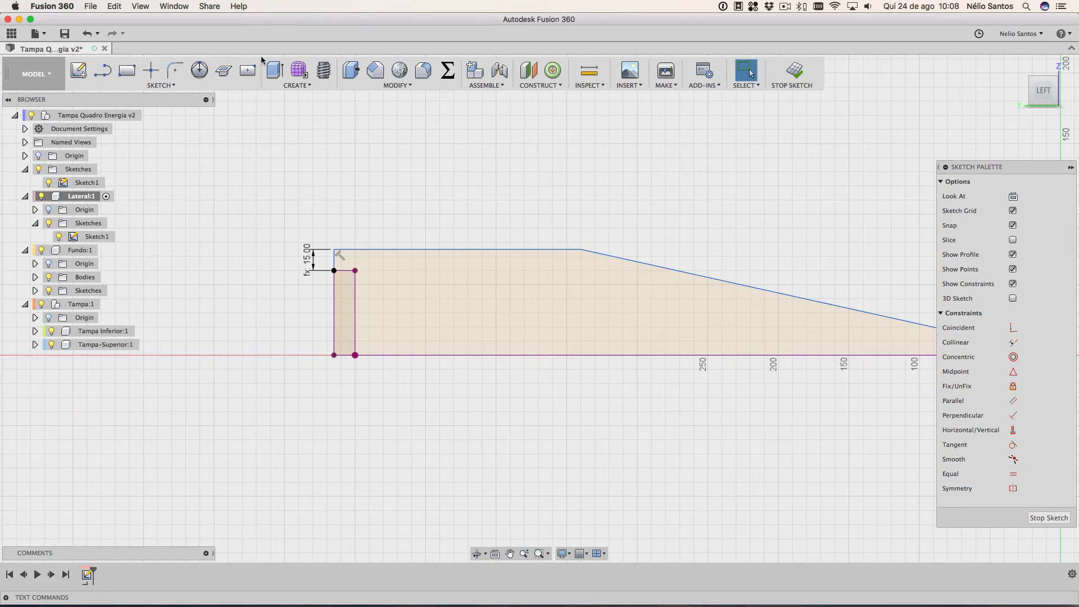
# Dimension the upper horizontal line of the side profile and set its length to the quadro_superior parameter
pyautogui.click(163, 85)
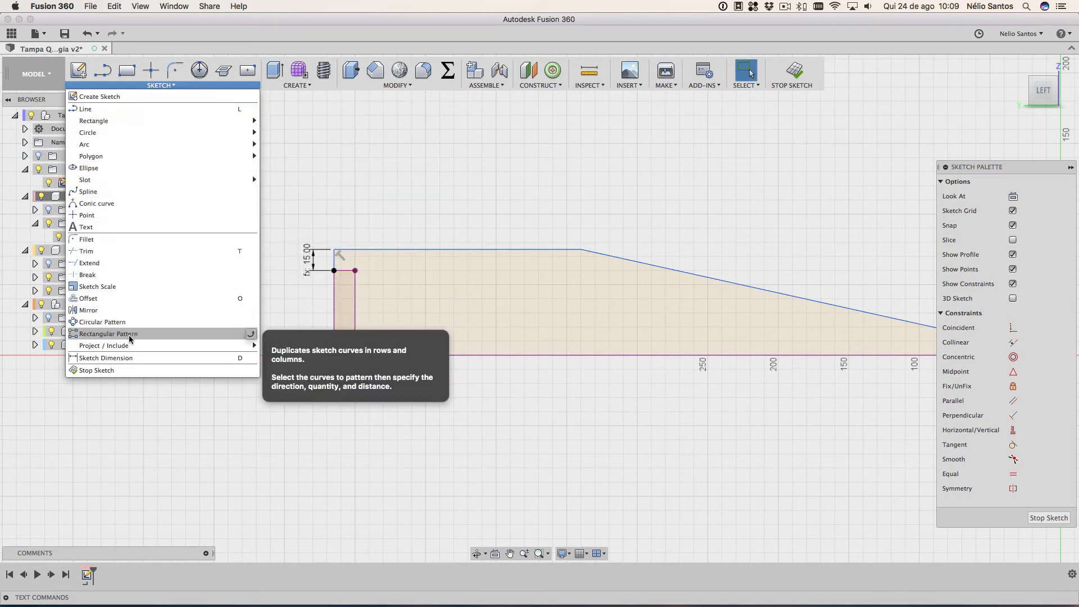
pyautogui.moveTo(133, 351)
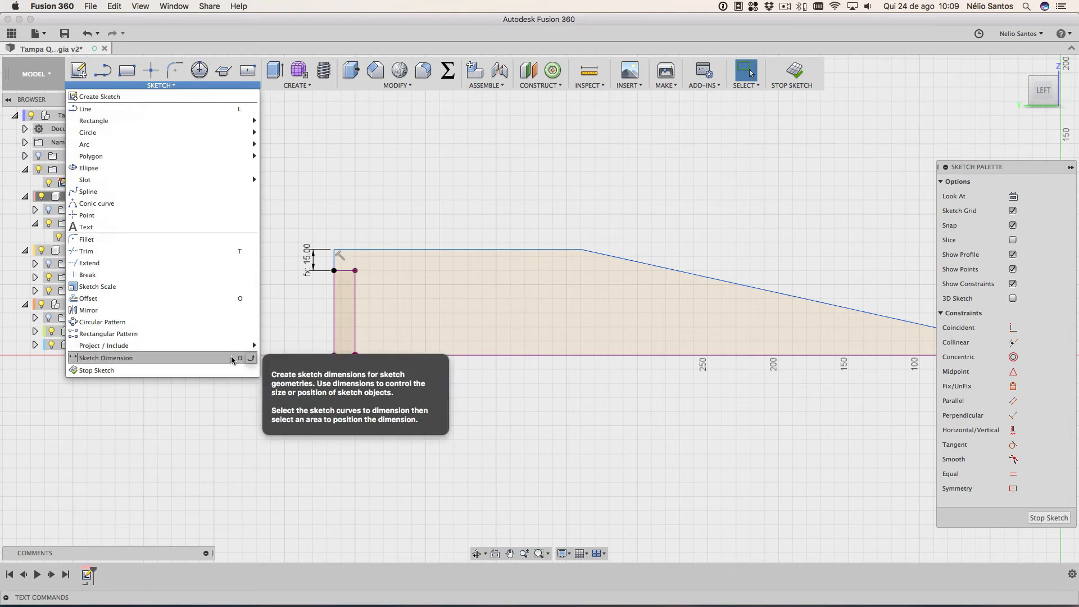
pyautogui.click(442, 212)
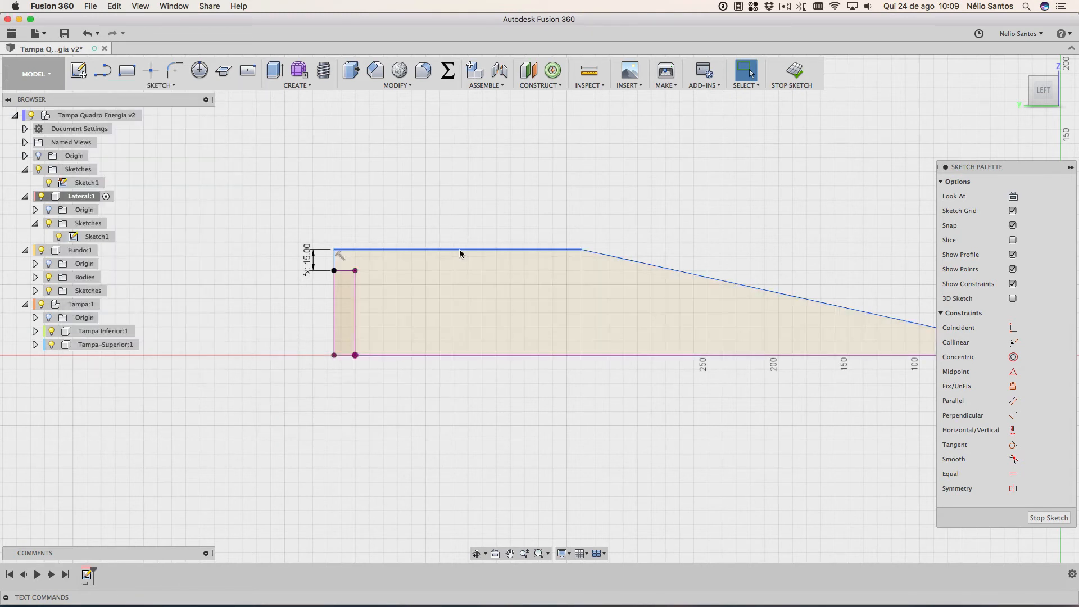
pyautogui.click(462, 250)
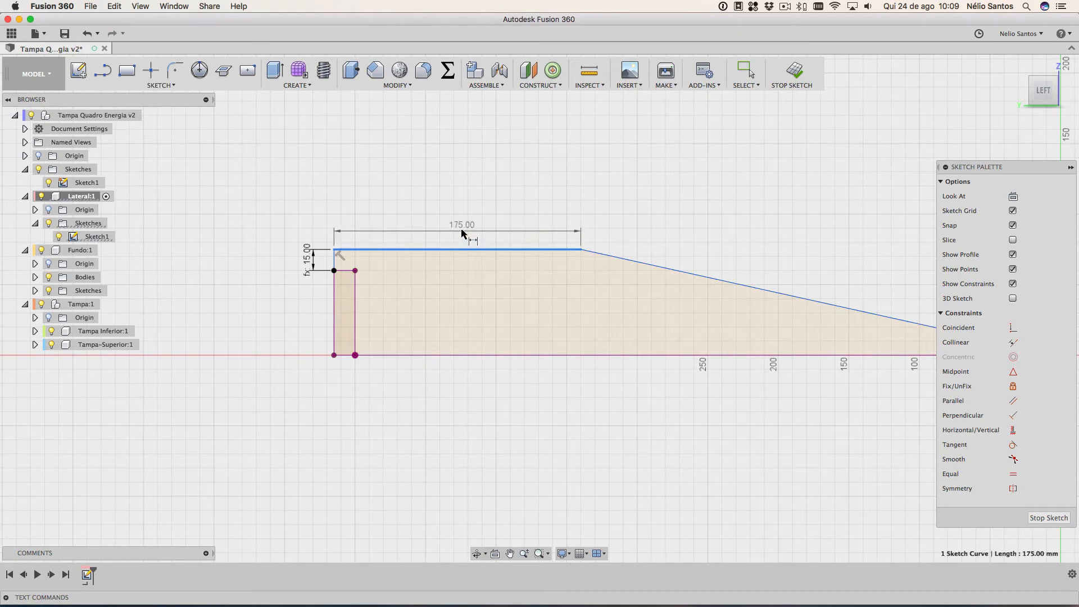
pyautogui.click(459, 225)
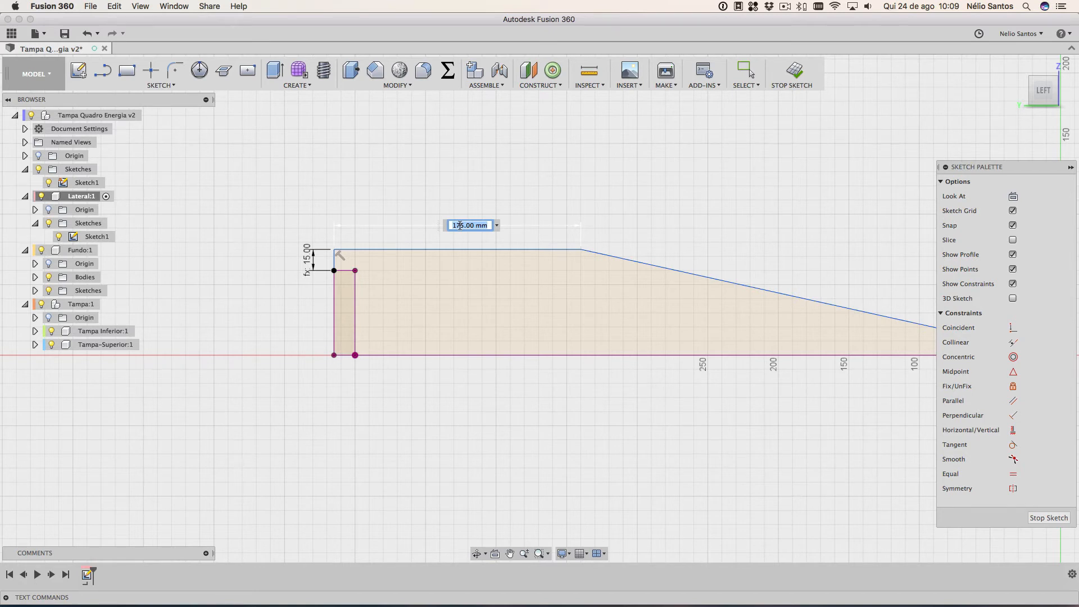
pyautogui.write('quadro')
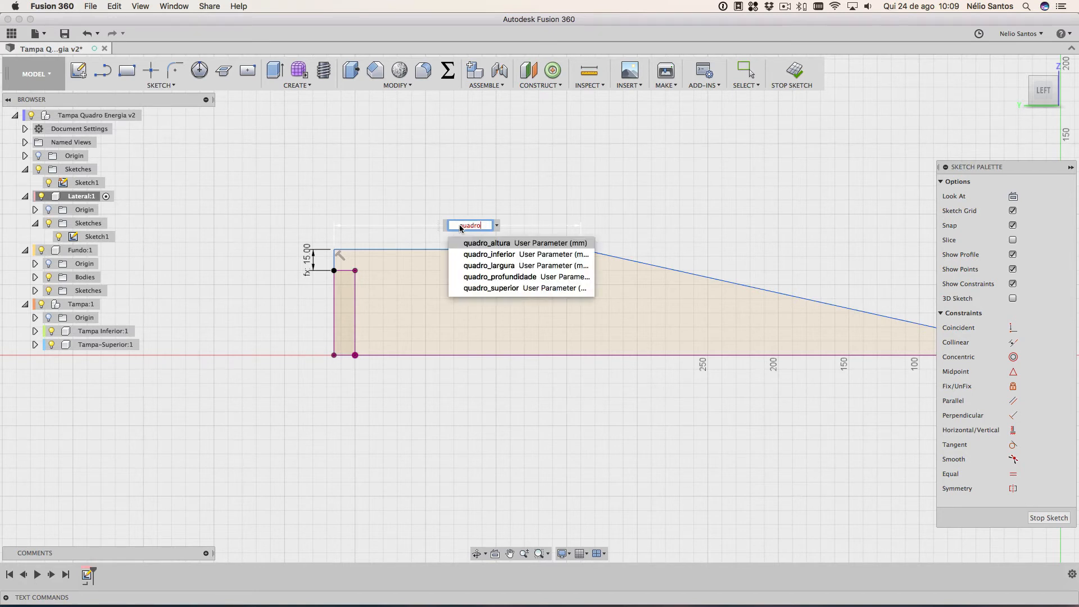
pyautogui.press('Down')
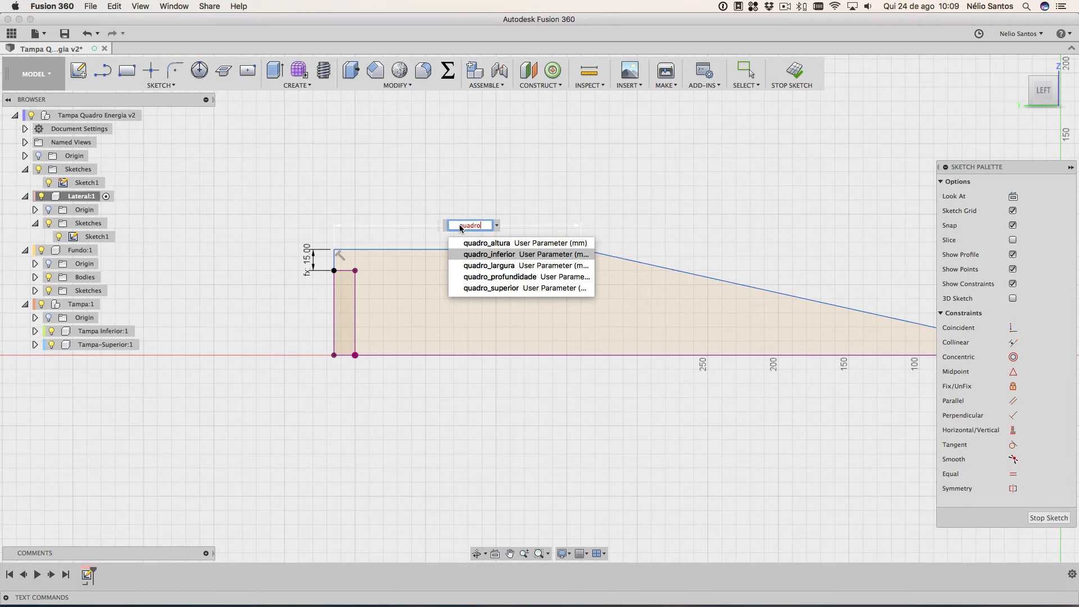
pyautogui.press('Down')
pyautogui.press('Down')
pyautogui.press('Down')
pyautogui.press('Return')
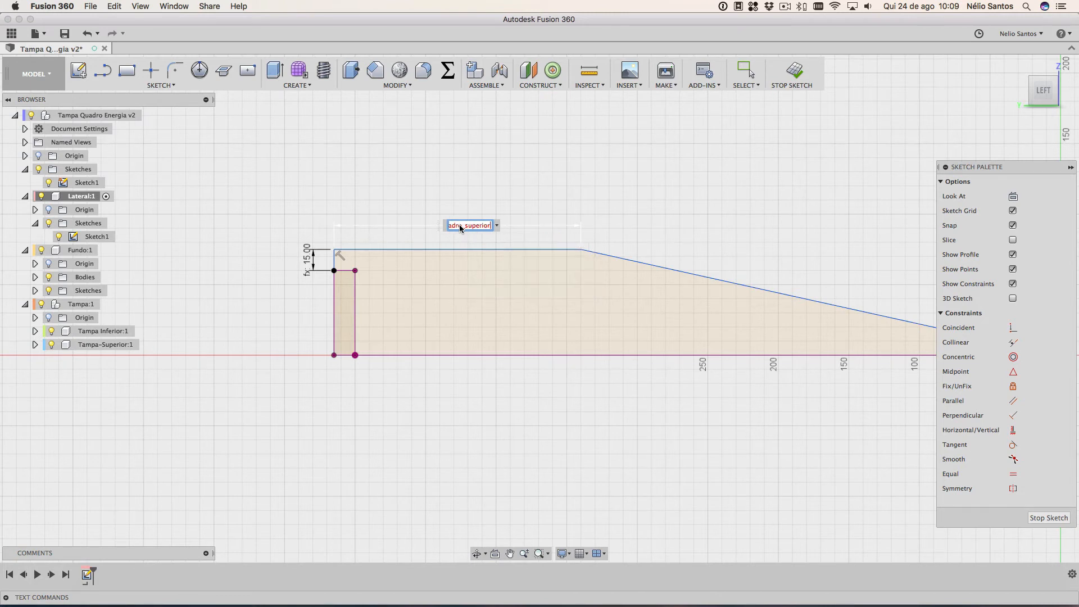
pyautogui.press('Return')
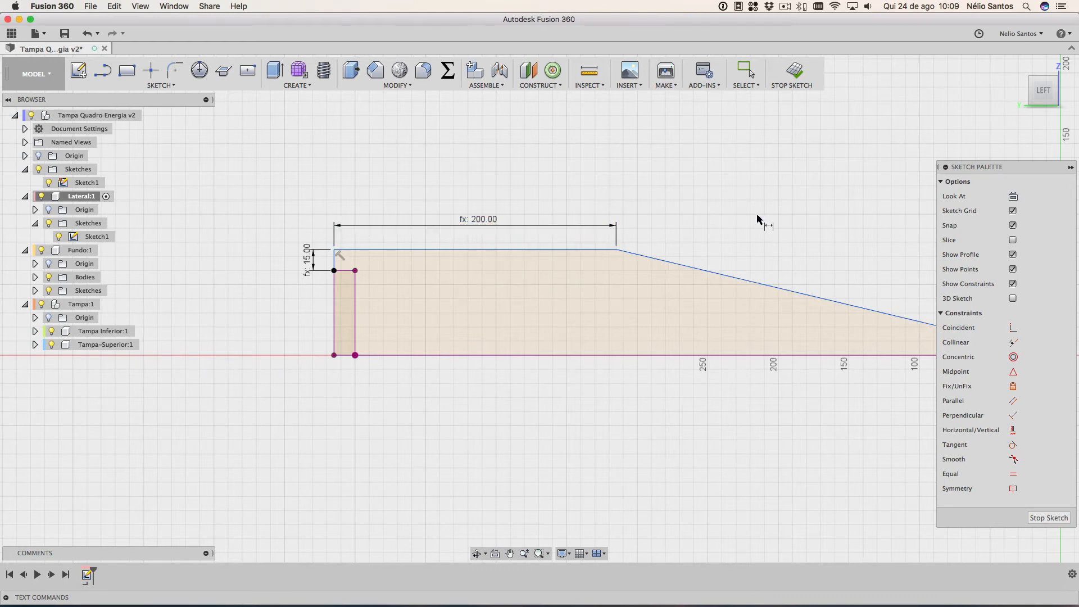
# Draw a vertical line about 75 mm long from the corner where the slope begins down to the profile's bottom edge
pyautogui.press('F11')
pyautogui.press('F11')
pyautogui.moveTo(706, 231)
pyautogui.mouseDown(button='middle')
pyautogui.moveTo(620, 195)
pyautogui.moveTo(542, 180)
pyautogui.mouseUp(button='middle')
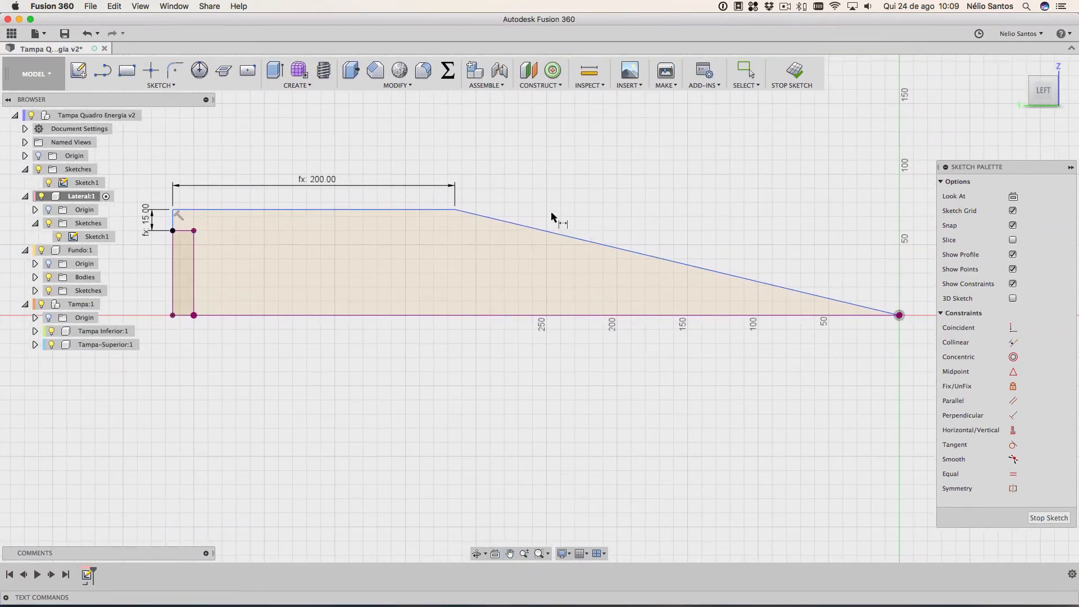
pyautogui.press('a')
pyautogui.click(454, 210)
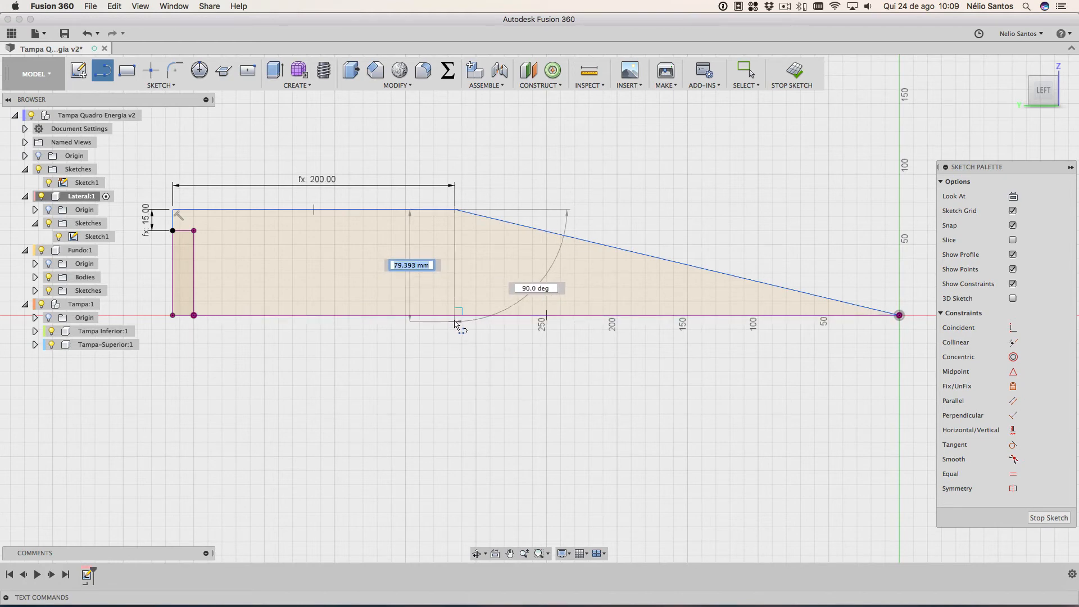
pyautogui.scroll(8, 455, 326)
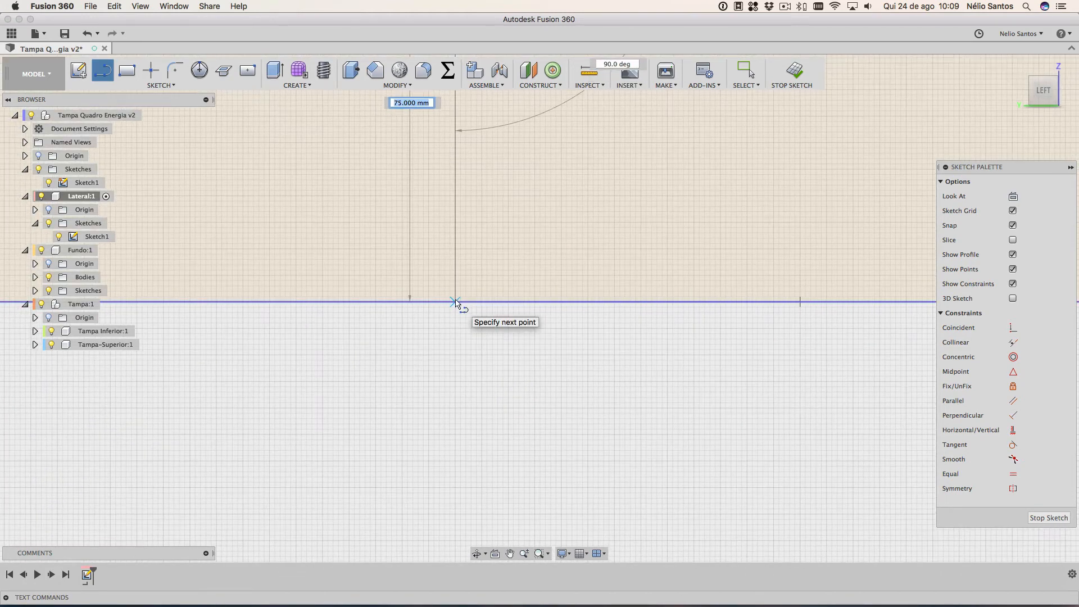
pyautogui.scroll(-1, 456, 304)
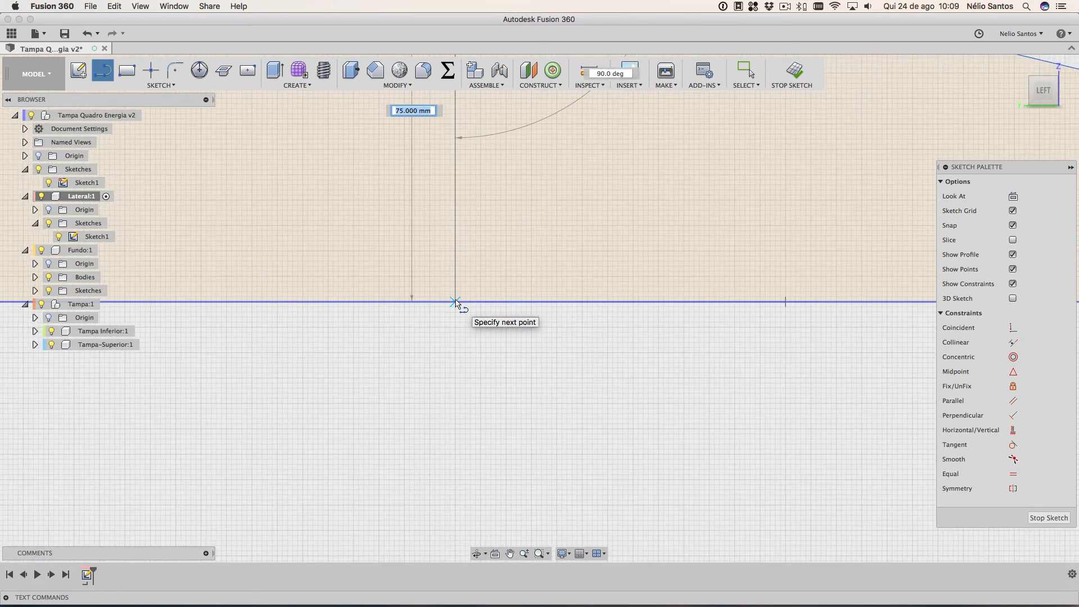
pyautogui.click(455, 303)
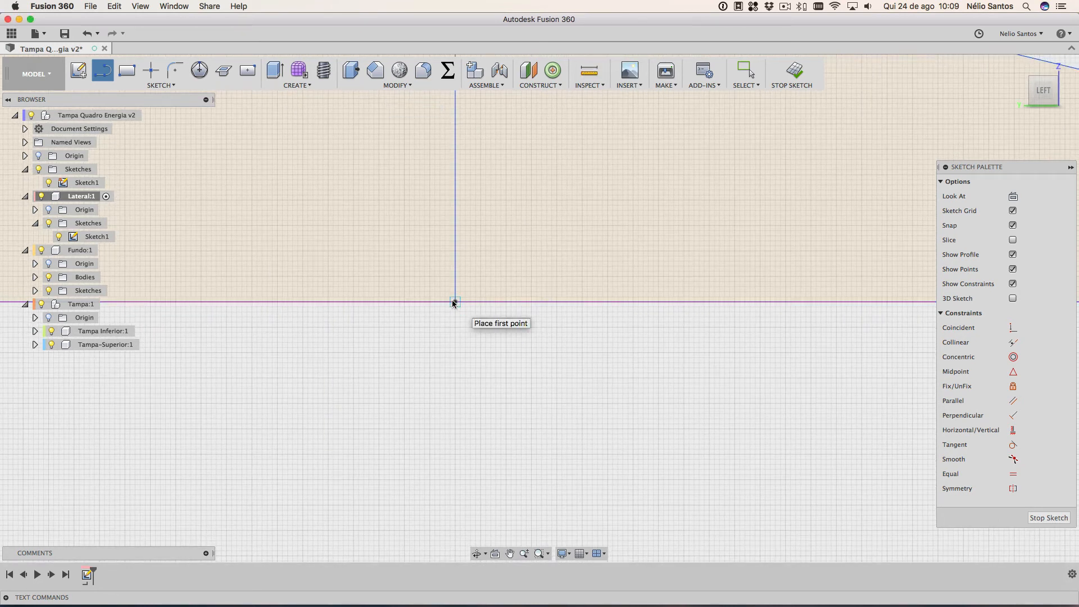
pyautogui.scroll(-2, 410, 317)
pyautogui.scroll(-3, 410, 316)
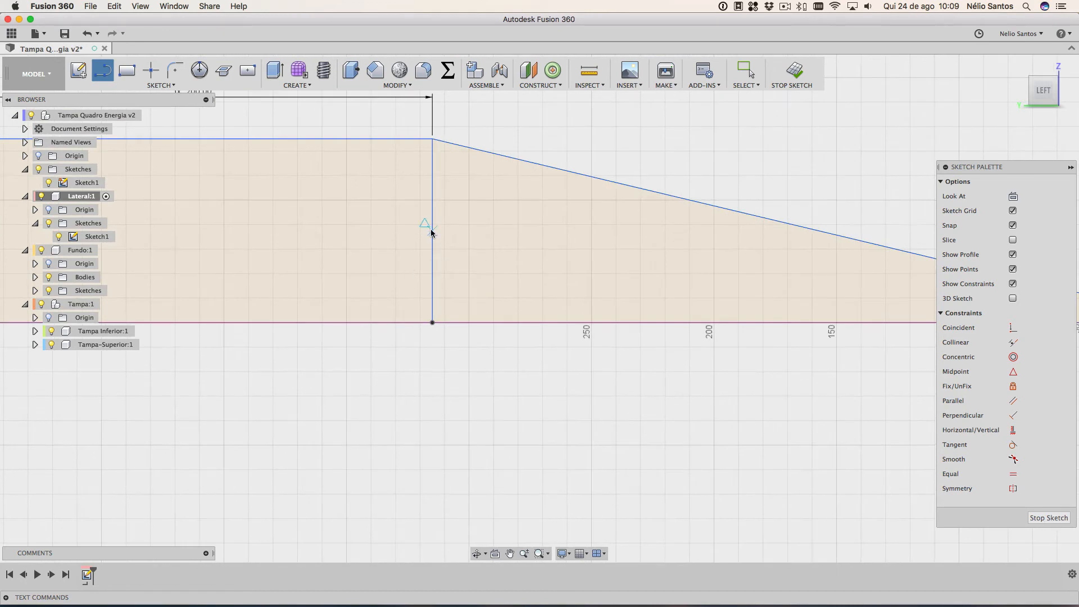
pyautogui.press('Escape')
# Convert the vertical line under the slope's upper corner to a construction line
pyautogui.click(395, 221)
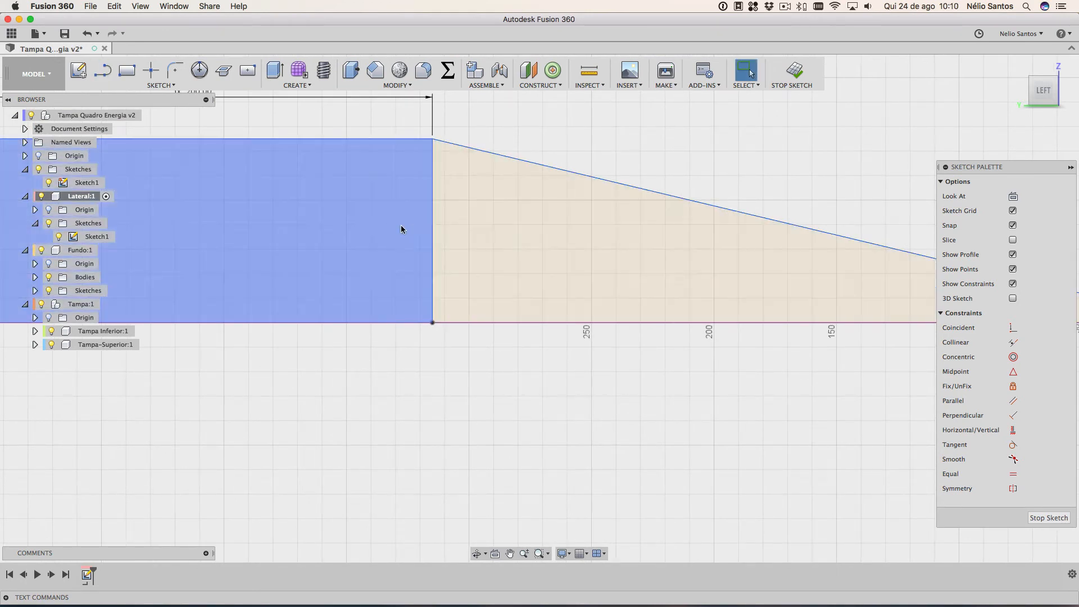
pyautogui.click(432, 230)
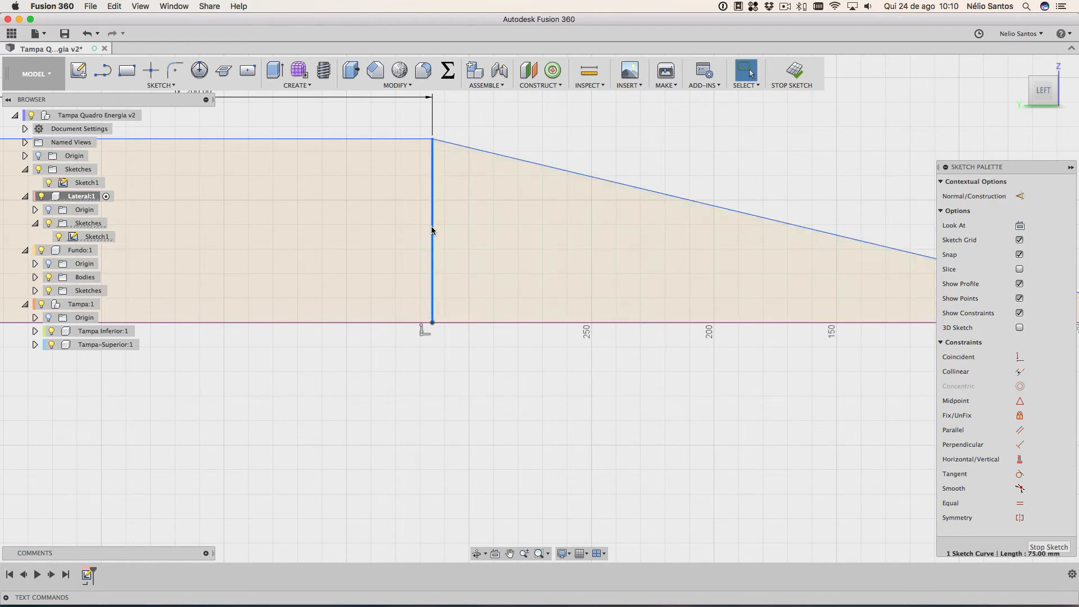
pyautogui.press('x')
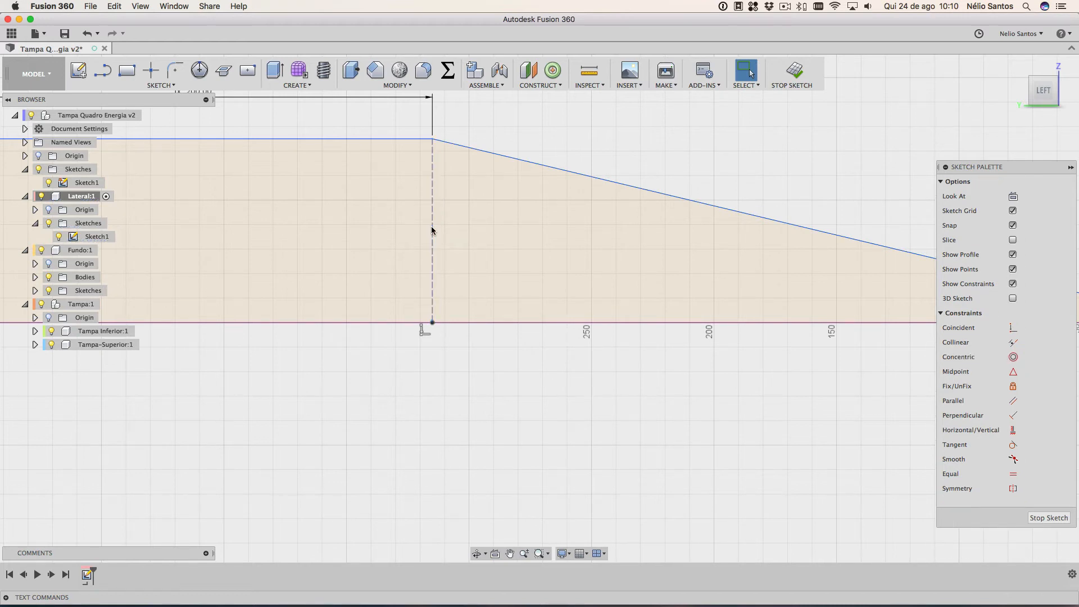
pyautogui.click(400, 227)
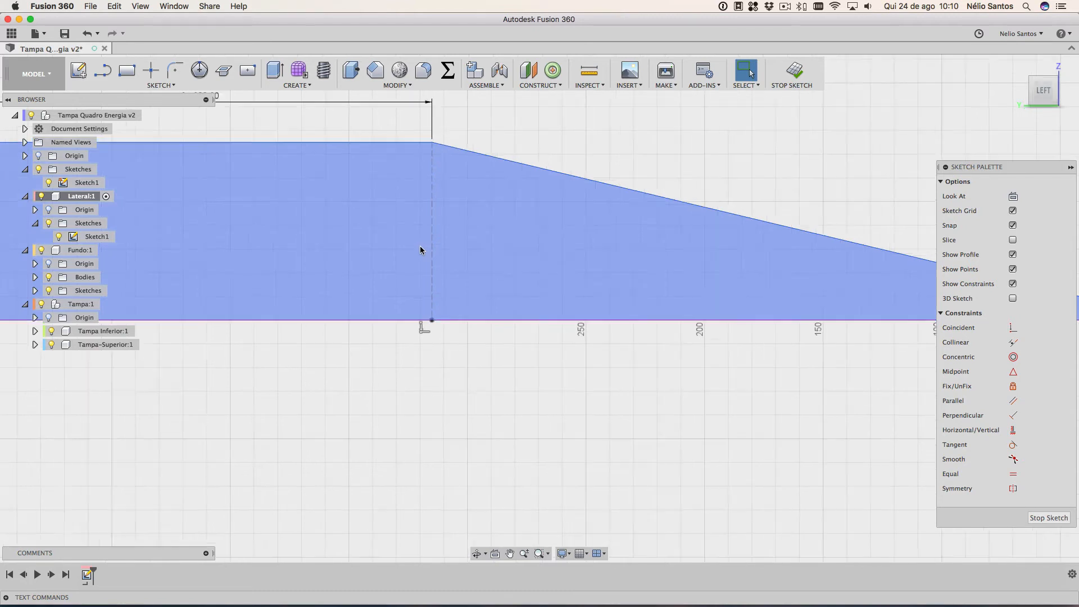
pyautogui.scroll(-3, 420, 245)
pyautogui.click(422, 339)
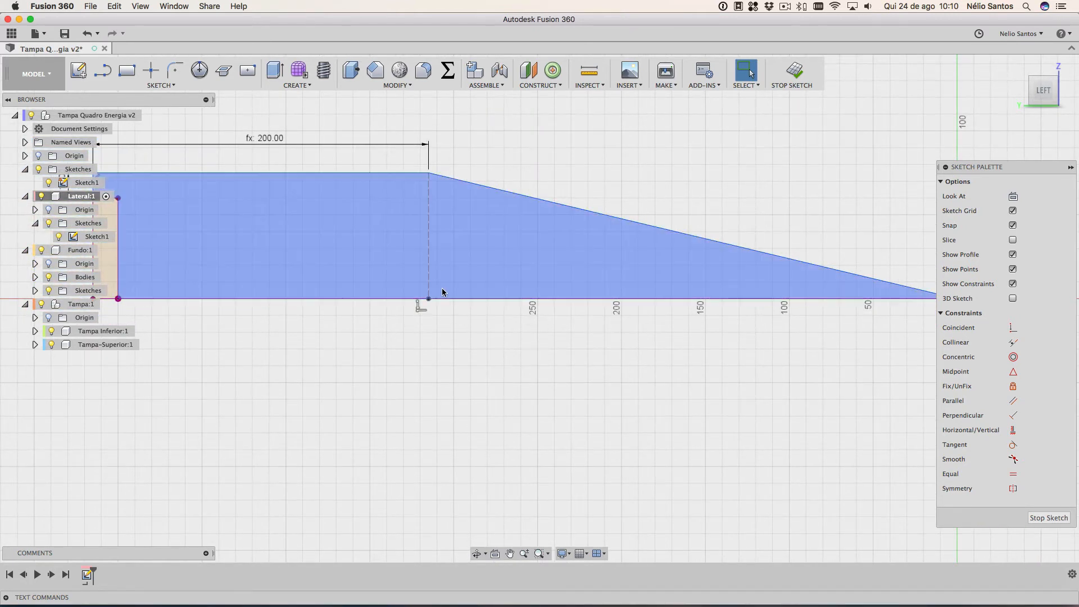
# Dimension the horizontal distance from the foot of the construction line to the origin, placing it below the profile
pyautogui.scroll(-5, 514, 305)
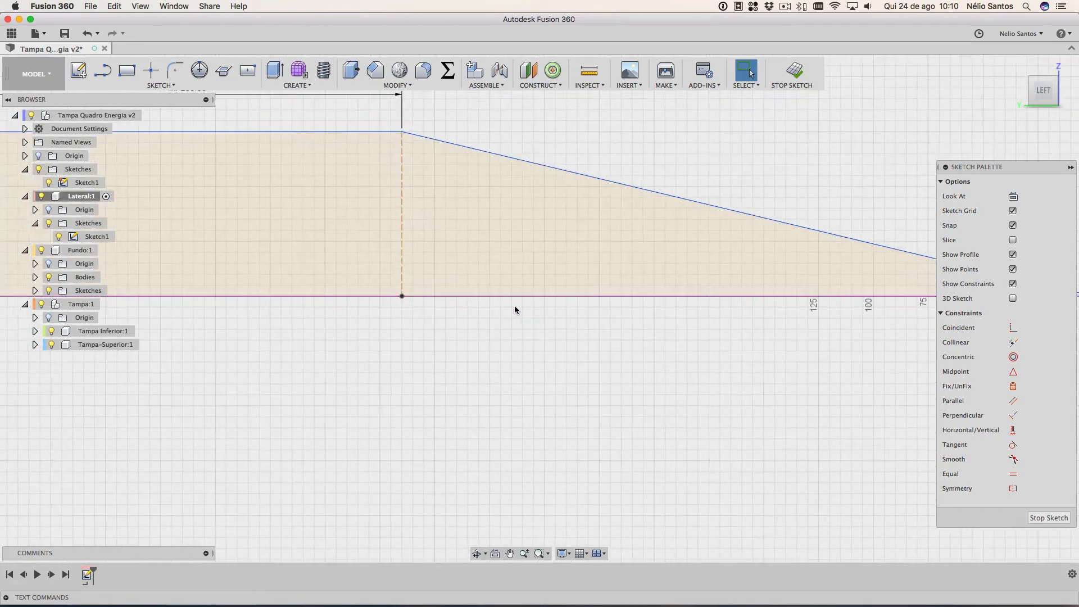
pyautogui.scroll(3, 520, 308)
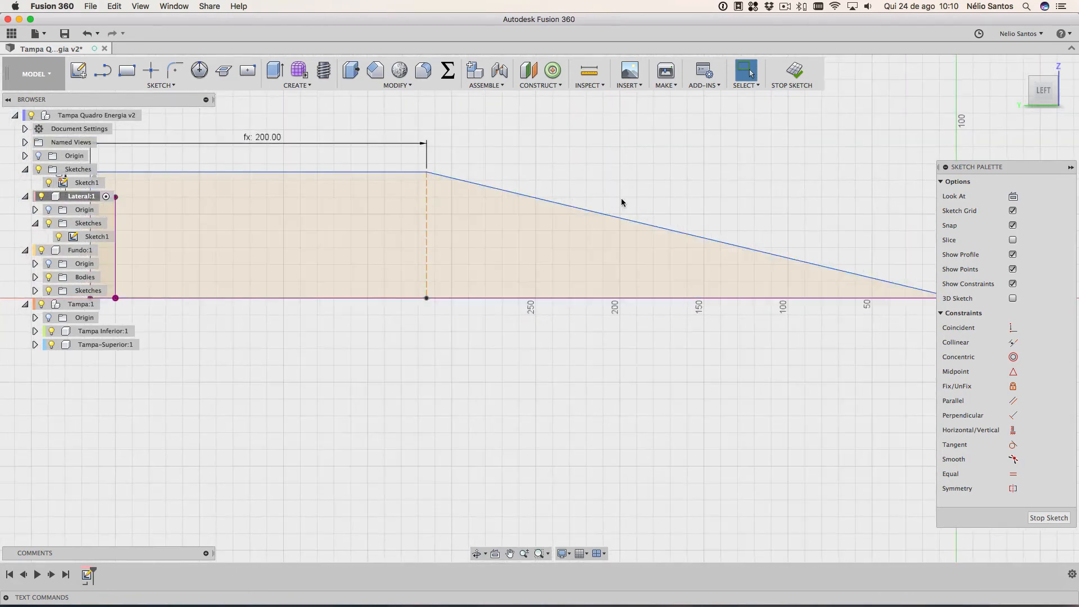
pyautogui.moveTo(624, 199); pyautogui.dragTo(532, 186, button='middle')
pyautogui.scroll(2, 532, 184)
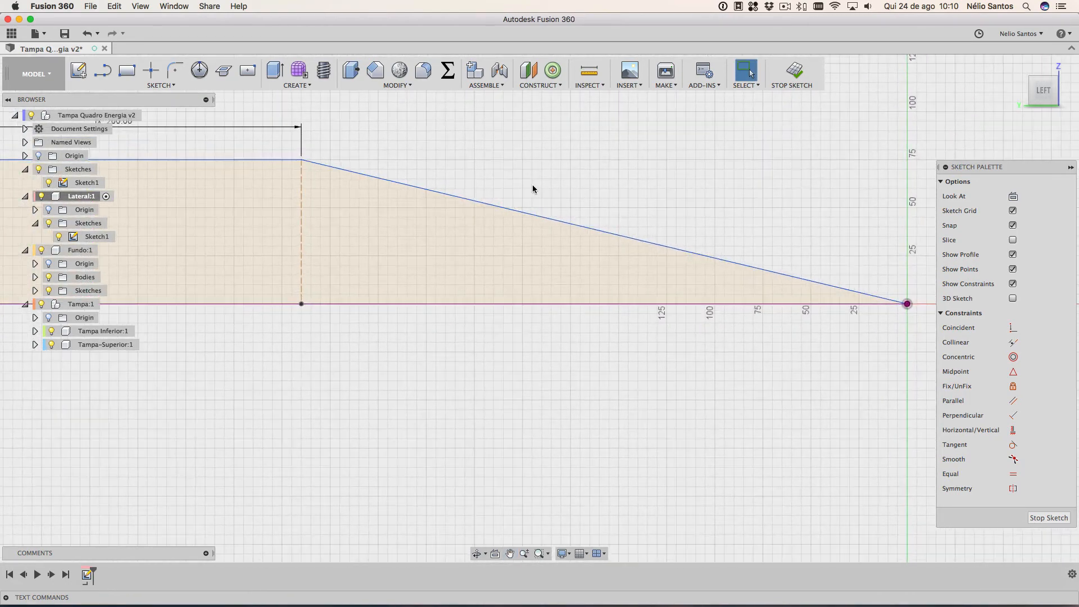
pyautogui.scroll(-4, 531, 184)
pyautogui.press('Escape')
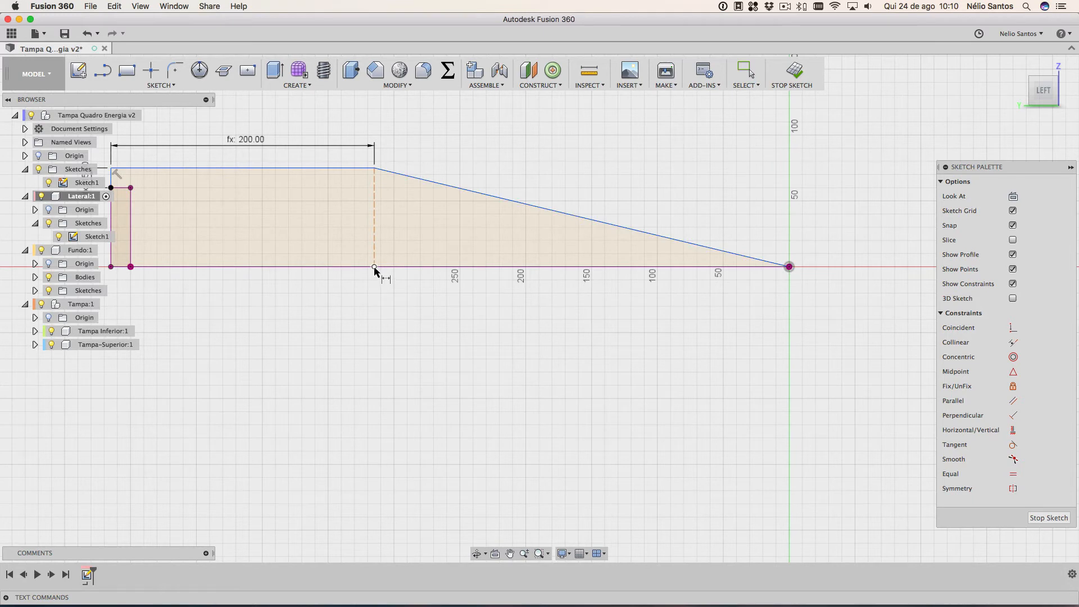
pyautogui.click(374, 268)
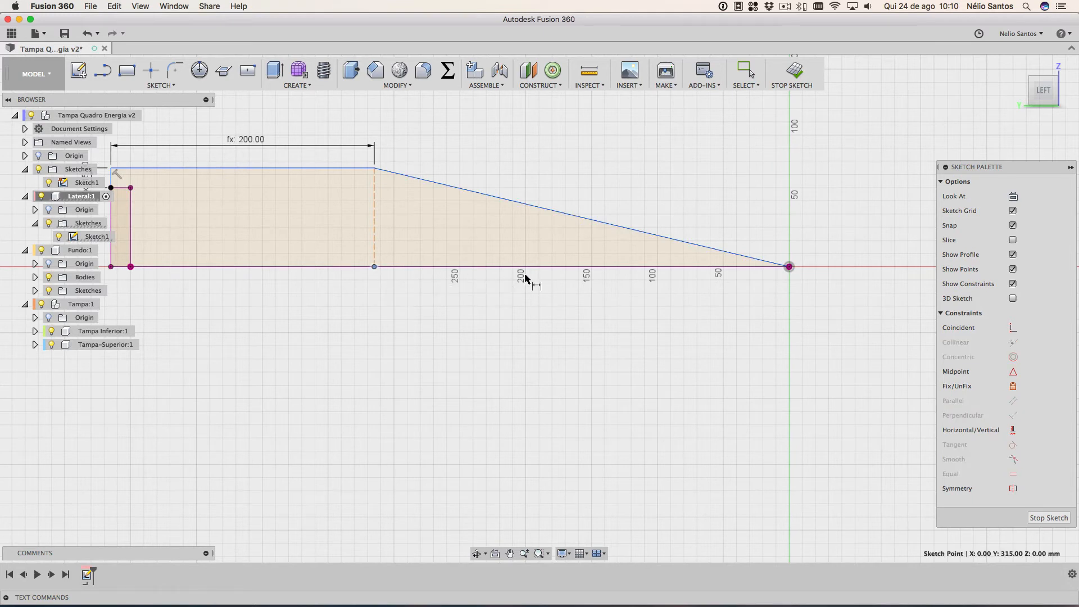
pyautogui.click(790, 267)
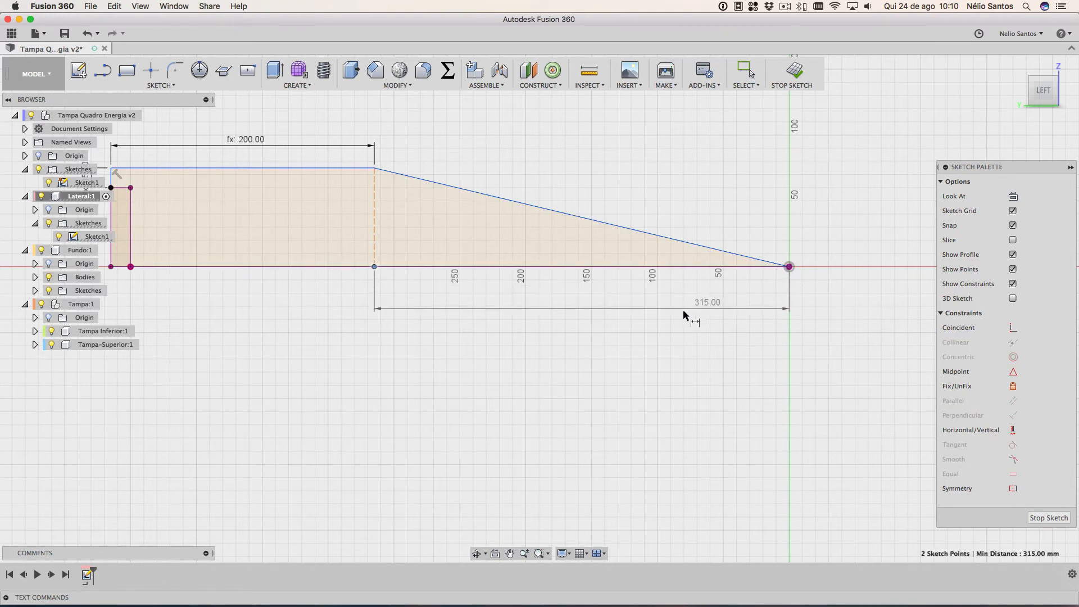
pyautogui.click(579, 305)
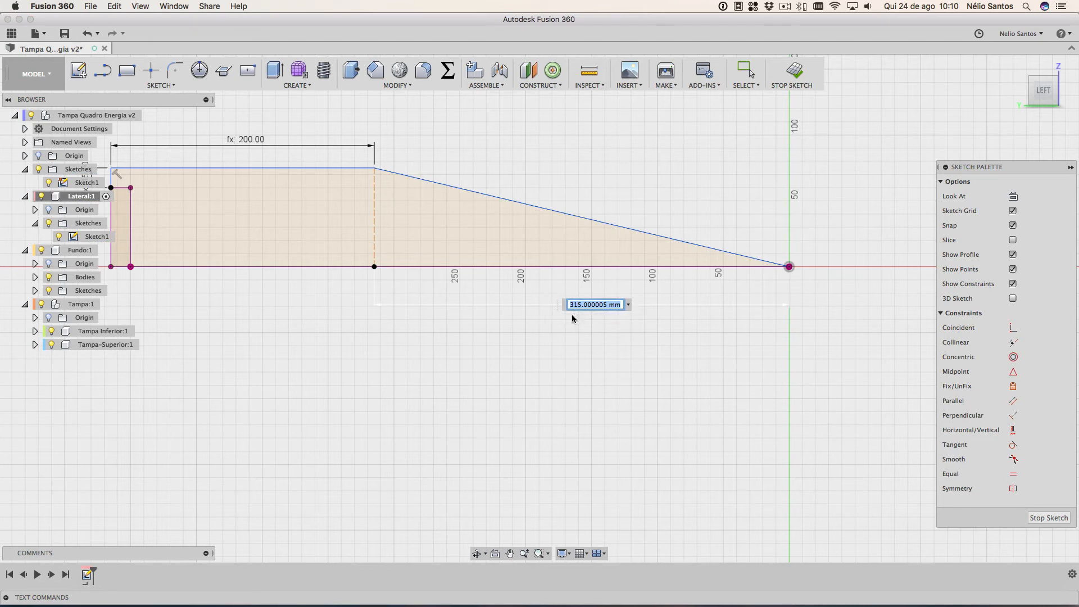
pyautogui.press('Return')
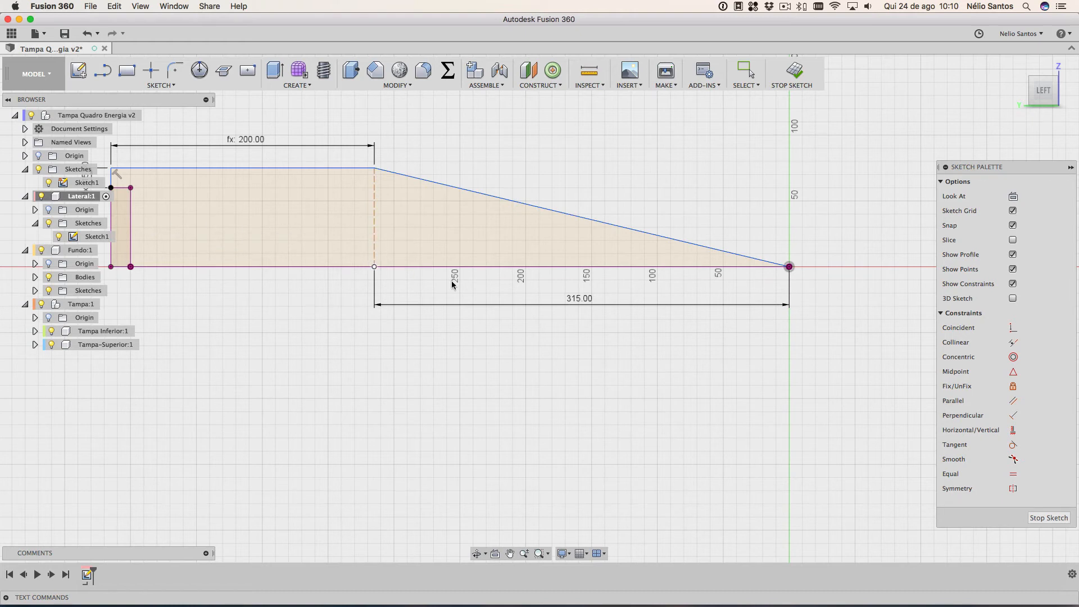
# Try setting the distance between the construction line's foot and the origin to 350 mm, and undo the change
pyautogui.doubleClick(585, 299)
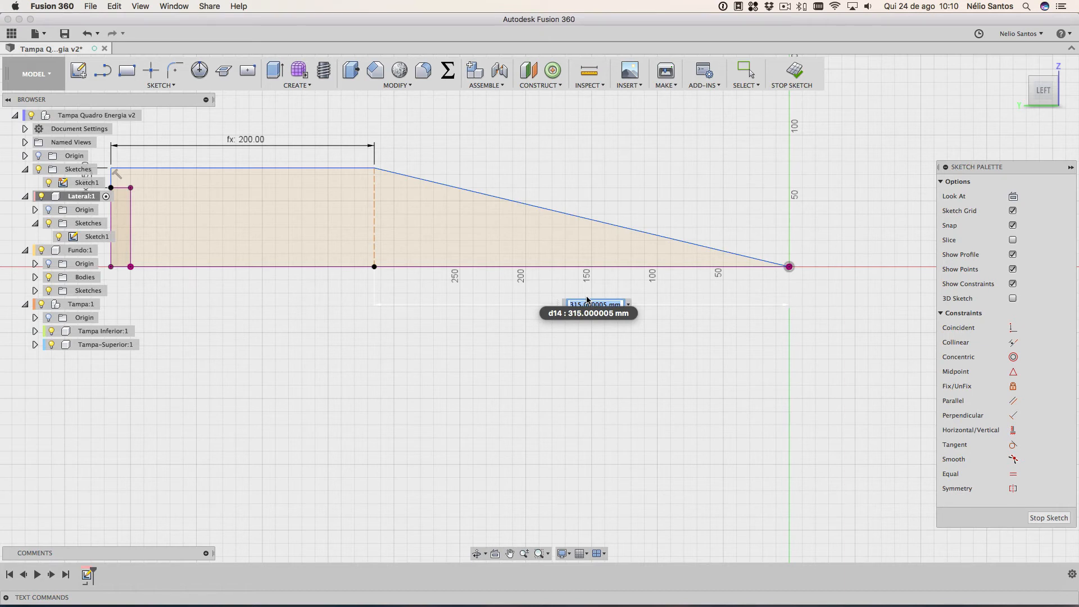
pyautogui.write('350')
pyautogui.press('Return')
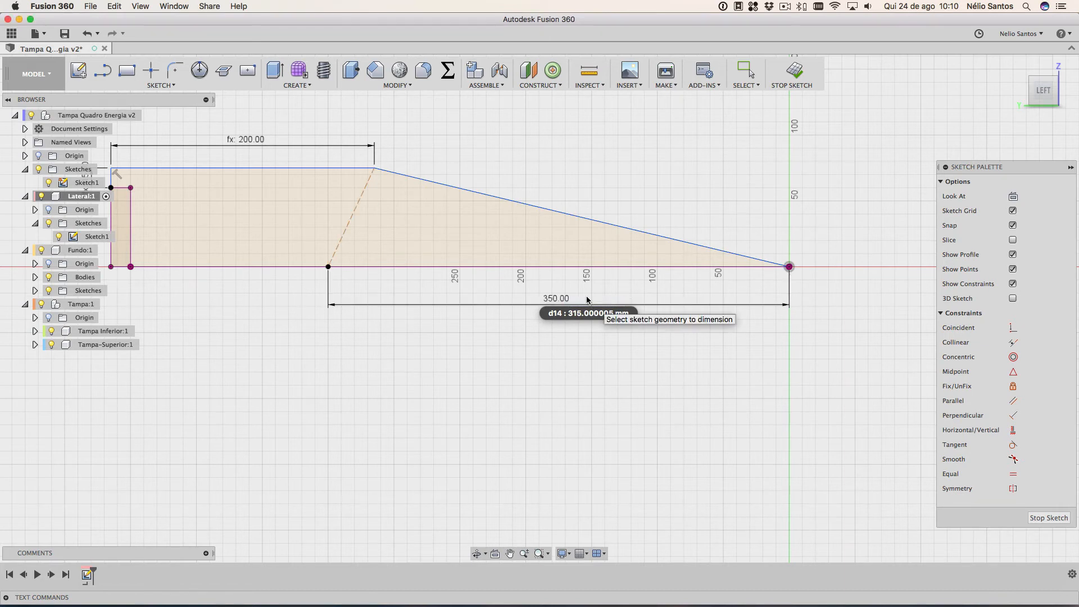
pyautogui.press('Escape')
pyautogui.press('super+z')
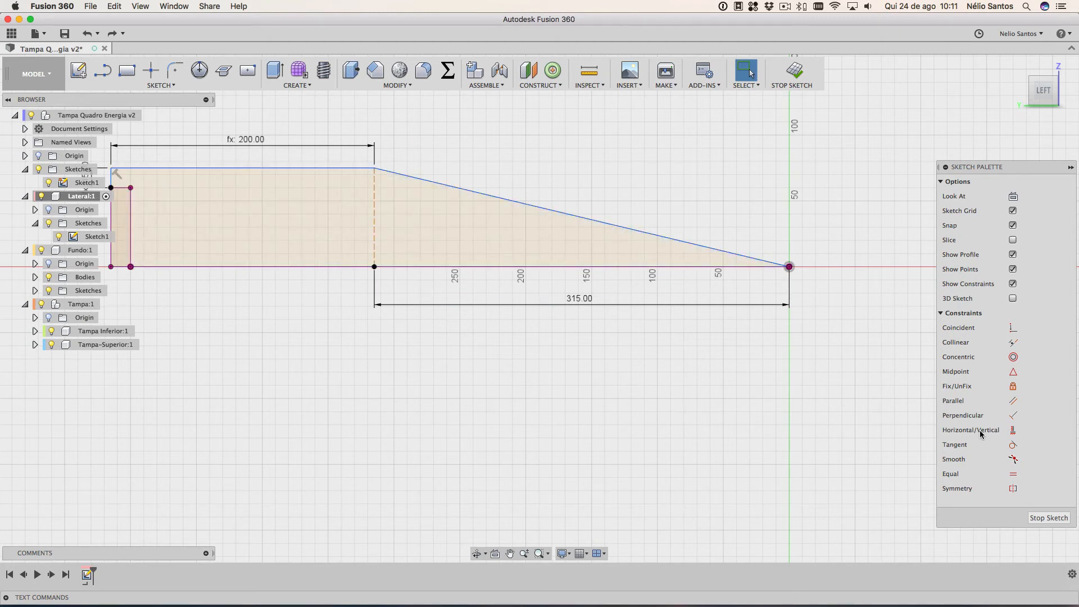
# Apply a Horizontal/Vertical constraint to the dashed construction line
pyautogui.click(1013, 430)
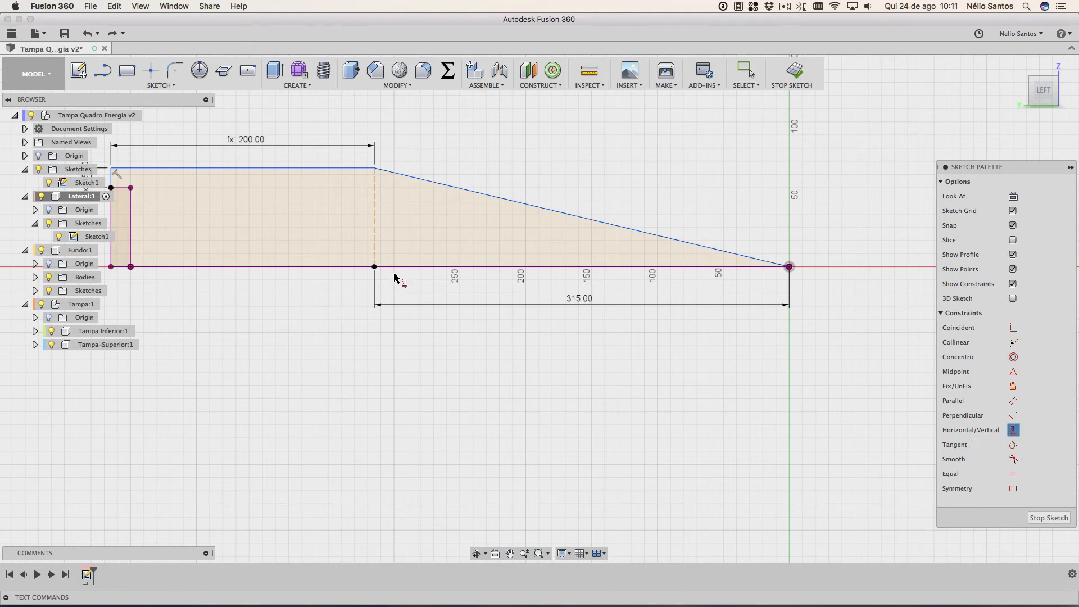
pyautogui.click(374, 241)
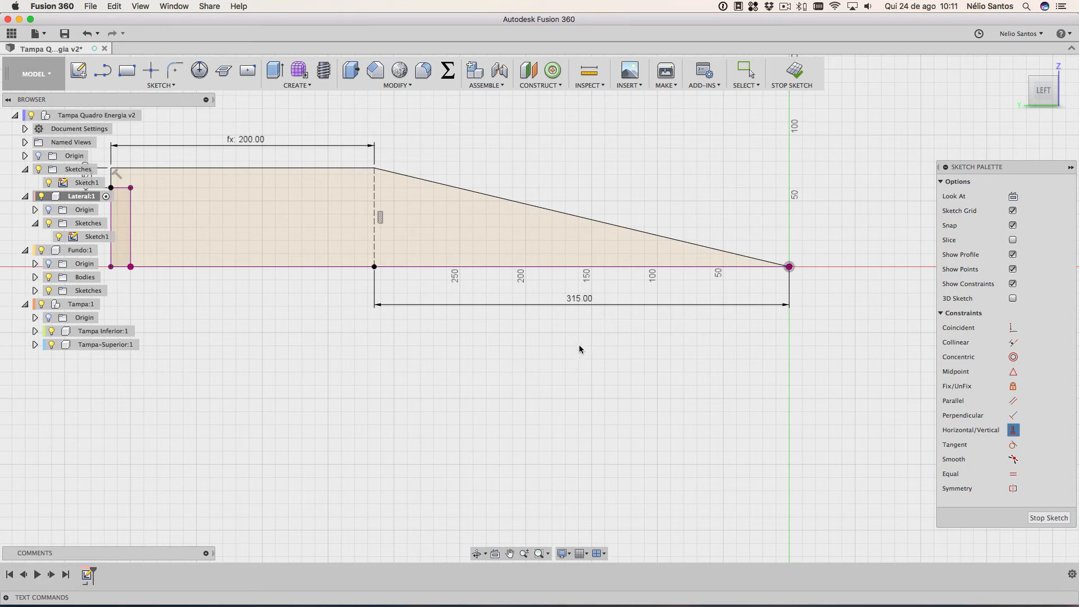
# Try to set the bottom dimension to 350 mm with the construction line constrained vertical
pyautogui.doubleClick(579, 299)
pyautogui.write('3')
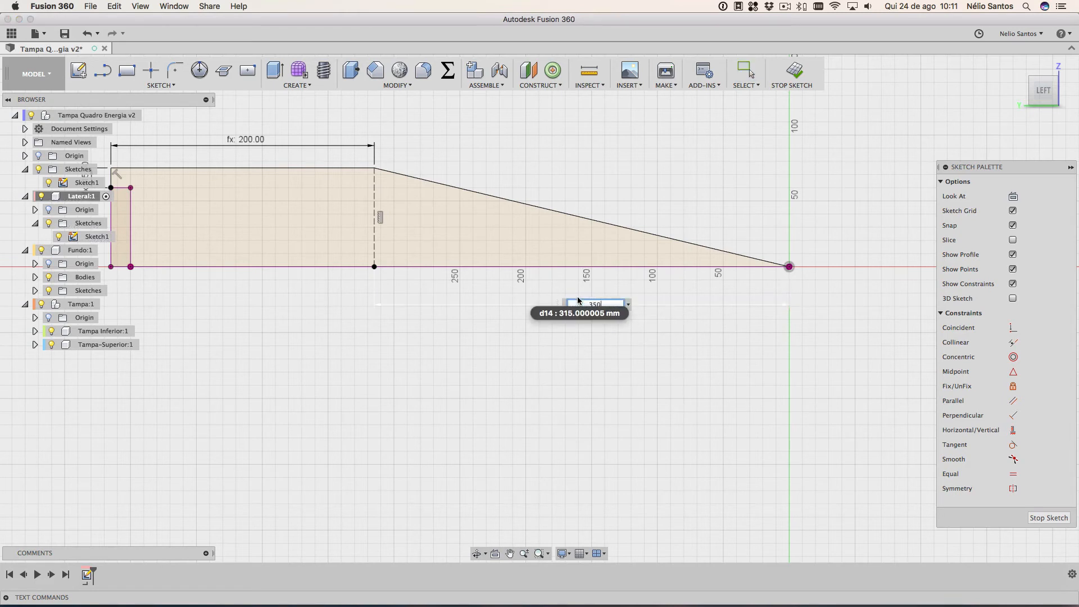
pyautogui.write('50')
pyautogui.press('Return')
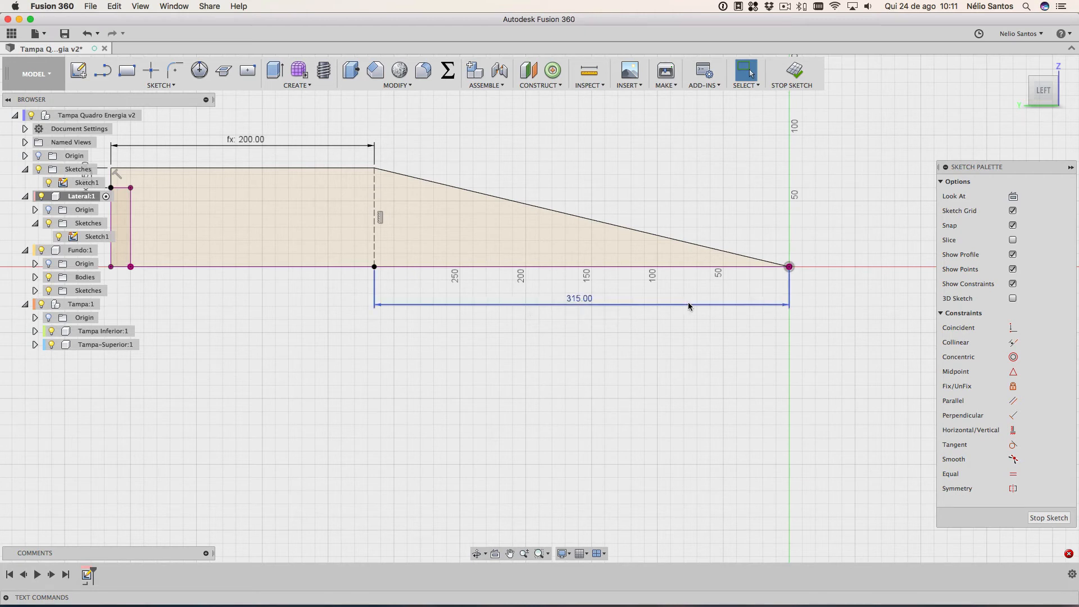
# Check the exact value of the bottom dimension and the constraints on the dashed construction line
pyautogui.doubleClick(583, 300)
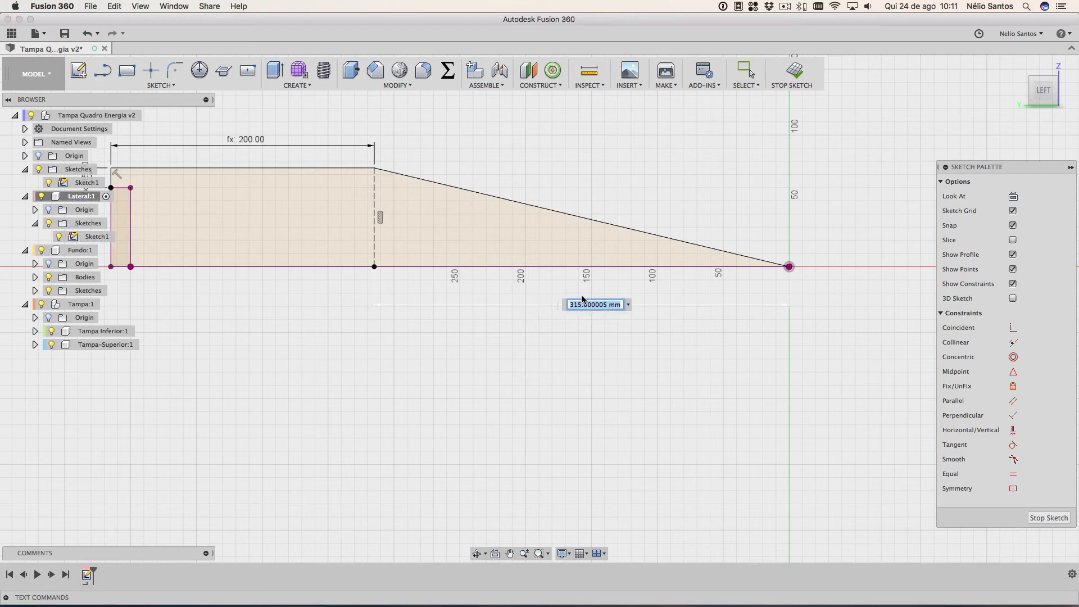
pyautogui.press('Return')
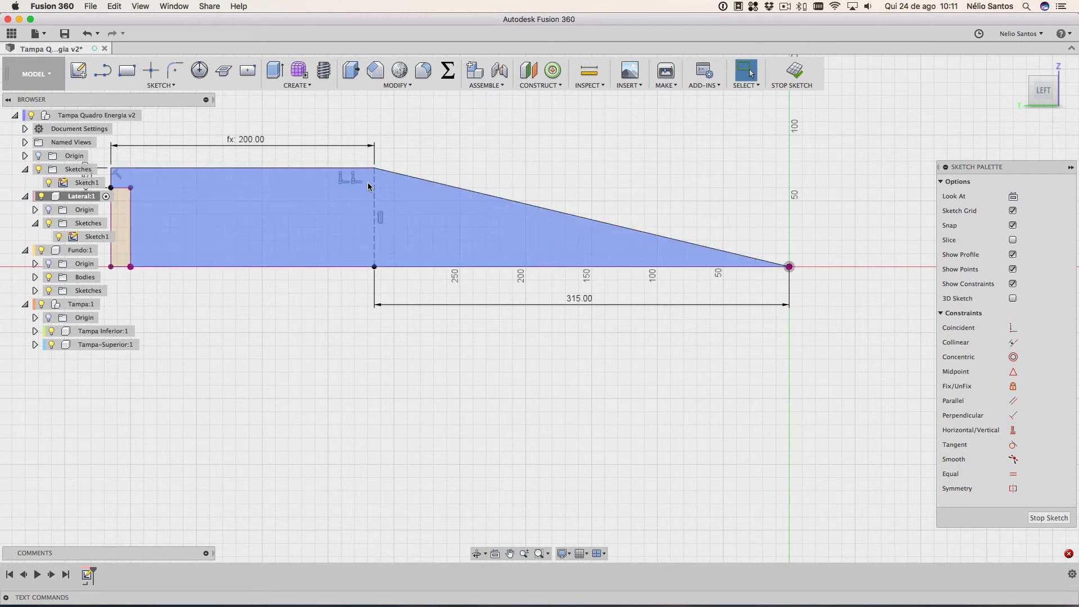
pyautogui.click(376, 180)
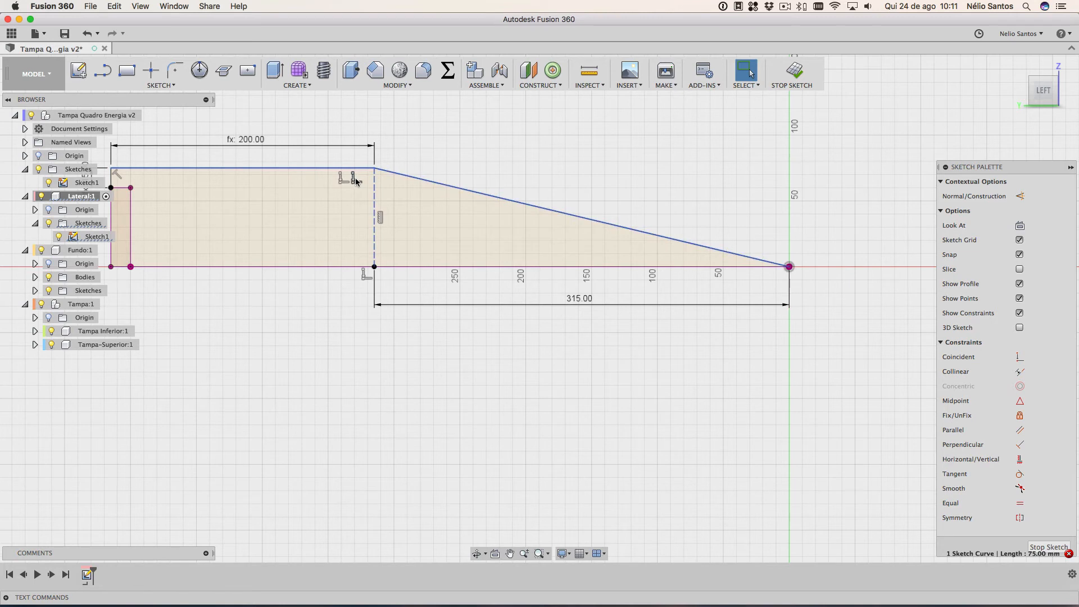
pyautogui.press('x')
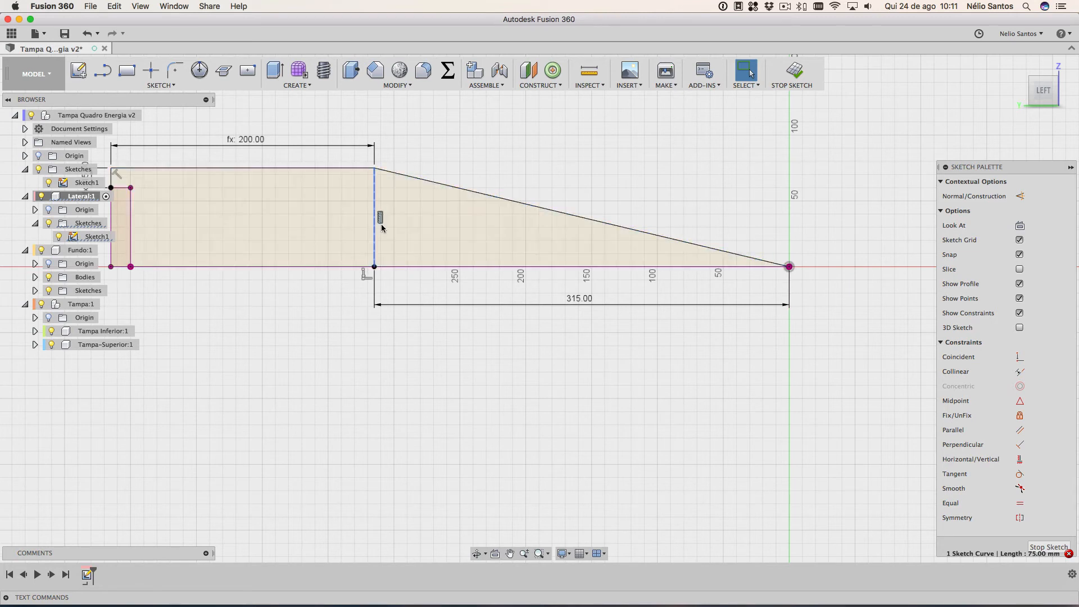
pyautogui.press('x')
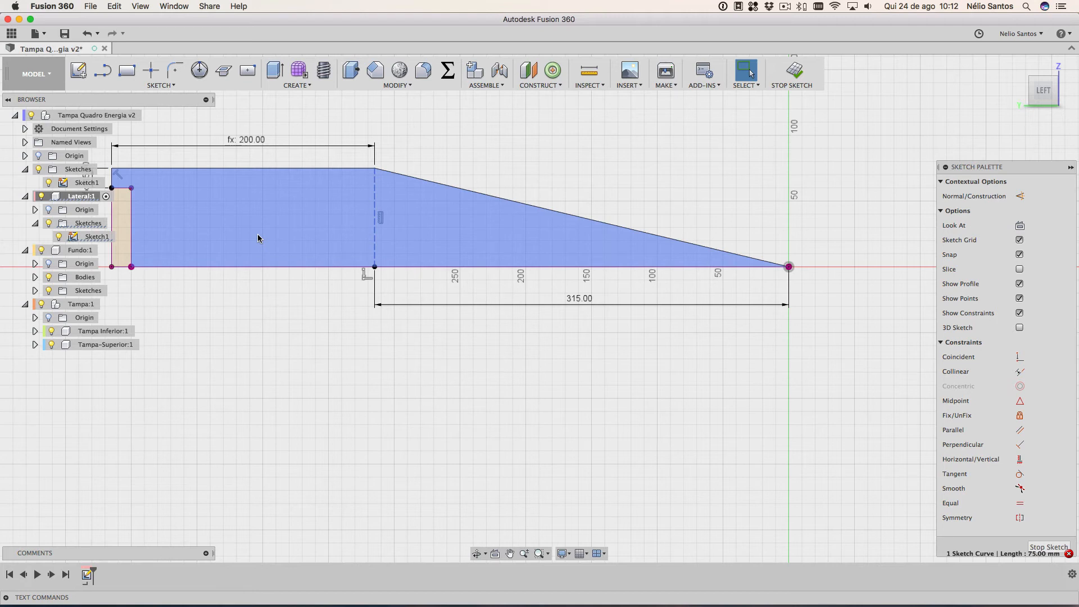
# Finish the sketch and extrude both side panel profiles by the mdf_parede parameter as a new body
pyautogui.click(796, 72)
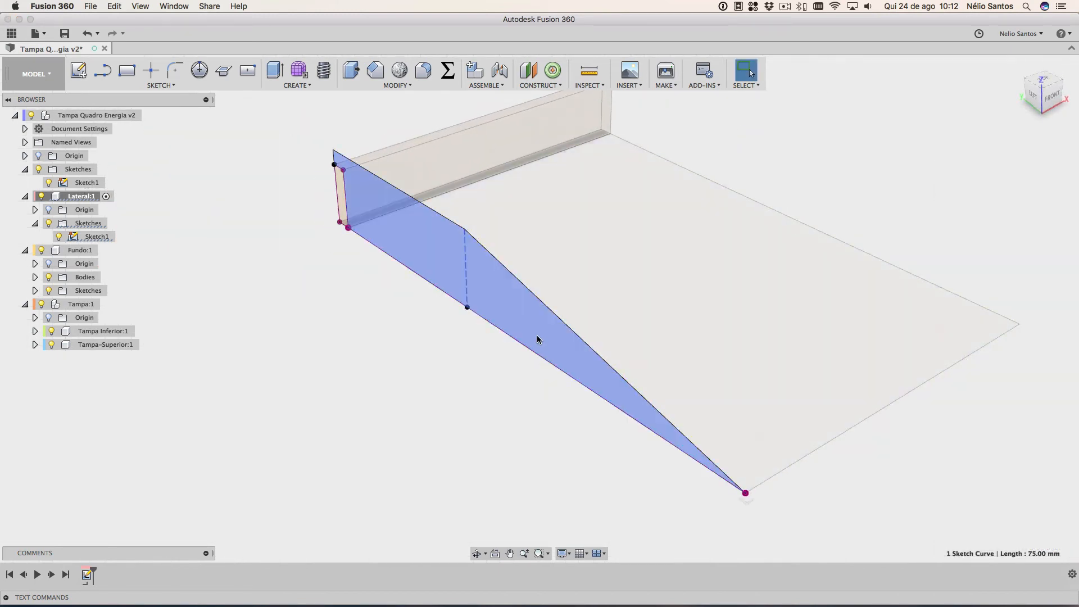
pyautogui.click(538, 336)
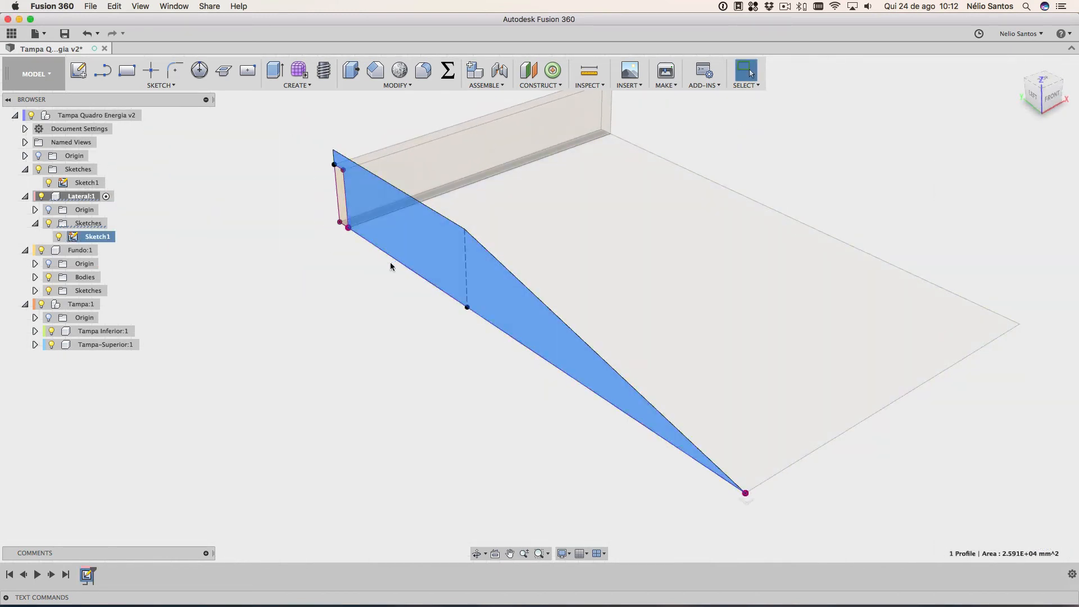
pyautogui.keyDown('shift'); pyautogui.click(343, 201); pyautogui.keyUp('shift')
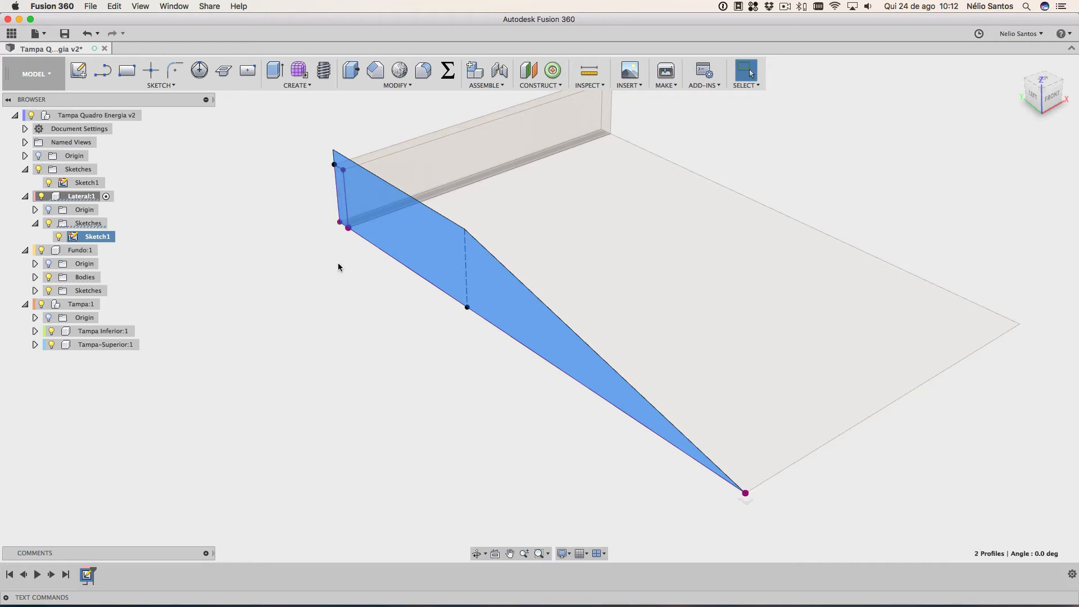
pyautogui.click(297, 85)
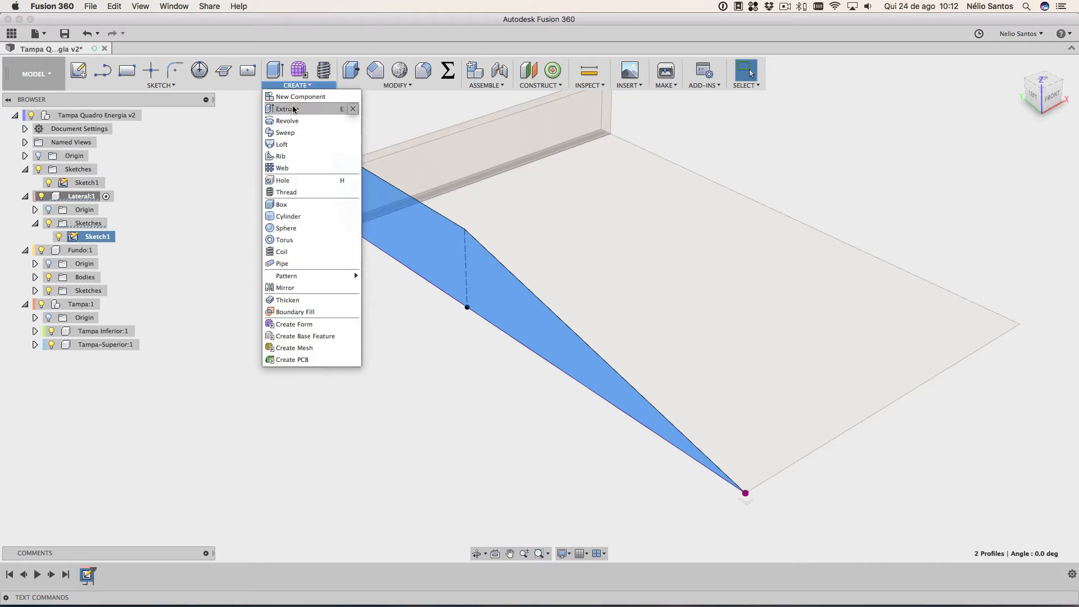
pyautogui.click(293, 110)
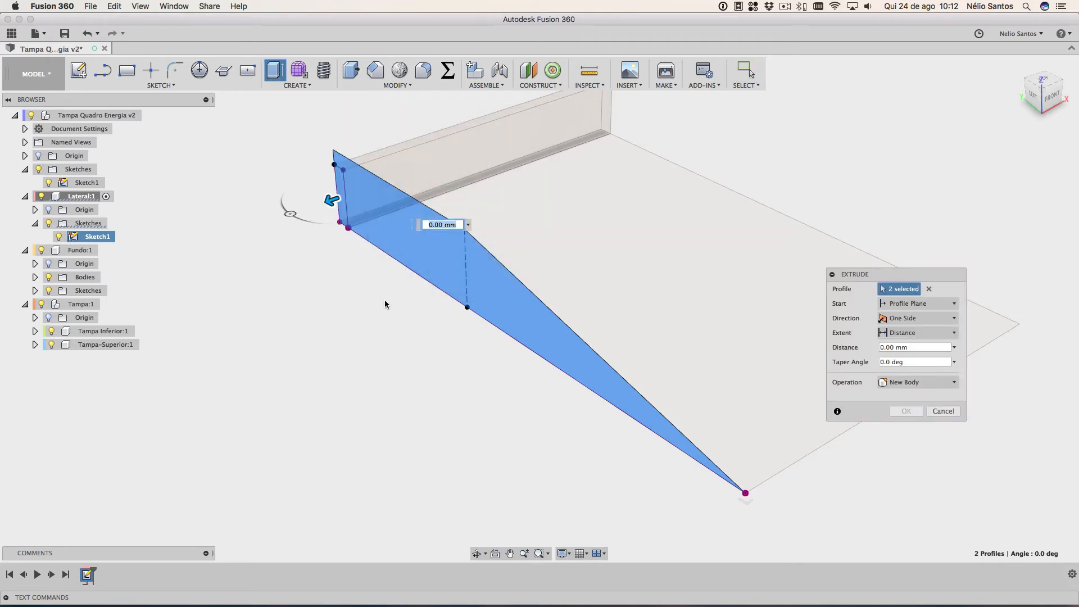
pyautogui.write('mdf')
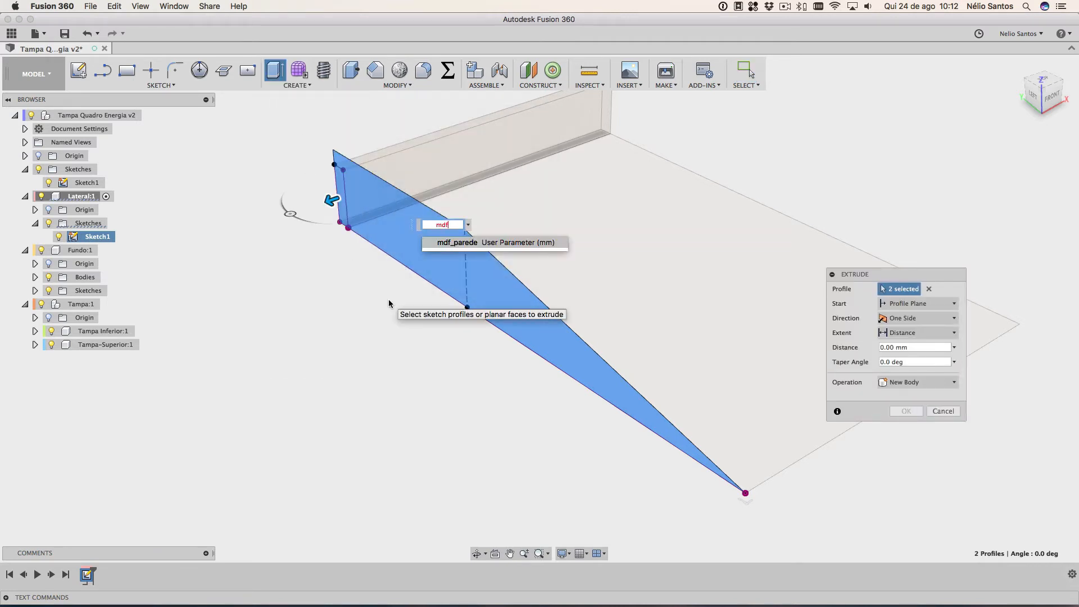
pyautogui.press('Return')
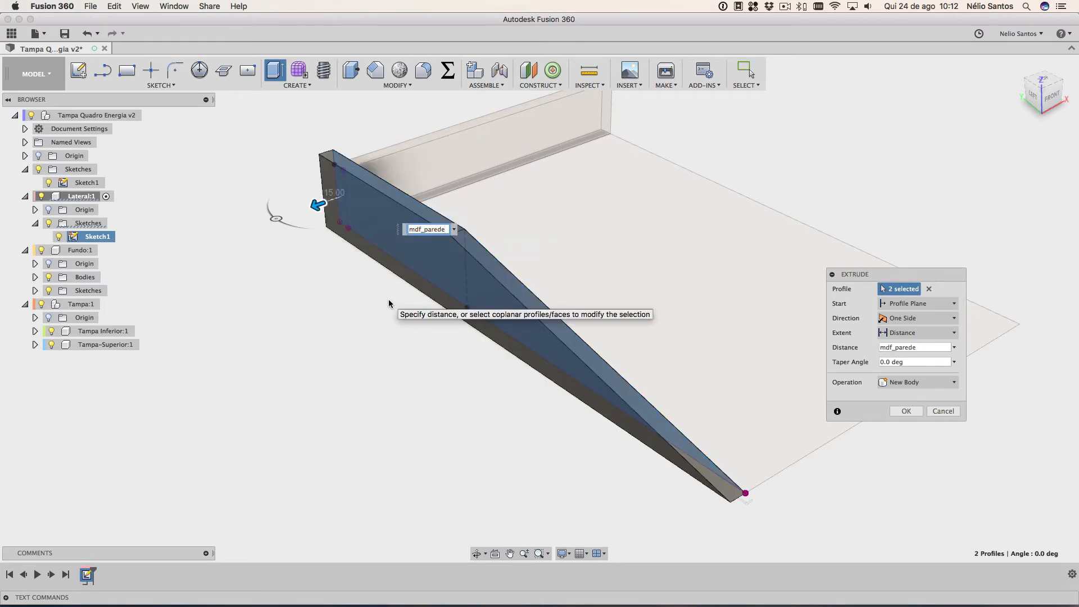
pyautogui.press('Return')
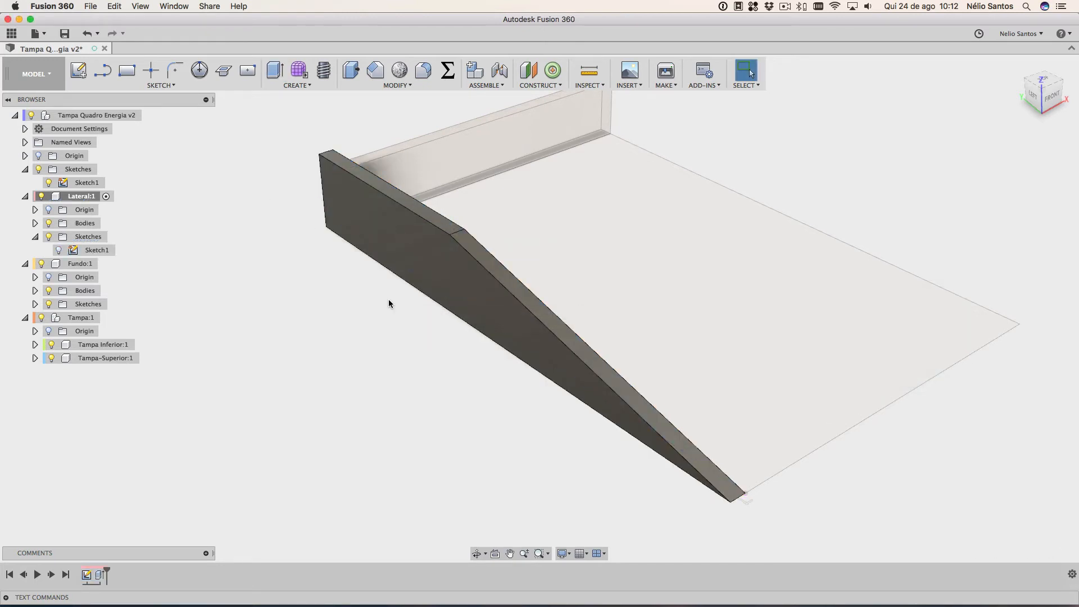
# Inspect the extruded Lateral panel and its fit against the back panel from the front, the back and above
pyautogui.moveTo(472, 364)
pyautogui.keyDown('shift'); pyautogui.mouseDown(button='middle')
pyautogui.moveTo(412, 346)
pyautogui.moveTo(436, 339)
pyautogui.moveTo(489, 356)
pyautogui.moveTo(602, 362)
pyautogui.moveTo(841, 354)
pyautogui.moveTo(446, 367)
pyautogui.moveTo(356, 364)
pyautogui.moveTo(310, 346)
pyautogui.moveTo(550, 355)
pyautogui.moveTo(419, 349)
pyautogui.moveTo(439, 371)
pyautogui.moveTo(456, 371)
pyautogui.mouseUp(button='middle'); pyautogui.keyUp('shift')
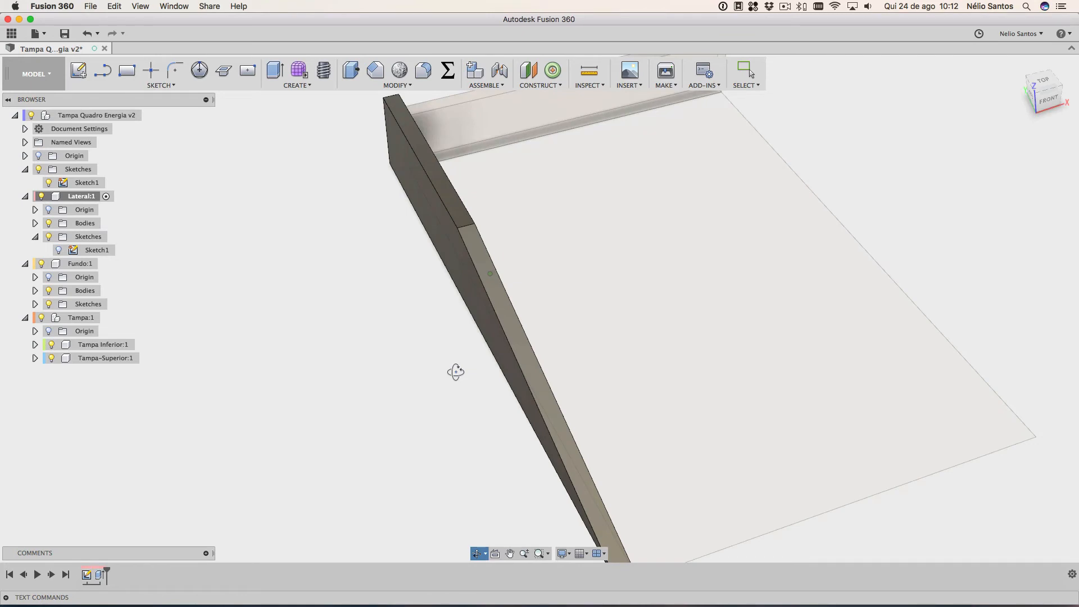
pyautogui.keyDown('shift'); pyautogui.moveTo(456, 372); pyautogui.dragTo(391, 347, button='middle'); pyautogui.keyUp('shift')
pyautogui.keyDown('shift'); pyautogui.moveTo(268, 289); pyautogui.dragTo(393, 322, button='middle'); pyautogui.keyUp('shift')
pyautogui.moveTo(421, 297); pyautogui.dragTo(422, 308)
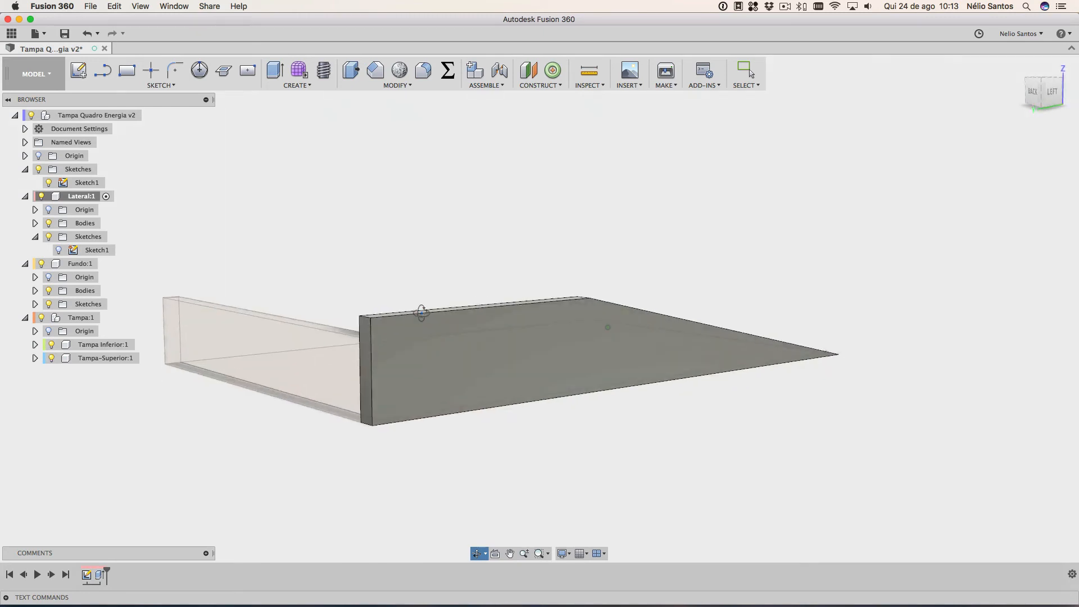
pyautogui.press('Escape')
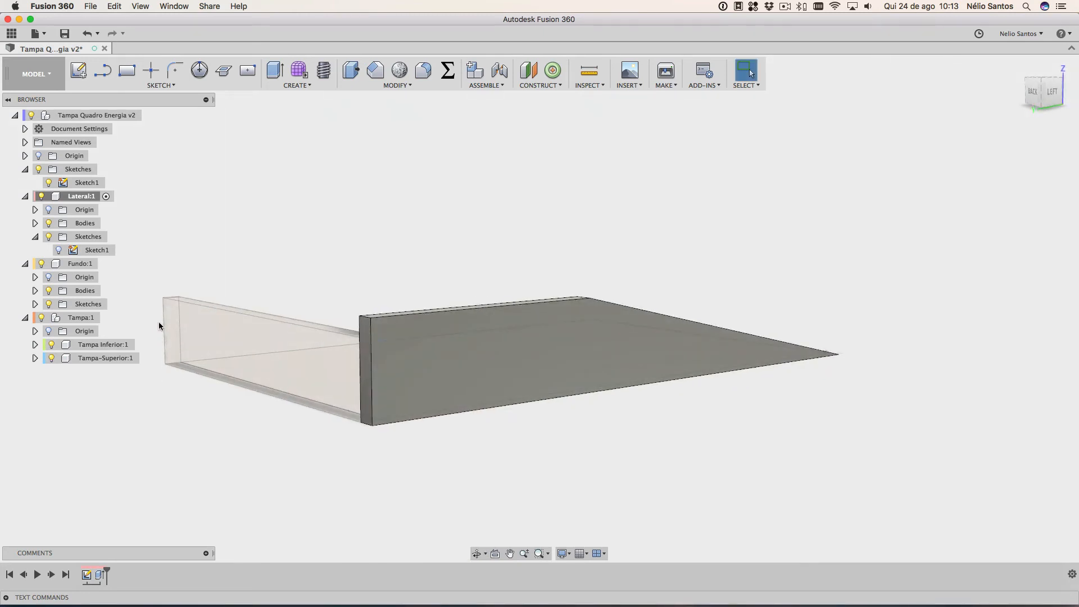
pyautogui.keyDown('shift'); pyautogui.moveTo(905, 249); pyautogui.dragTo(749, 355, button='middle'); pyautogui.keyUp('shift')
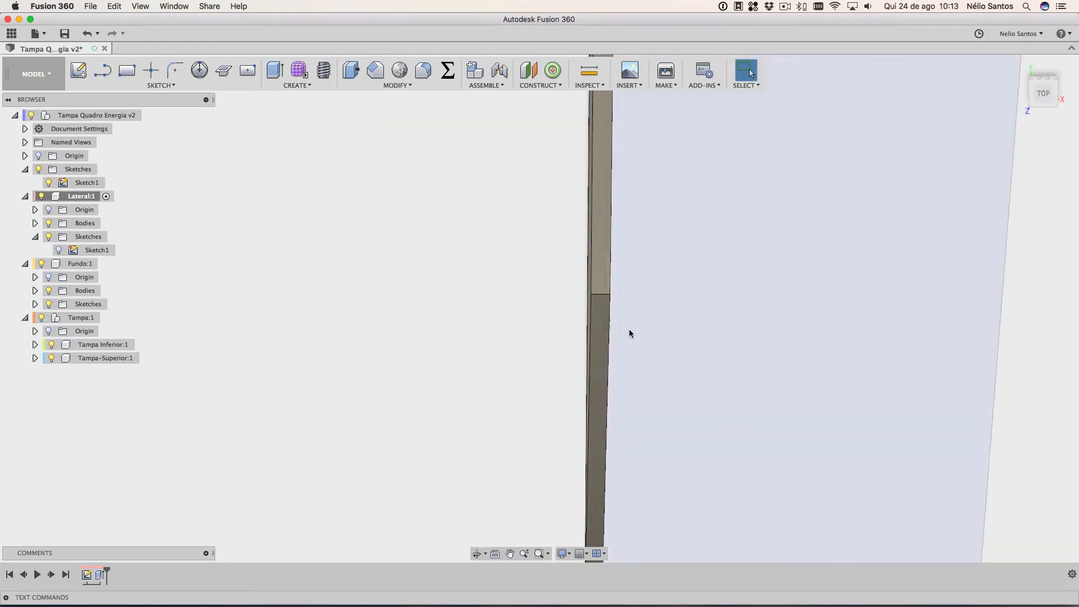
pyautogui.press('F6')
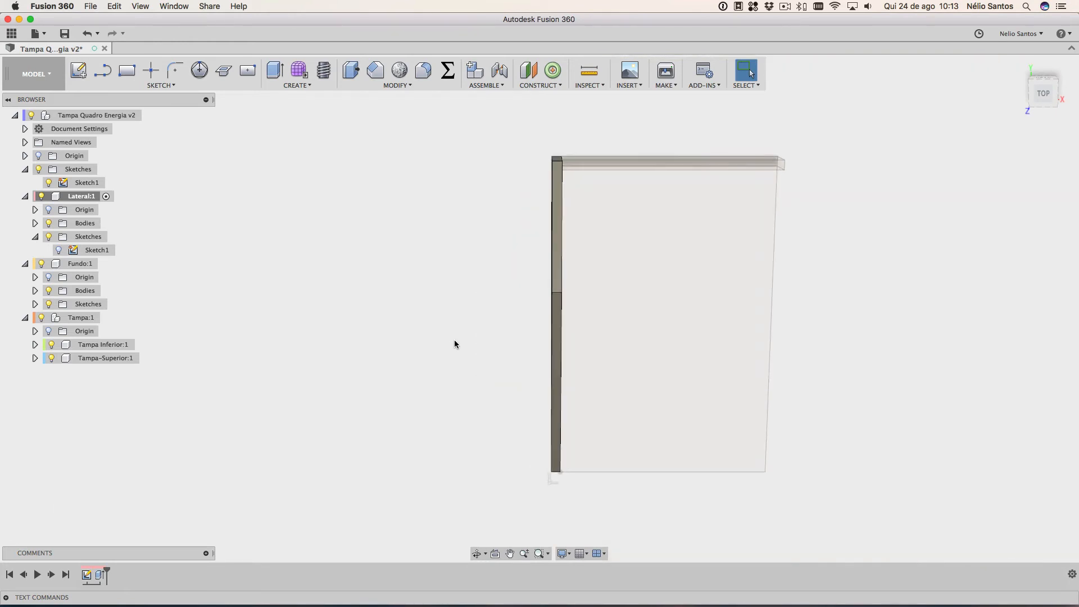
pyautogui.keyDown('shift'); pyautogui.moveTo(453, 342); pyautogui.dragTo(474, 346, button='middle'); pyautogui.keyUp('shift')
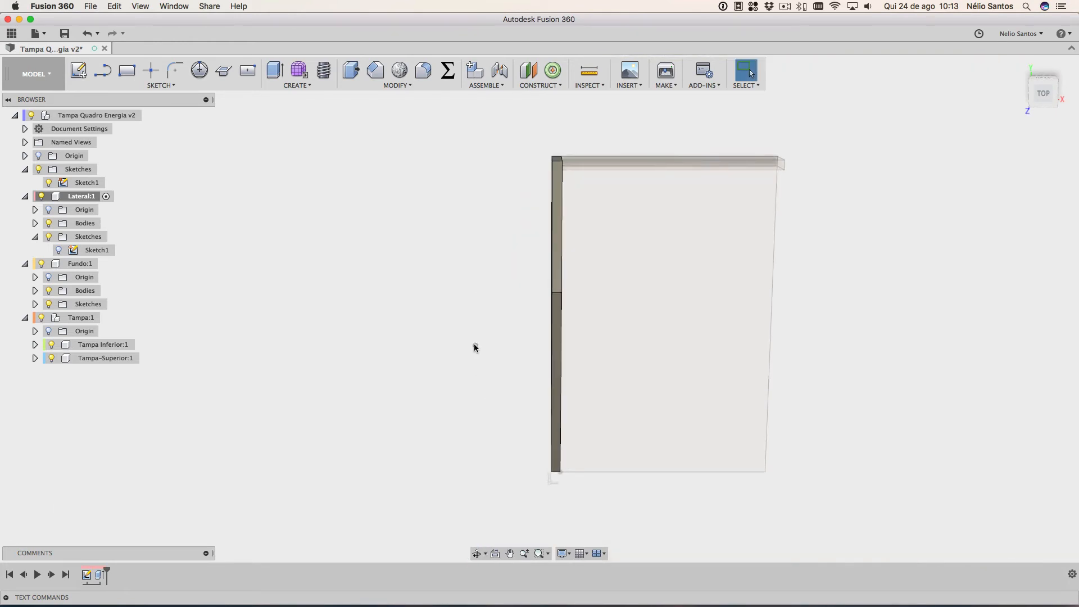
# Switch the orbit mode to Free Orbit, rotate around the side panel and return to an isometric view
pyautogui.click(485, 554)
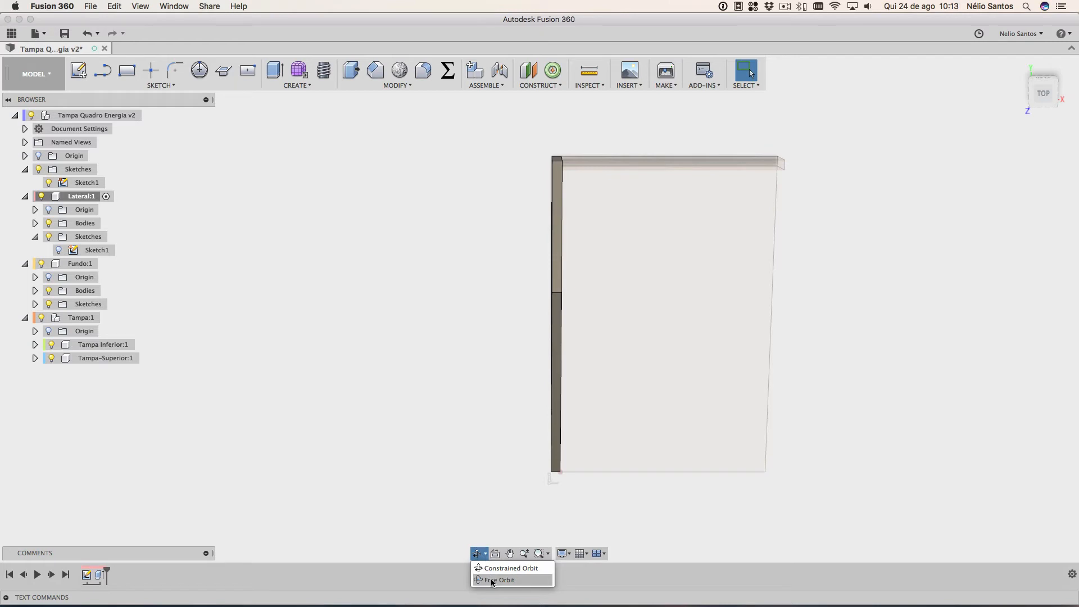
pyautogui.click(492, 580)
pyautogui.moveTo(480, 376); pyautogui.dragTo(476, 345)
pyautogui.press('Escape')
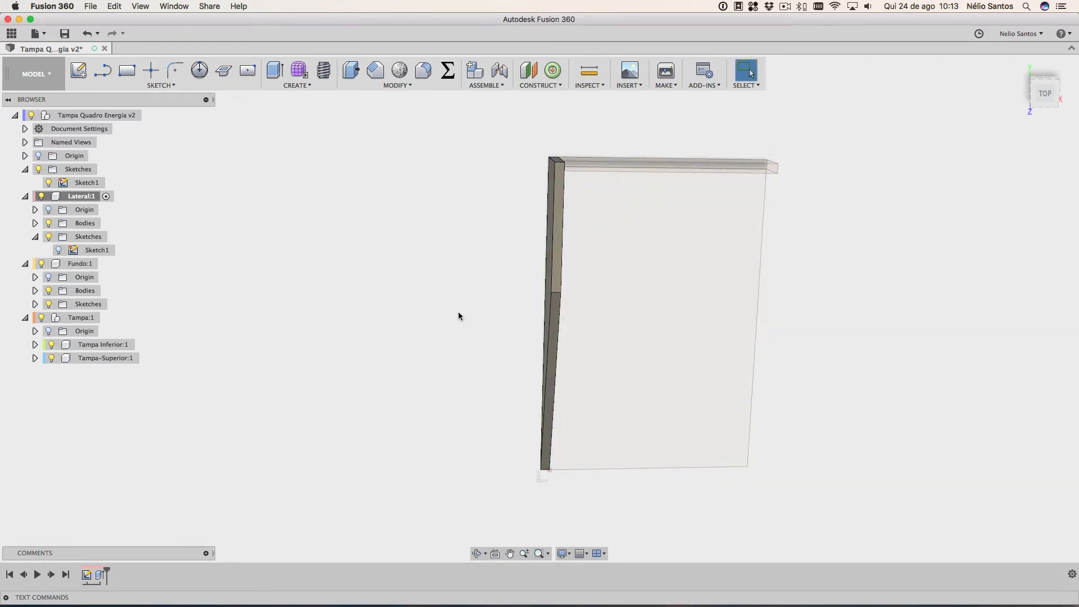
pyautogui.moveTo(458, 316); pyautogui.dragTo(416, 326, button='middle')
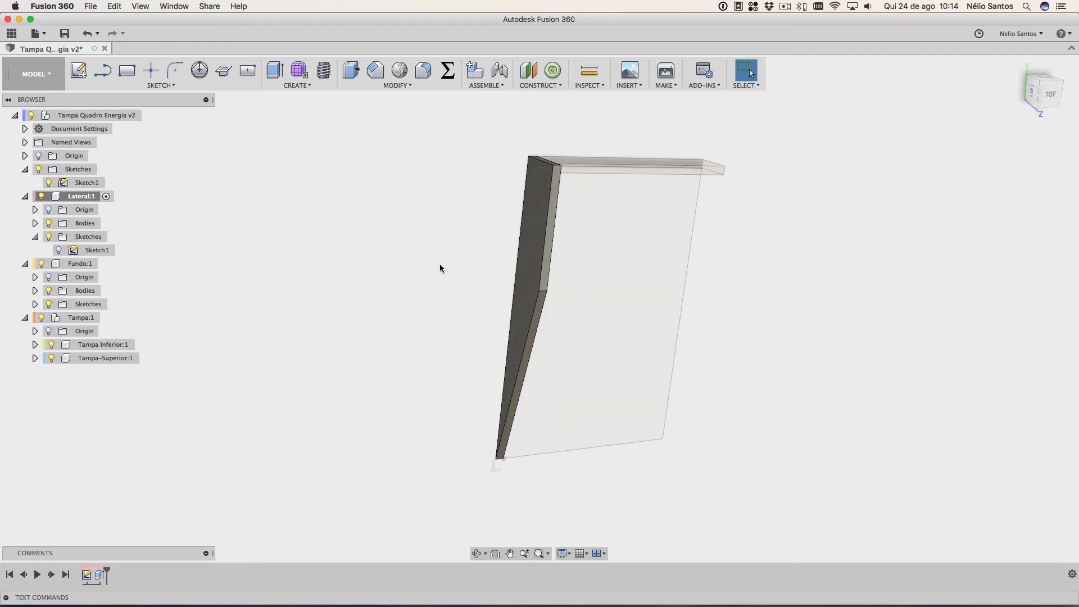
pyautogui.keyDown('shift'); pyautogui.moveTo(443, 289); pyautogui.dragTo(434, 285, button='middle'); pyautogui.keyUp('shift')
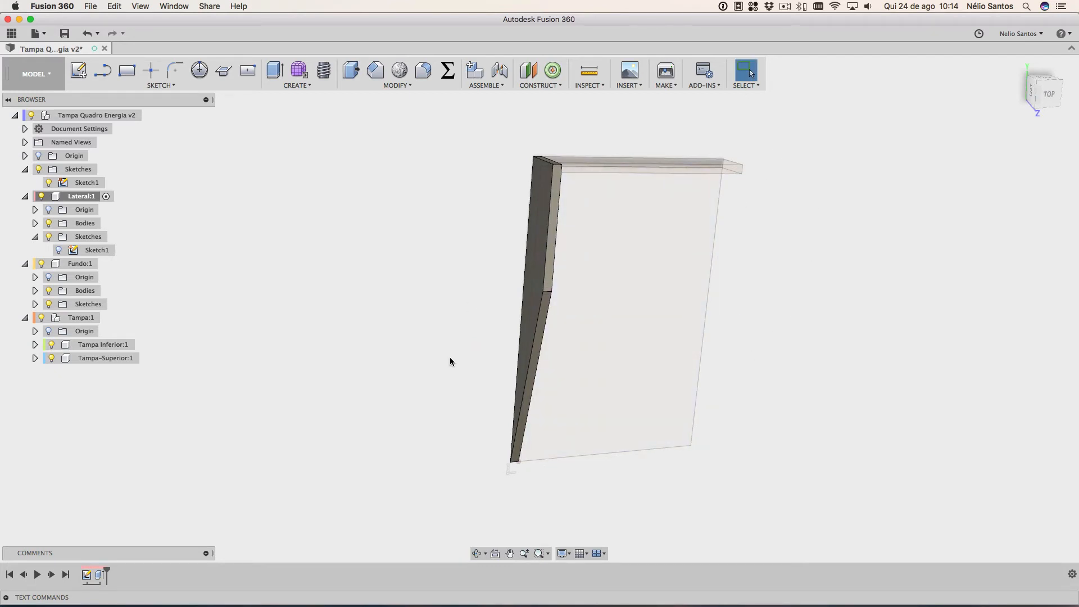
pyautogui.press('F4')
pyautogui.moveTo(450, 356); pyautogui.dragTo(504, 315)
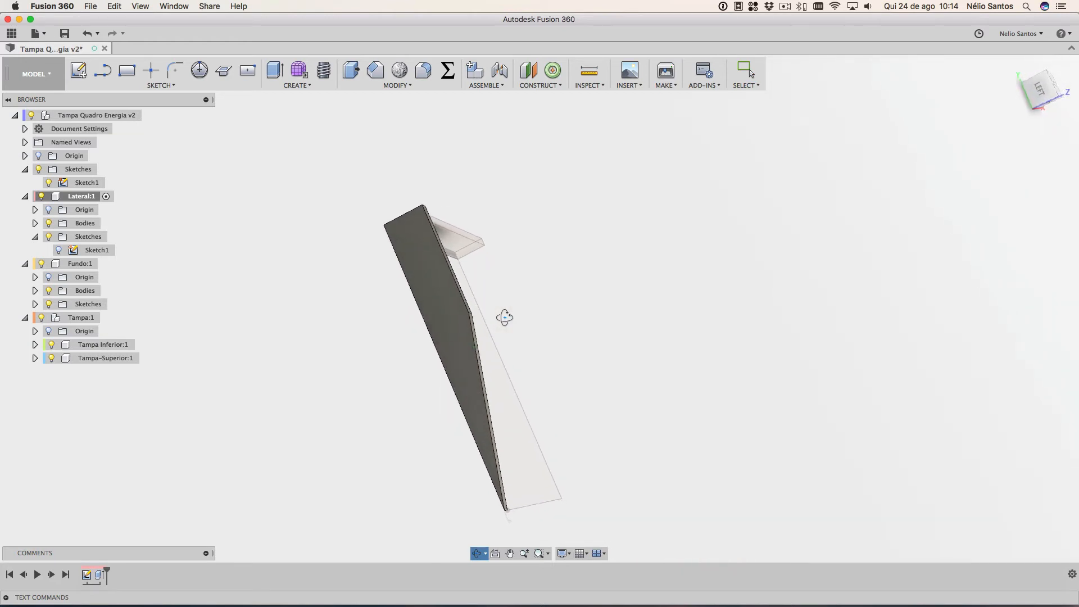
pyautogui.press('Escape')
pyautogui.click(1017, 64)
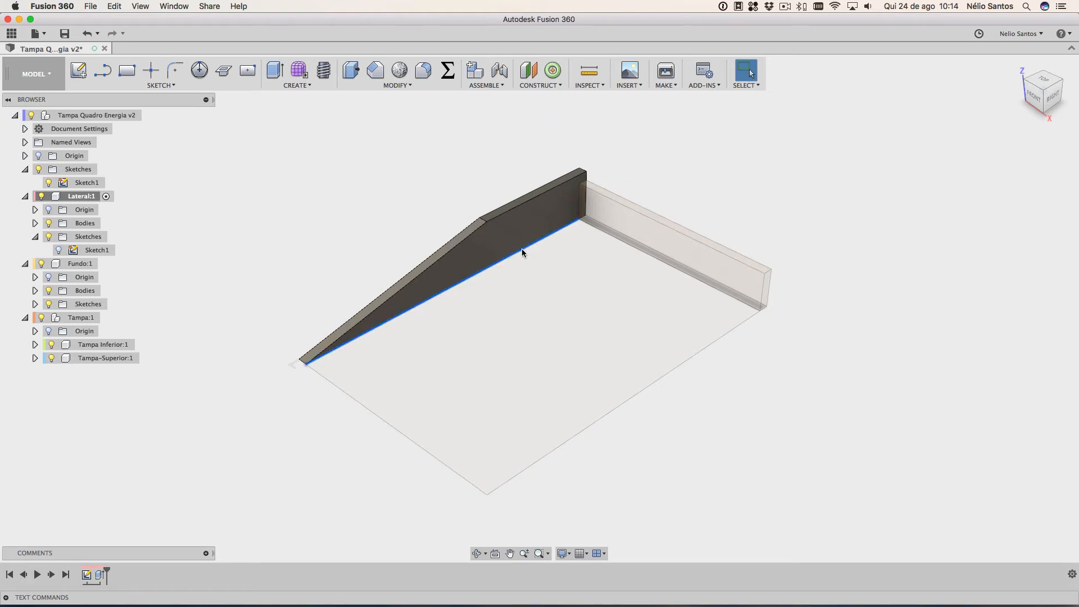
# Check the lengths of the base sketch line and the side panel's bottom outer edge, and clear the selection
pyautogui.click(522, 248)
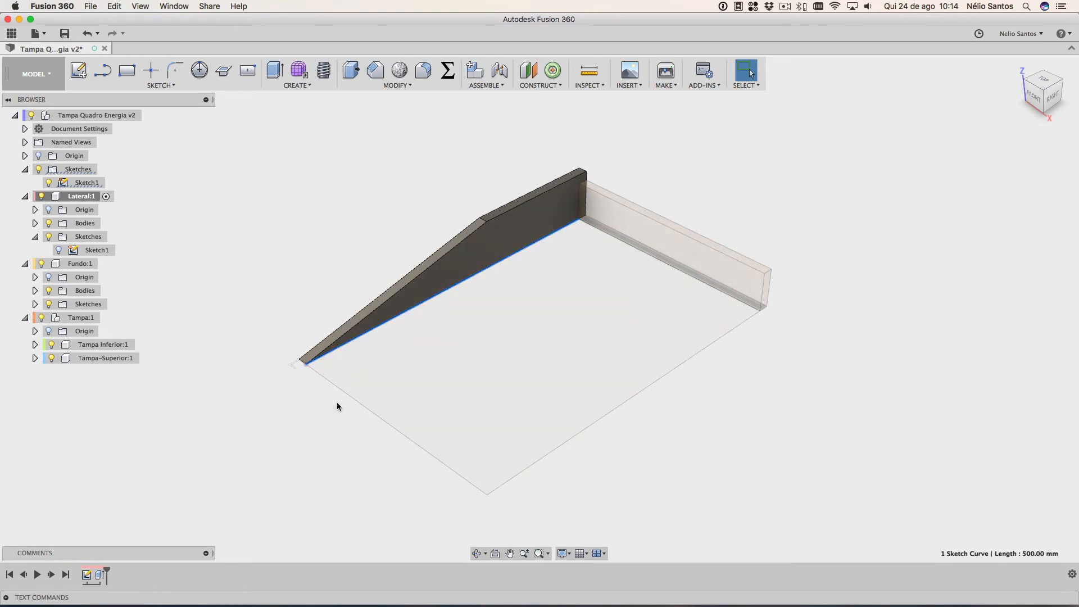
pyautogui.keyDown('shift'); pyautogui.moveTo(321, 509); pyautogui.dragTo(372, 498, button='middle'); pyautogui.keyUp('shift')
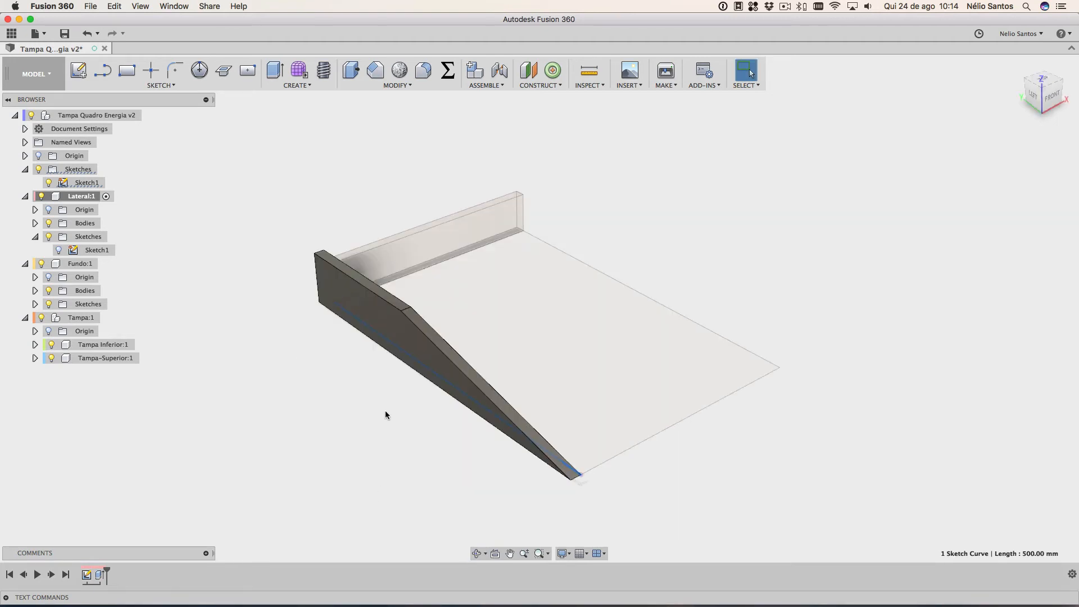
pyautogui.click(409, 368)
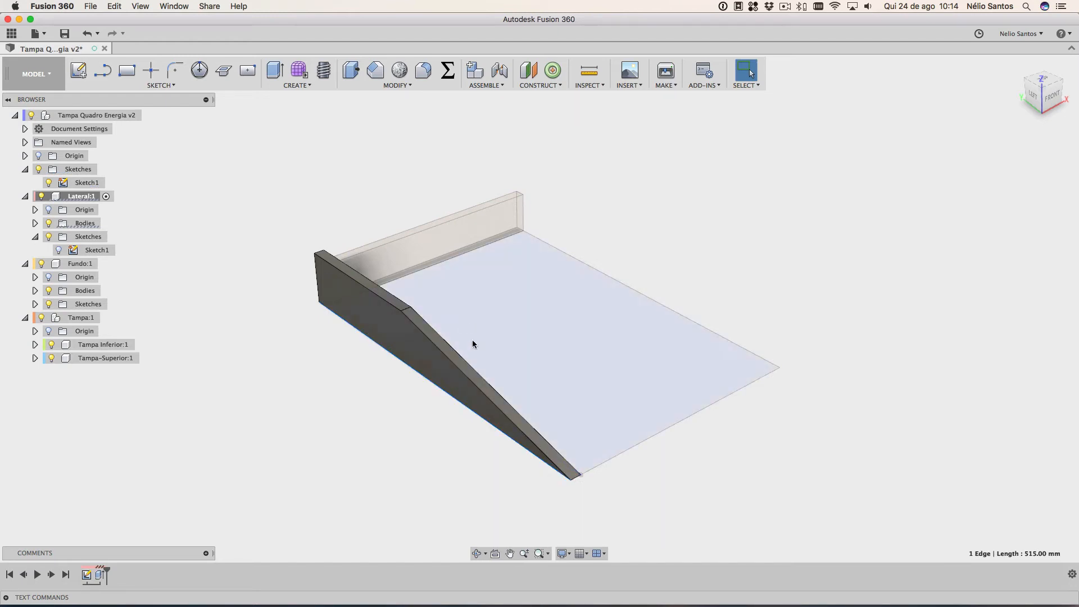
pyautogui.click(396, 352)
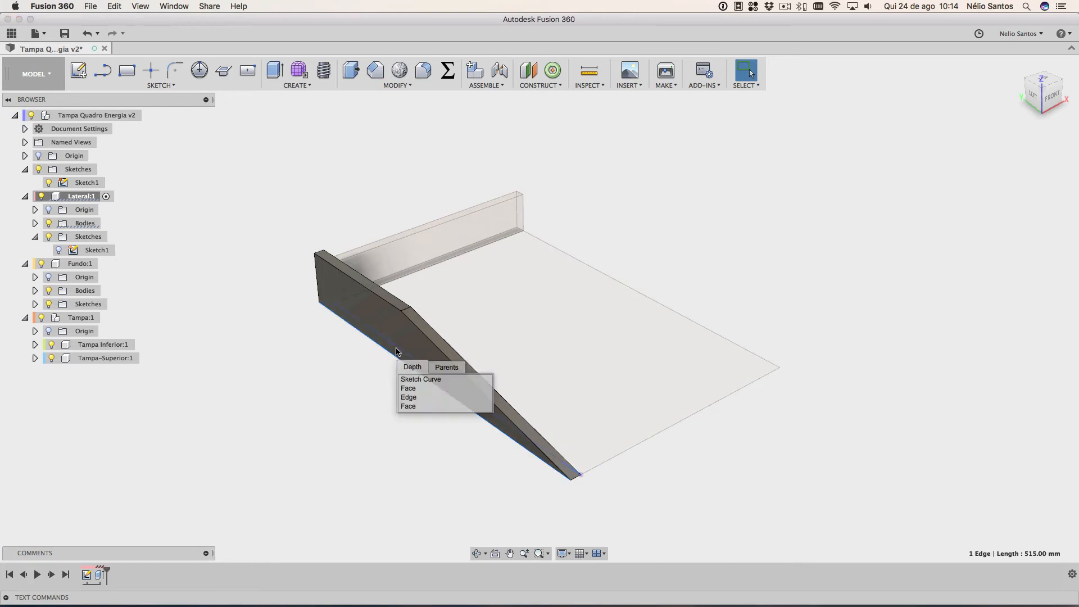
pyautogui.click(409, 397)
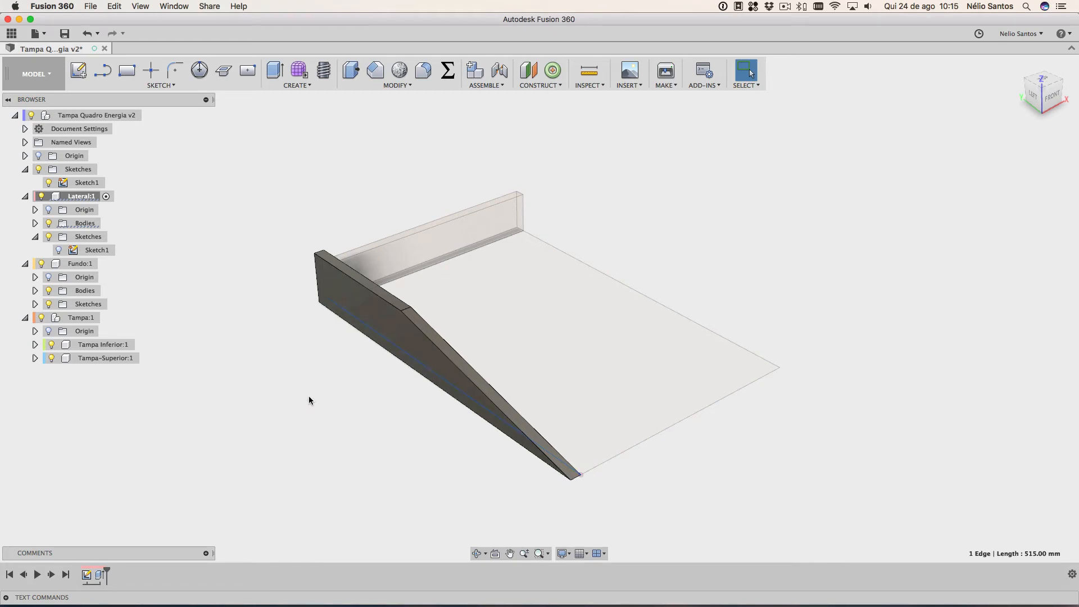
pyautogui.keyDown('shift'); pyautogui.moveTo(339, 388); pyautogui.dragTo(376, 313, button='middle'); pyautogui.keyUp('shift')
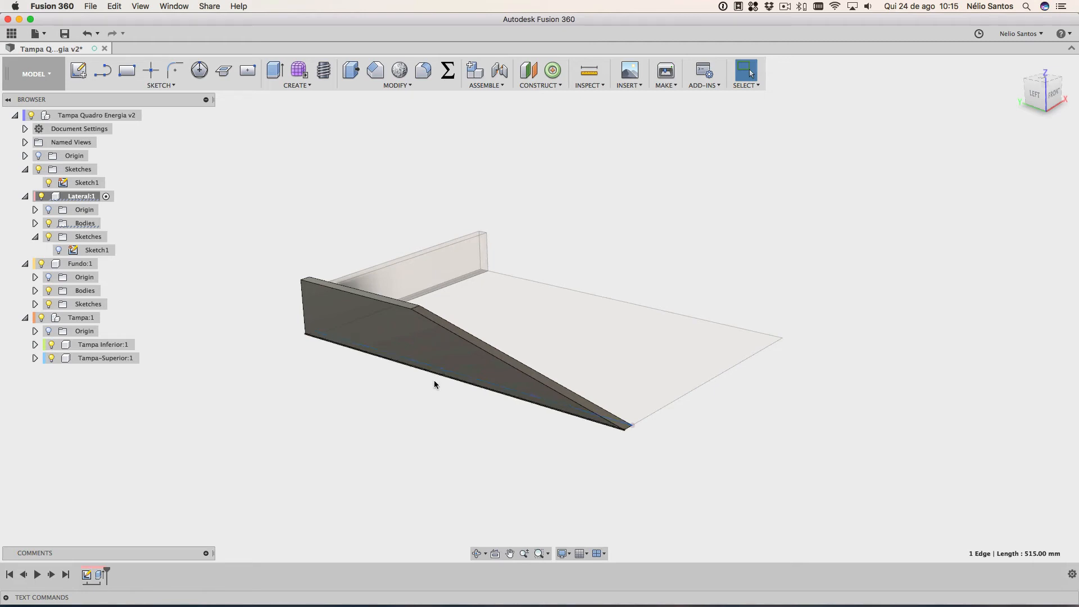
pyautogui.click(439, 440)
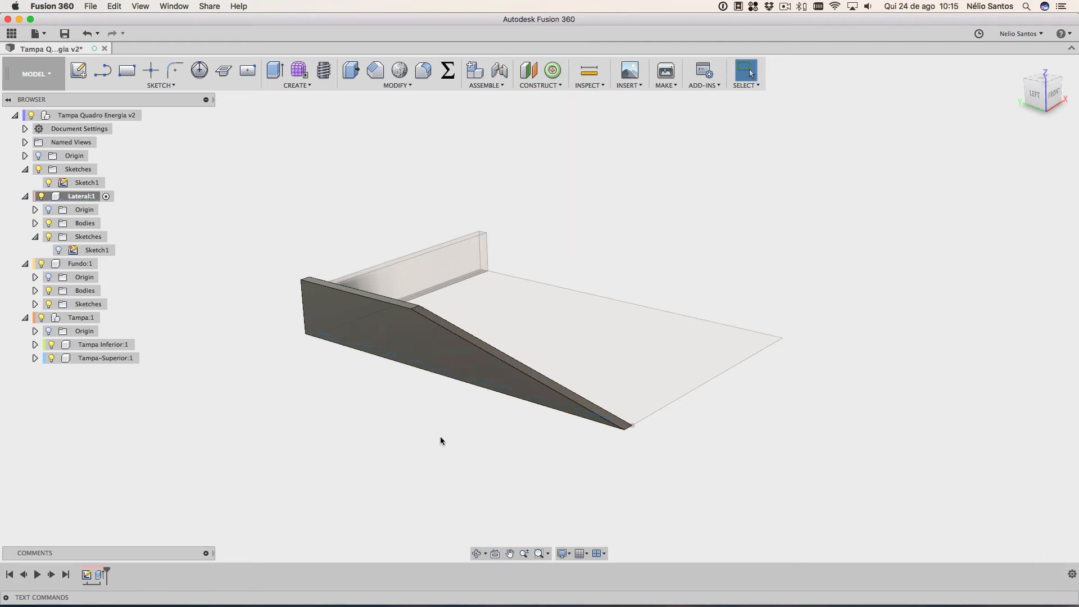
# Collapse the Lateral component in the browser tree
pyautogui.keyDown('shift'); pyautogui.moveTo(474, 433); pyautogui.dragTo(340, 405, button='middle'); pyautogui.keyUp('shift')
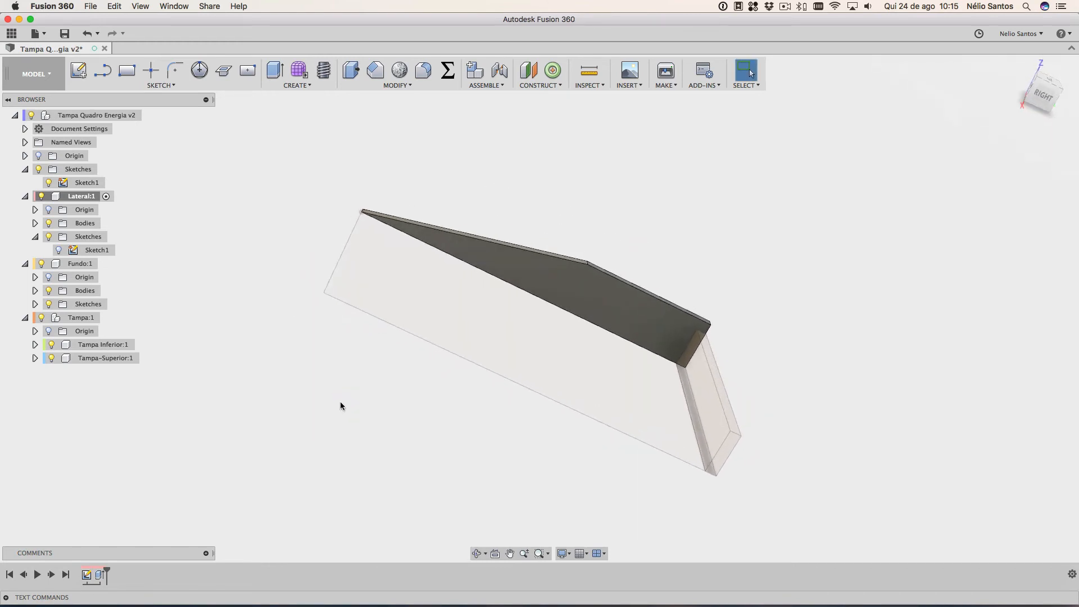
pyautogui.moveTo(709, 356)
pyautogui.keyDown('shift'); pyautogui.mouseDown(button='middle')
pyautogui.moveTo(718, 314)
pyautogui.moveTo(732, 329)
pyautogui.moveTo(728, 355)
pyautogui.mouseUp(button='middle'); pyautogui.keyUp('shift')
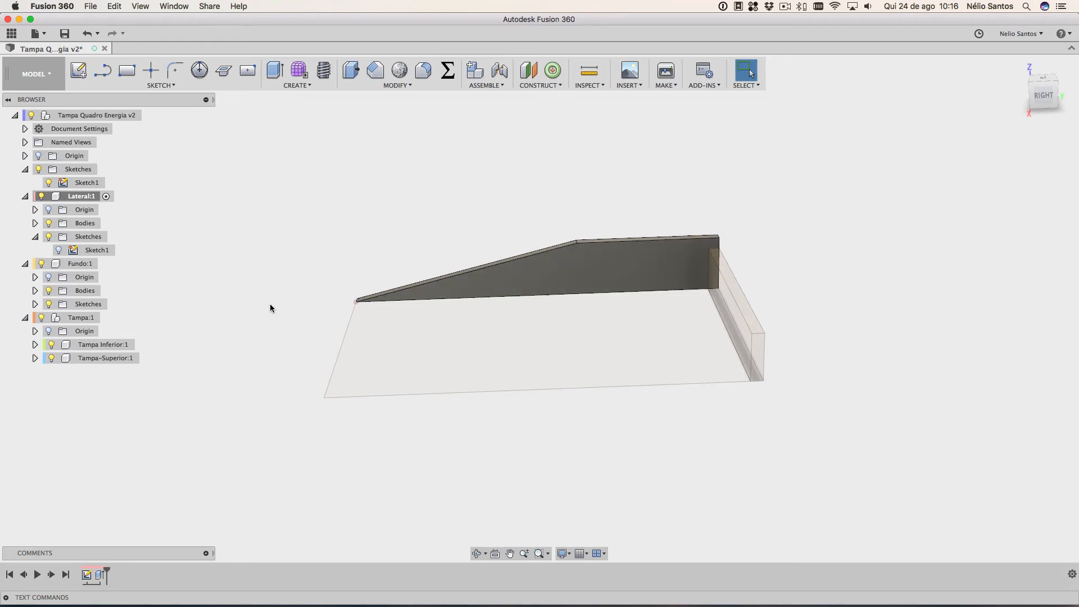
pyautogui.keyDown('shift'); pyautogui.moveTo(297, 362); pyautogui.dragTo(372, 365, button='middle'); pyautogui.keyUp('shift')
pyautogui.click(25, 196)
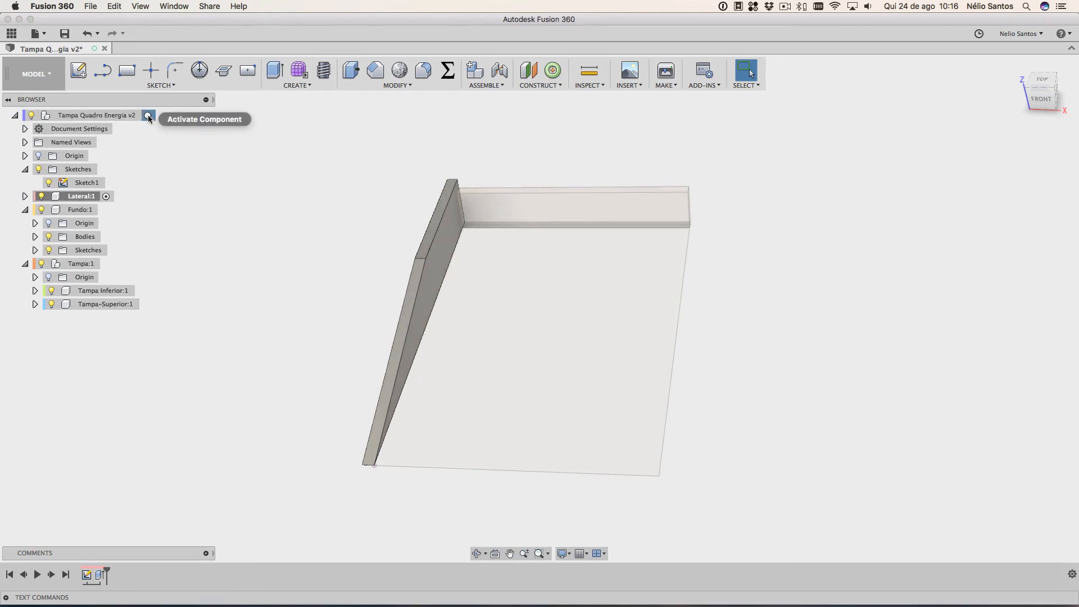
# Activate the top-level component and apply the wood physical material already in the design to the side panel
pyautogui.click(149, 115)
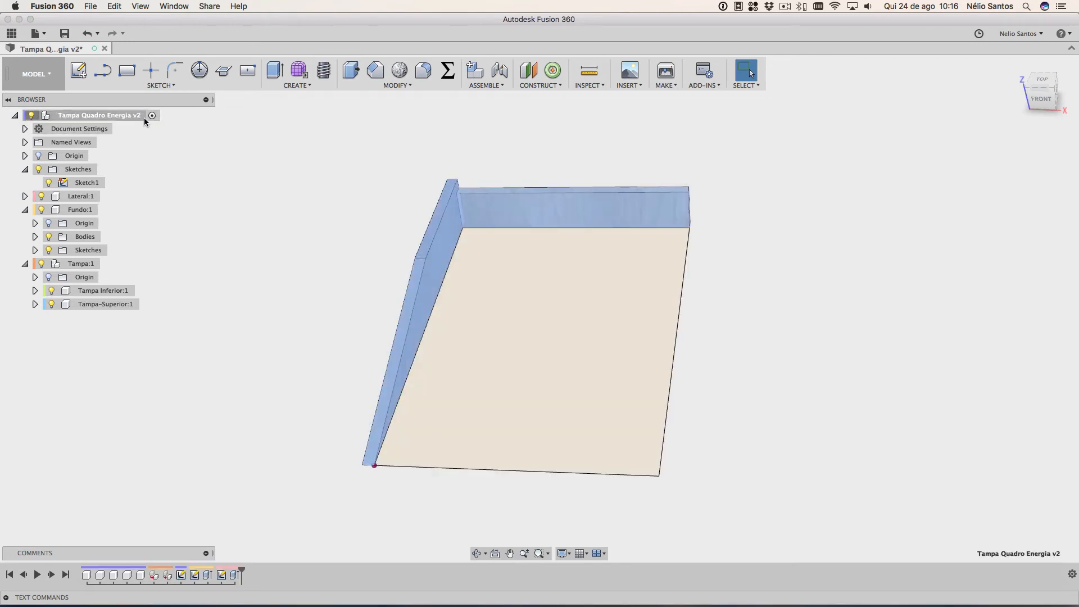
pyautogui.click(352, 275)
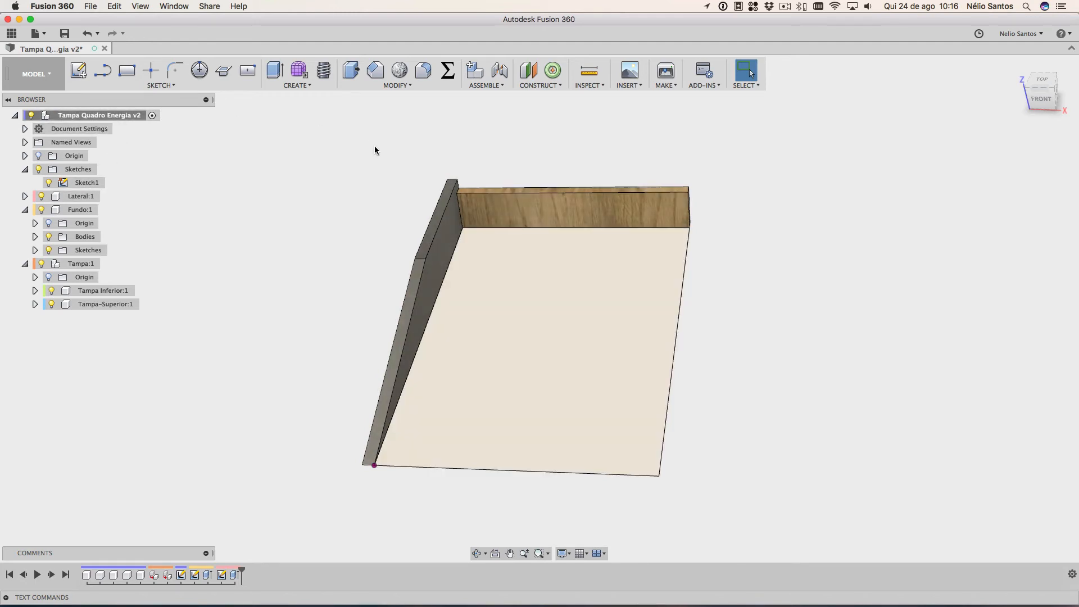
pyautogui.click(400, 70)
pyautogui.moveTo(910, 179); pyautogui.dragTo(432, 263)
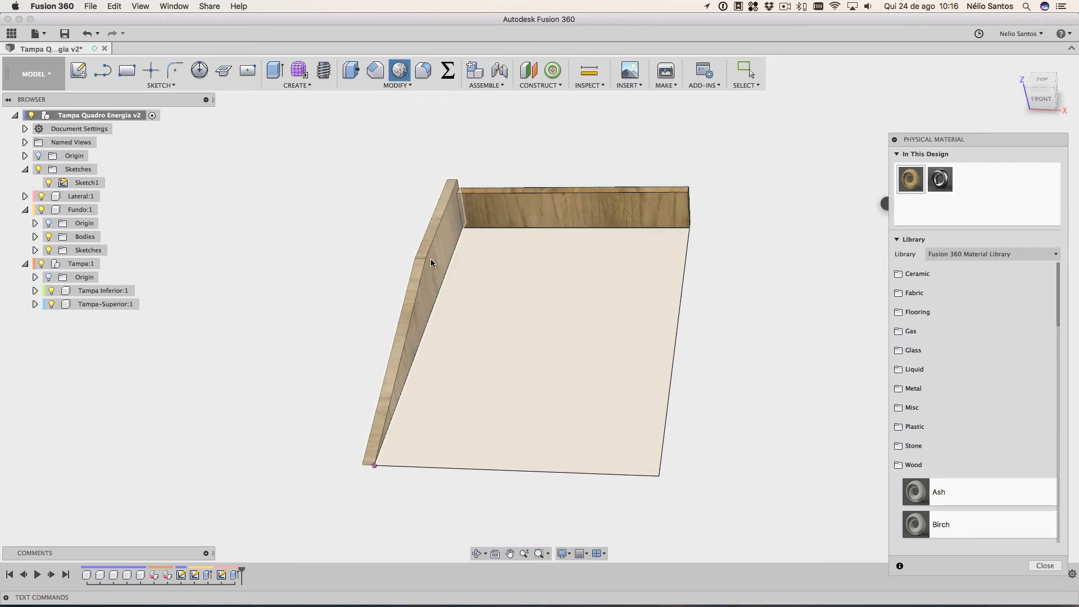
pyautogui.click(895, 140)
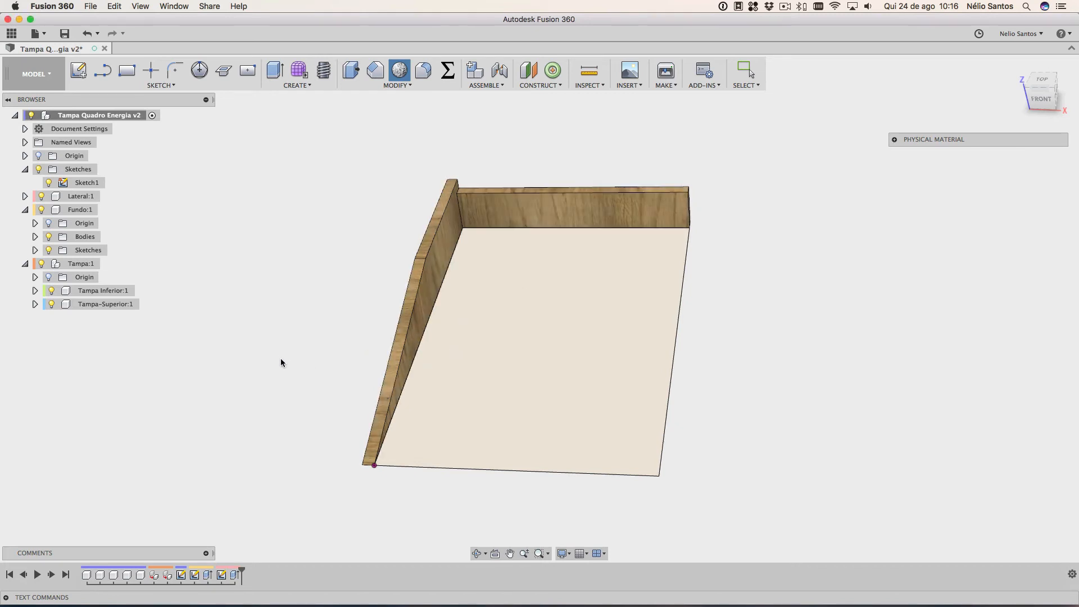
pyautogui.click(77, 197)
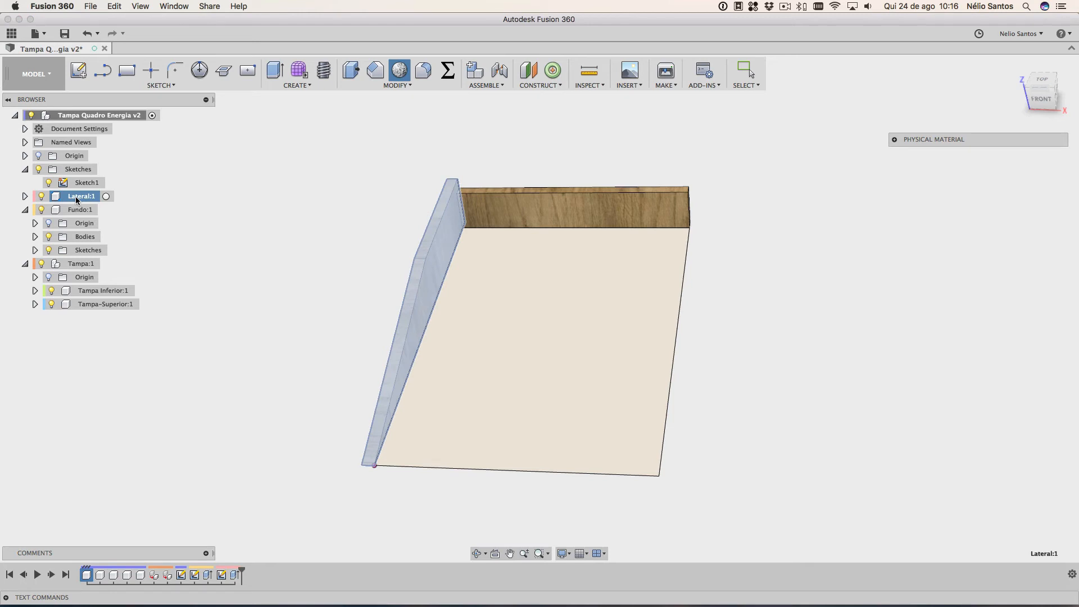
pyautogui.doubleClick(77, 196)
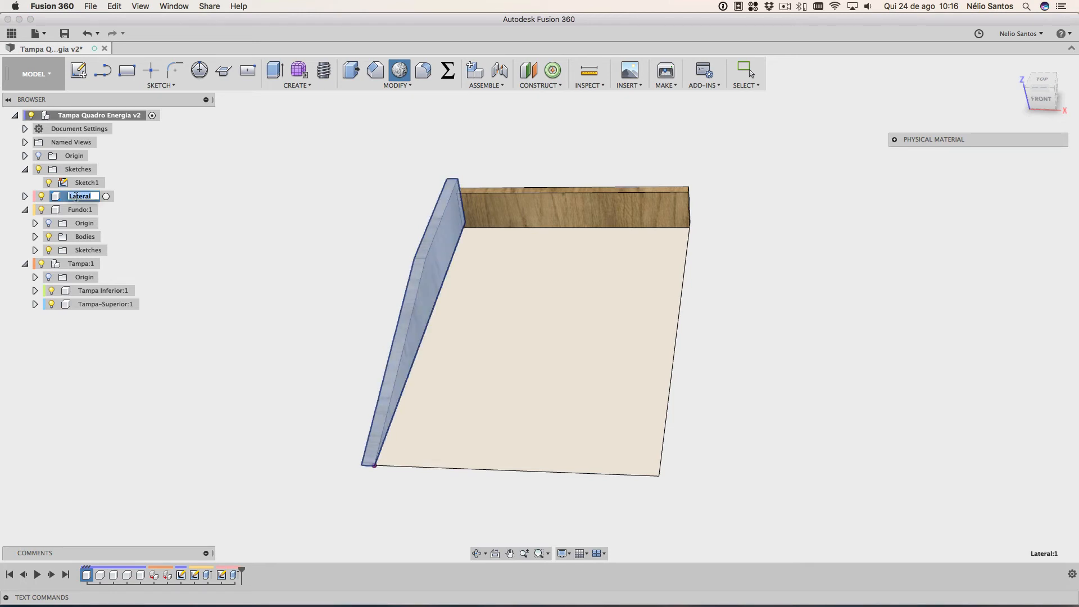
pyautogui.click(59, 199)
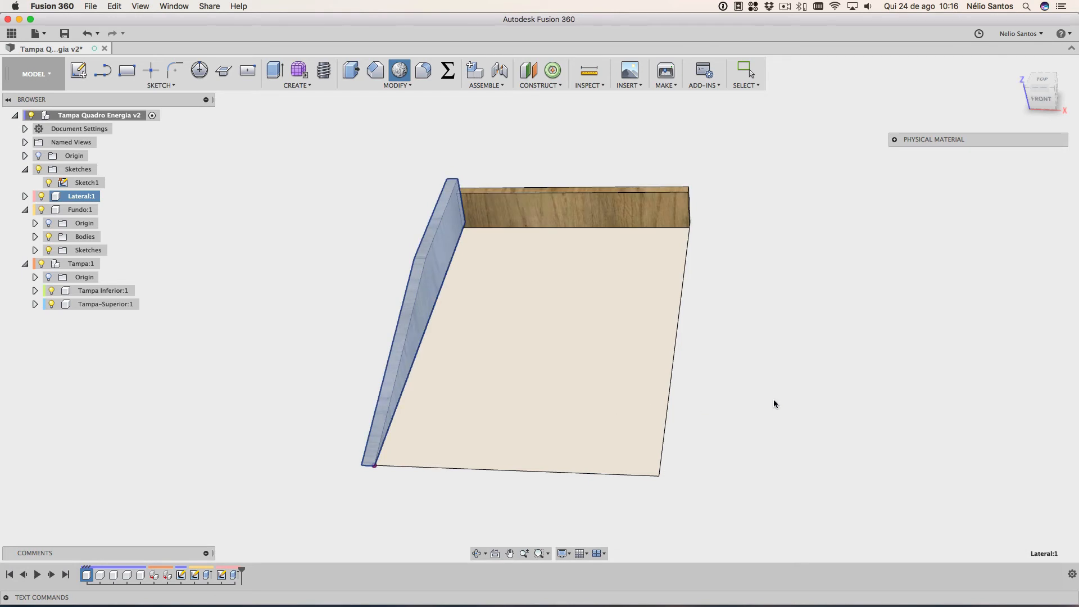
pyautogui.press('Escape')
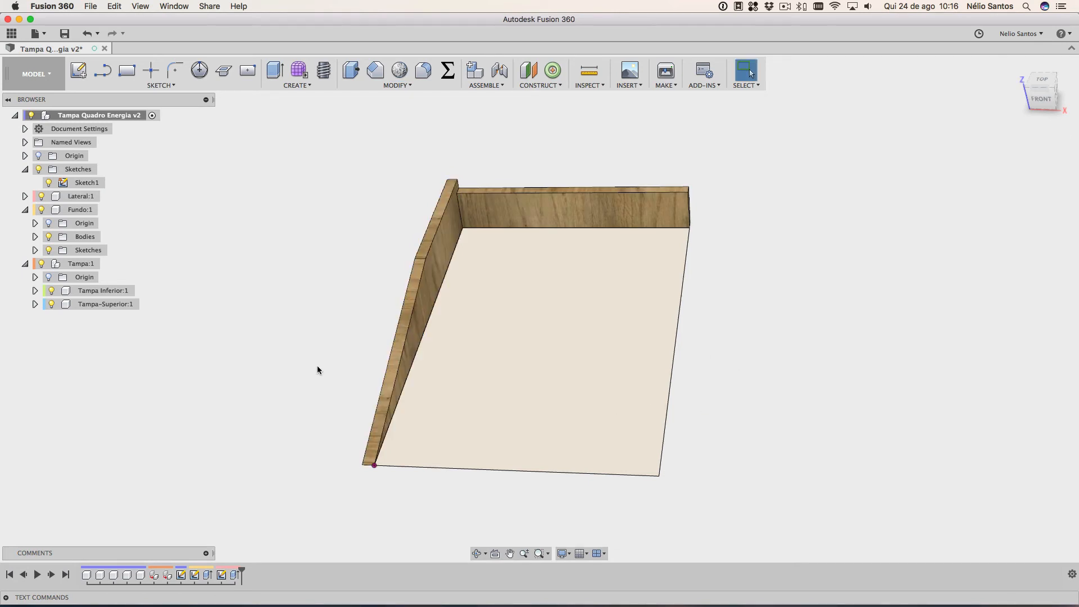
# Copy the Lateral component, paste it into the top-level component and move the copy 490 mm along X
pyautogui.rightClick(77, 195)
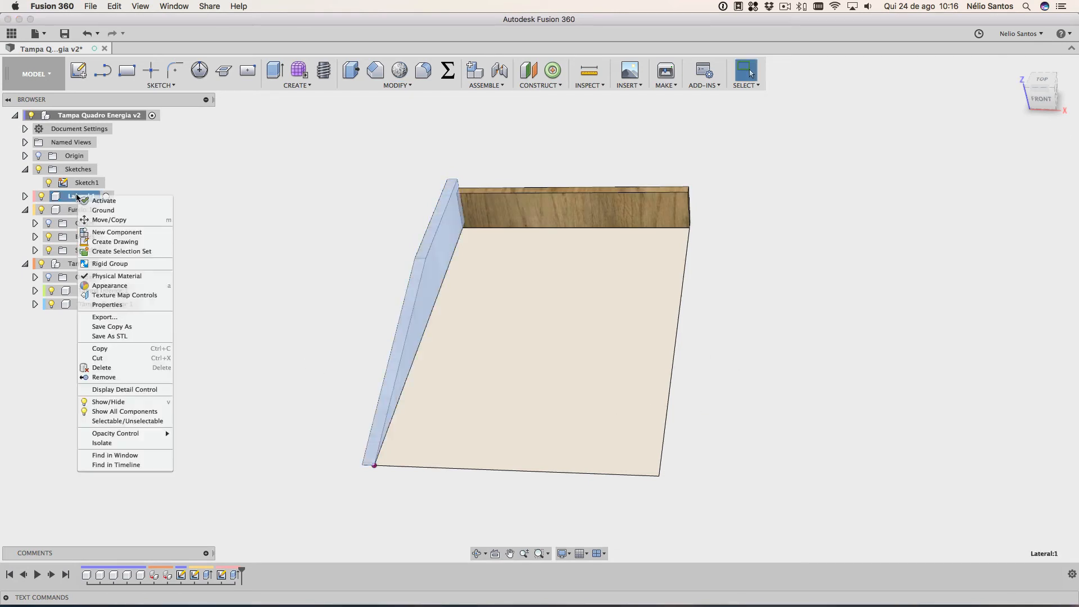
pyautogui.click(115, 350)
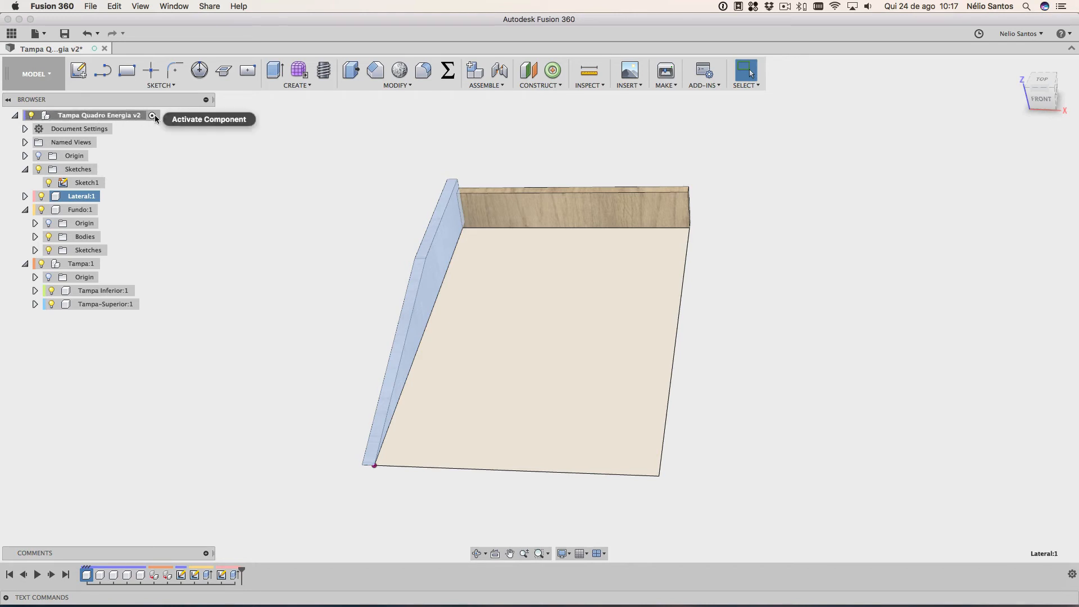
pyautogui.click(114, 115)
pyautogui.rightClick(114, 115)
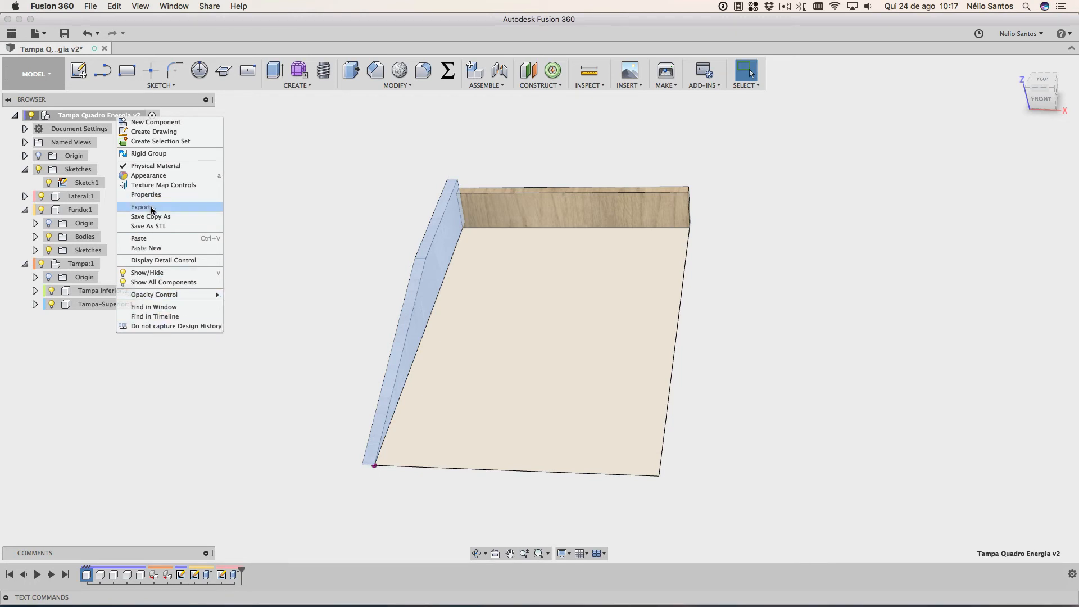
pyautogui.click(146, 239)
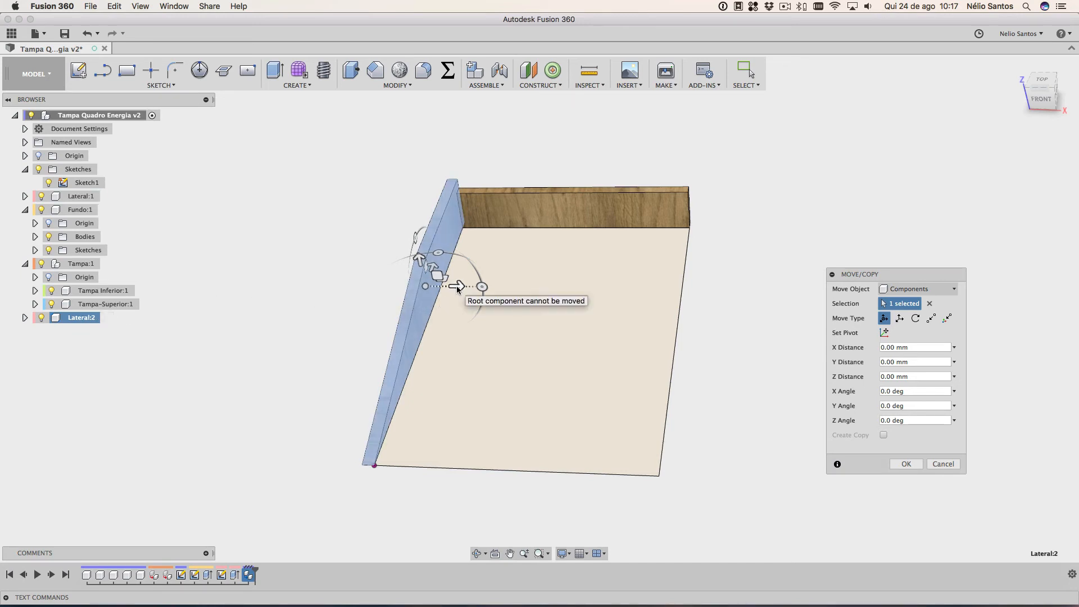
pyautogui.moveTo(457, 290); pyautogui.dragTo(830, 299)
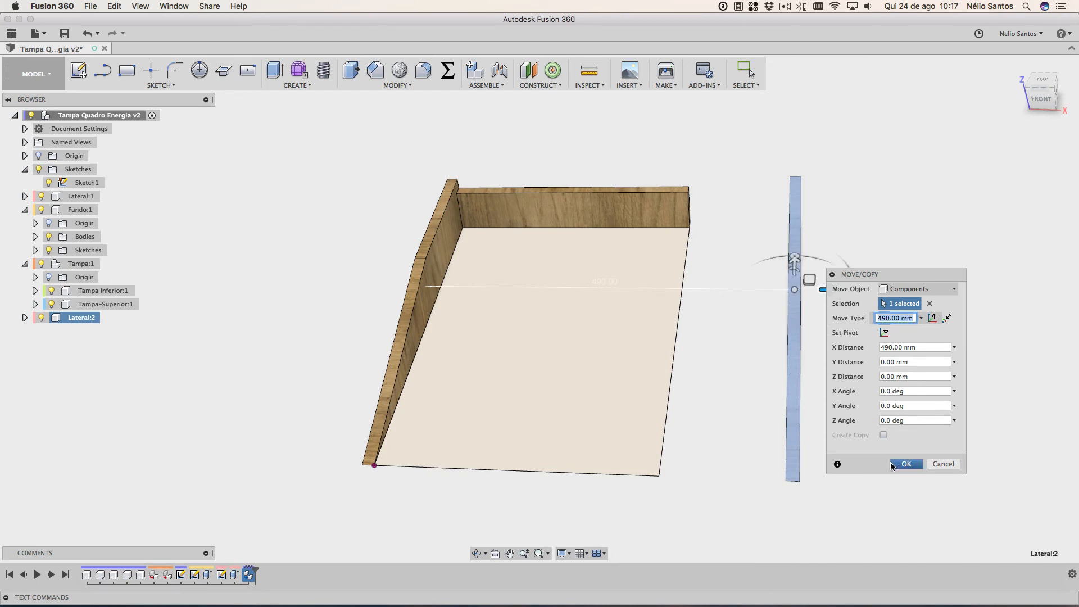
pyautogui.click(905, 464)
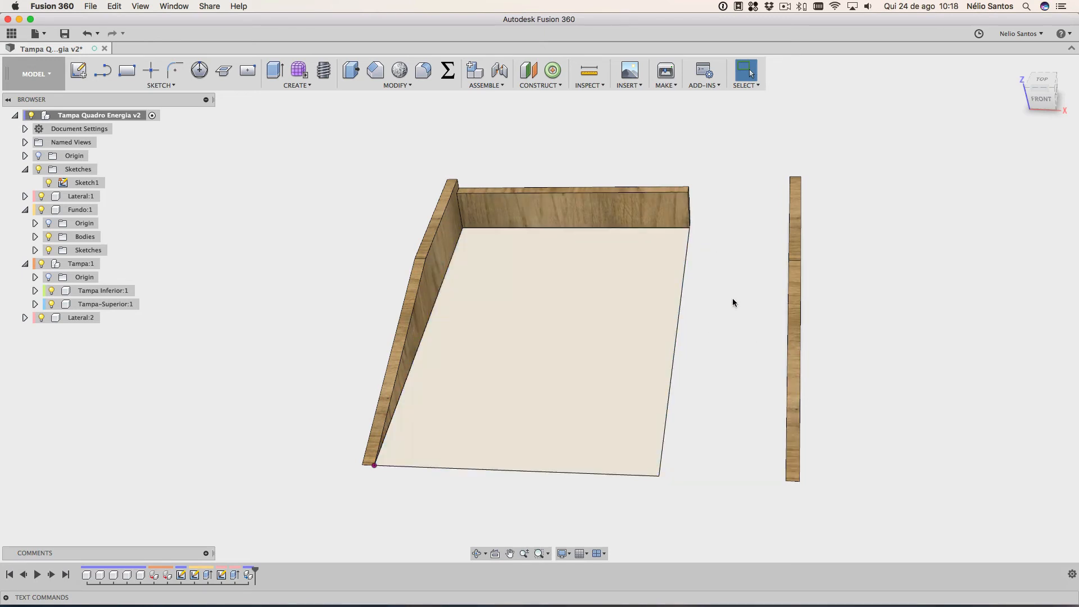
# Start a joint using the bottom rear corner of the copied side panel's inner face as the first location
pyautogui.keyDown('shift'); pyautogui.moveTo(733, 298); pyautogui.dragTo(771, 294, button='middle'); pyautogui.keyUp('shift')
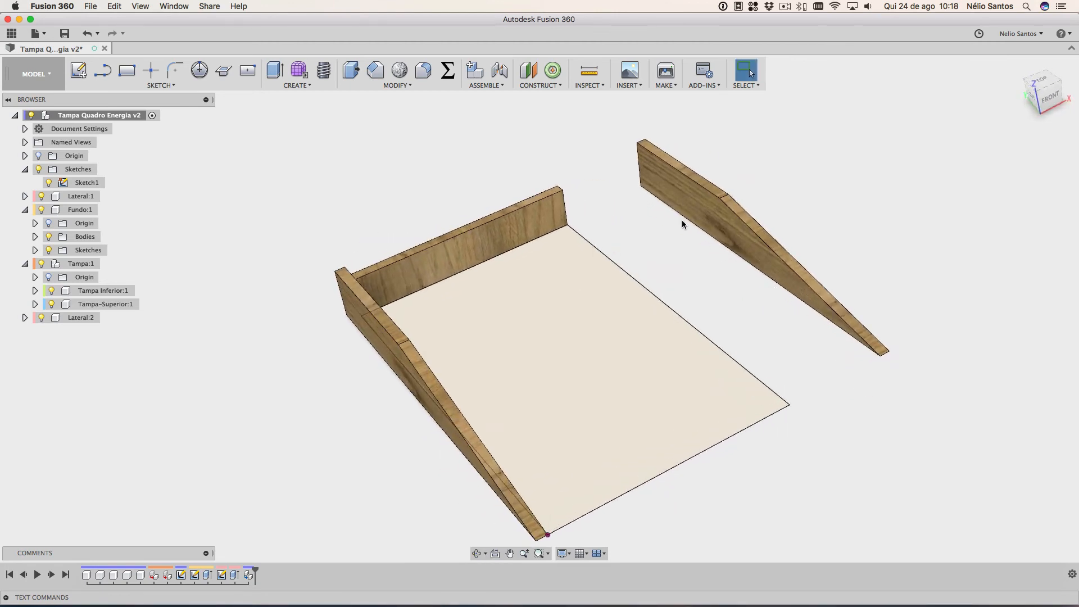
pyautogui.scroll(5, 640, 189)
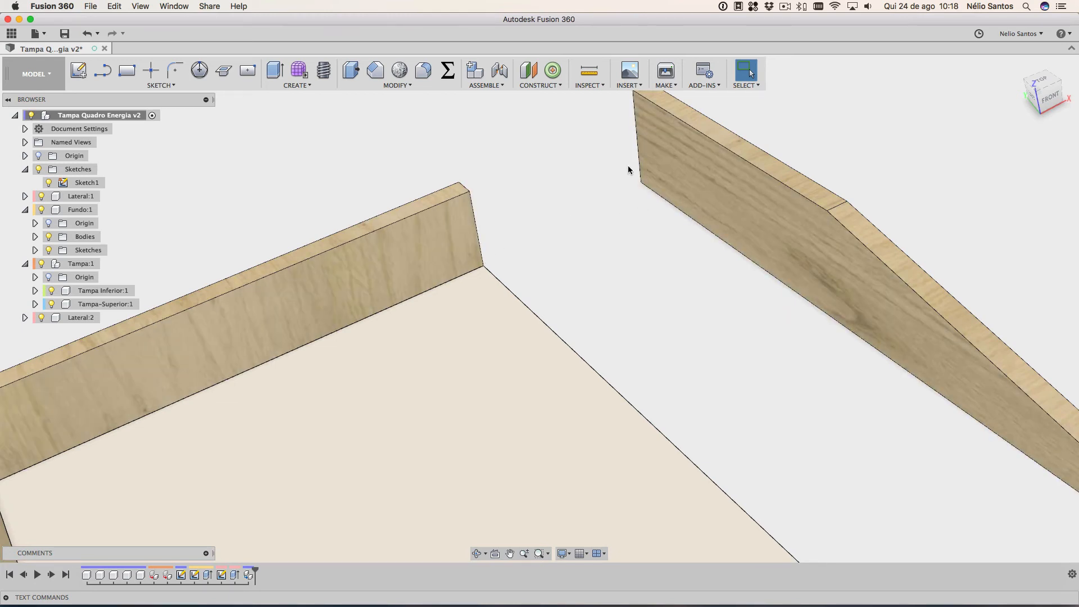
pyautogui.click(511, 316)
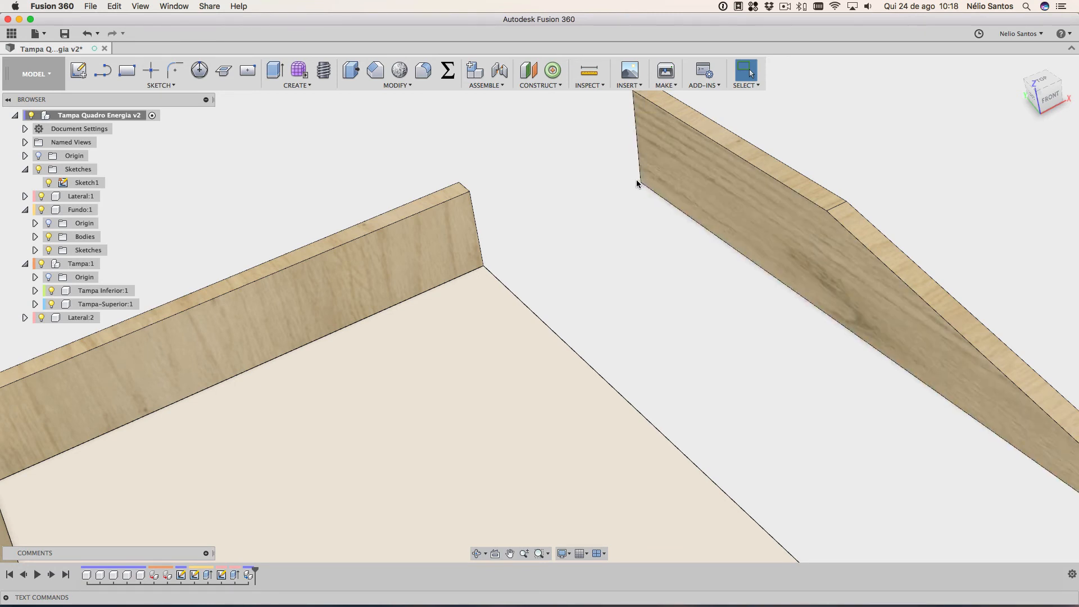
pyautogui.click(479, 85)
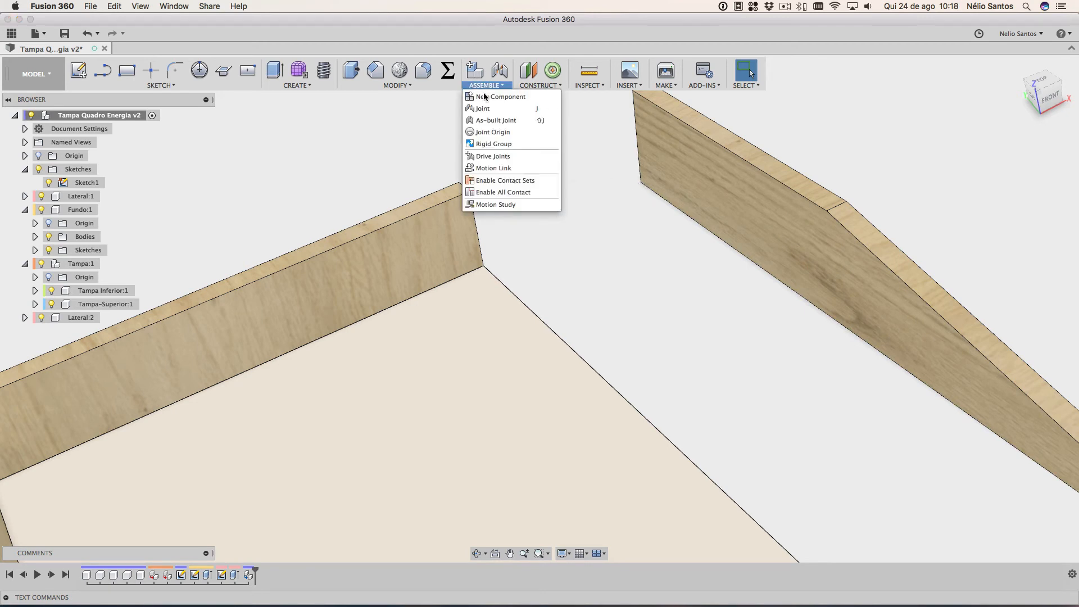
pyautogui.click(485, 109)
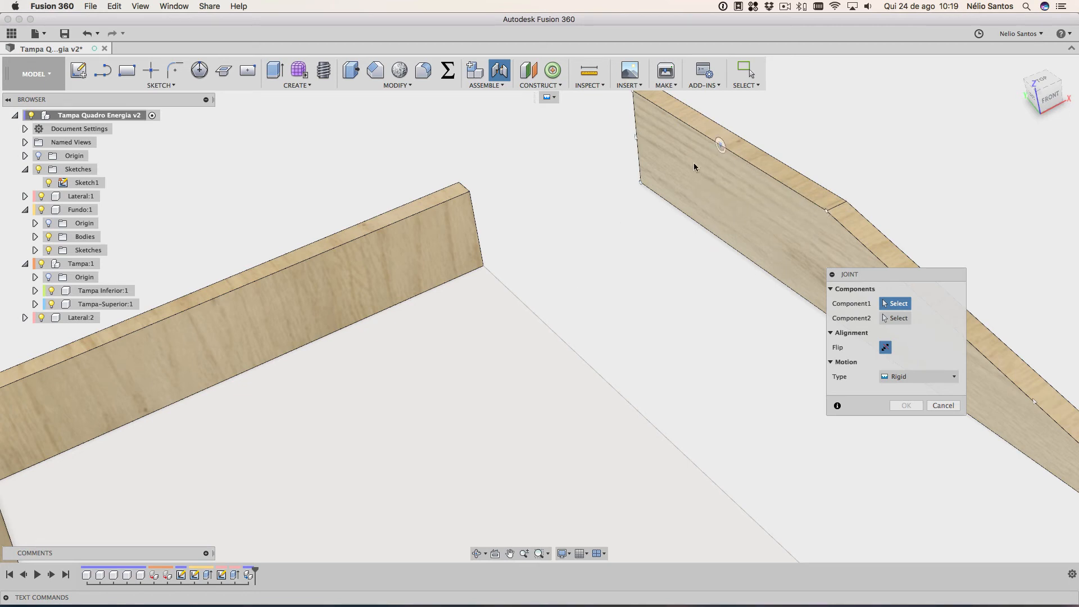
pyautogui.click(640, 183)
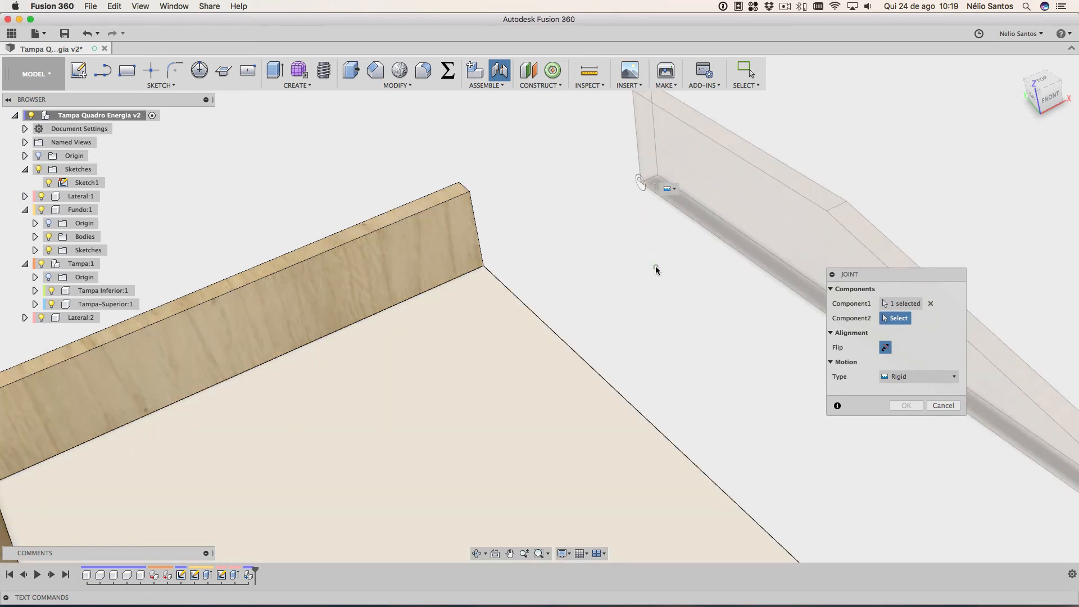
# Set the joint's second location at the bottom rear corner of the back panel's free end
pyautogui.keyDown('shift'); pyautogui.moveTo(640, 271); pyautogui.dragTo(576, 285, button='middle'); pyautogui.keyUp('shift')
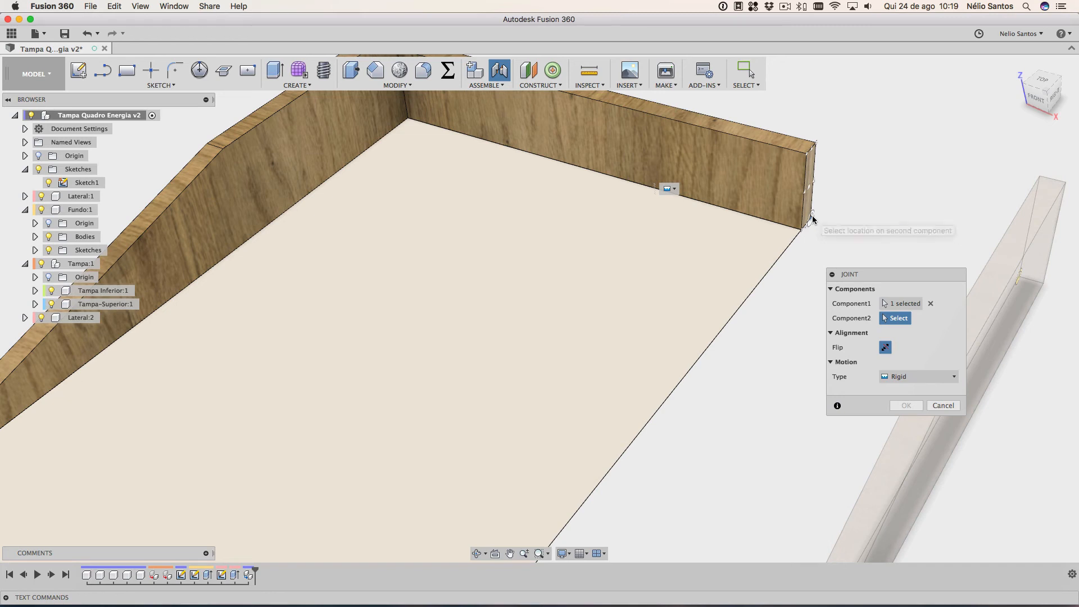
pyautogui.scroll(1, 811, 219)
pyautogui.scroll(3, 811, 219)
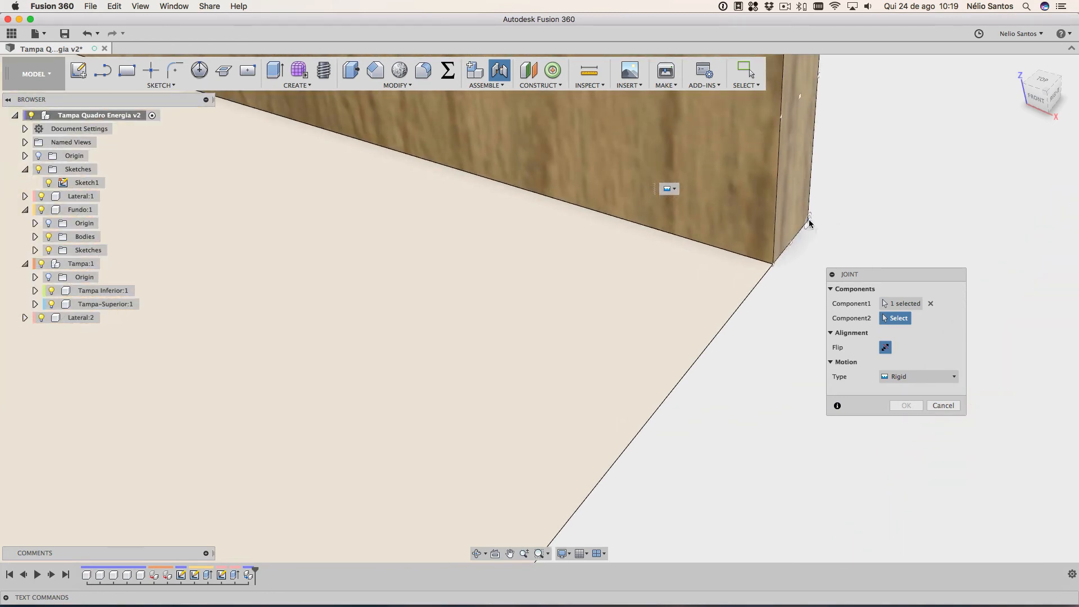
pyautogui.click(807, 223)
pyautogui.scroll(-5, 813, 223)
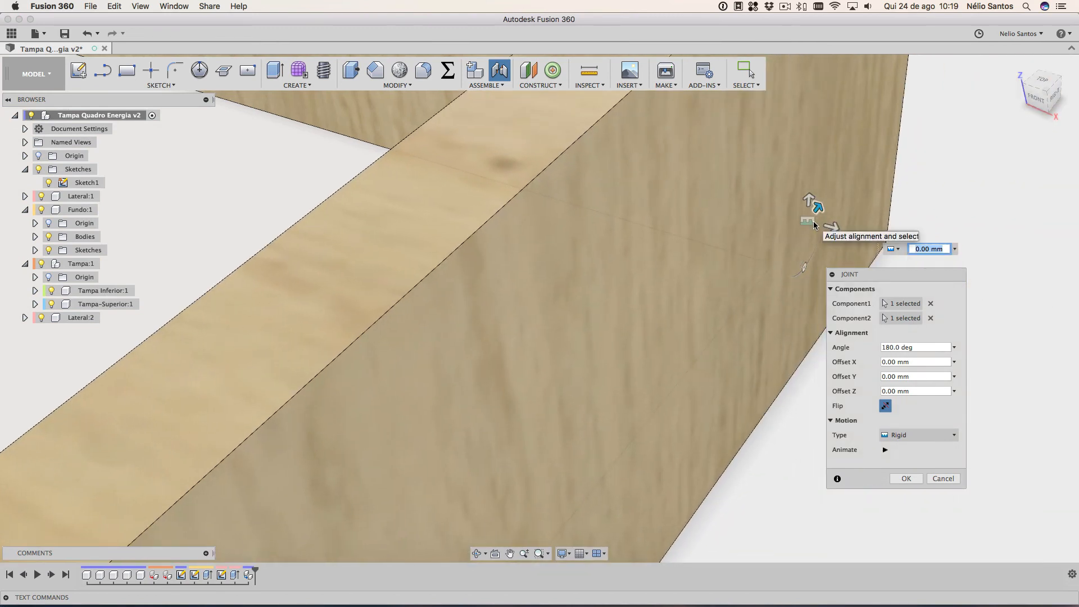
pyautogui.scroll(-8, 812, 224)
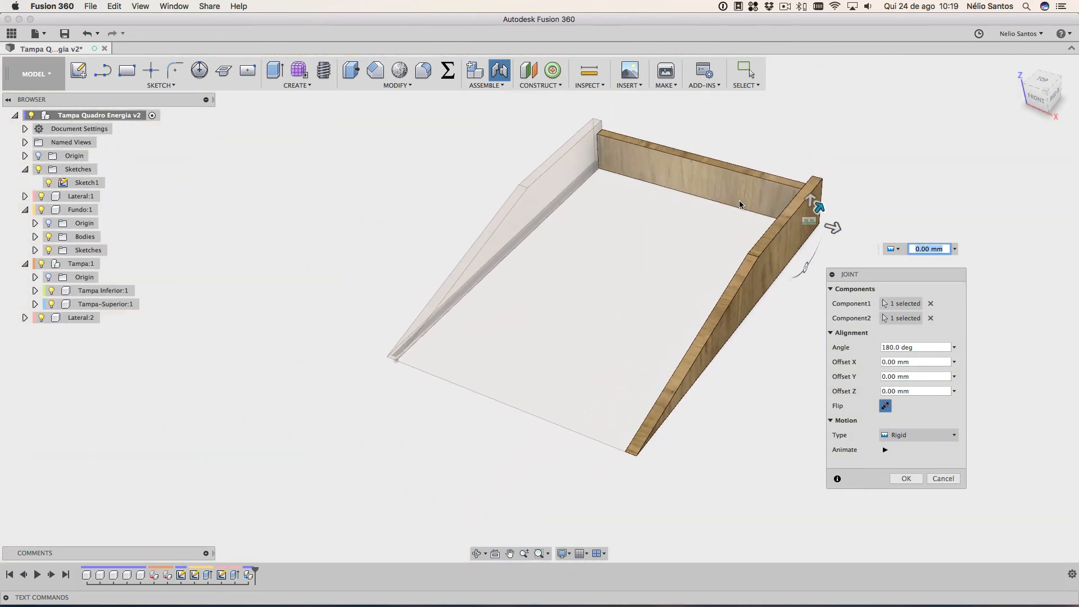
pyautogui.scroll(4, 683, 203)
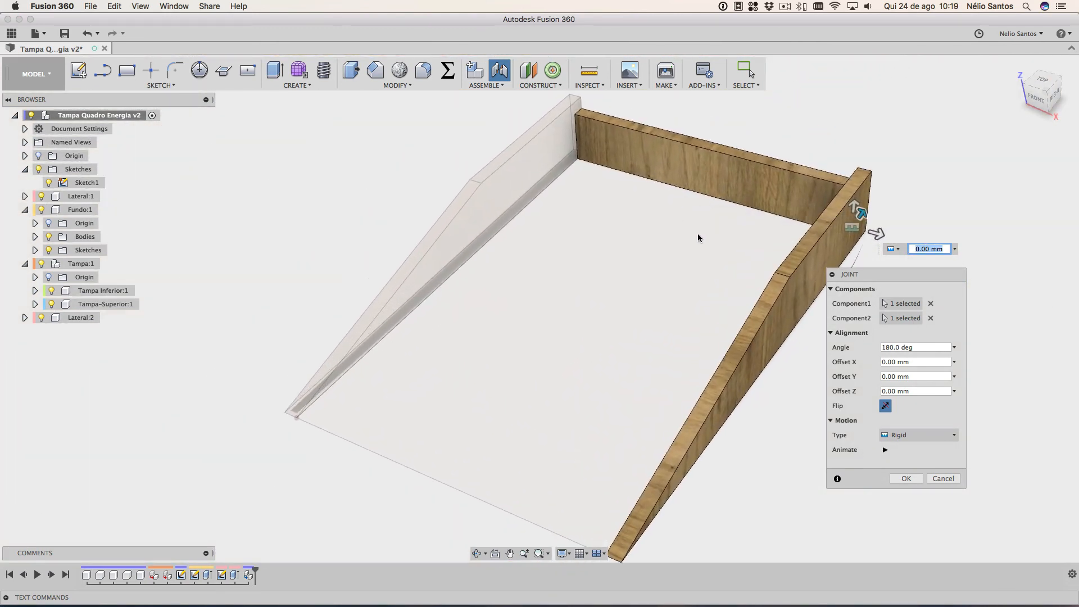
# Preview the joint's motion as Rigid and as Revolute about the Z axis
pyautogui.click(884, 450)
pyautogui.click(890, 436)
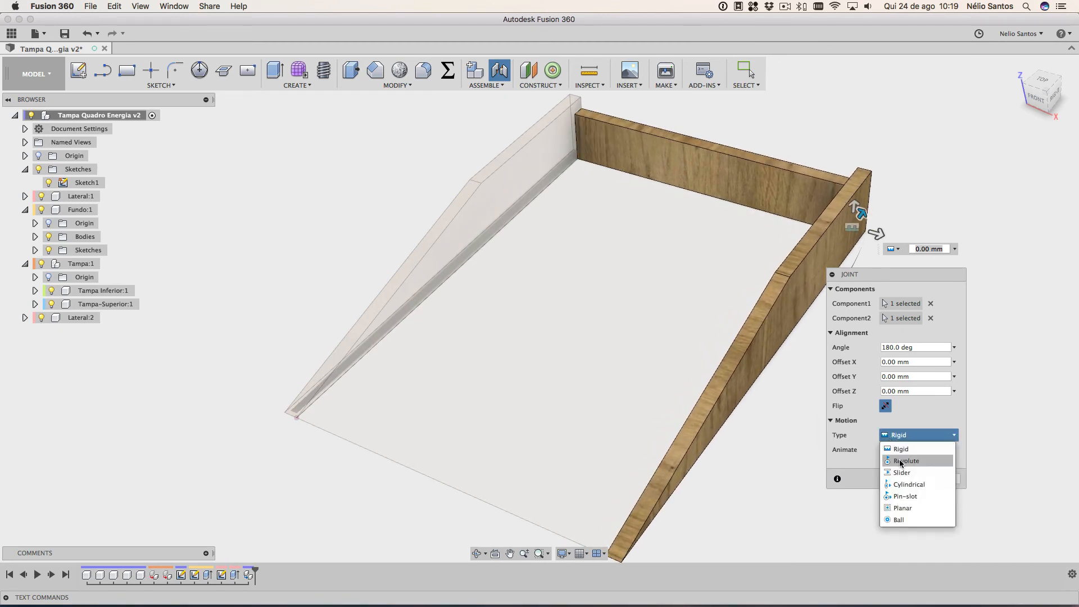
pyautogui.click(900, 461)
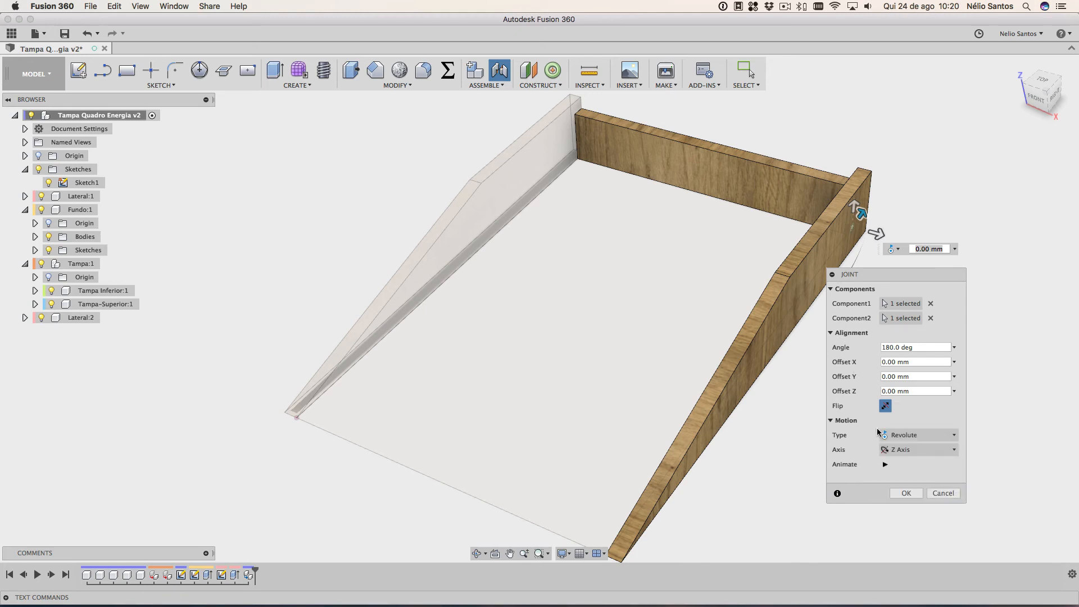
pyautogui.click(886, 465)
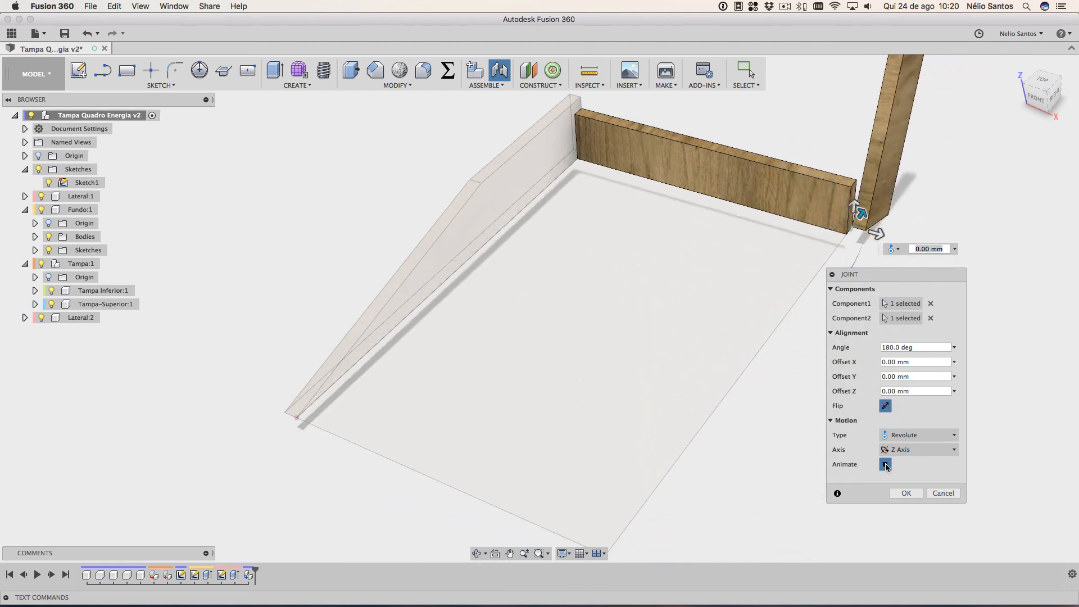
pyautogui.click(888, 450)
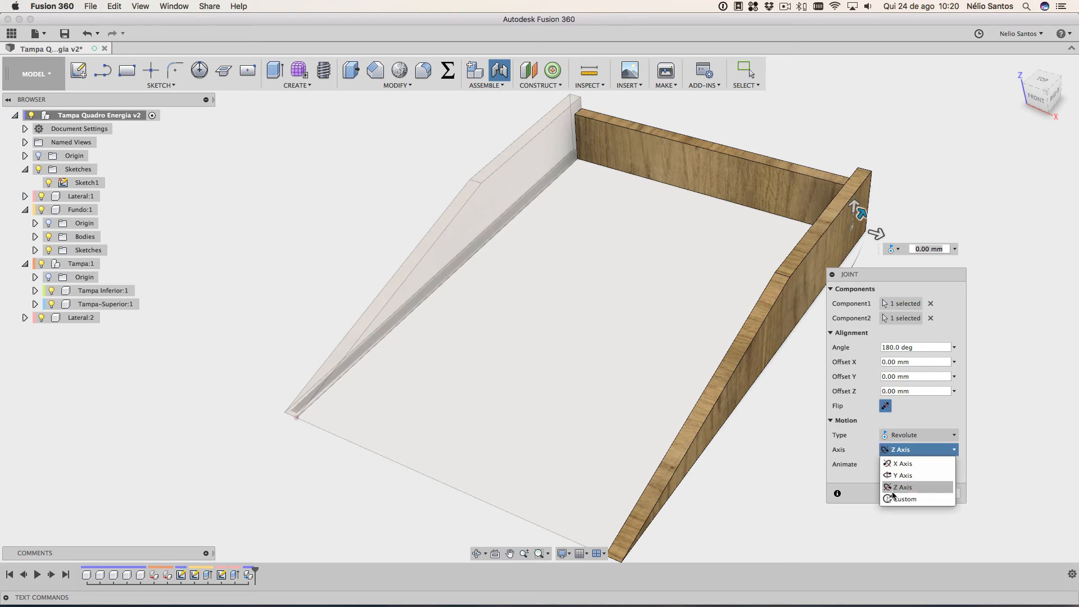
# Change the joint's motion type to Pin-slot and preview its animation
pyautogui.click(885, 435)
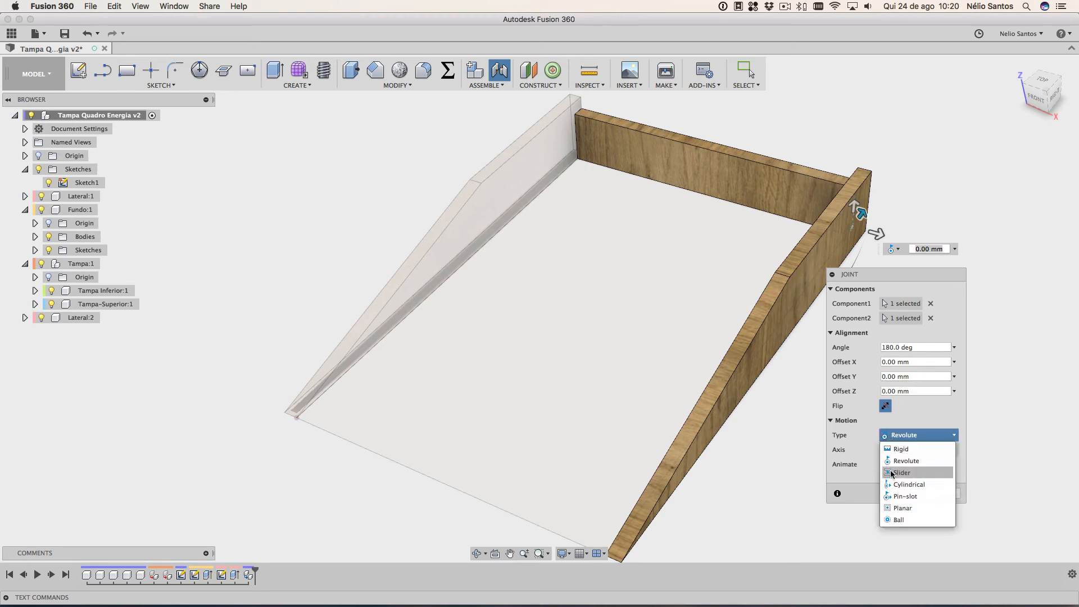
pyautogui.click(895, 497)
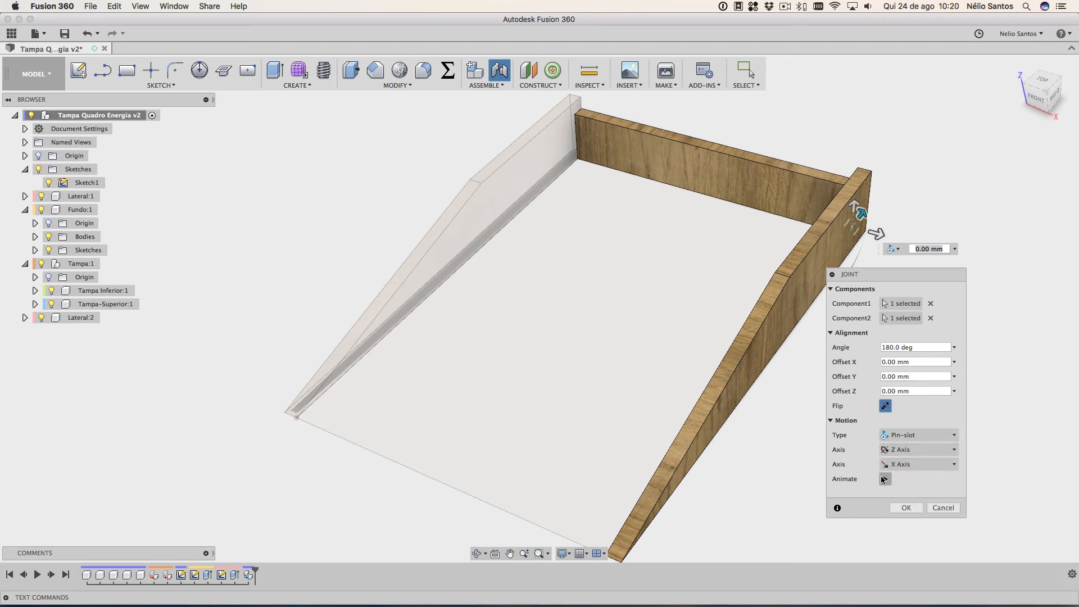
pyautogui.click(885, 481)
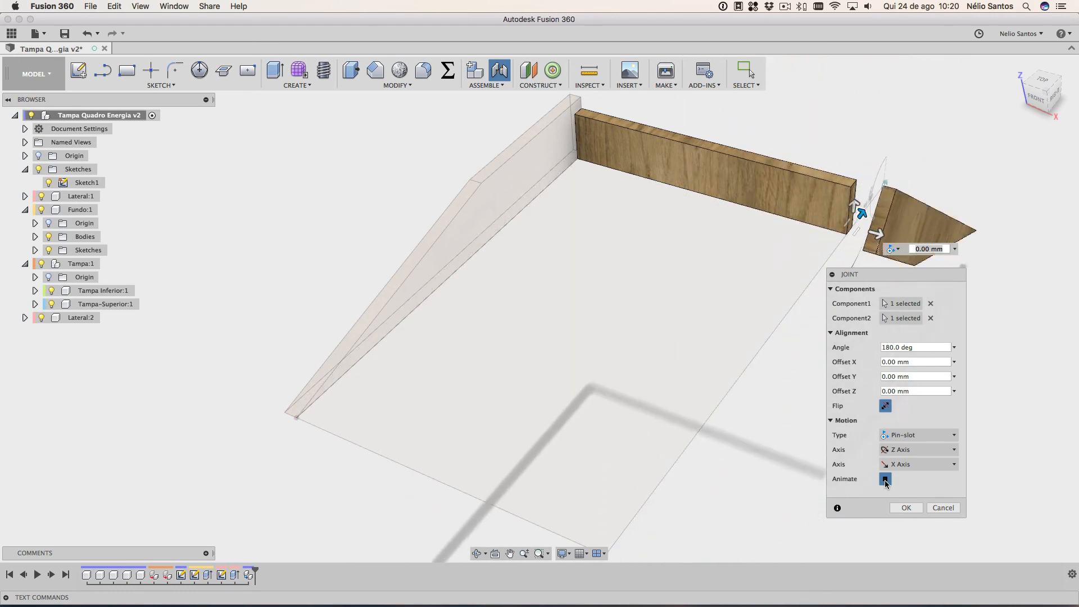
pyautogui.click(885, 479)
# Change the joint's motion type to Cylindrical about the Z axis and preview its animation
pyautogui.click(889, 438)
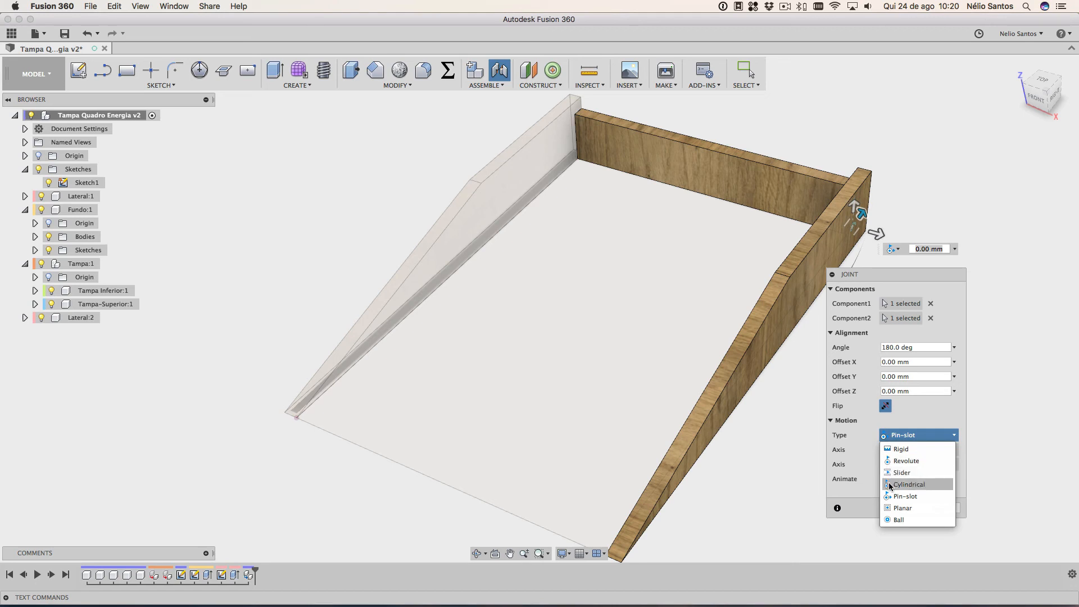
pyautogui.click(890, 485)
pyautogui.click(885, 465)
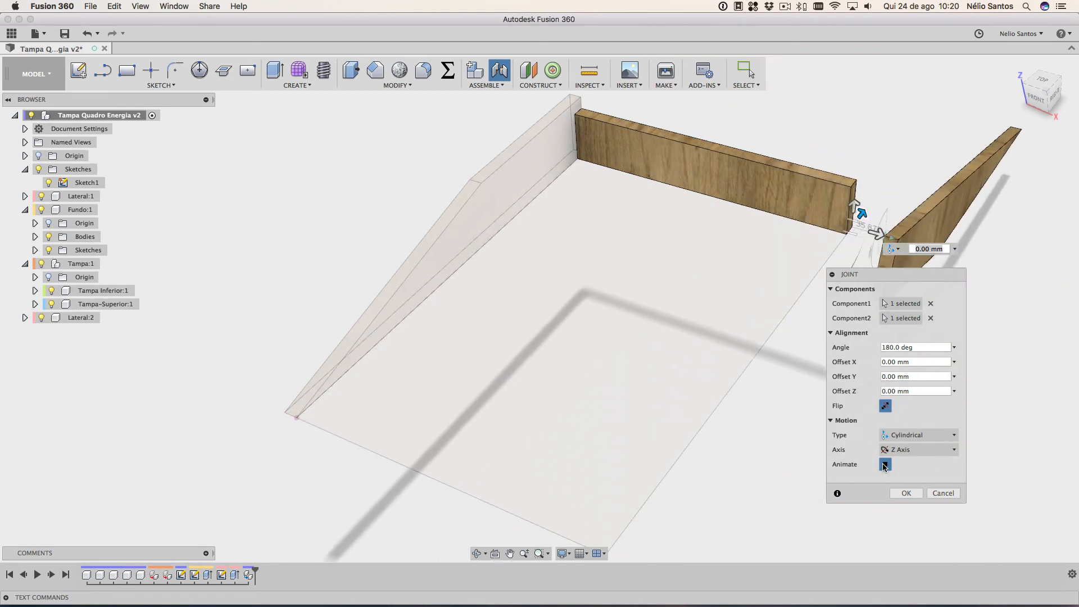
# Change the joint's motion type to Revolute, stop the animation and set its axis to Custom
pyautogui.click(884, 436)
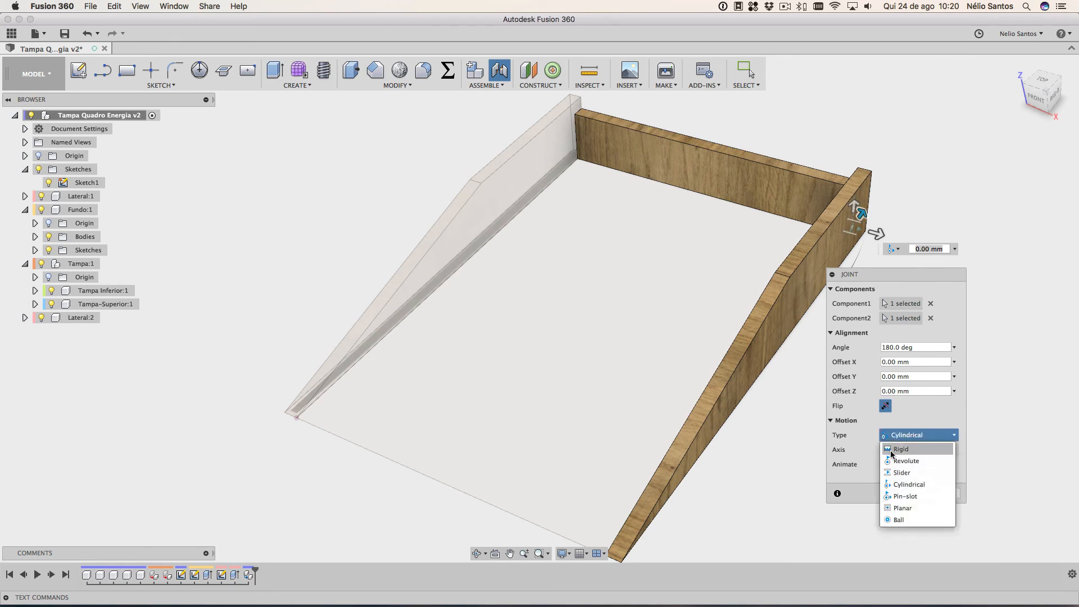
pyautogui.click(902, 461)
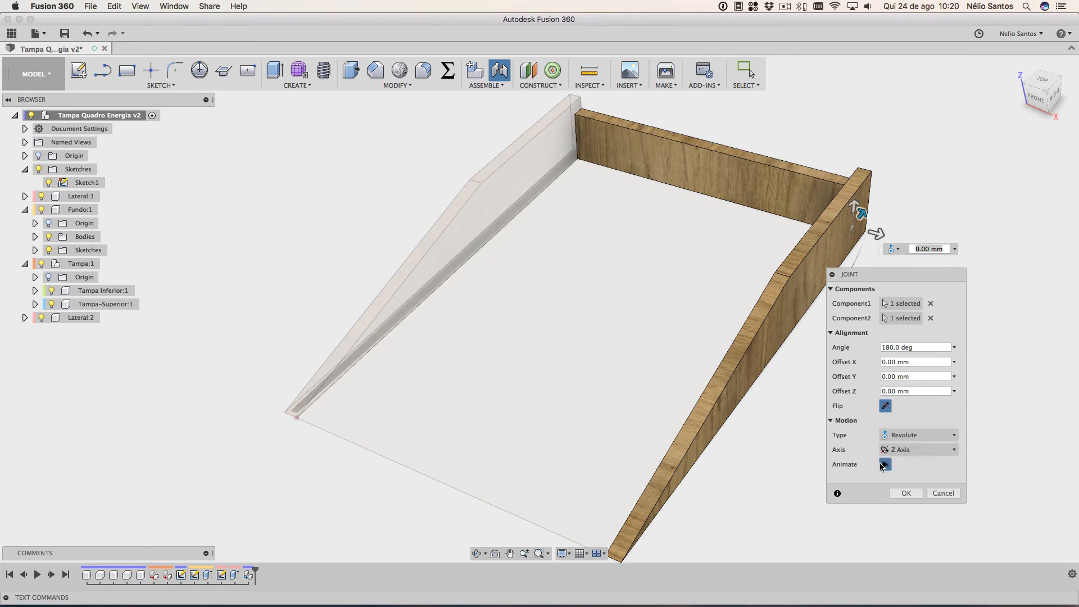
pyautogui.click(881, 465)
pyautogui.click(891, 451)
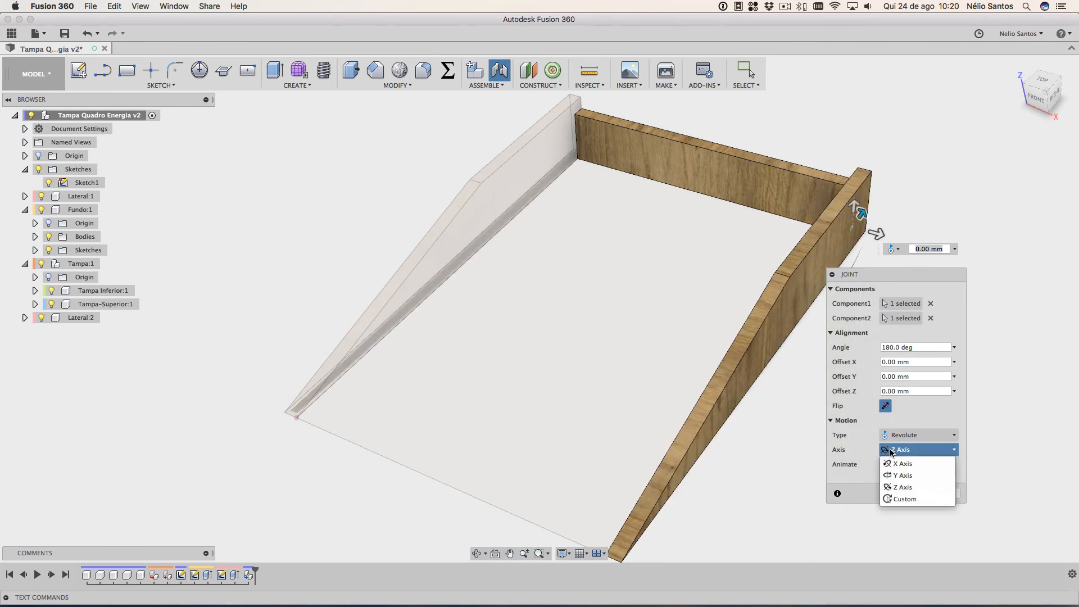
pyautogui.click(896, 499)
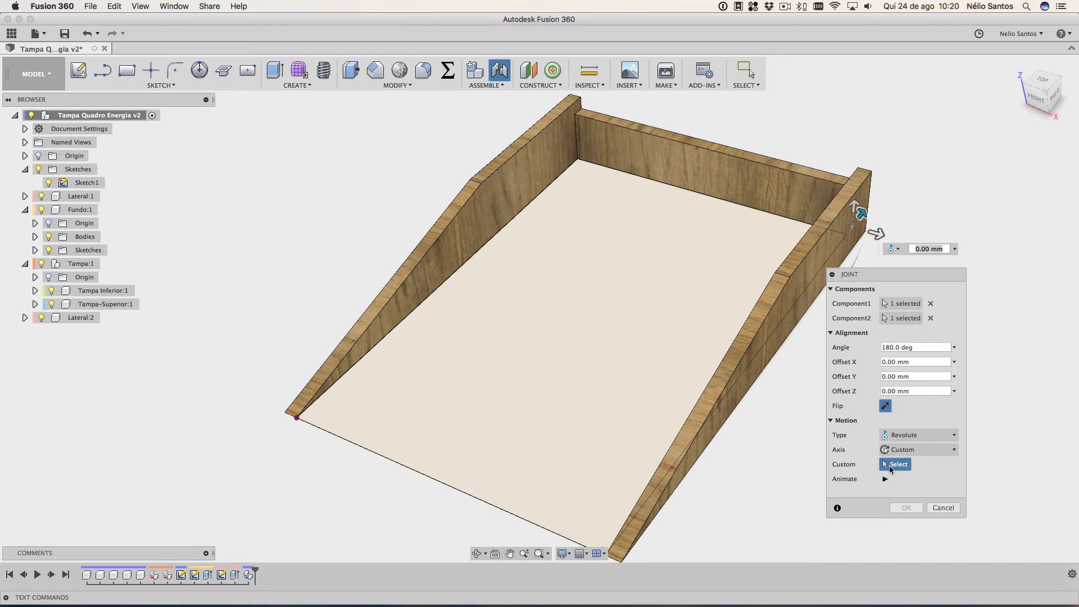
# Return the joint's motion type to Rigid and cancel the joint
pyautogui.click(899, 435)
pyautogui.click(891, 449)
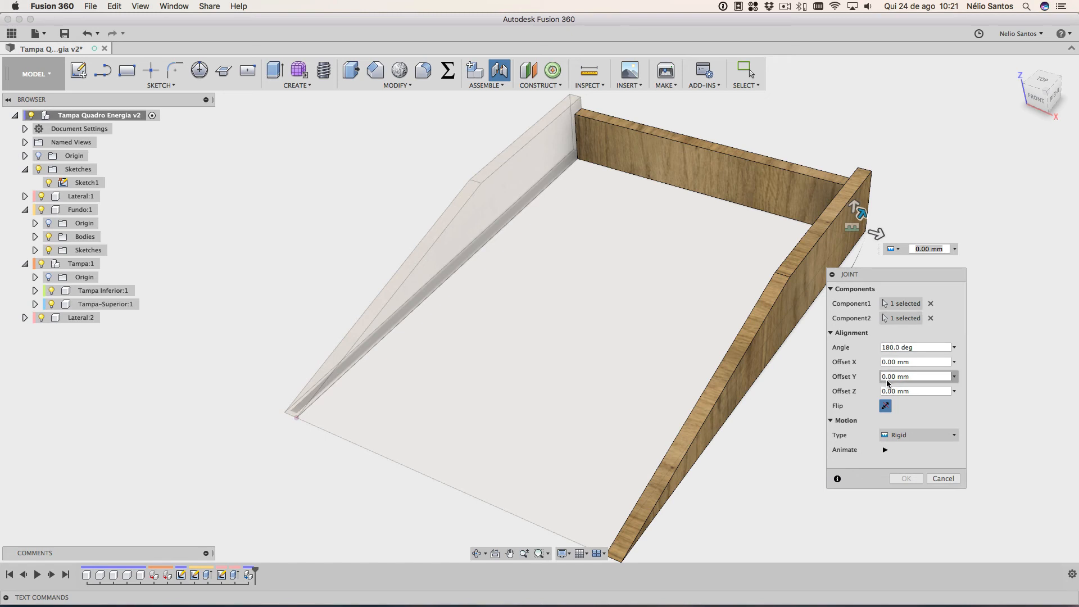
pyautogui.click(918, 391)
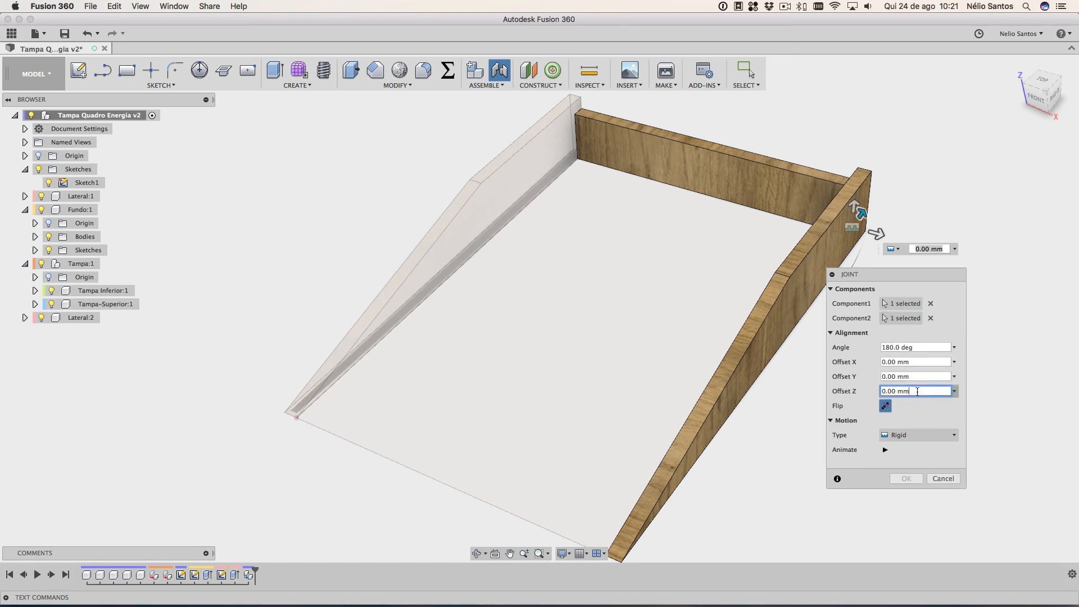
pyautogui.click(894, 250)
pyautogui.click(901, 262)
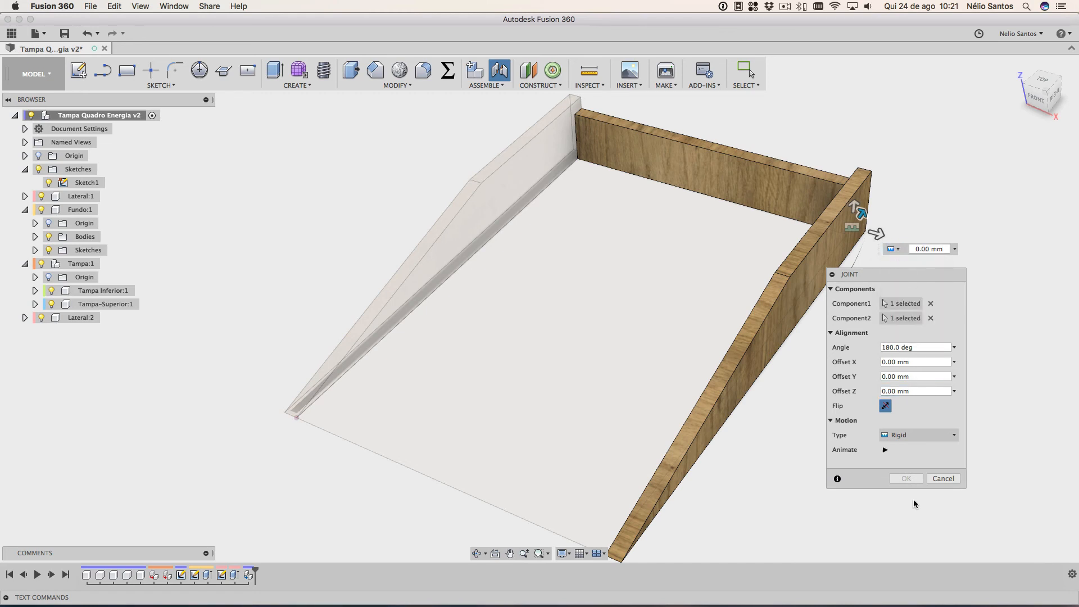
pyautogui.click(942, 478)
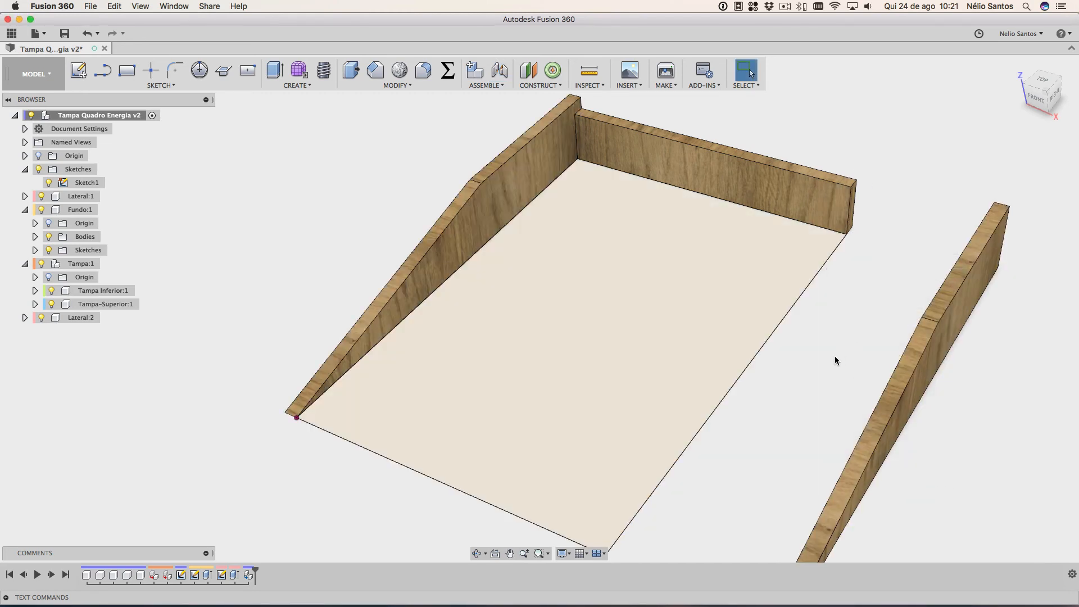
# Start a new joint with the bottom rear corner of the copied side panel's inner face as its first location
pyautogui.keyDown('shift'); pyautogui.moveTo(835, 355); pyautogui.dragTo(892, 351, button='middle'); pyautogui.keyUp('shift')
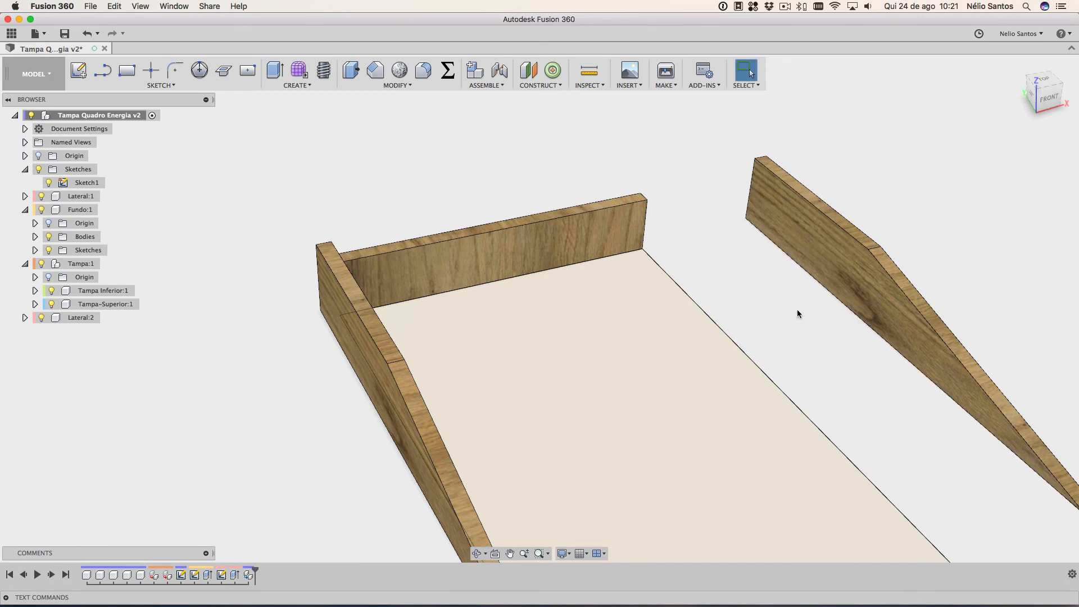
pyautogui.press('j')
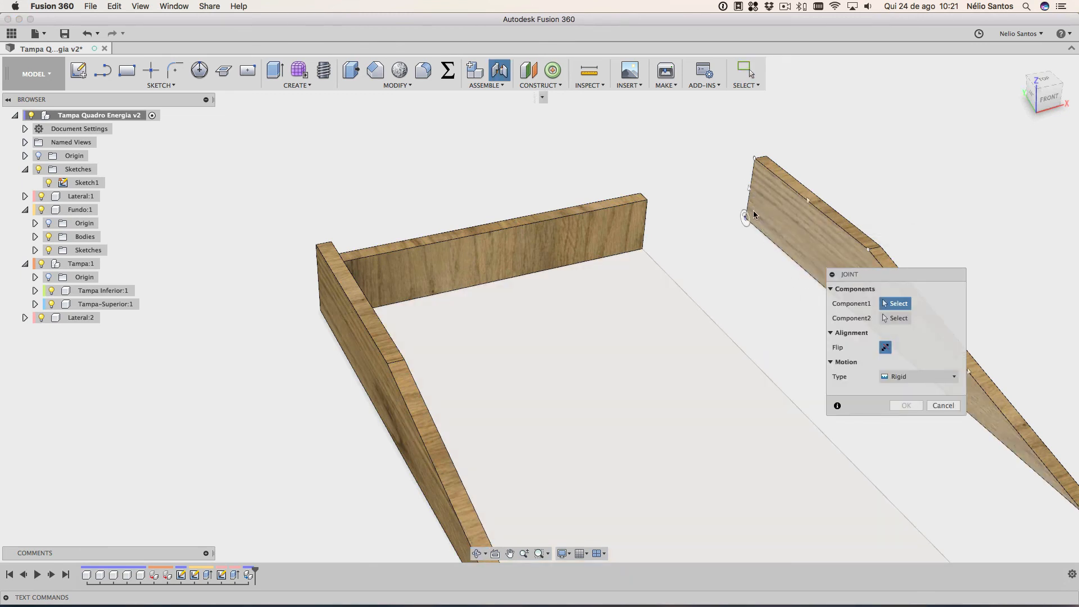
pyautogui.click(744, 218)
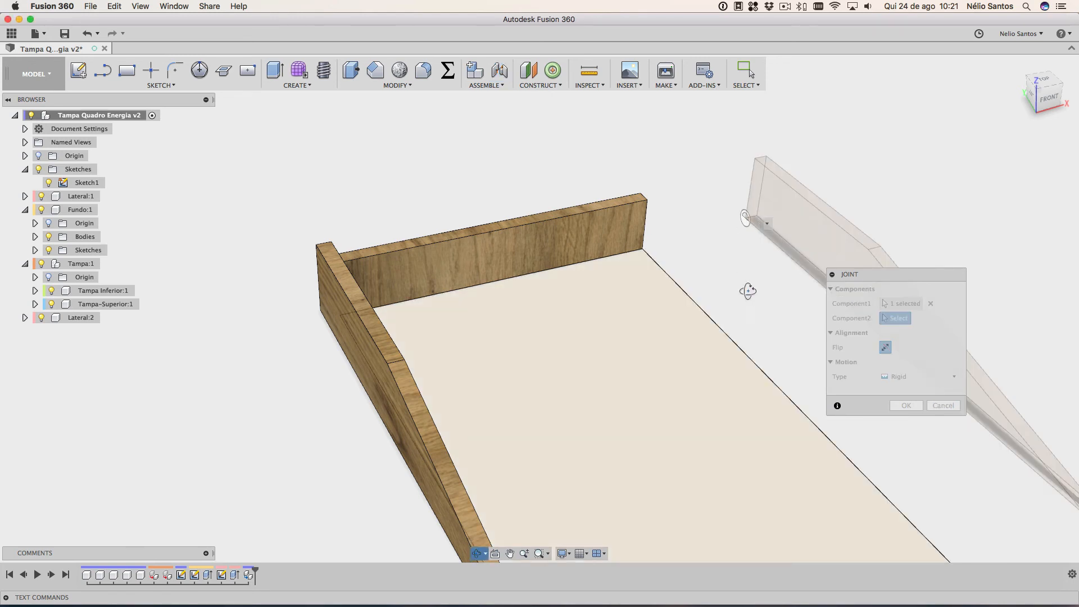
# Set the second location at the bottom rear corner of the back panel's free end and create the Rigid joint
pyautogui.keyDown('shift'); pyautogui.moveTo(750, 291); pyautogui.dragTo(856, 273, button='middle'); pyautogui.keyUp('shift')
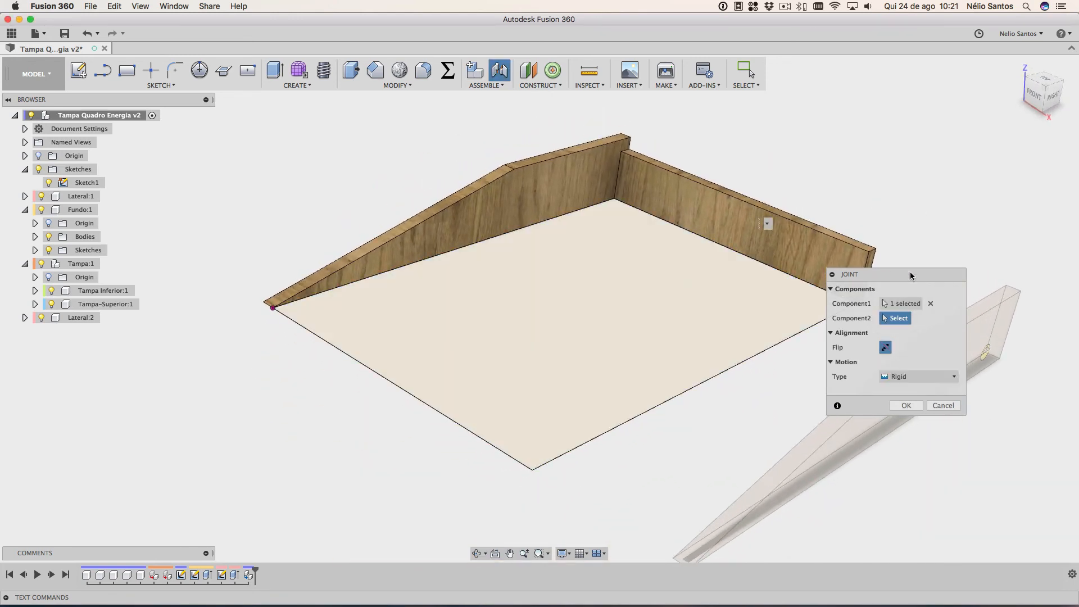
pyautogui.moveTo(912, 273); pyautogui.dragTo(983, 350)
pyautogui.scroll(5, 868, 284)
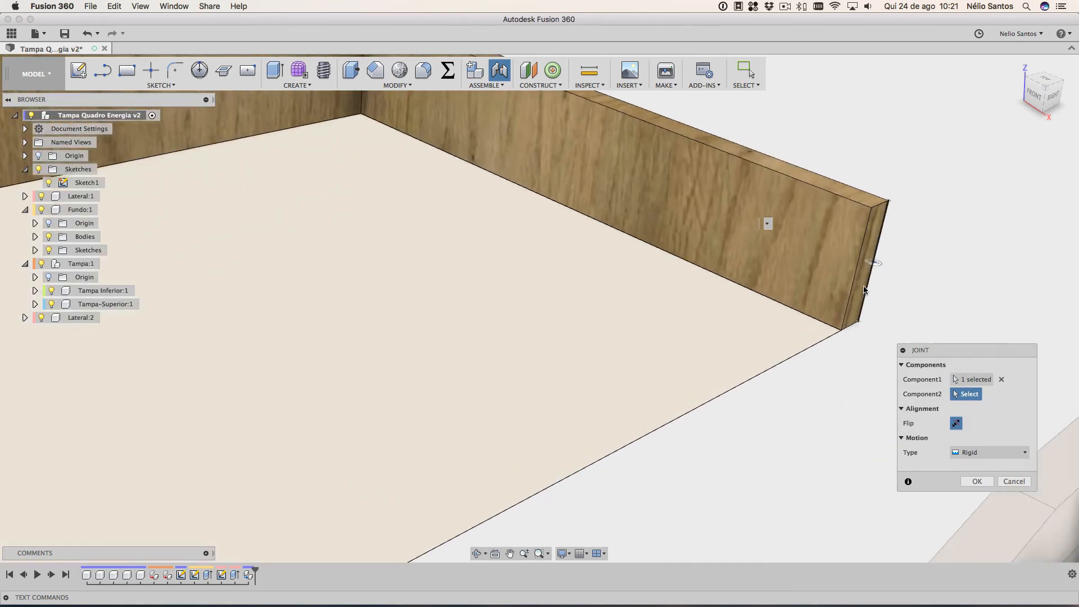
pyautogui.click(859, 326)
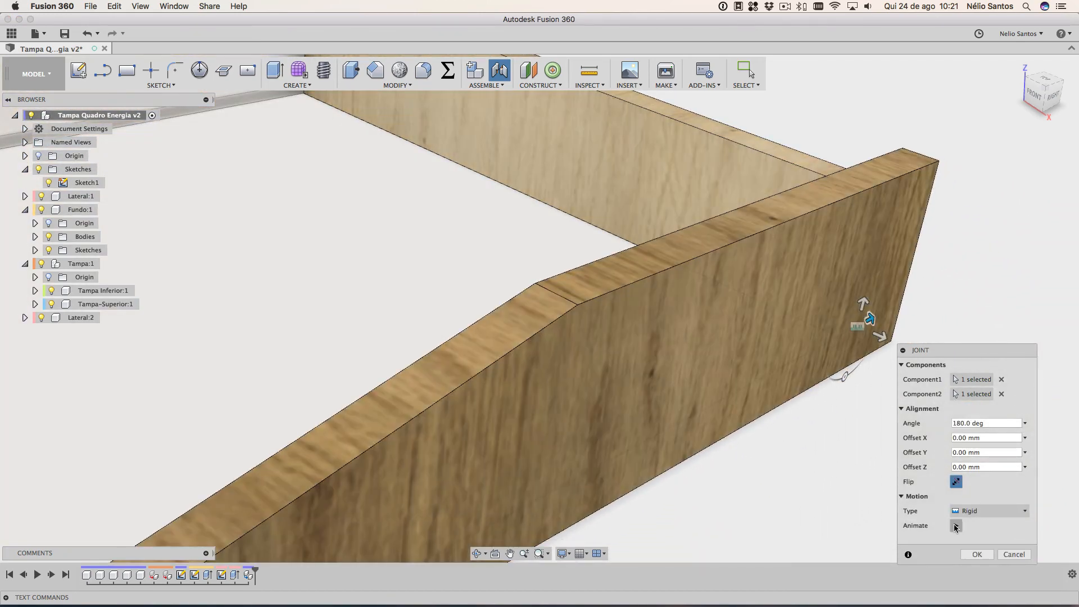
pyautogui.click(979, 555)
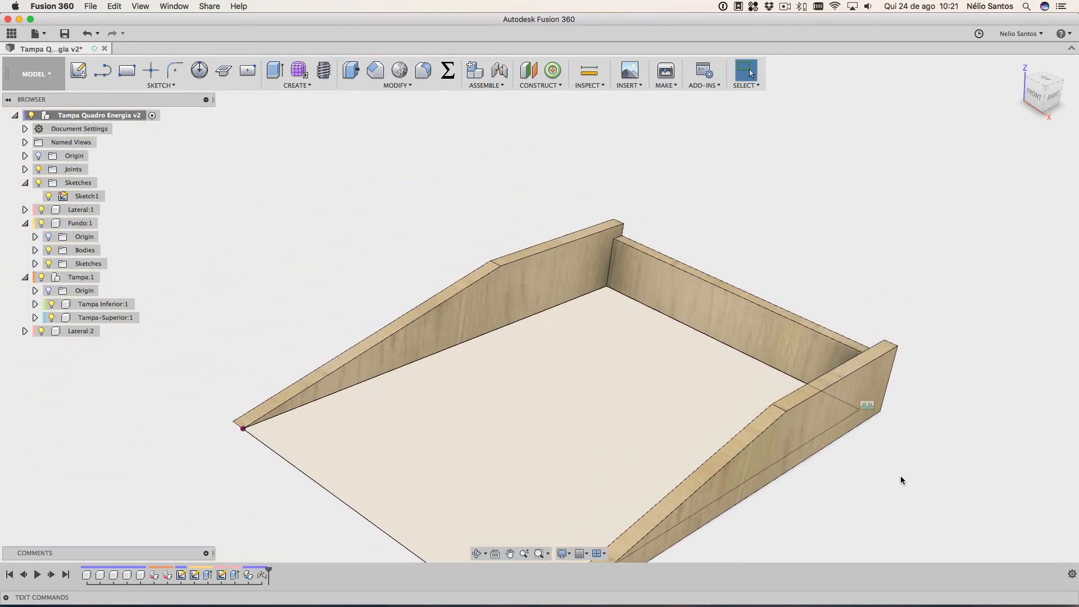
# Hide the copied side panel Lateral:2, then activate and expand the Tampa-Superior:1 component
pyautogui.moveTo(906, 478)
pyautogui.keyDown('shift'); pyautogui.mouseDown(button='middle')
pyautogui.moveTo(952, 463)
pyautogui.moveTo(922, 472)
pyautogui.mouseUp(button='middle'); pyautogui.keyUp('shift')
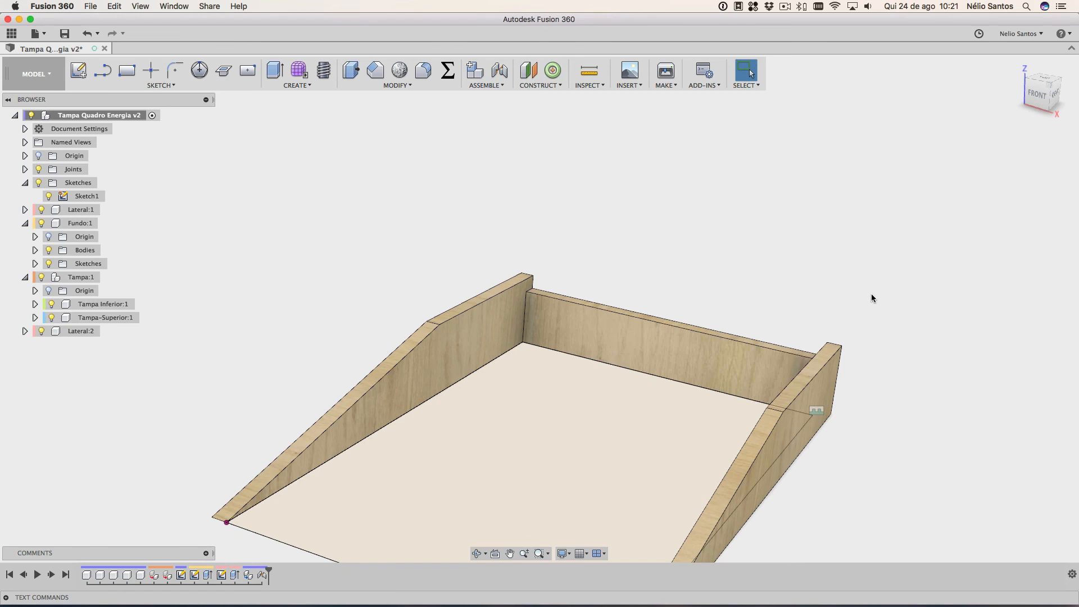
pyautogui.keyDown('shift'); pyautogui.moveTo(896, 317); pyautogui.dragTo(784, 301, button='middle'); pyautogui.keyUp('shift')
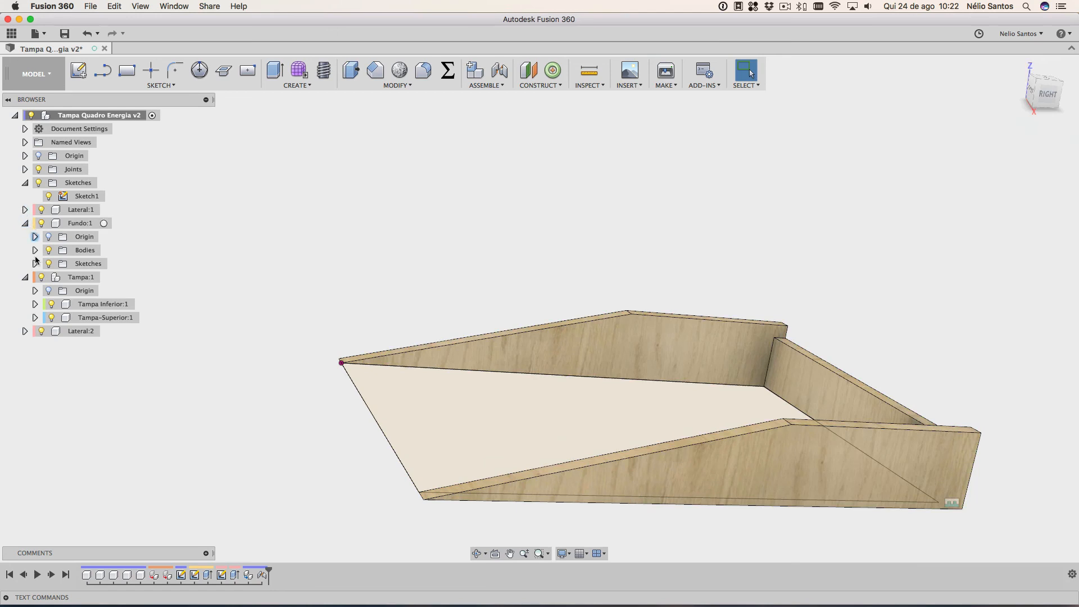
pyautogui.click(40, 332)
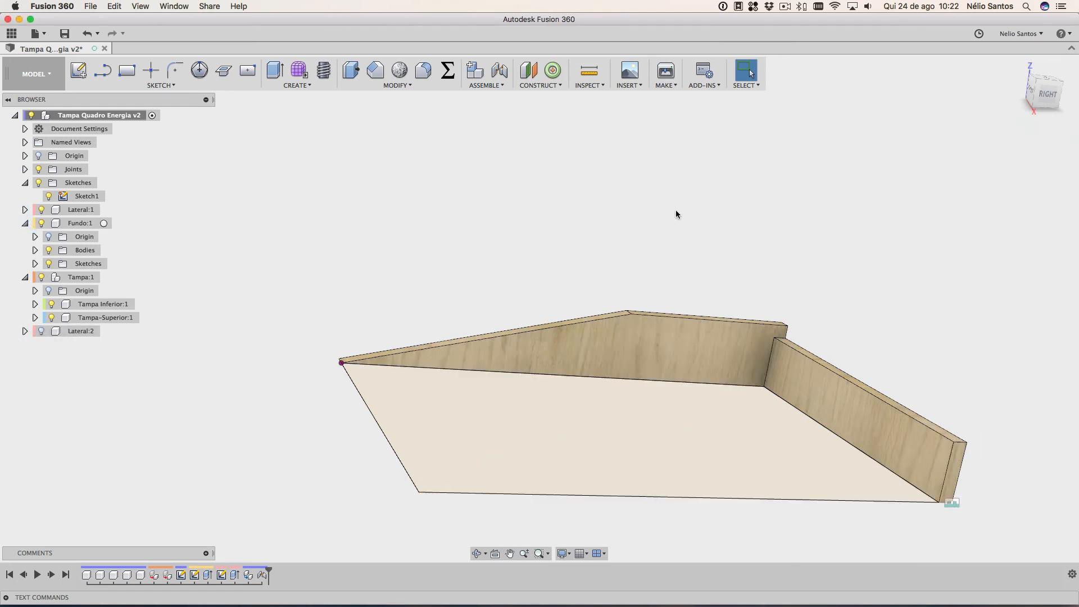
pyautogui.keyDown('shift'); pyautogui.moveTo(676, 212); pyautogui.dragTo(737, 274, button='middle'); pyautogui.keyUp('shift')
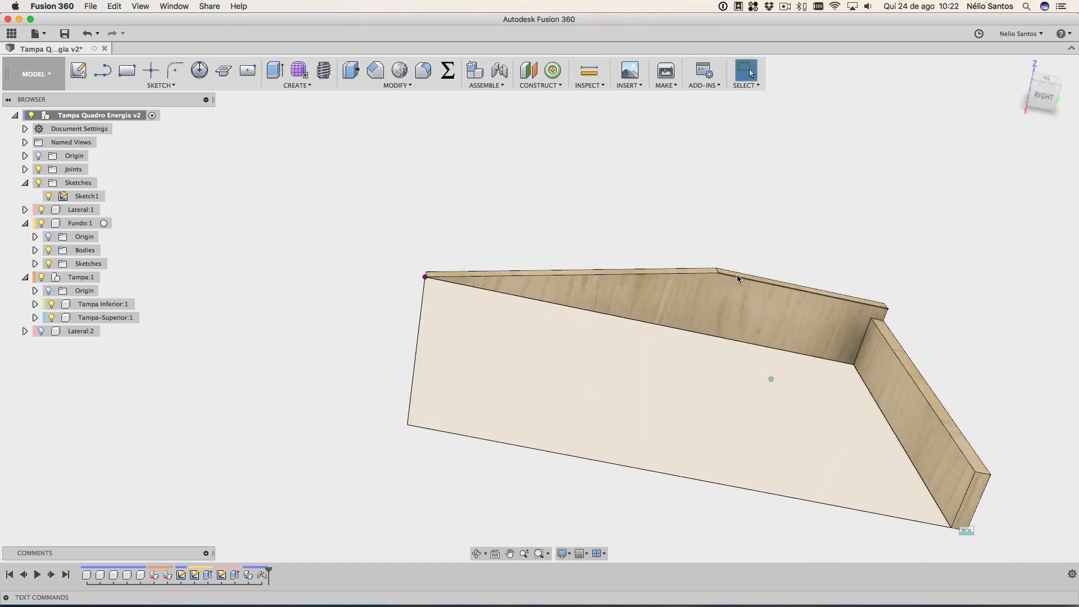
pyautogui.click(769, 303)
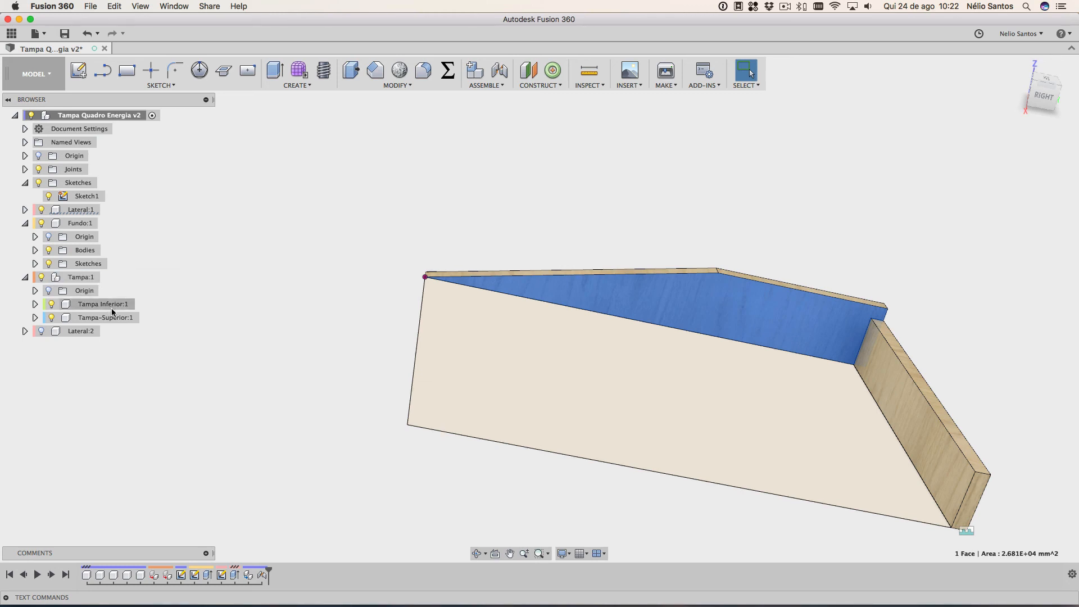
pyautogui.click(123, 318)
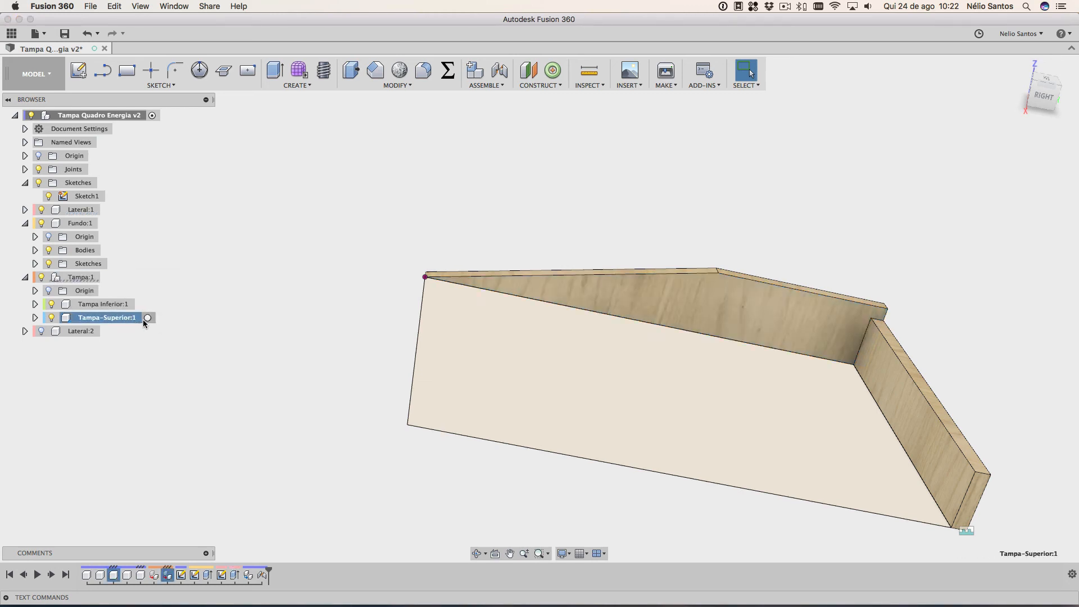
pyautogui.click(147, 318)
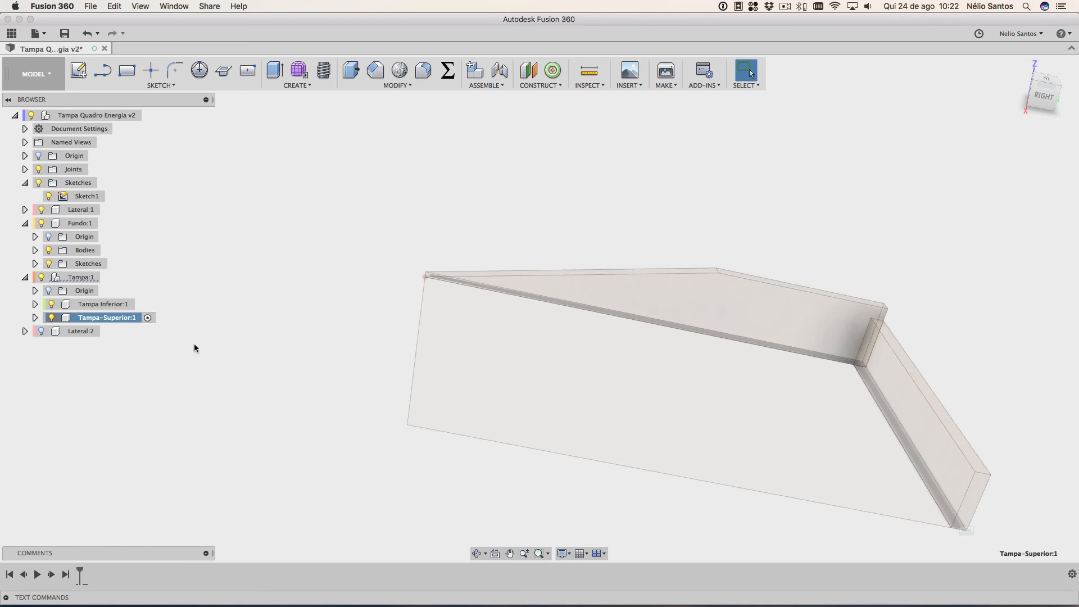
pyautogui.click(35, 318)
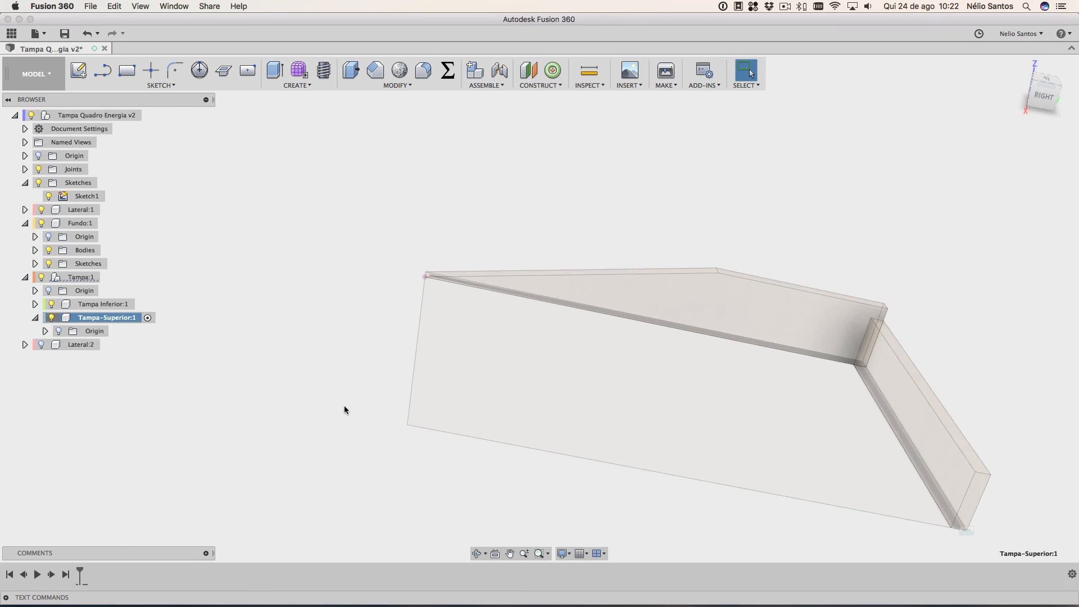
# Create a sketch in Tampa-Superior:1 on the inner face of the original side panel, Lateral:1
pyautogui.click(807, 308)
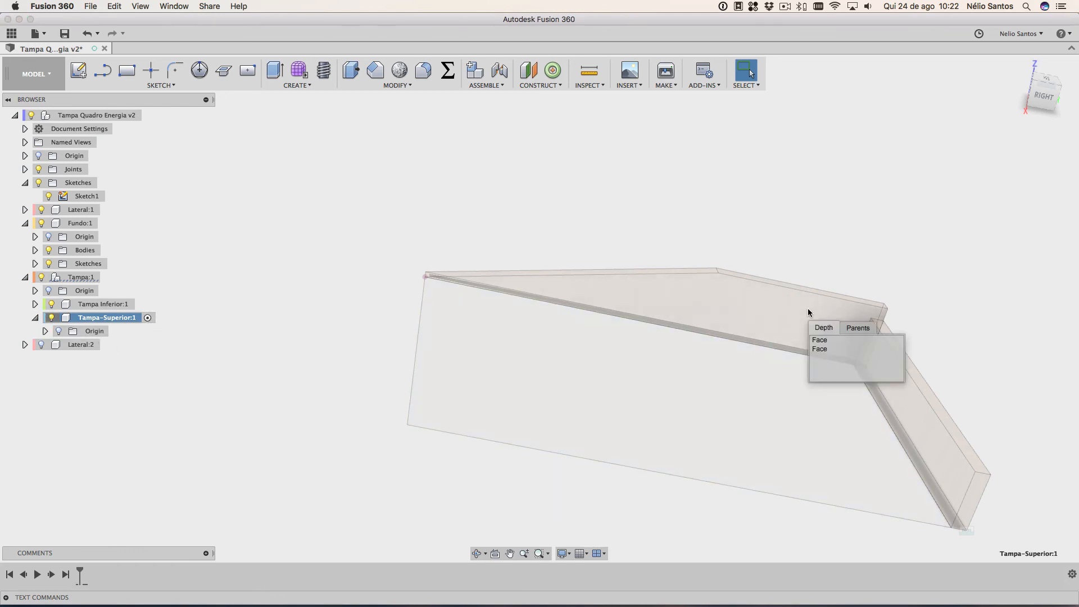
pyautogui.click(821, 350)
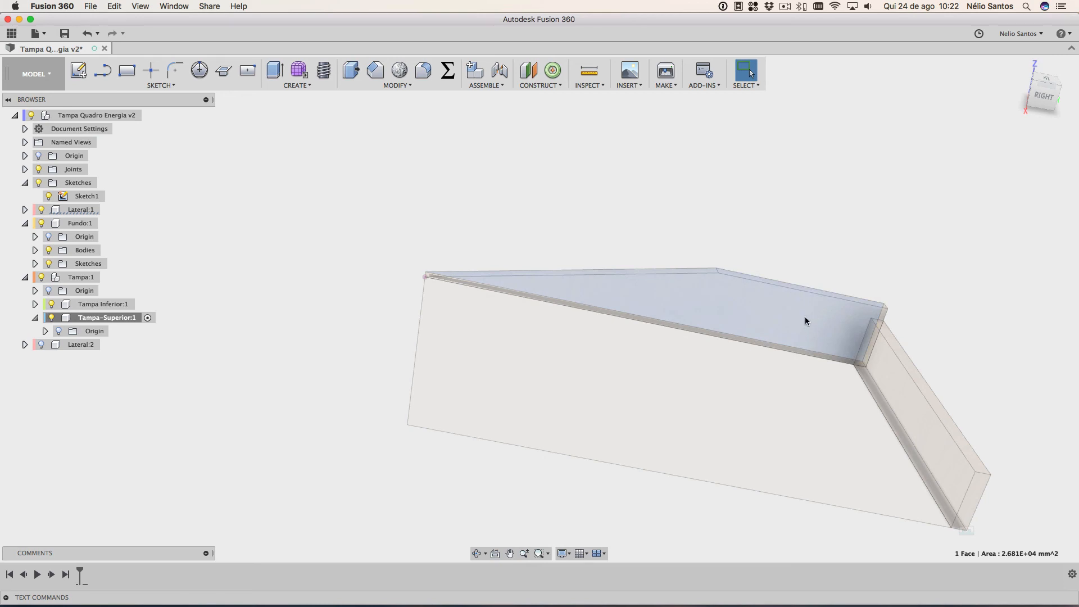
pyautogui.moveTo(805, 320); pyautogui.dragTo(801, 320, button='middle')
pyautogui.click(797, 317)
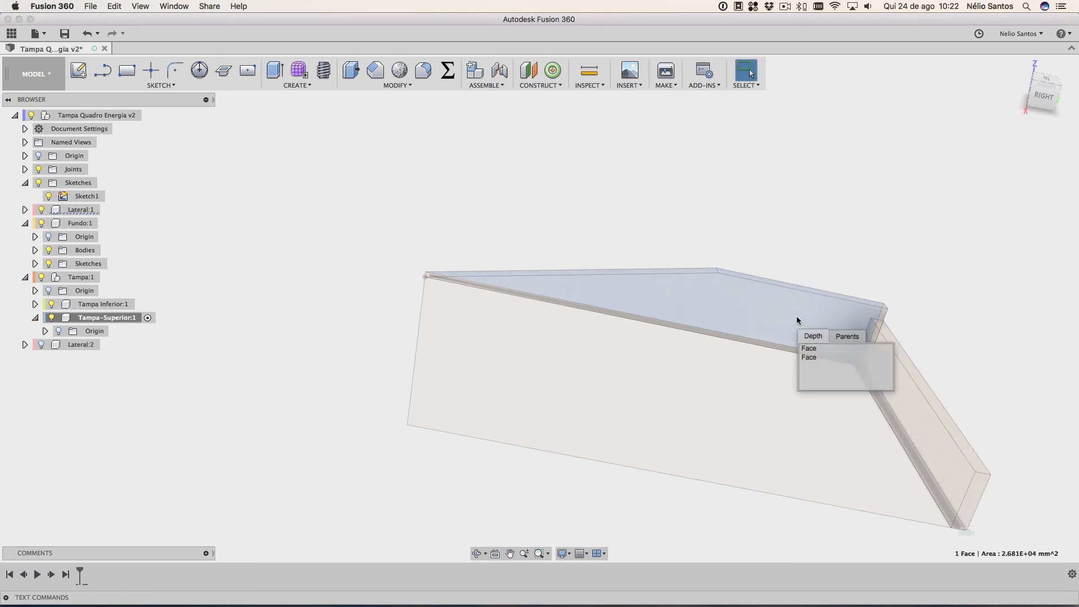
pyautogui.click(804, 349)
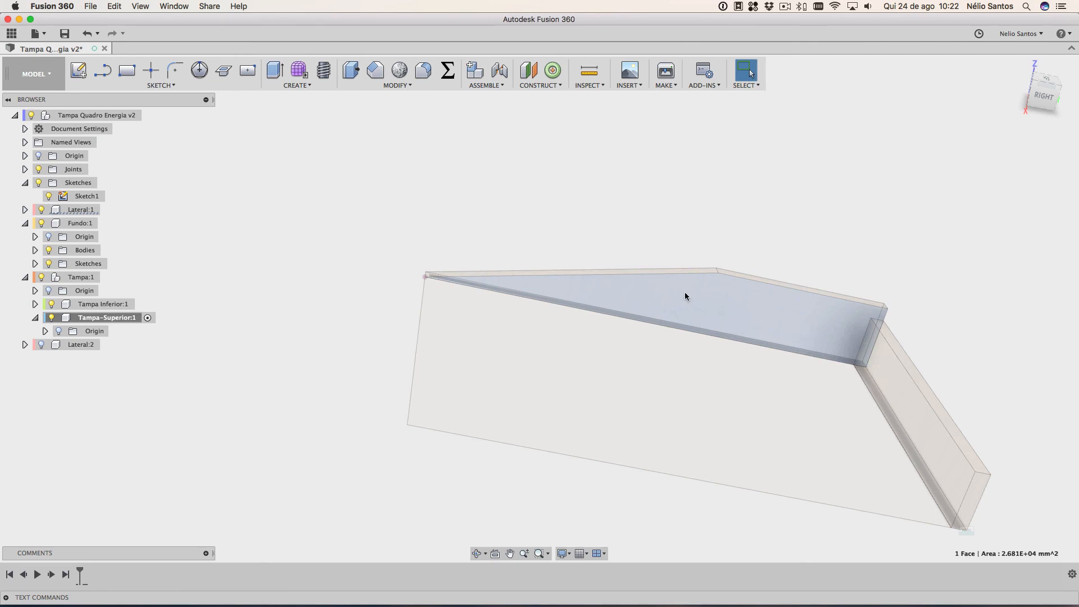
pyautogui.click(78, 70)
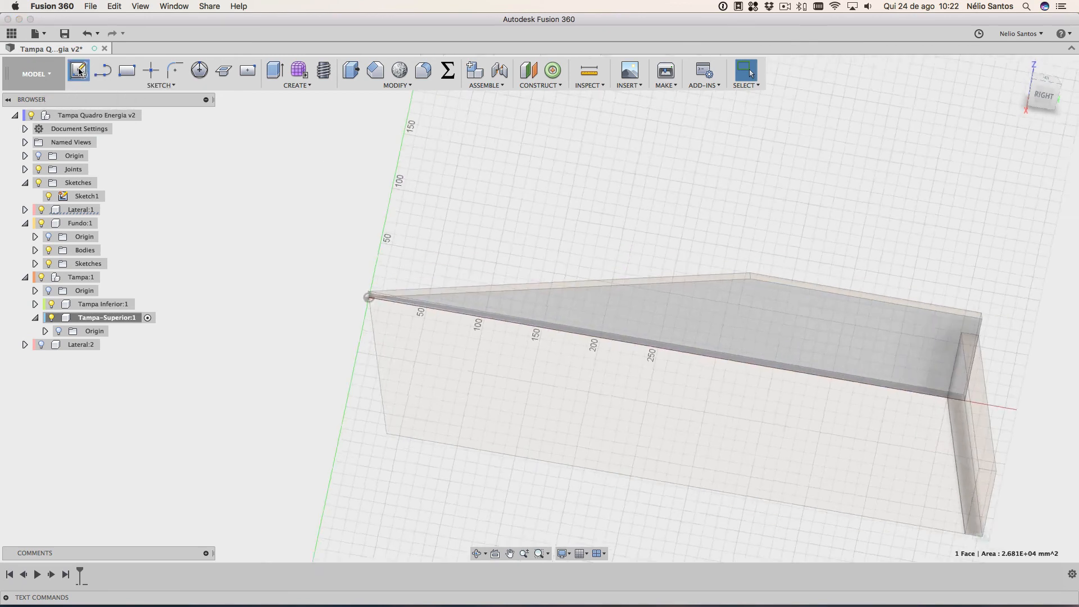
pyautogui.scroll(3, 750, 299)
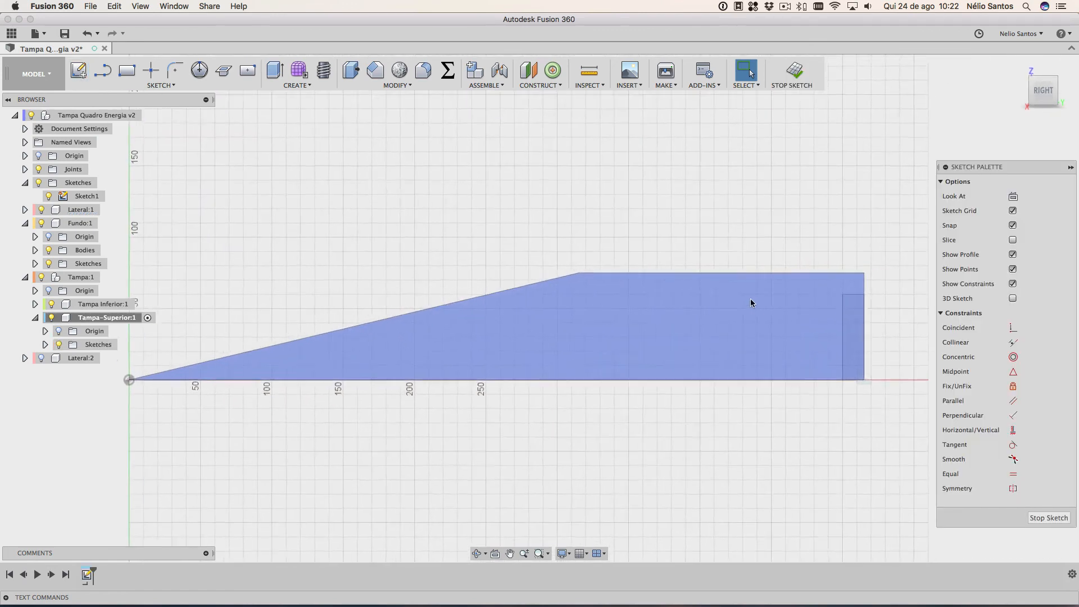
# Project the 200 mm horizontal top edge of the side panel into the sketch
pyautogui.scroll(2, 749, 298)
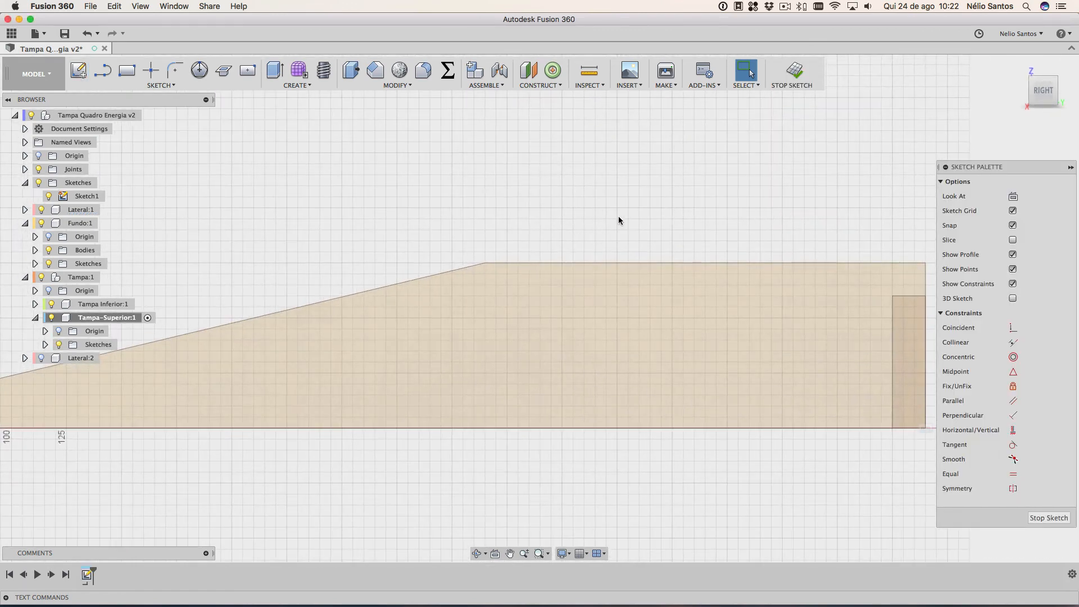
pyautogui.scroll(-2, 568, 216)
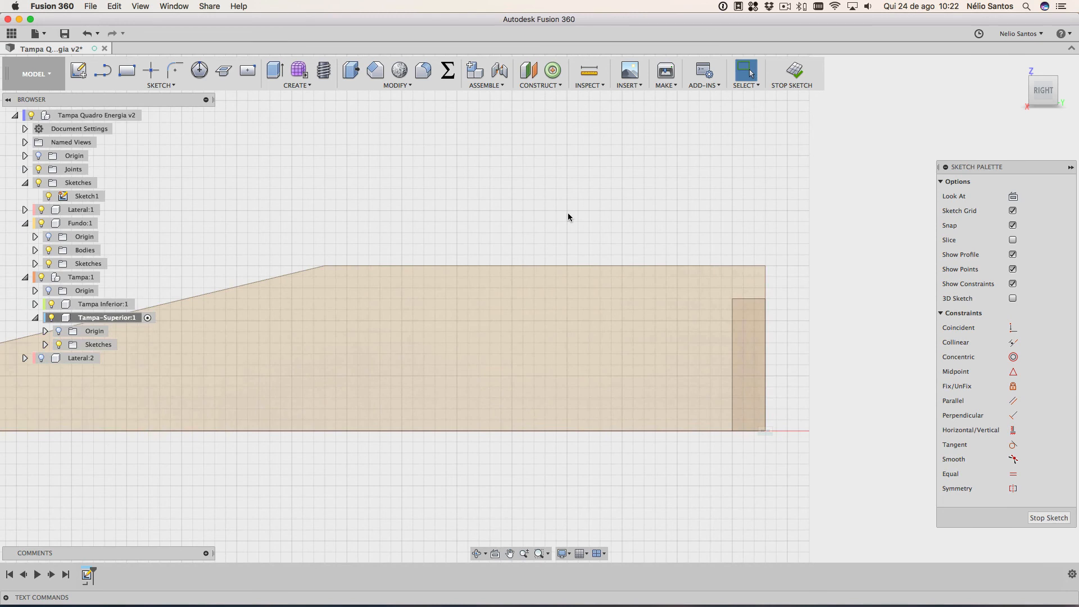
pyautogui.click(417, 266)
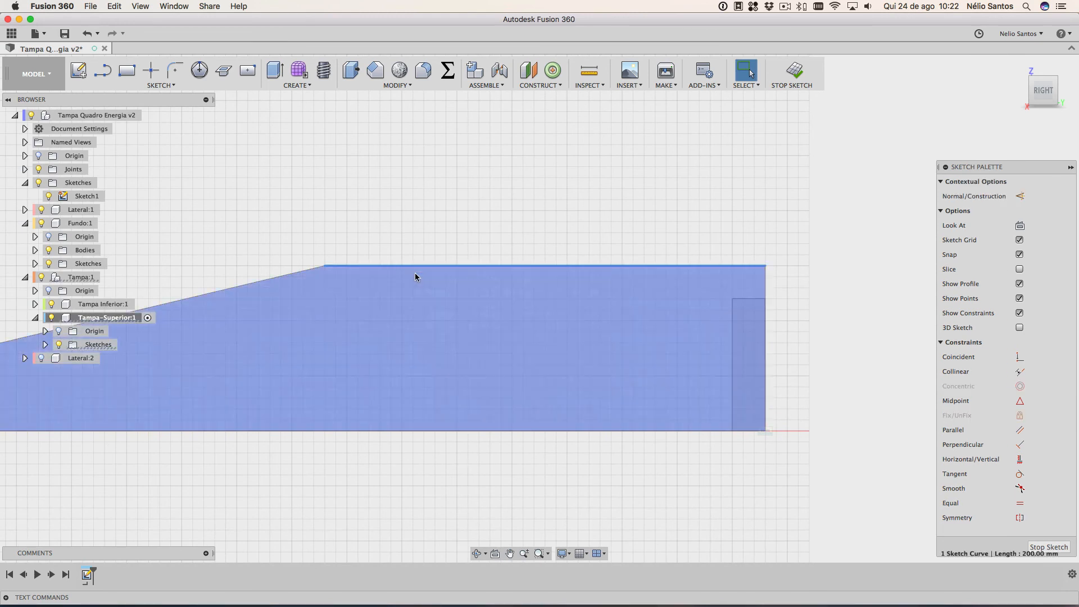
pyautogui.click(133, 86)
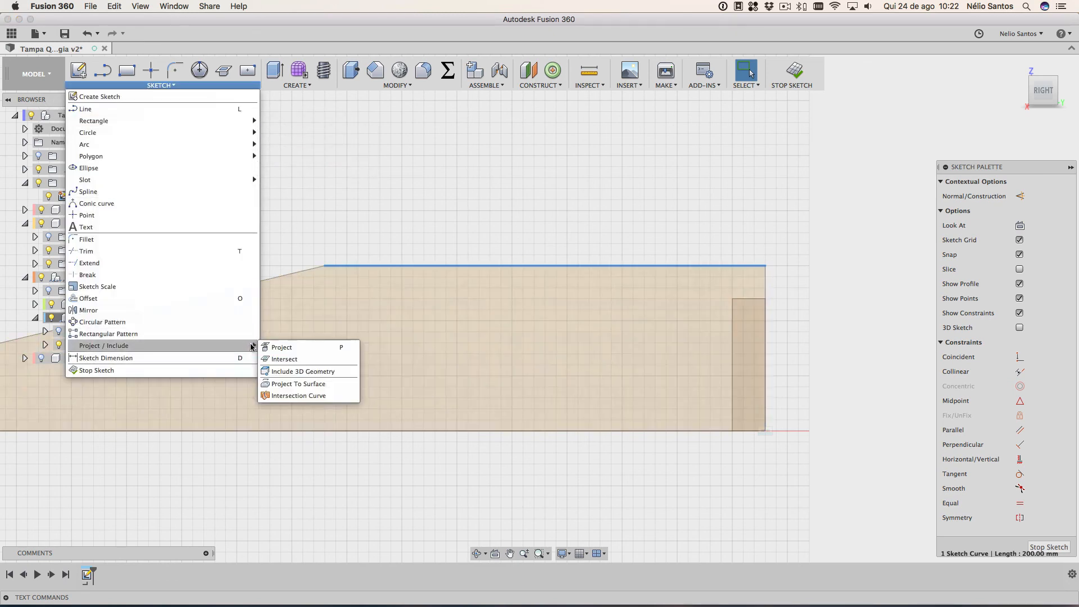
pyautogui.click(274, 347)
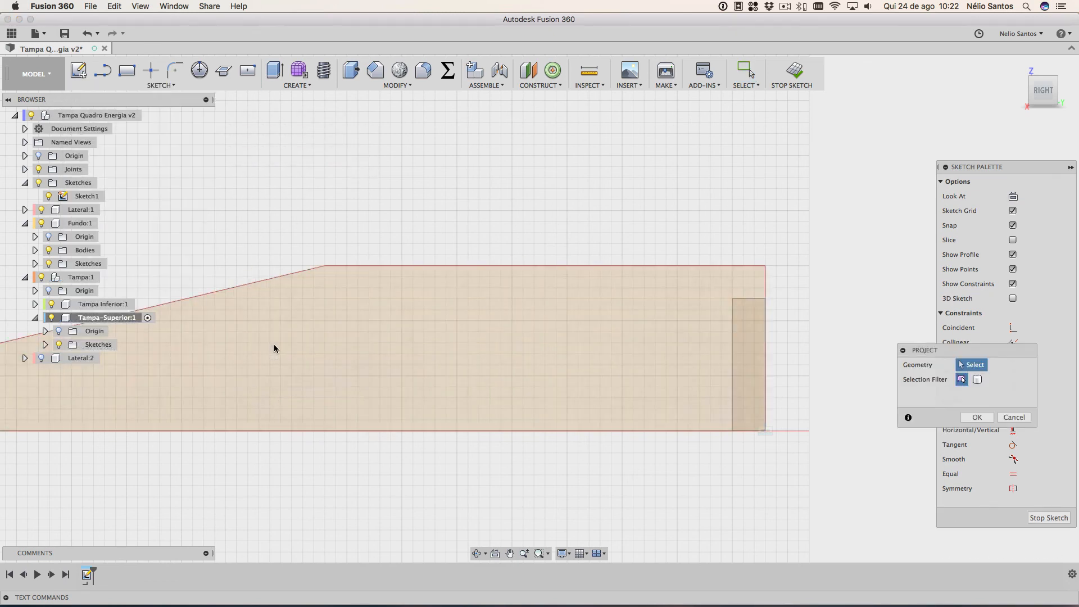
pyautogui.click(564, 265)
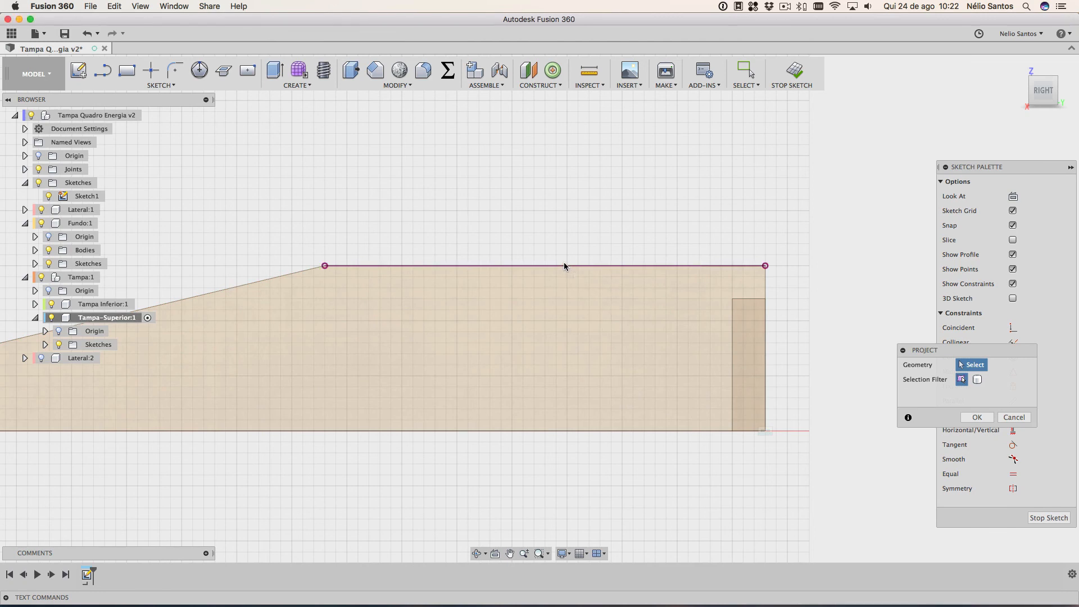
pyautogui.click(972, 419)
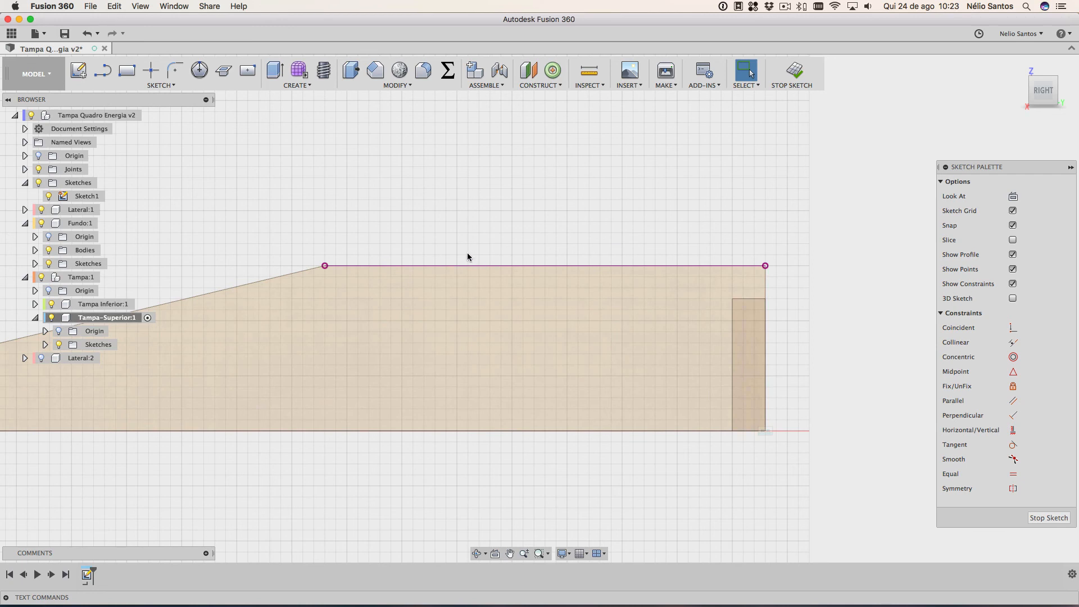
# Draw a 200 mm wide rectangle below the projected edge, starting at the slope corner, with its height set to the mdf_parede parameter
pyautogui.press('r')
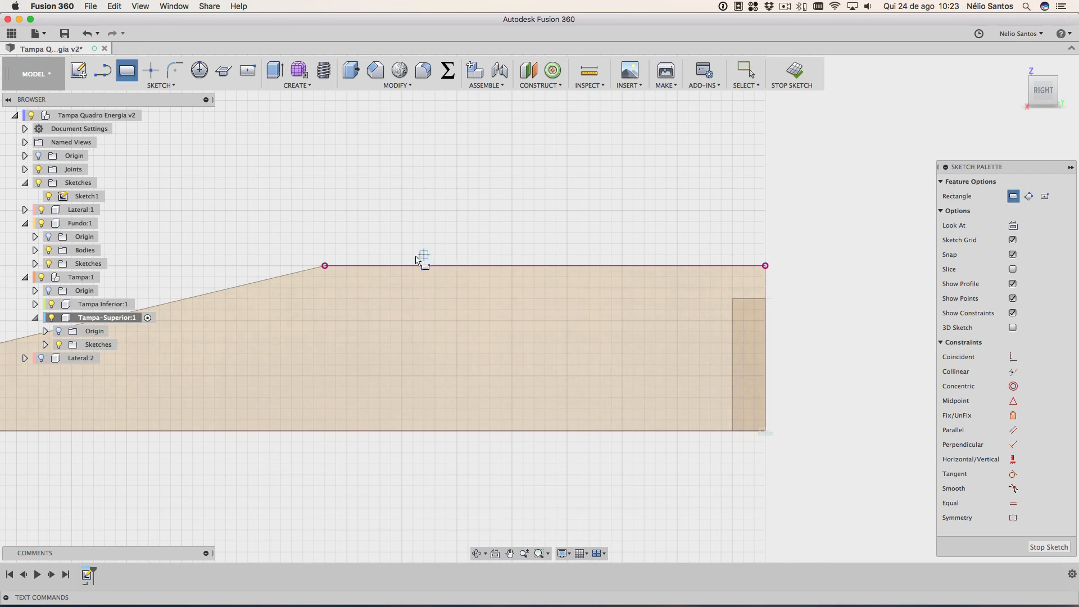
pyautogui.click(325, 266)
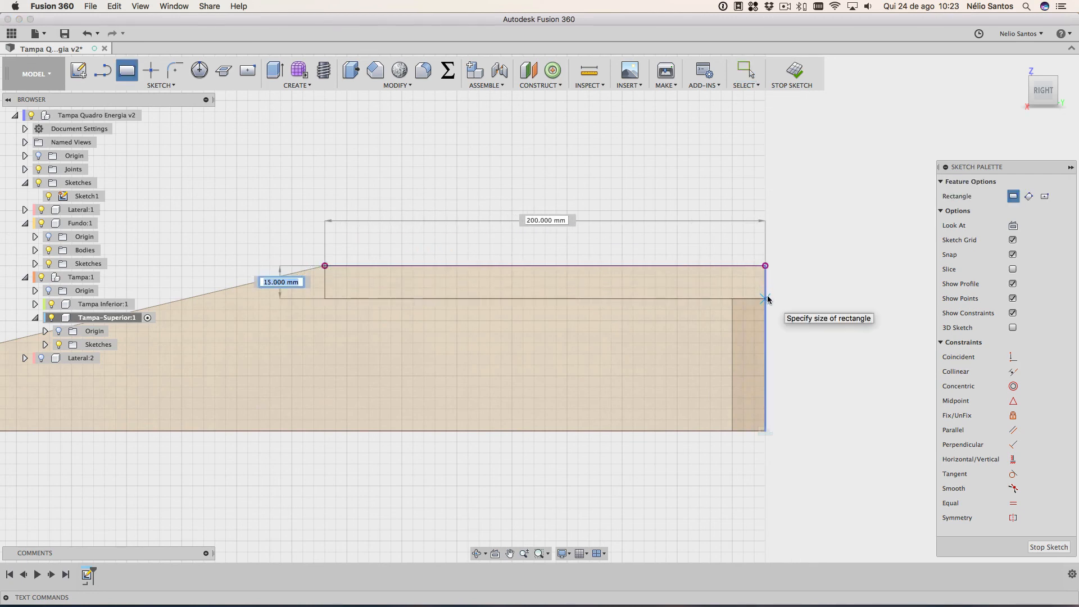
pyautogui.write('mdf')
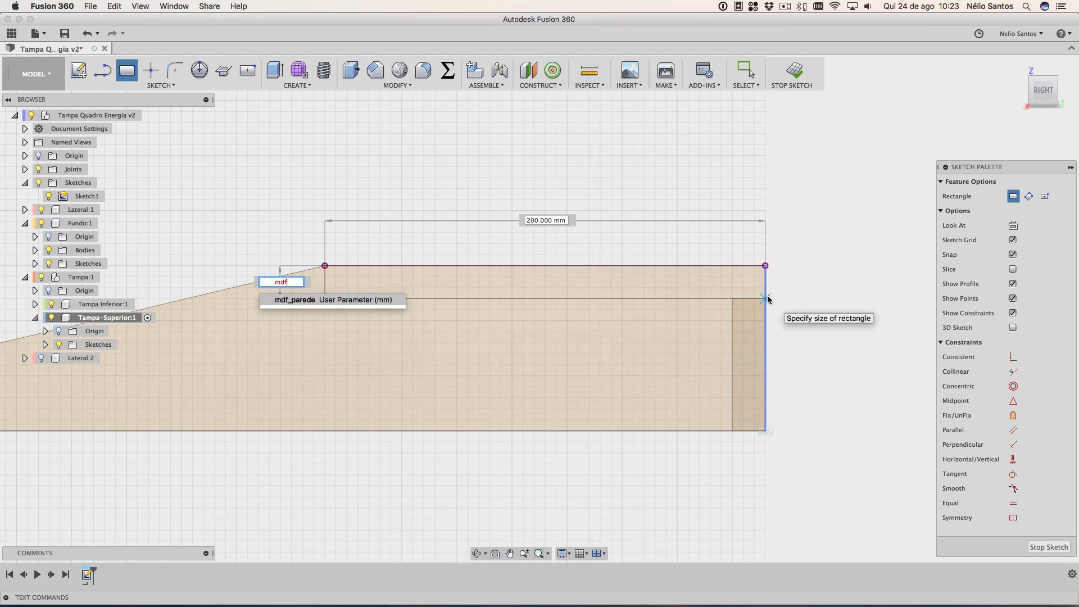
pyautogui.press('Return')
pyautogui.press('Return')
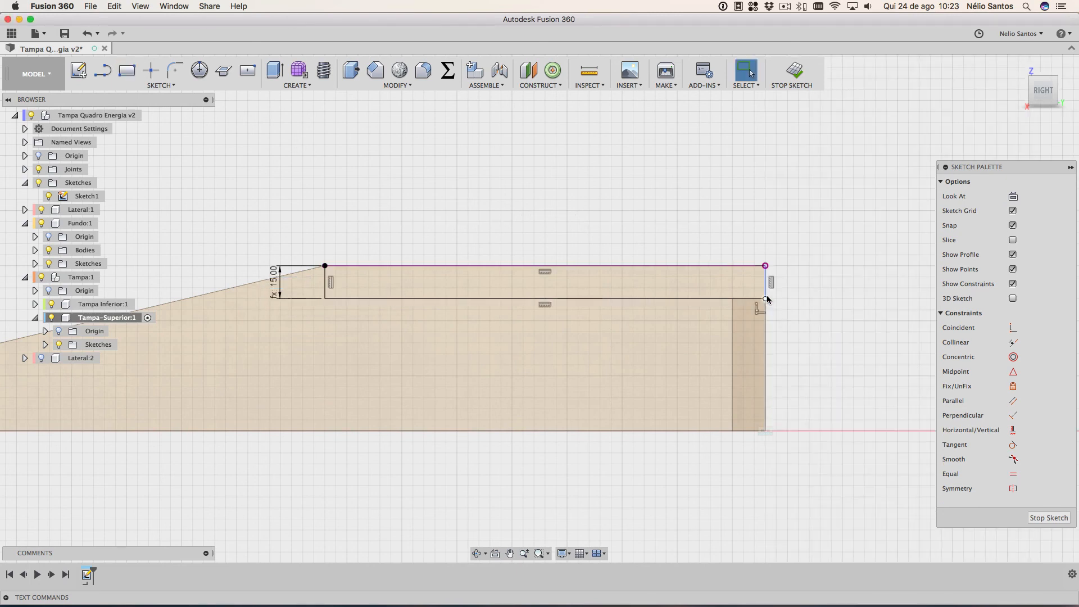
pyautogui.click(450, 296)
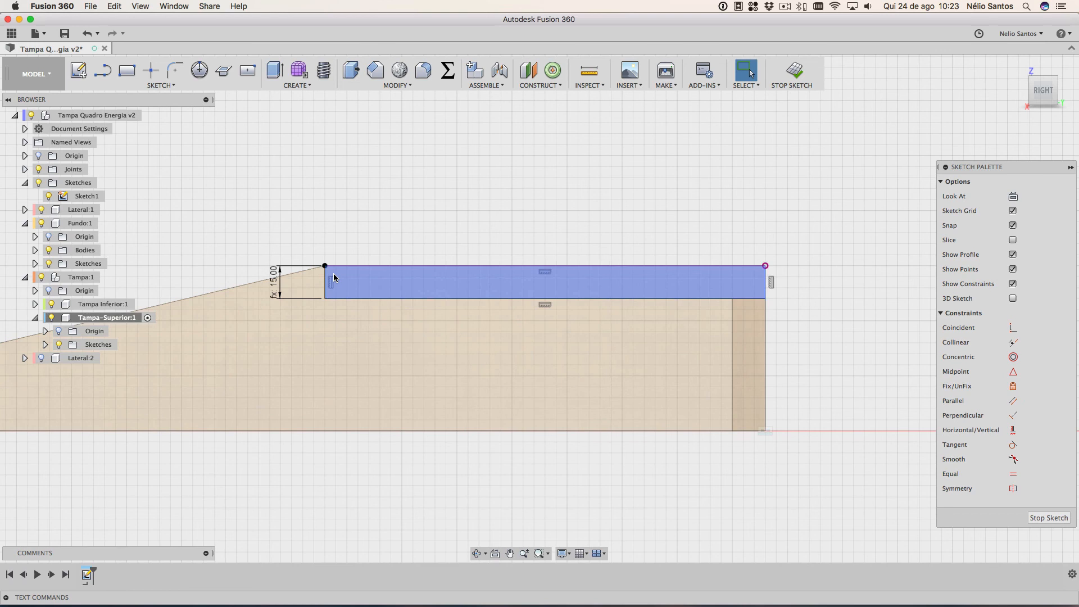
pyautogui.click(316, 298)
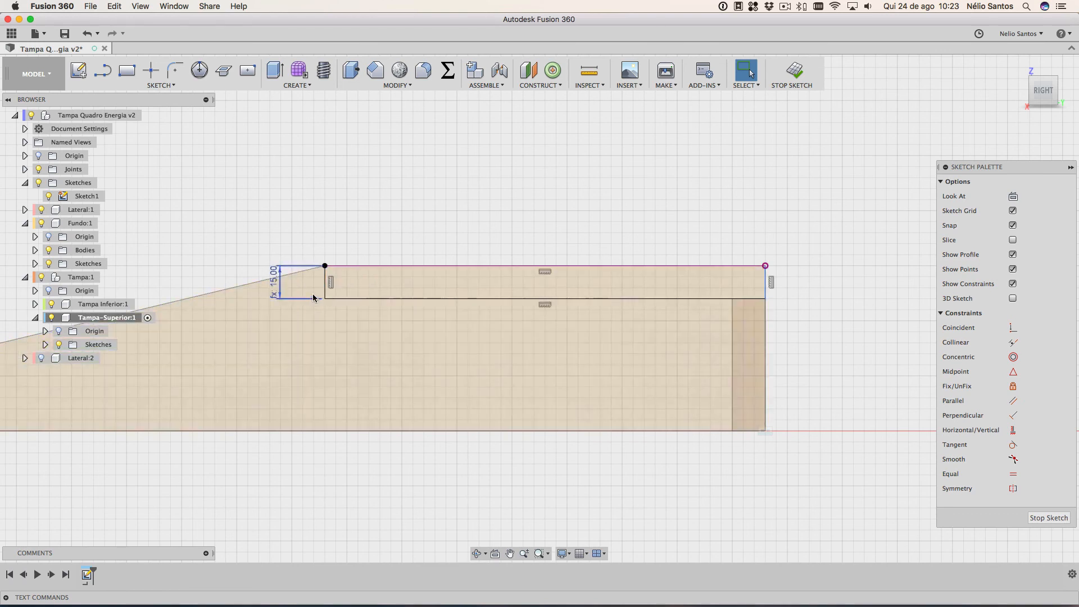
pyautogui.click(695, 272)
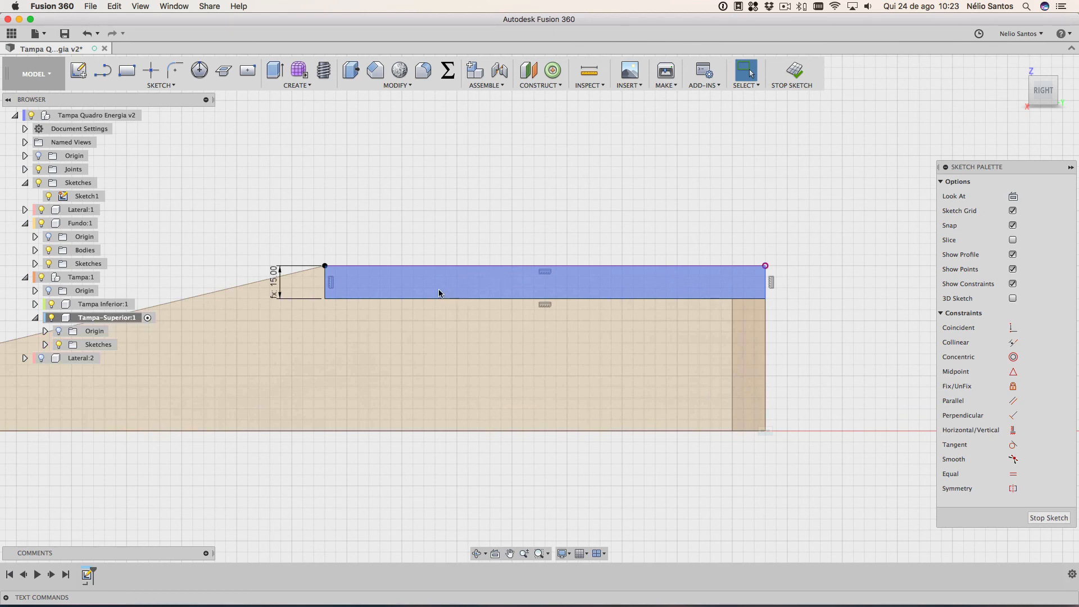
pyautogui.scroll(5, 566, 204)
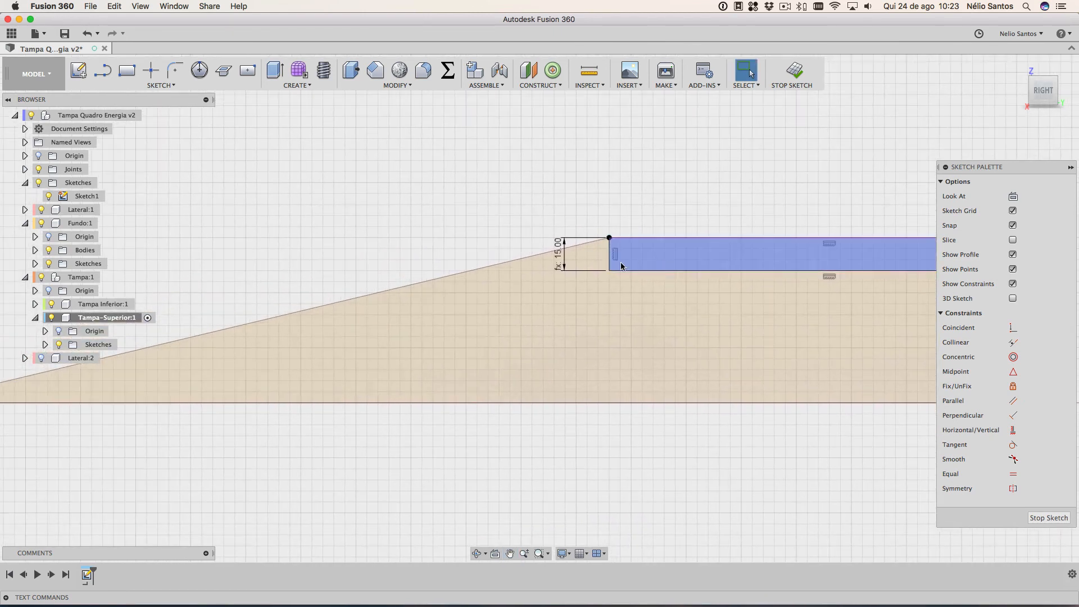
pyautogui.click(599, 266)
pyautogui.click(610, 254)
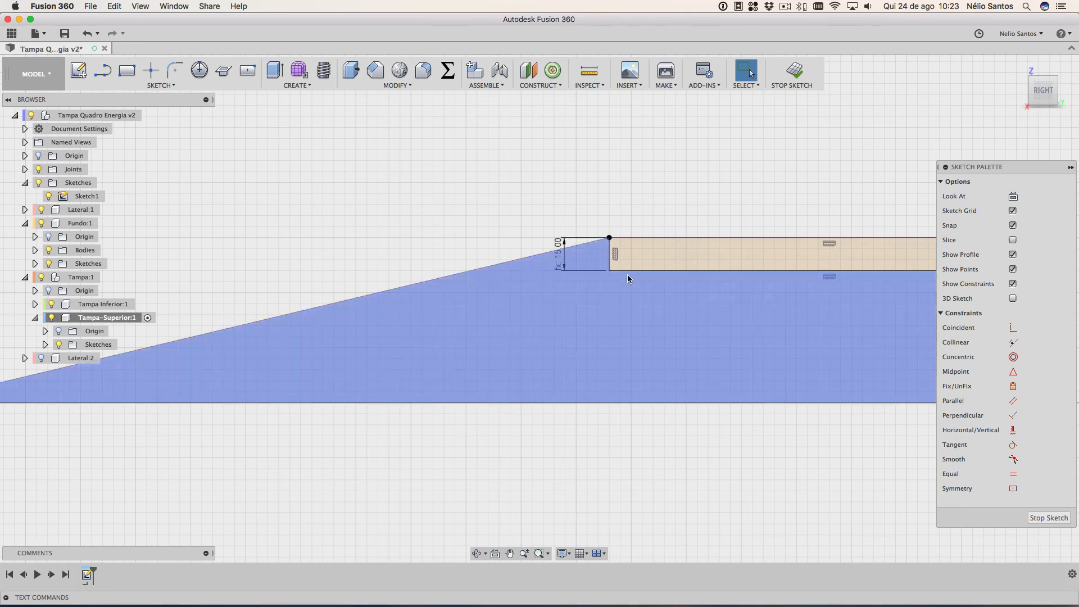
# Finish the sketch containing the upper lid's rectangle
pyautogui.click(800, 76)
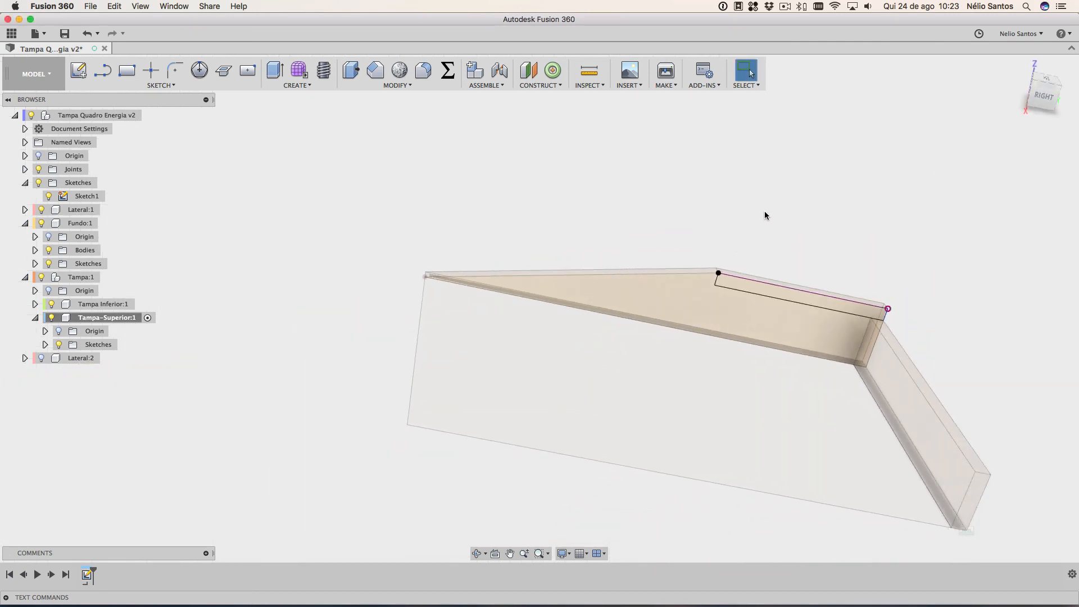
pyautogui.press('F11')
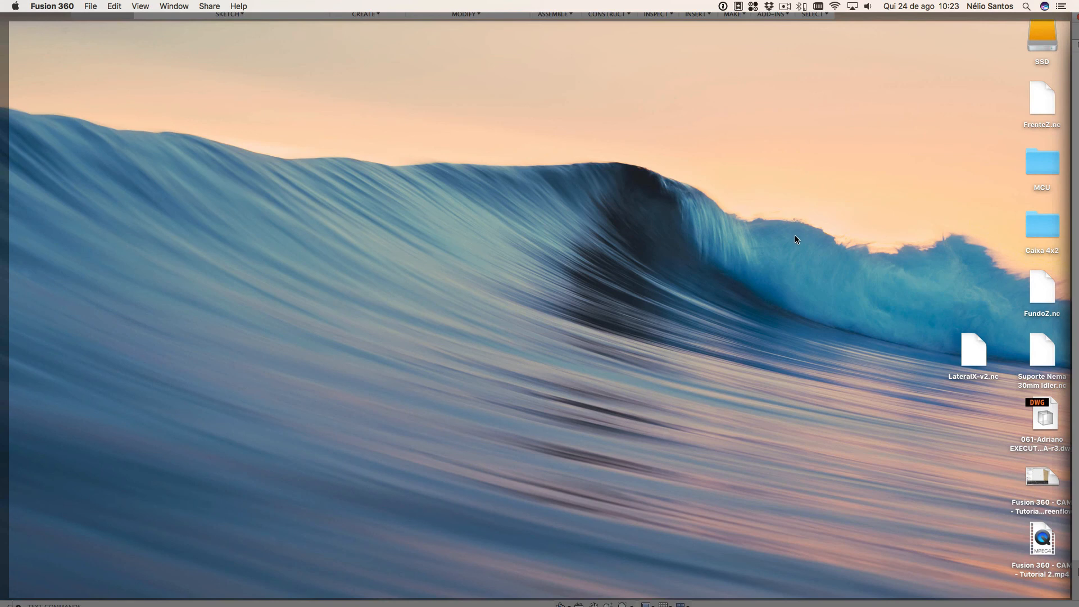
pyautogui.click(639, 250)
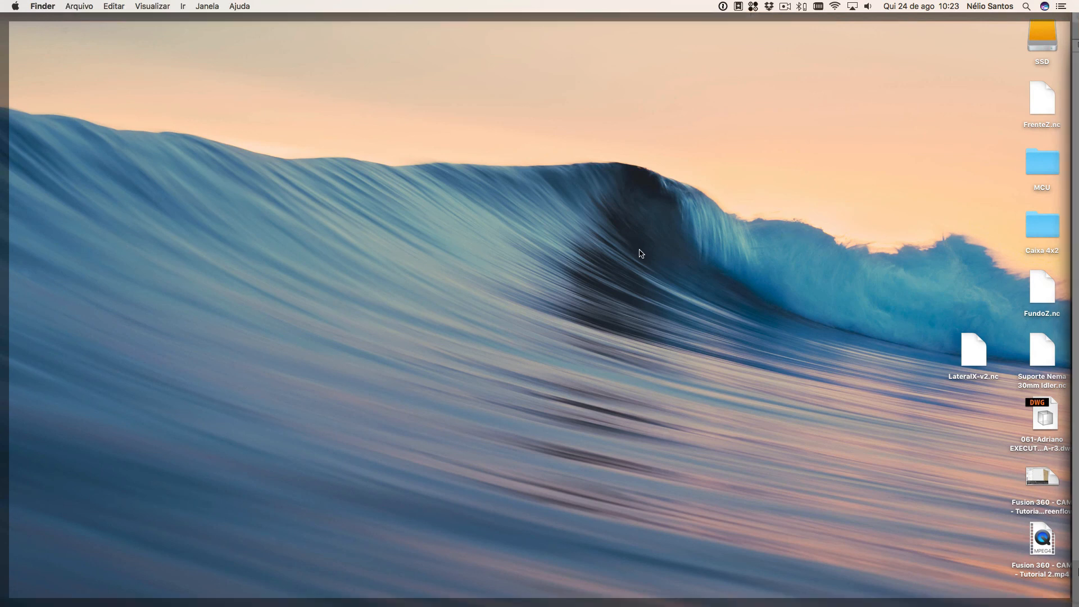
pyautogui.click(719, 17)
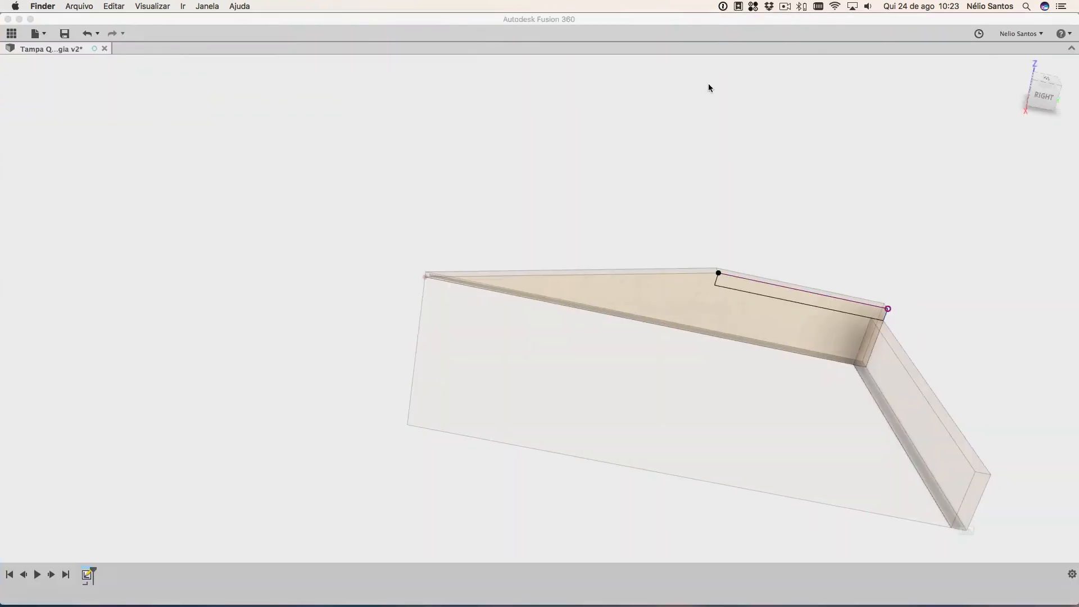
pyautogui.click(691, 230)
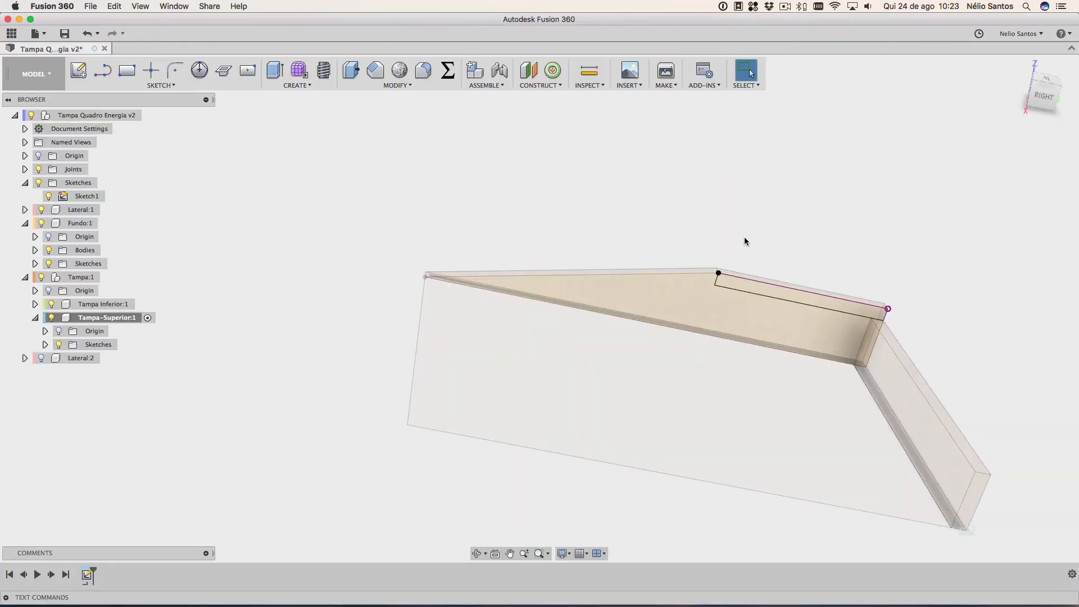
pyautogui.press('F11')
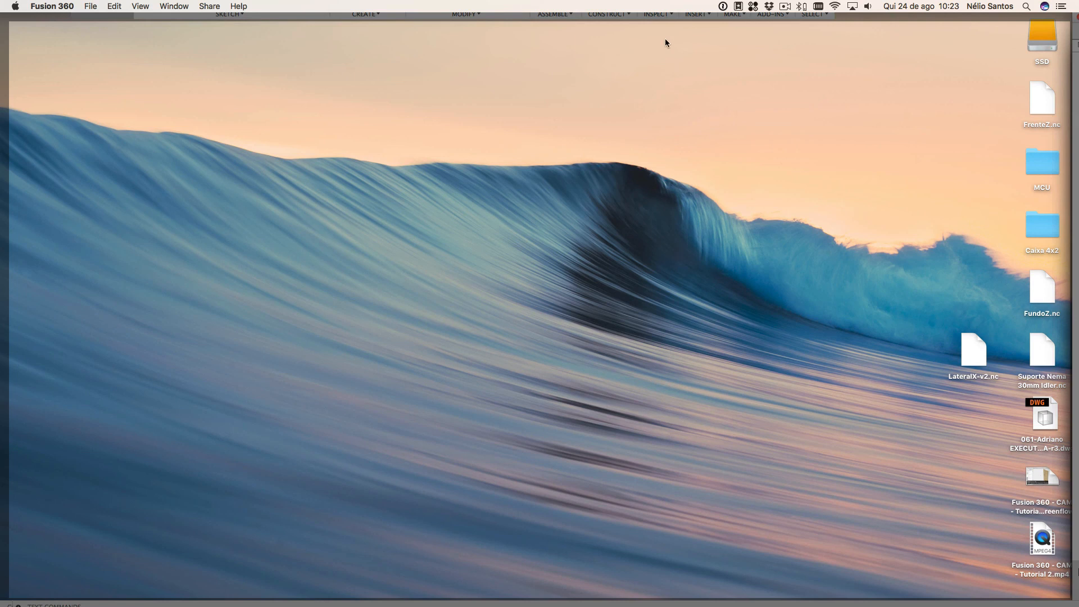
pyautogui.click(655, 18)
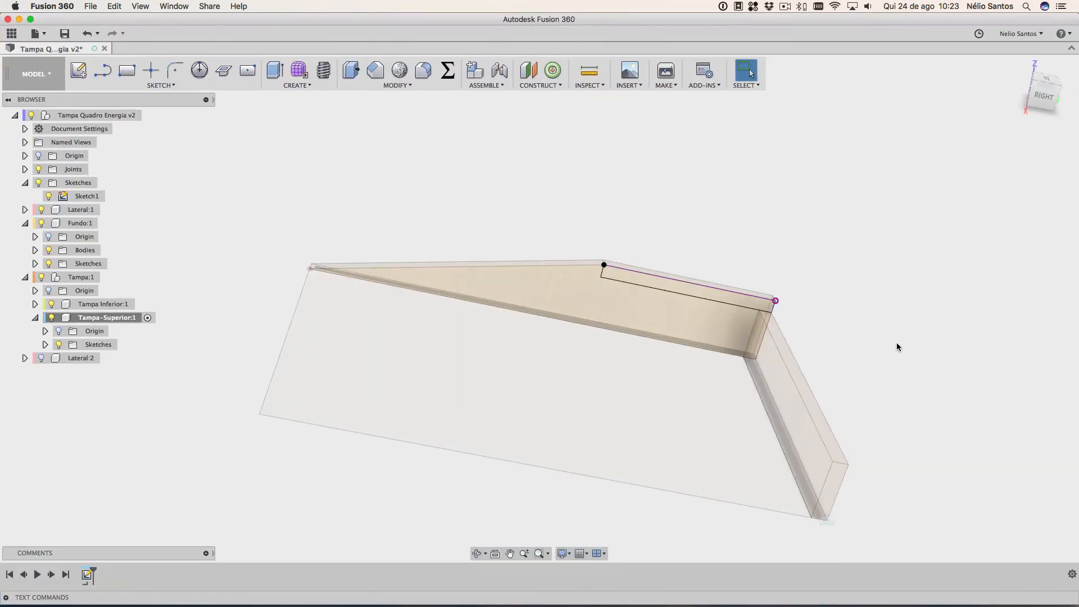
# Start extruding the lid rectangle as a new body with a To Object extent ending at the back panel's far upper corner
pyautogui.keyDown('shift'); pyautogui.moveTo(863, 367); pyautogui.dragTo(829, 366, button='middle'); pyautogui.keyUp('shift')
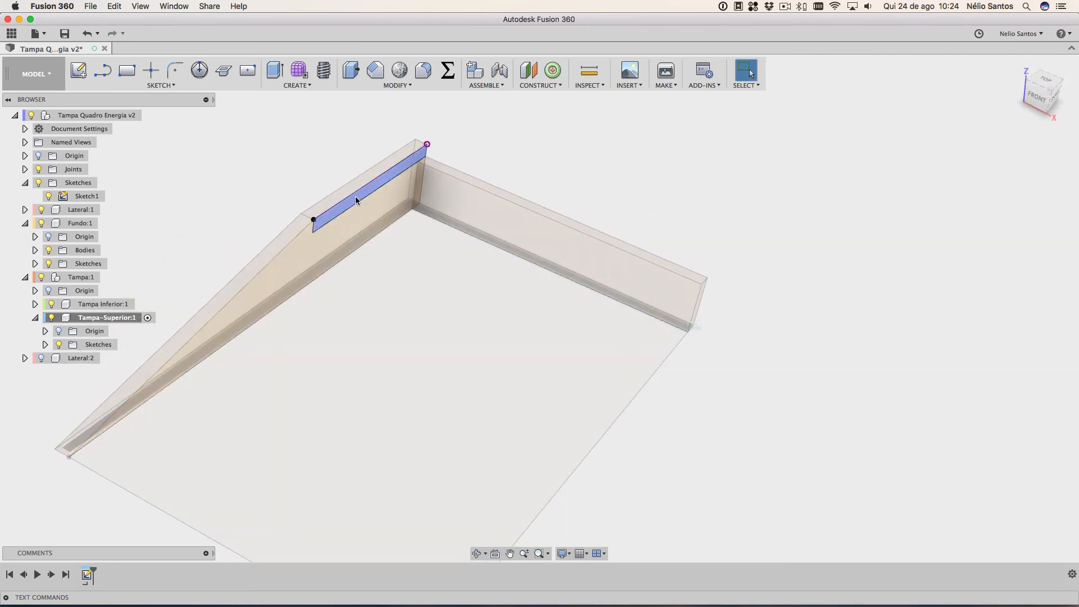
pyautogui.click(355, 198)
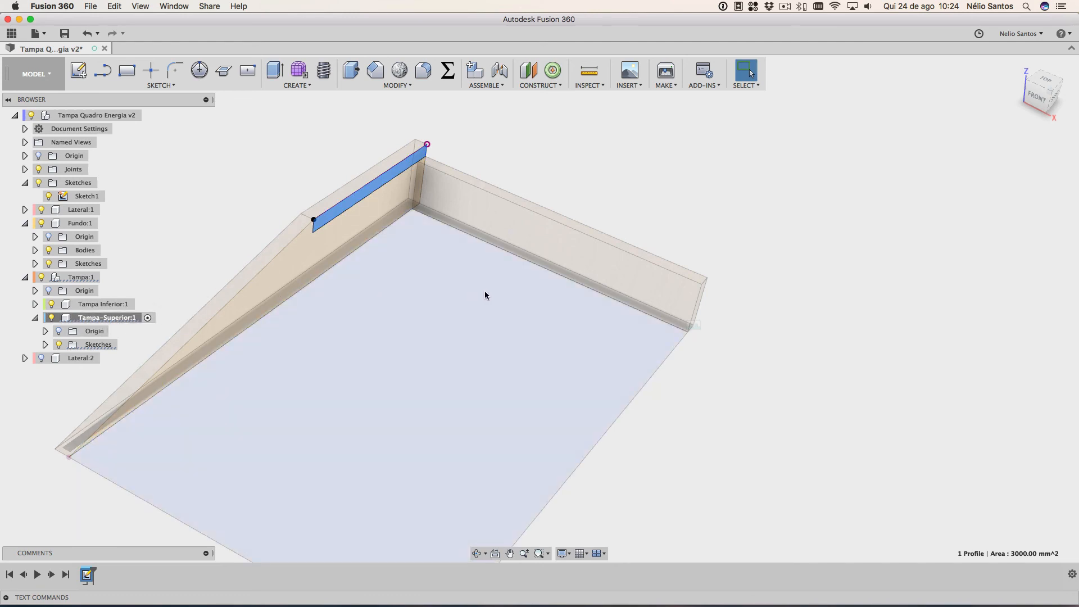
pyautogui.press('e')
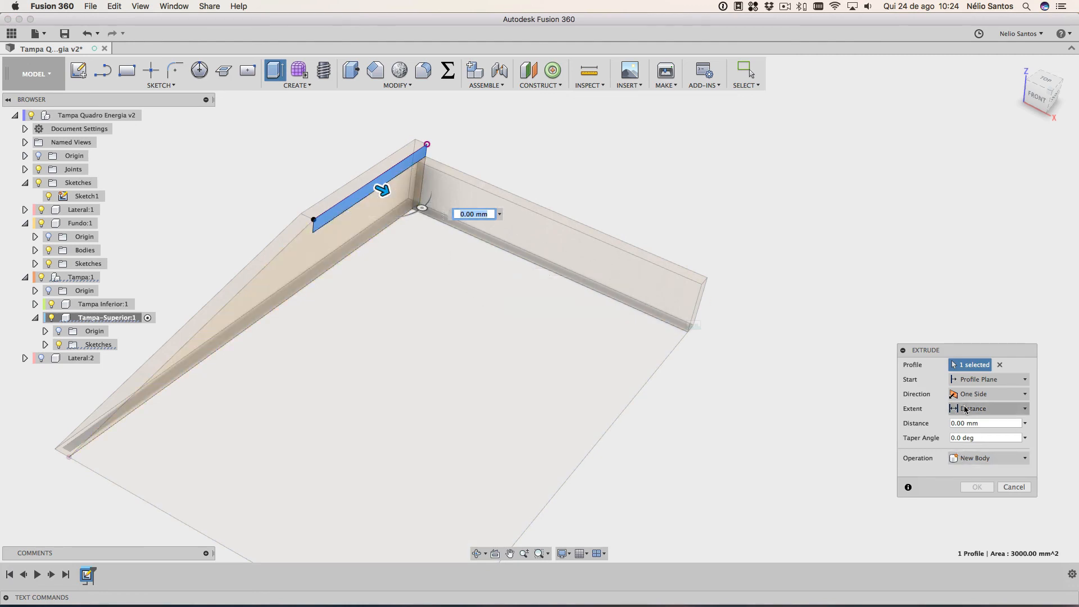
pyautogui.click(989, 409)
pyautogui.click(978, 427)
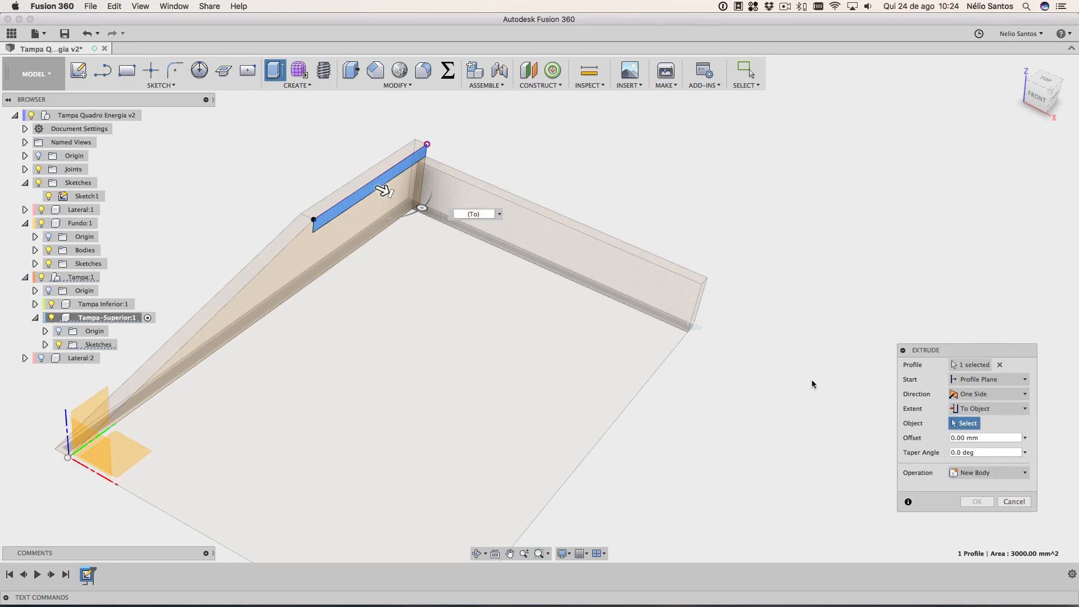
pyautogui.click(706, 282)
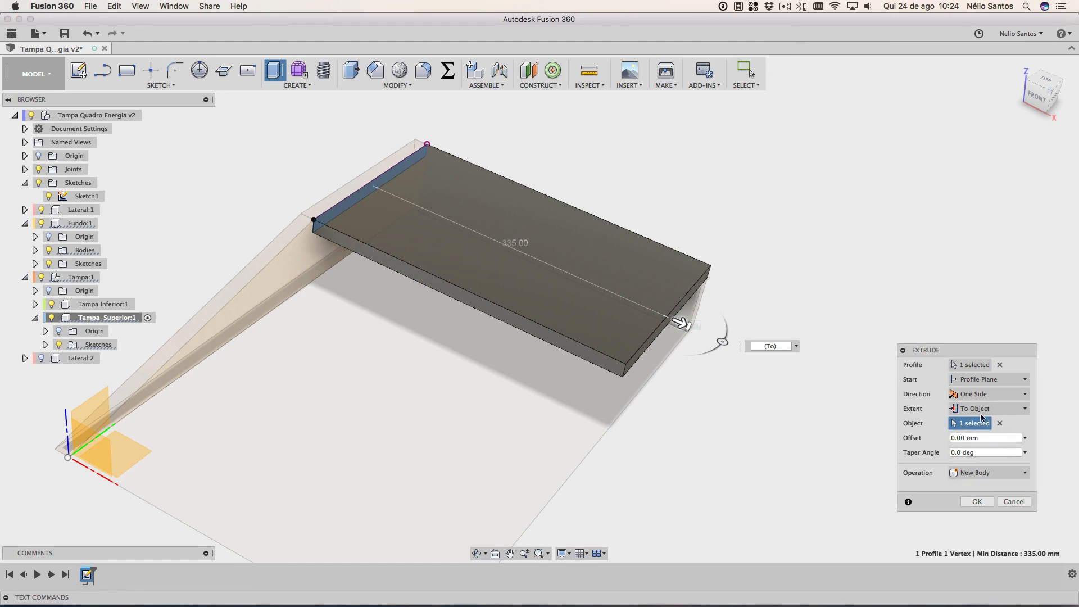
# Switch the lid extrusion to a Distance extent, set it to the quadro_largura parameter and create the new body
pyautogui.click(981, 410)
pyautogui.click(974, 424)
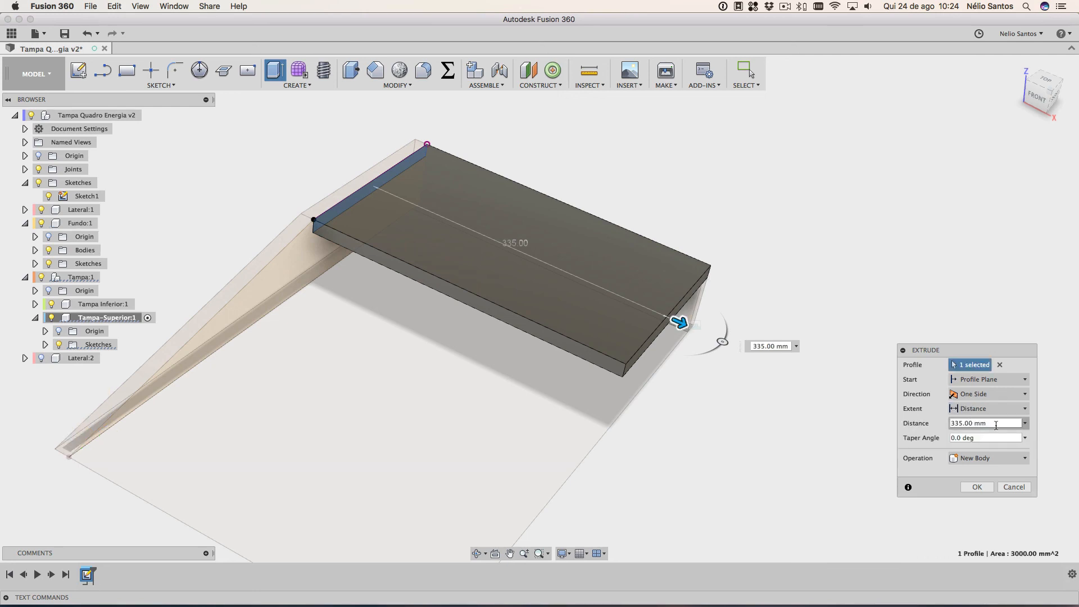
pyautogui.click(996, 424)
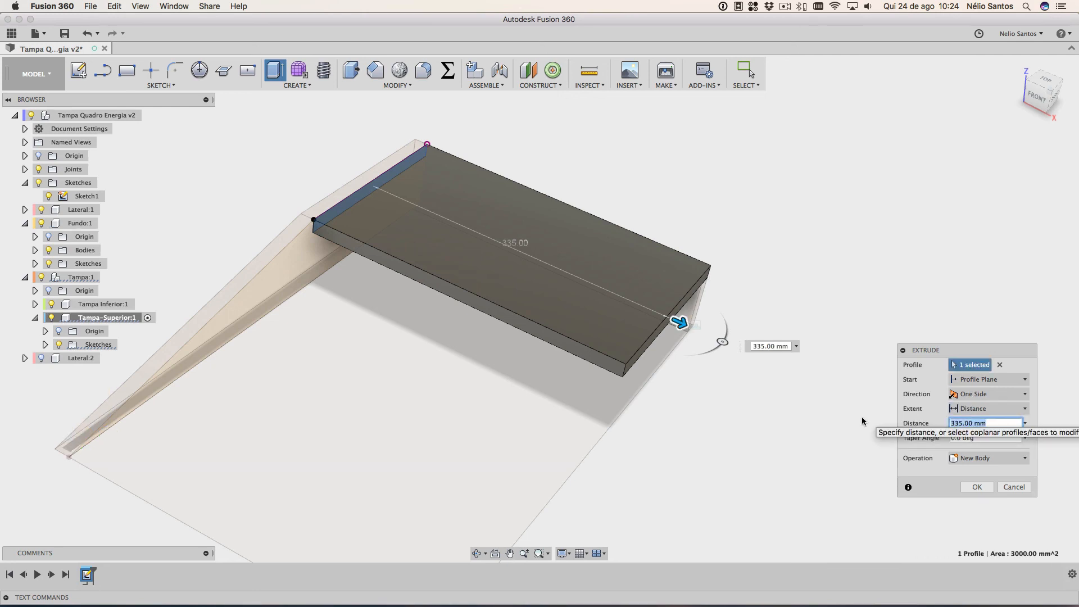
pyautogui.write('quadro')
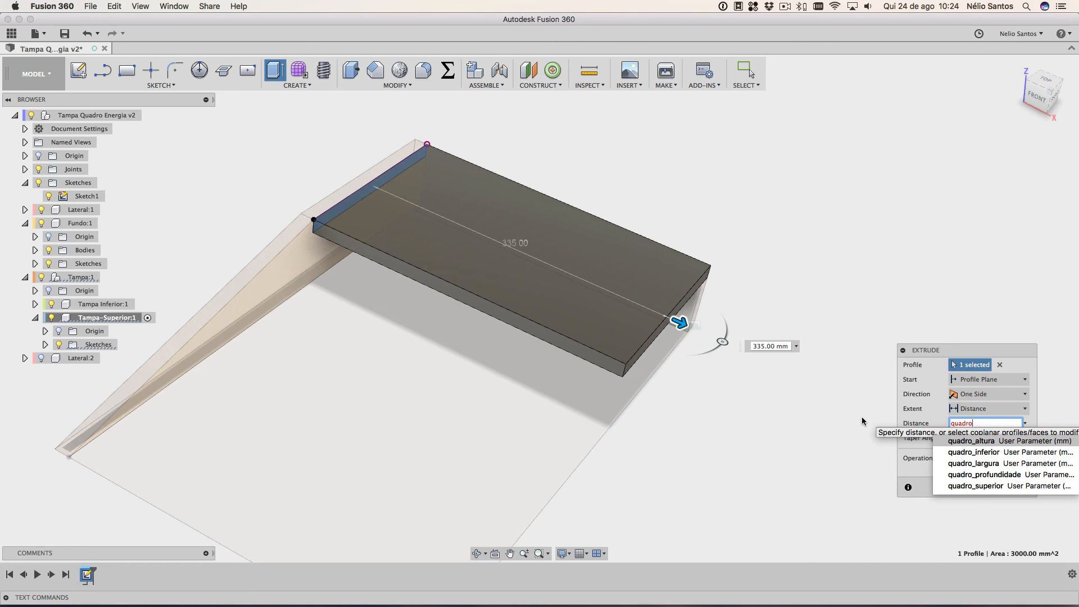
pyautogui.press('Down')
pyautogui.press('Down')
pyautogui.press('Return')
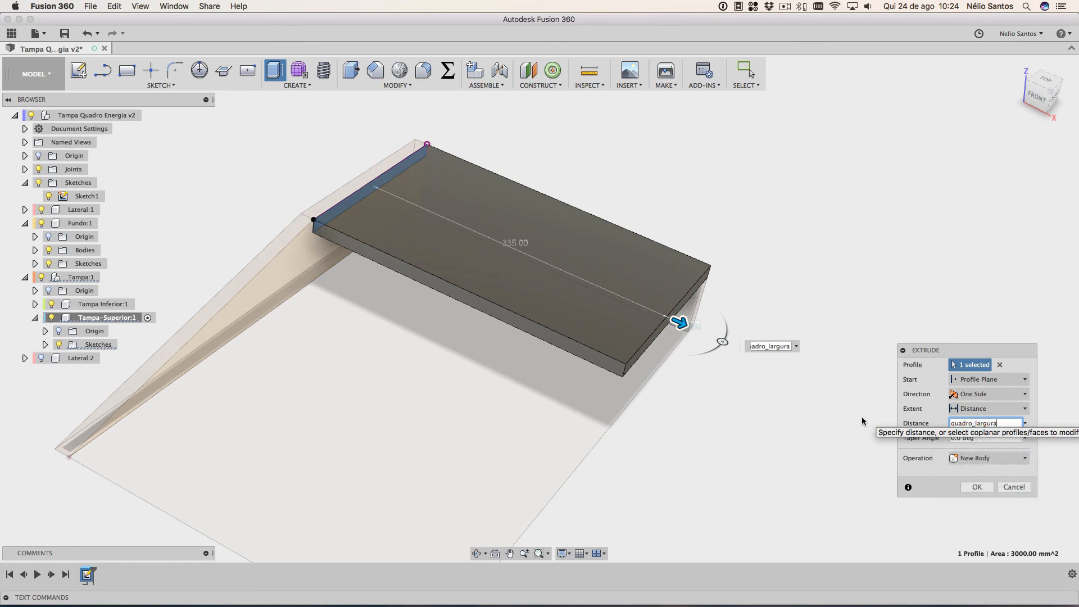
pyautogui.press('Return')
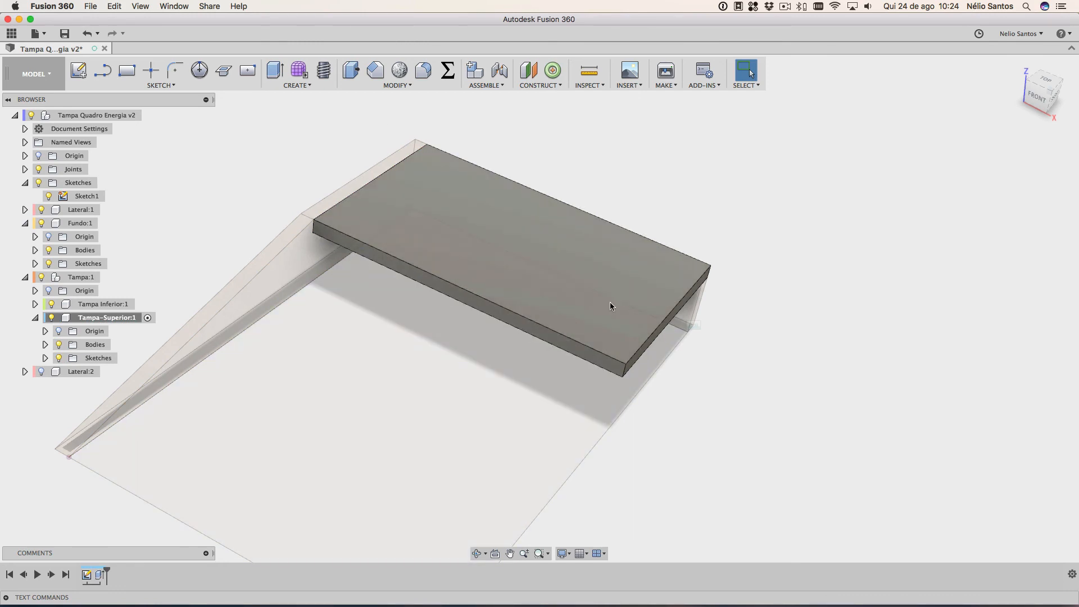
# Apply the design's Wood (Oak) physical material to the upper lid body
pyautogui.click(399, 70)
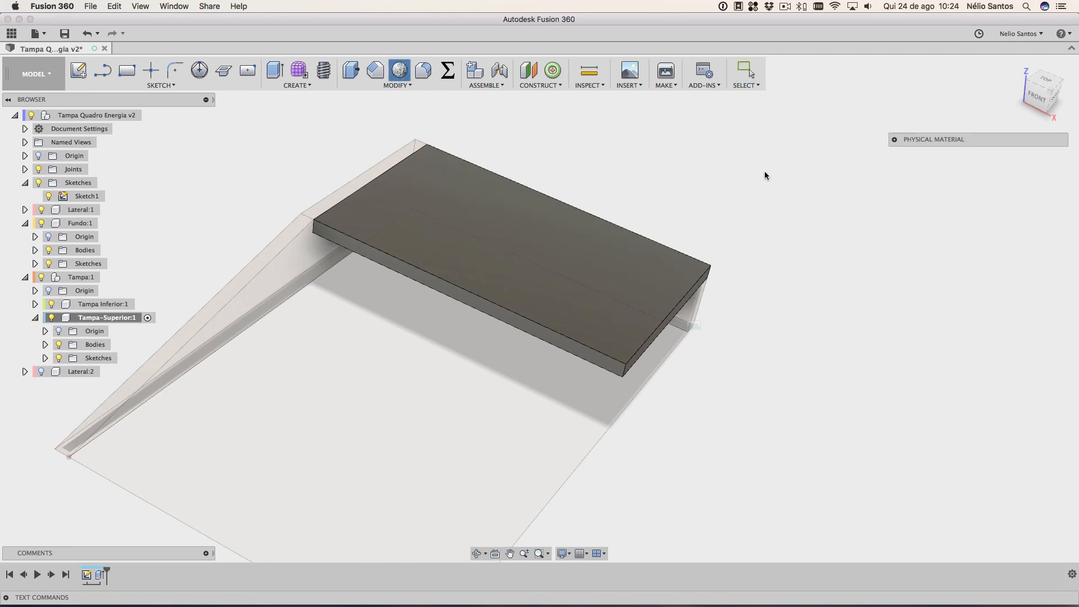
pyautogui.click(894, 141)
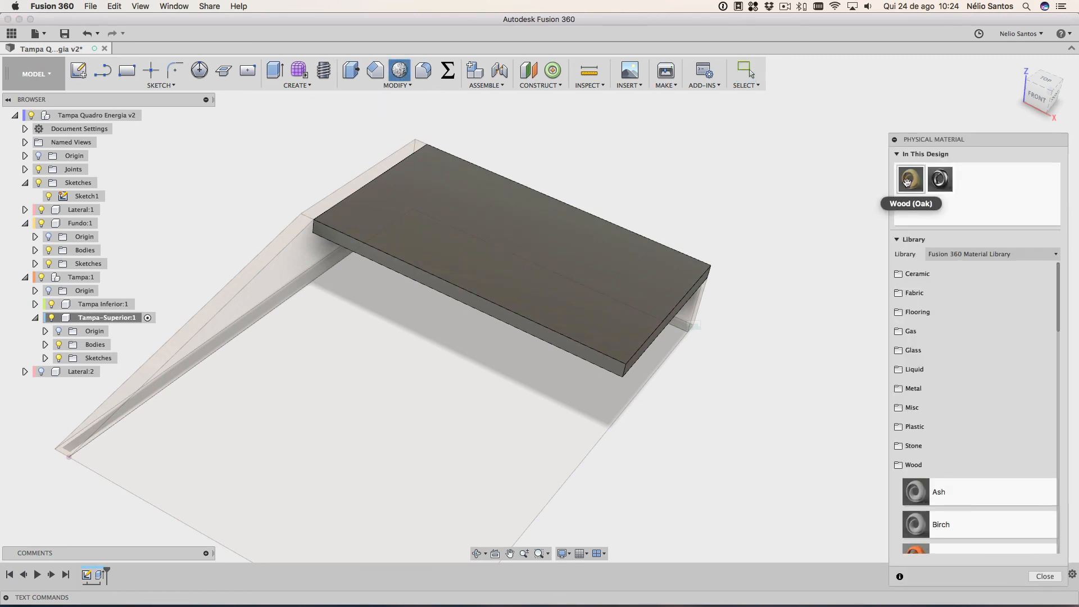
pyautogui.moveTo(910, 179); pyautogui.dragTo(492, 272)
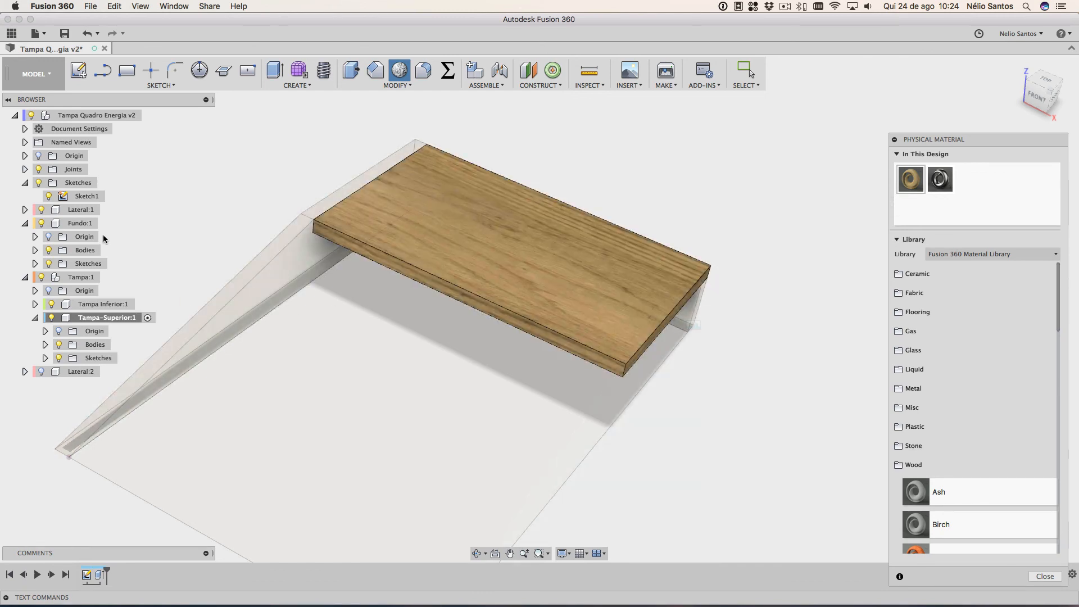
# Show the Lateral:2 side panel, activate the top-level assembly and hide Sketch1
pyautogui.click(41, 371)
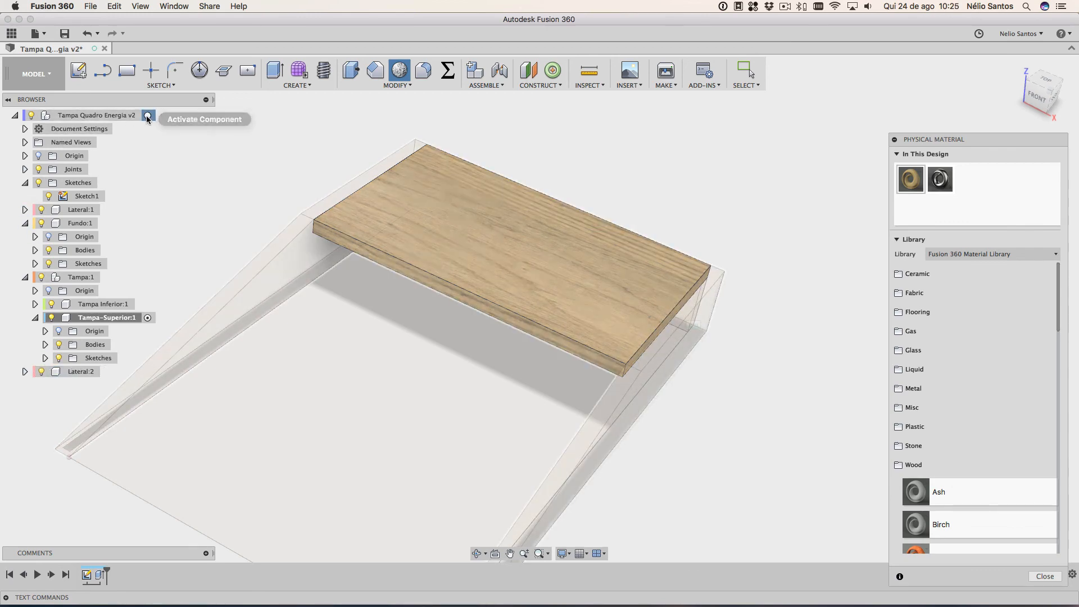
pyautogui.click(152, 116)
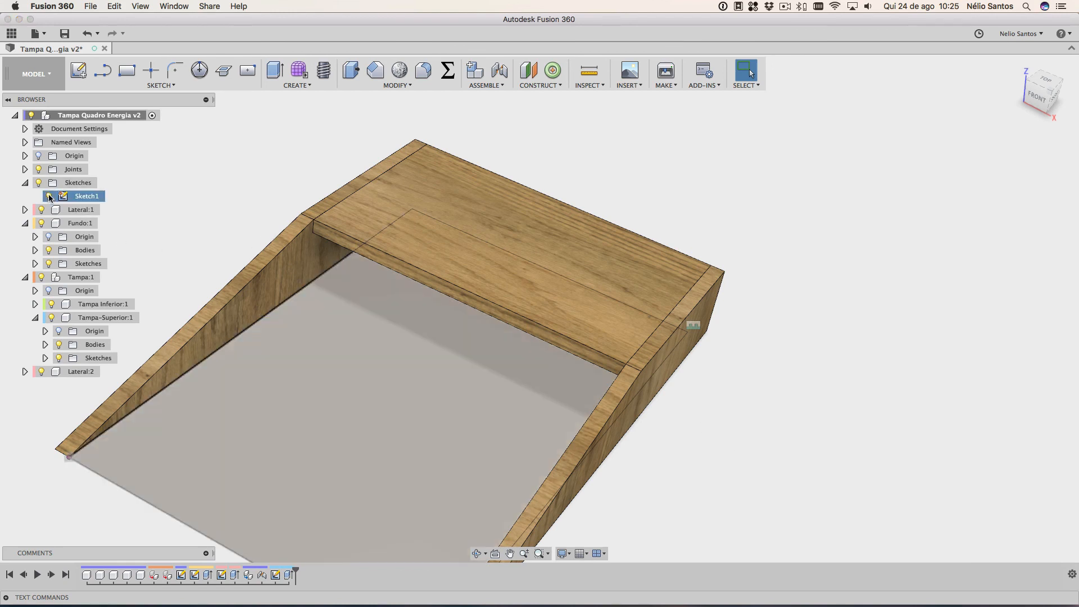
pyautogui.click(49, 195)
pyautogui.moveTo(753, 401); pyautogui.dragTo(783, 391, button='middle')
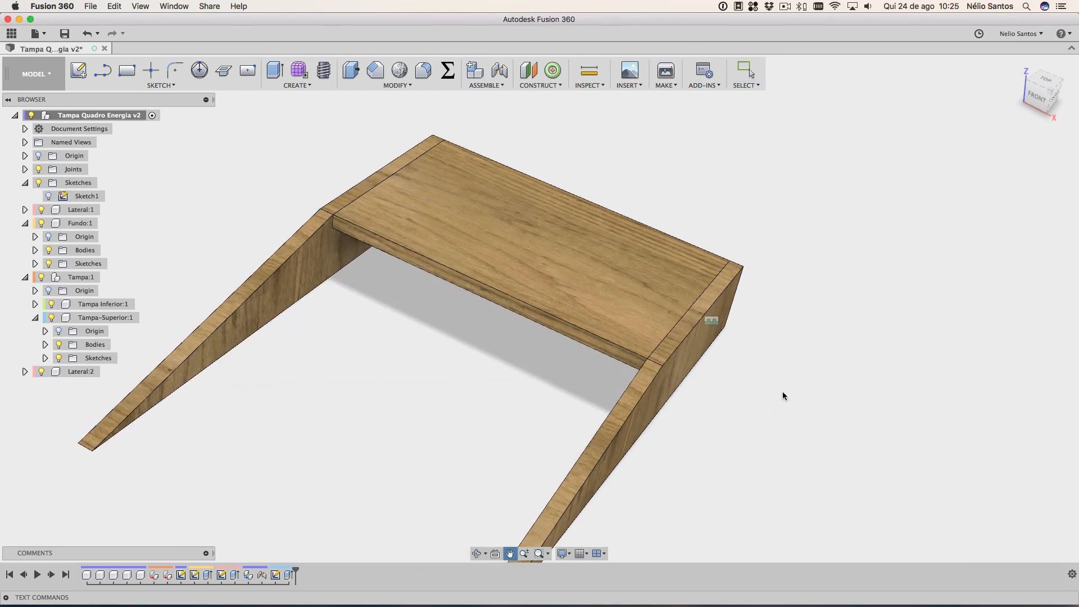
# Activate the Lateral:2 side panel and round its lower back edge with a 25 mm constant-radius fillet
pyautogui.keyDown('shift'); pyautogui.moveTo(817, 437); pyautogui.dragTo(794, 474, button='middle'); pyautogui.keyUp('shift')
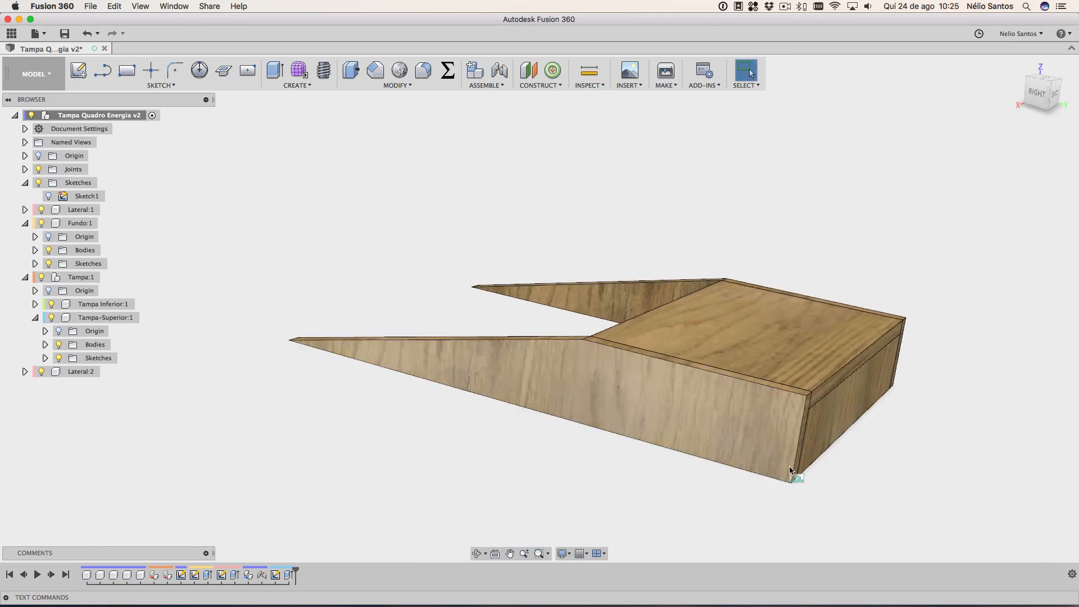
pyautogui.keyDown('shift'); pyautogui.moveTo(838, 505); pyautogui.dragTo(812, 500, button='middle'); pyautogui.keyUp('shift')
pyautogui.scroll(10, 699, 498)
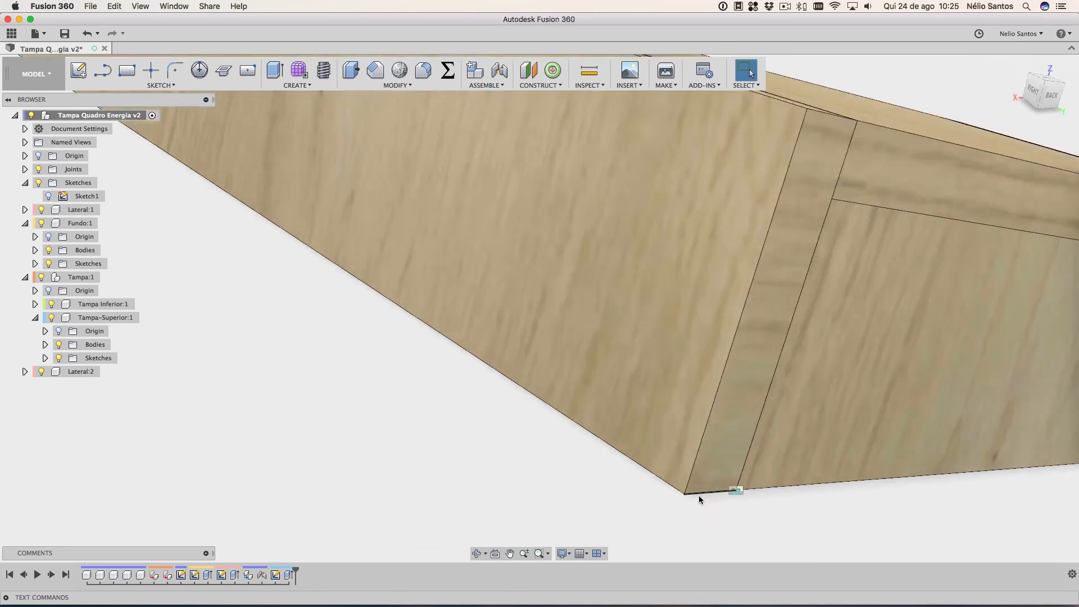
pyautogui.click(700, 489)
pyautogui.scroll(-10, 549, 493)
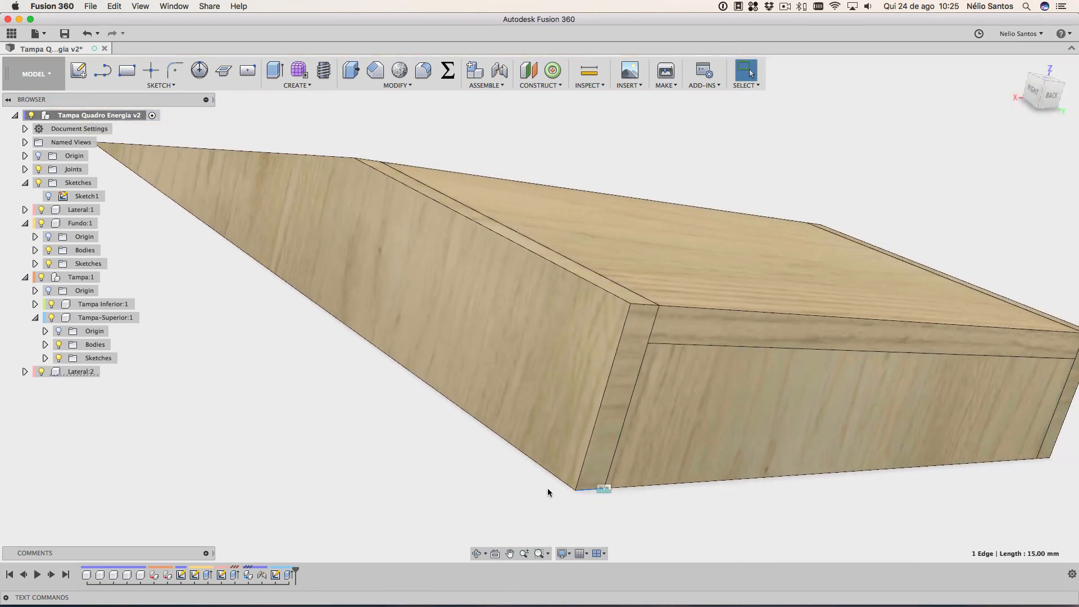
pyautogui.click(106, 372)
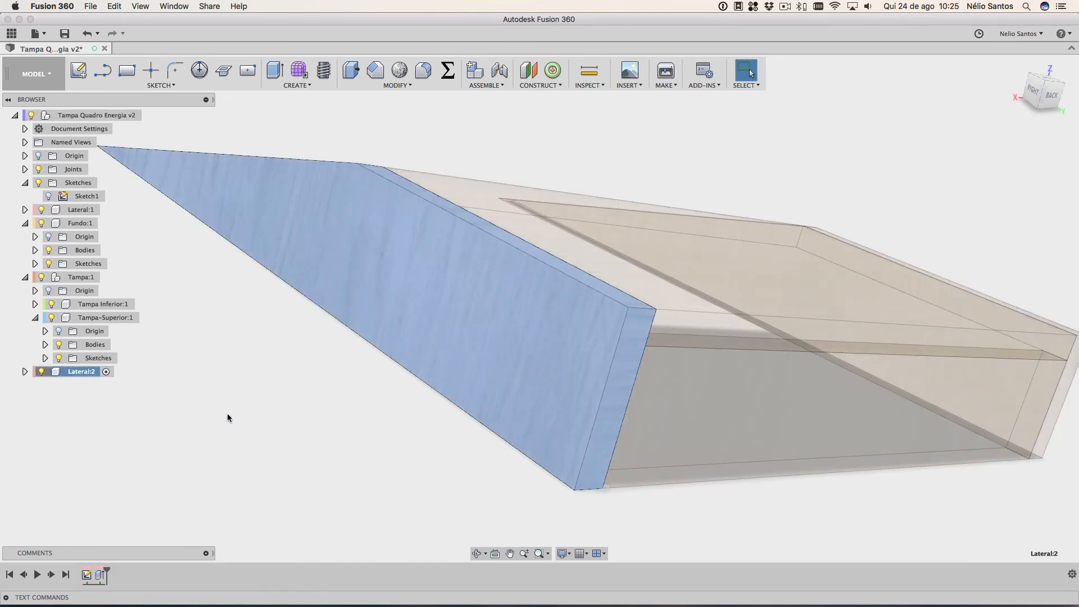
pyautogui.click(587, 489)
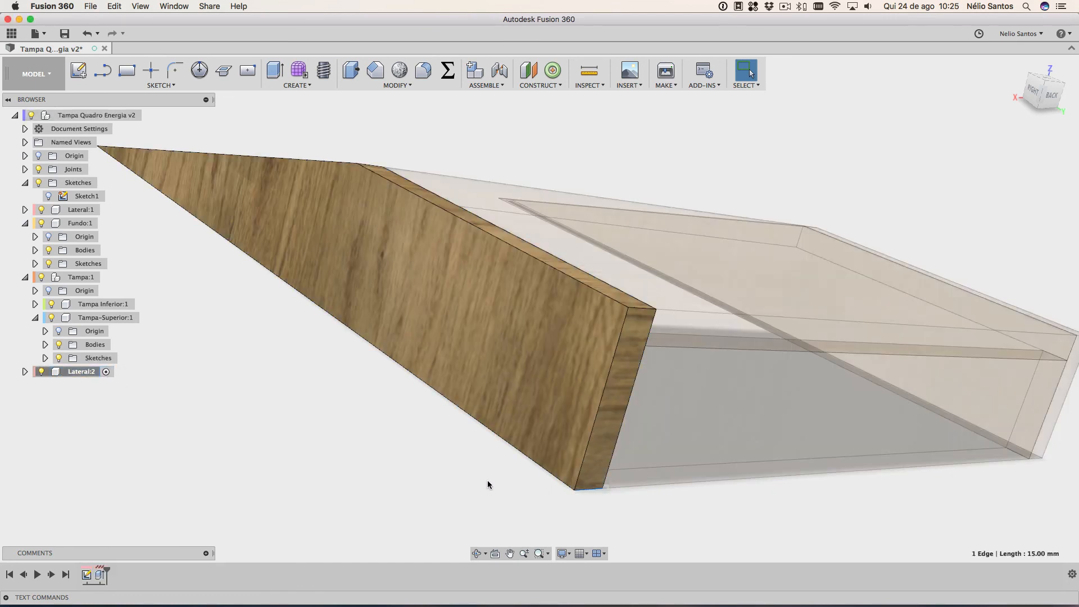
pyautogui.press('f')
pyautogui.moveTo(578, 484)
pyautogui.mouseDown()
pyautogui.moveTo(572, 458)
pyautogui.moveTo(592, 472)
pyautogui.mouseUp()
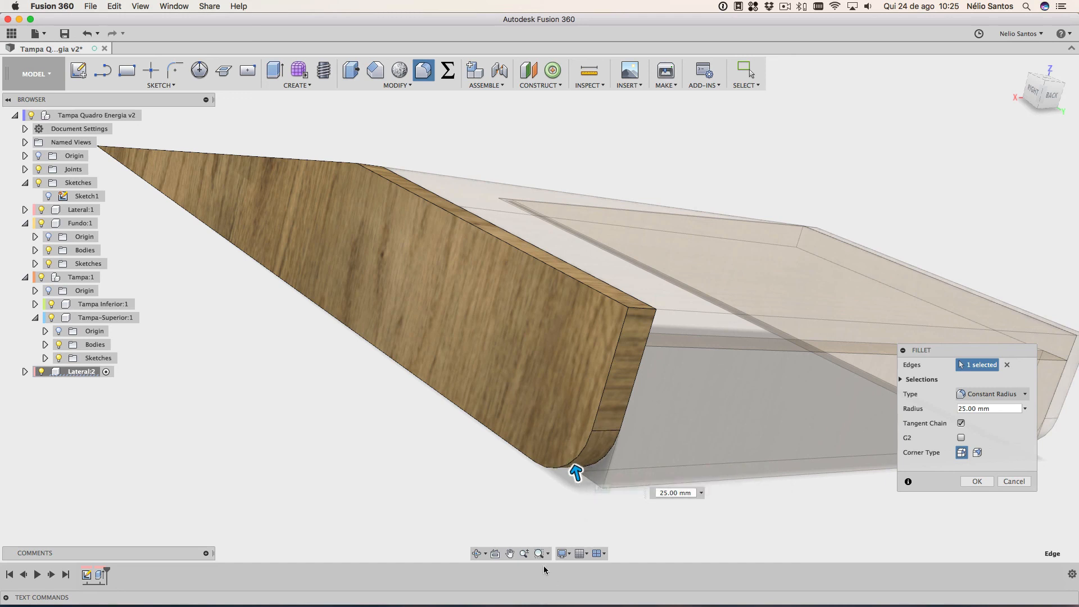
pyautogui.click(976, 481)
pyautogui.keyDown('shift'); pyautogui.moveTo(416, 486); pyautogui.dragTo(491, 475, button='middle'); pyautogui.keyUp('shift')
pyautogui.scroll(-5, 490, 475)
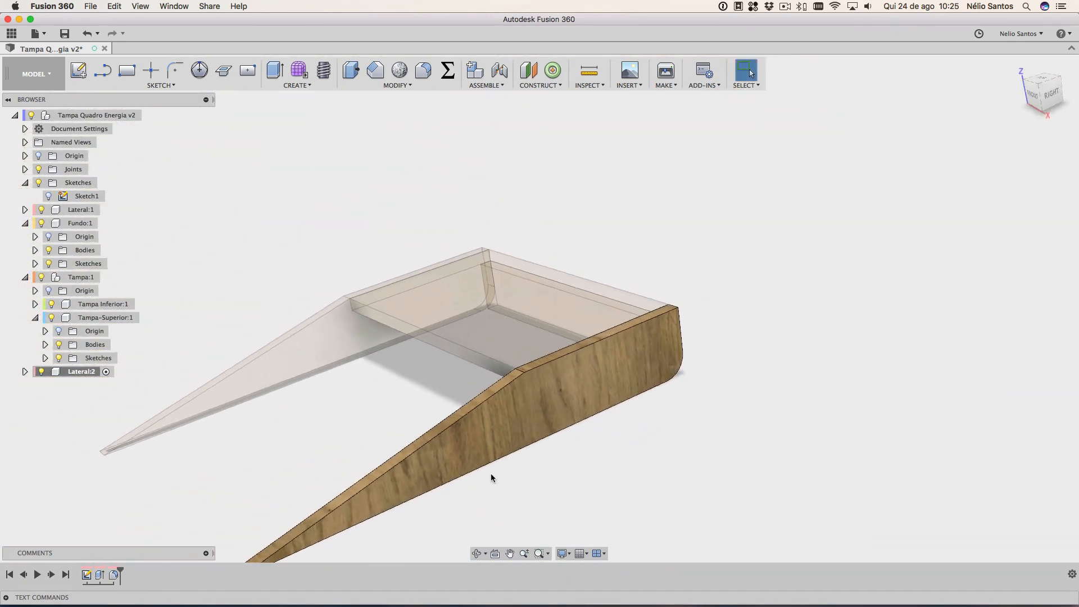
pyautogui.moveTo(308, 459); pyautogui.dragTo(422, 337, button='middle')
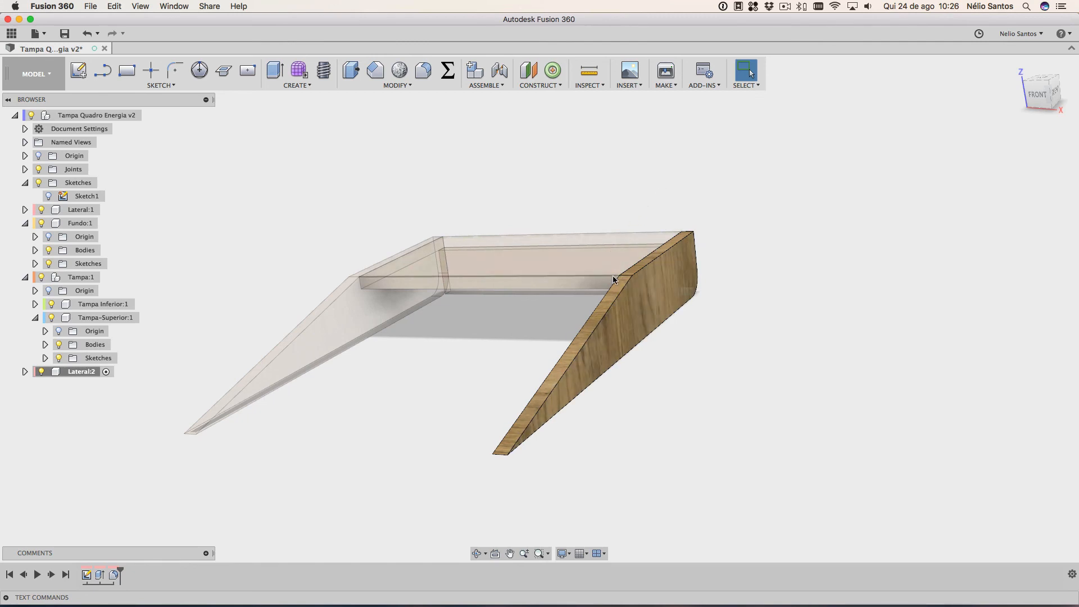
pyautogui.press('F4')
pyautogui.moveTo(757, 368)
pyautogui.mouseDown()
pyautogui.moveTo(701, 364)
pyautogui.moveTo(678, 340)
pyautogui.moveTo(718, 361)
pyautogui.moveTo(771, 362)
pyautogui.mouseUp()
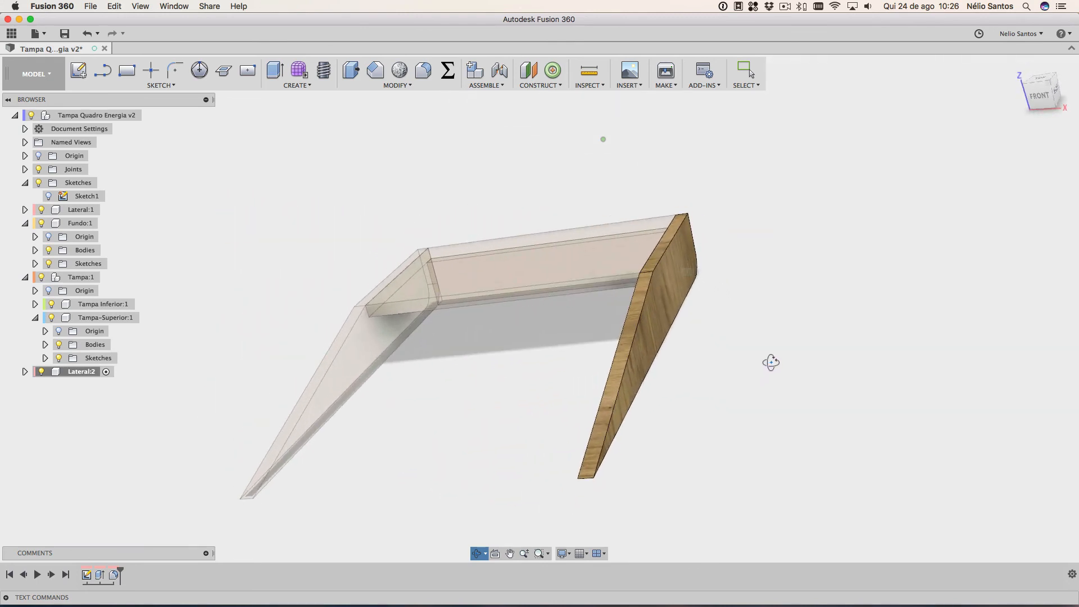
pyautogui.press('Escape')
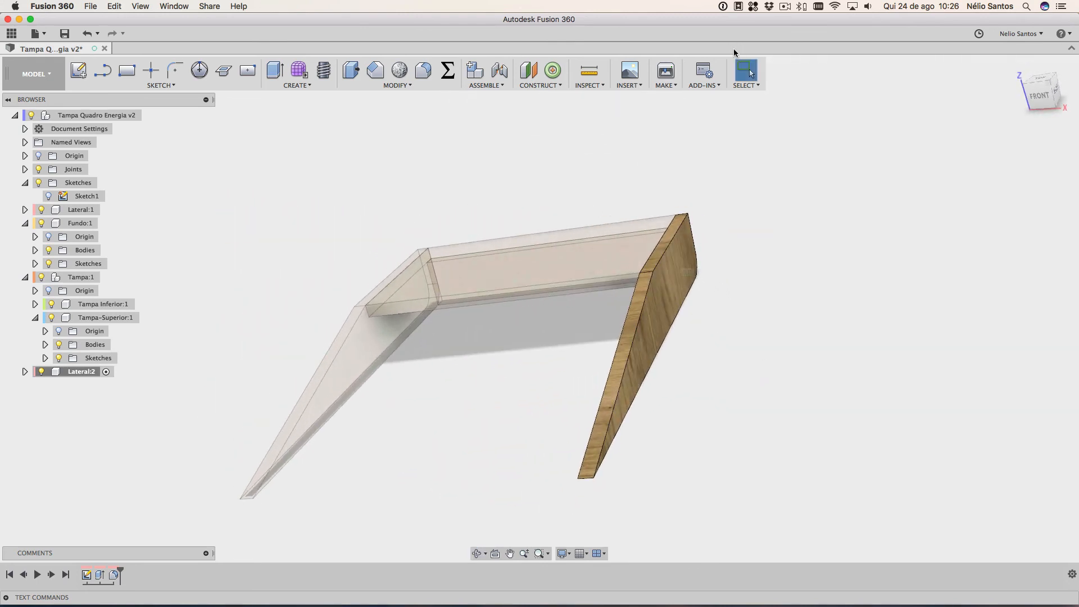
pyautogui.click(785, 6)
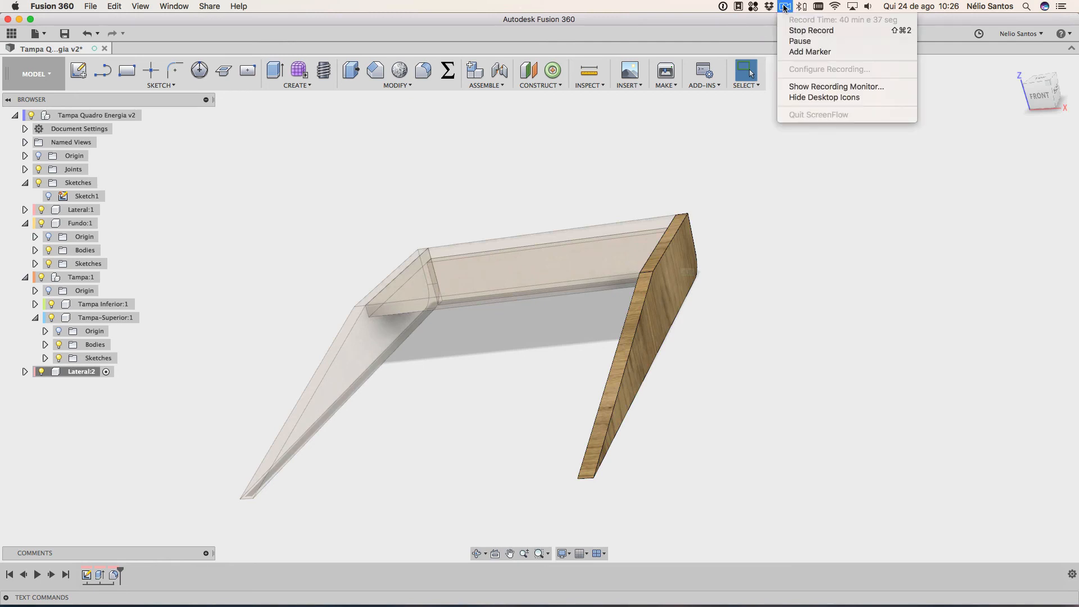
pyautogui.click(785, 6)
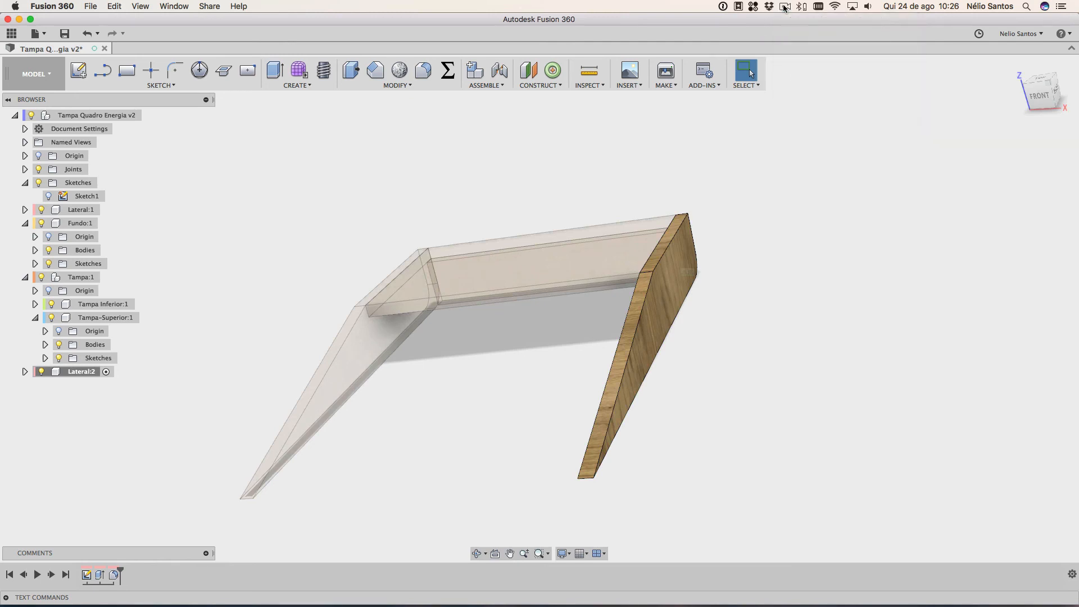